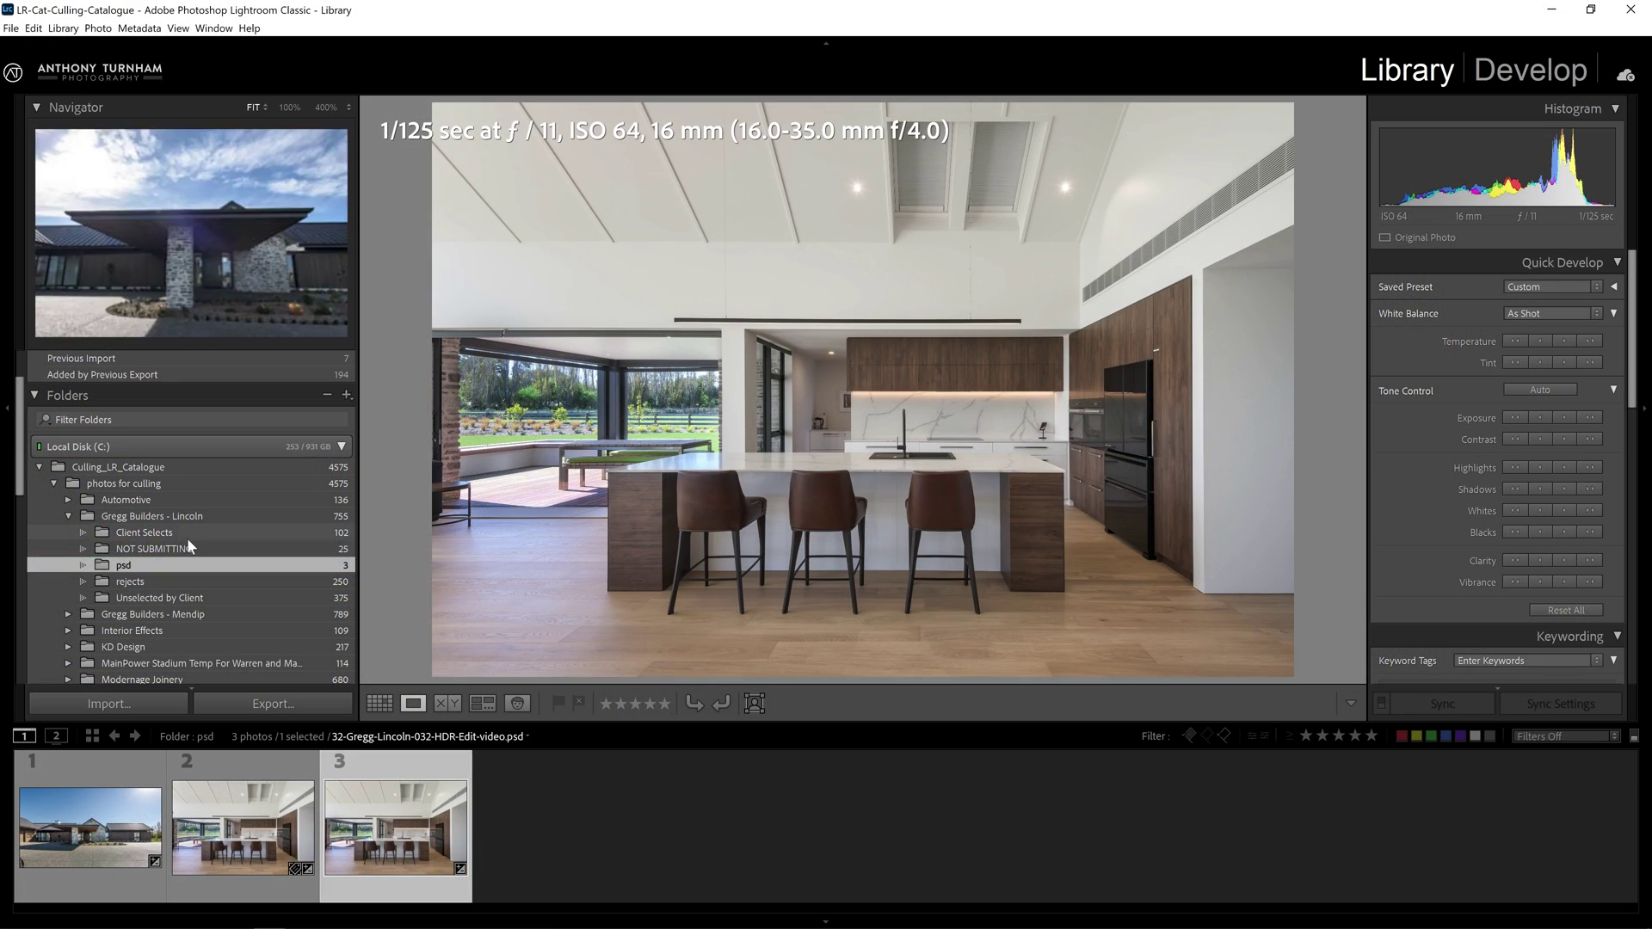
Open the Client Selects folder under Gregg Builders - Lincoln to show its 102 photos
left_click(187, 534)
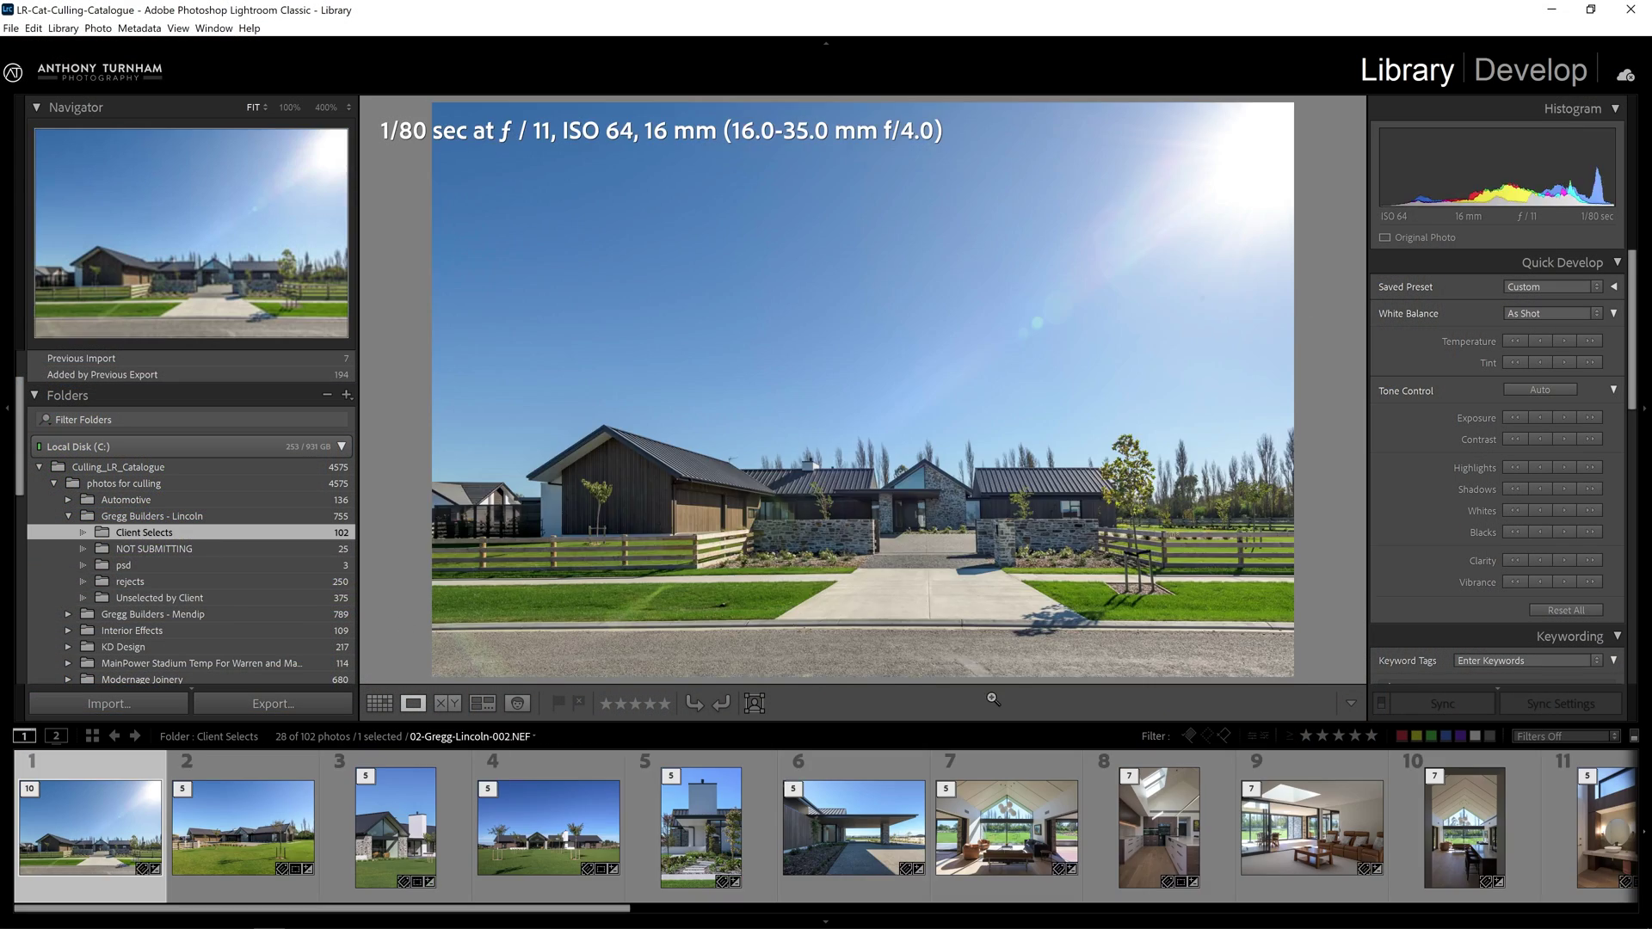
Select bracketed living-room photos 14–18 and view them side by side in Survey mode
scroll(984, 812, "down", 5)
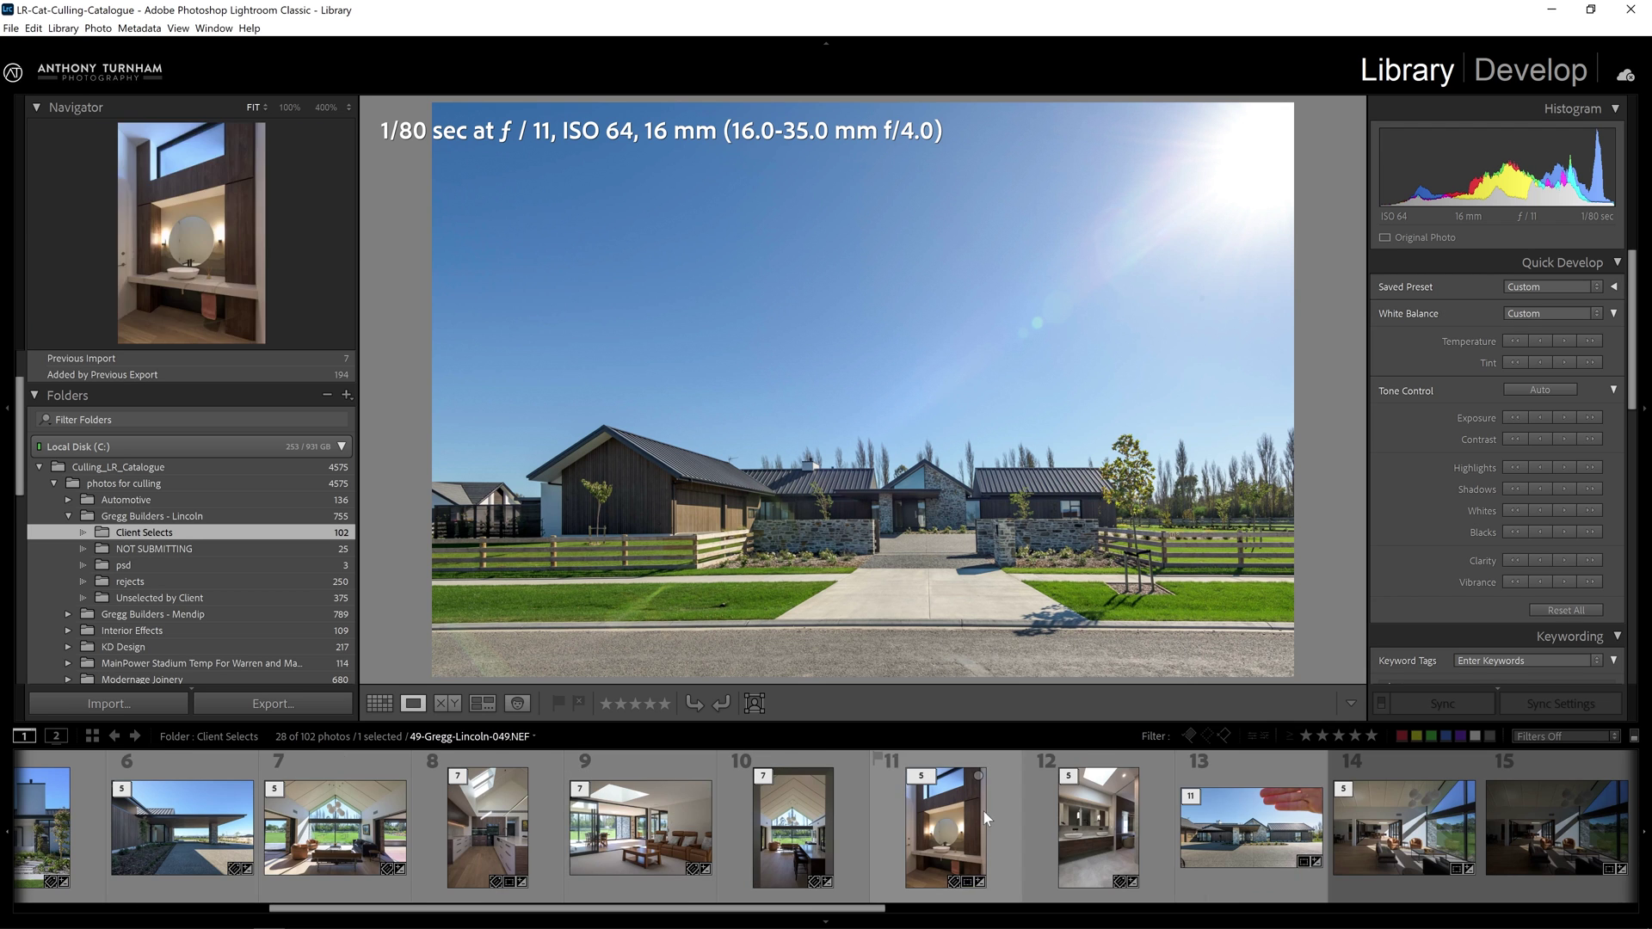
left_click(1039, 847)
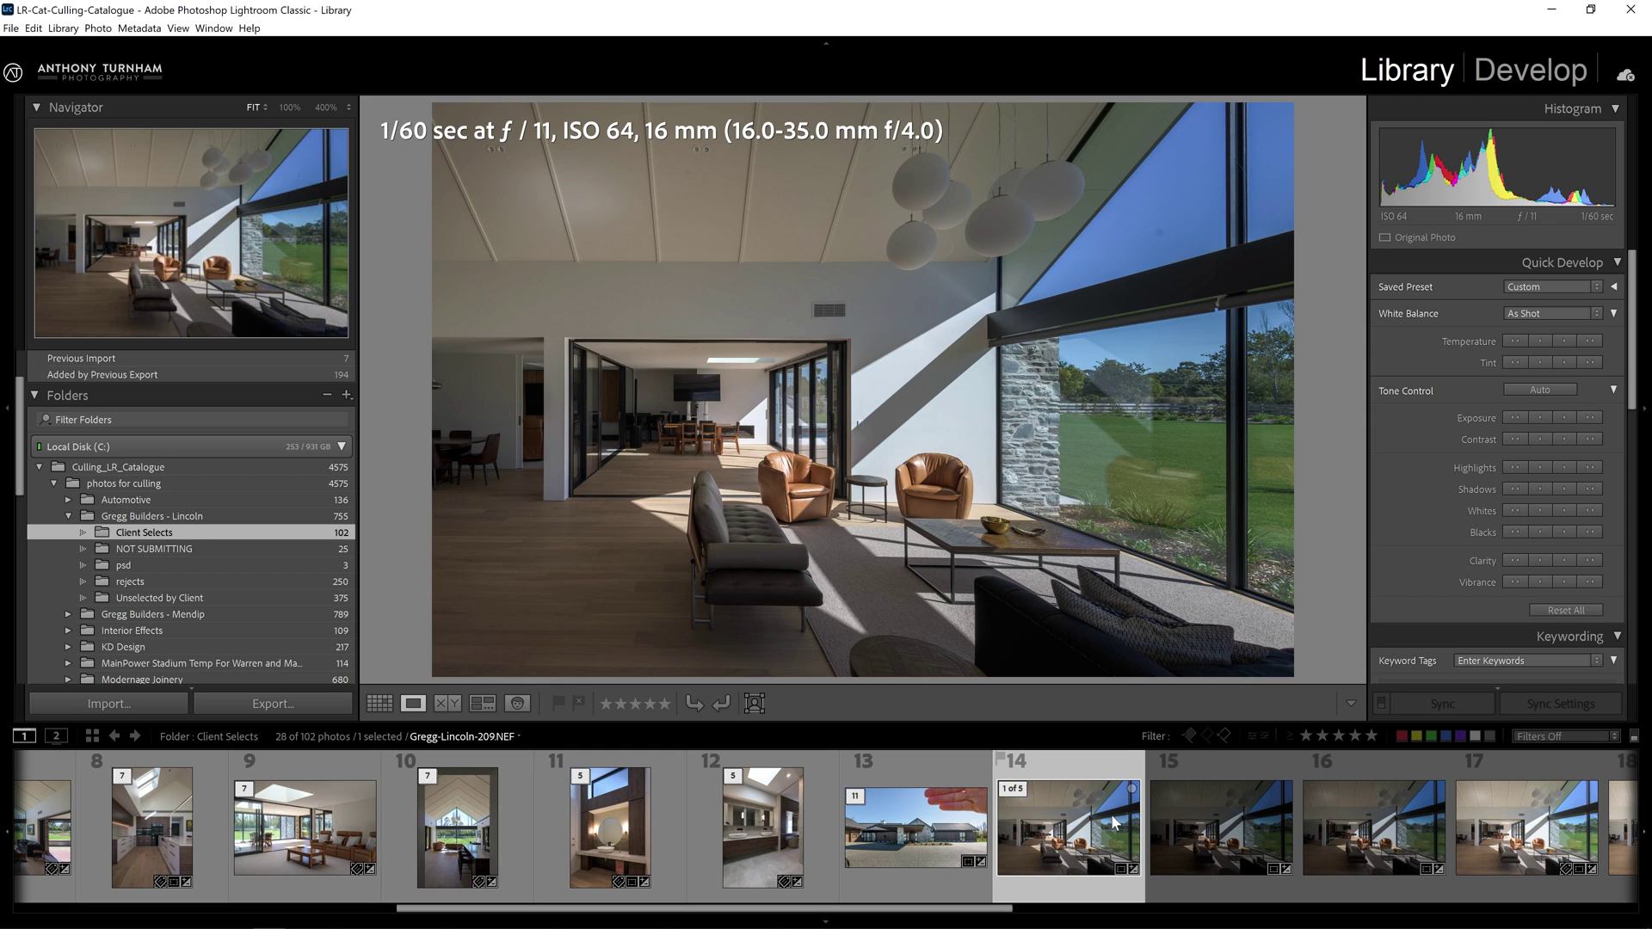
scroll(1024, 841, "down", 2)
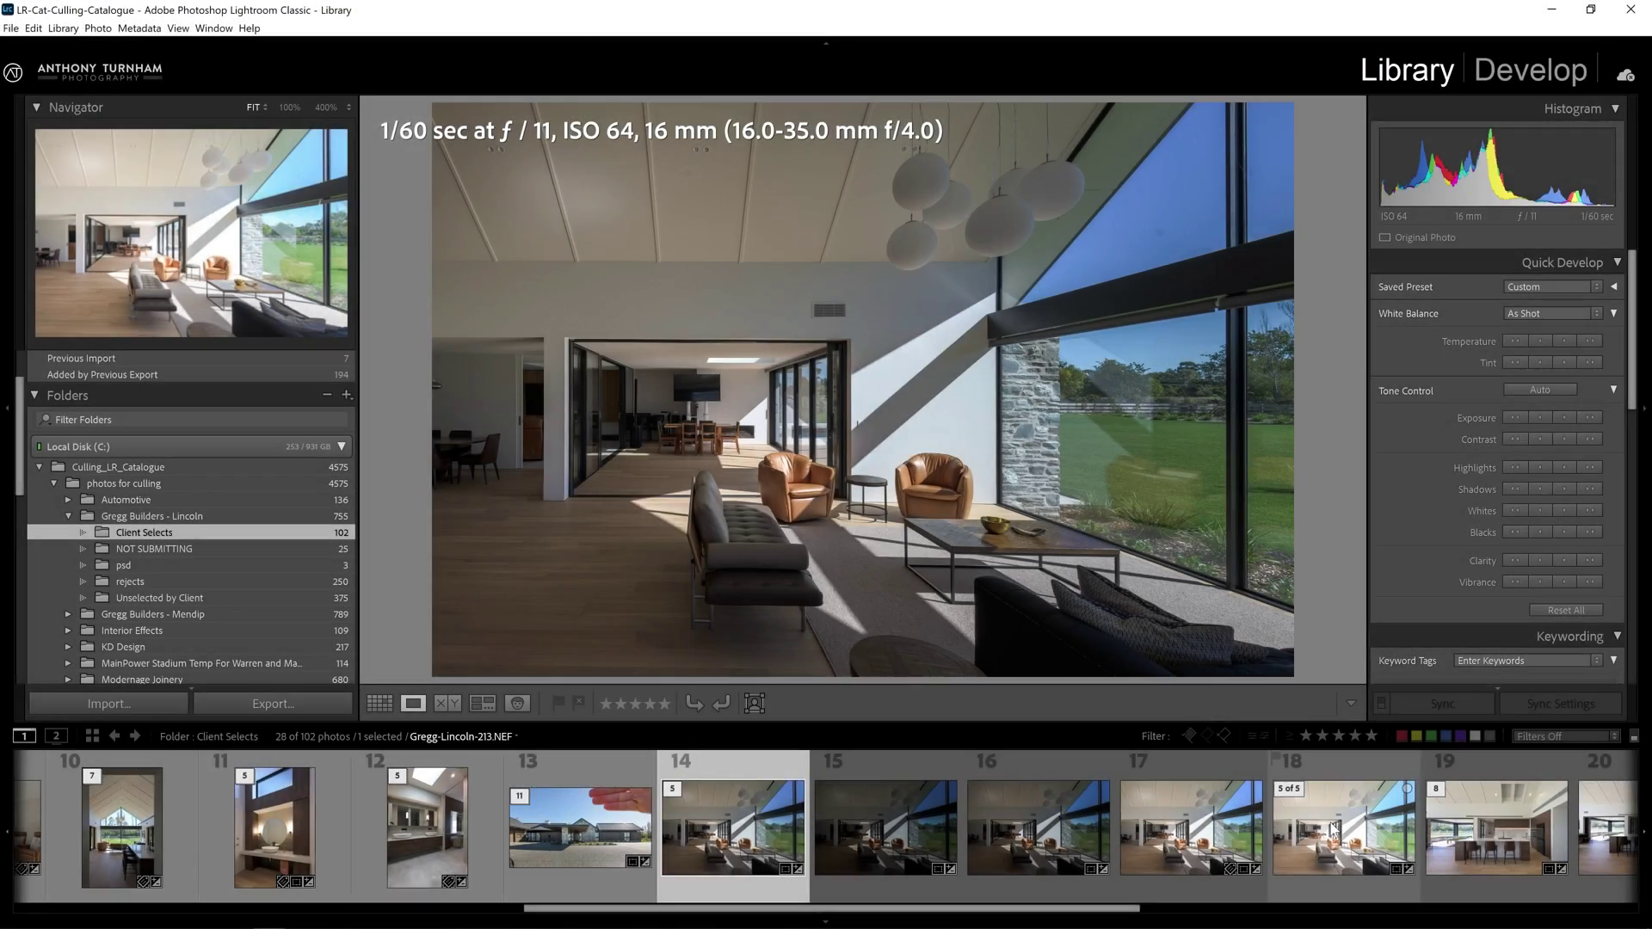
left_click(1332, 833, "shift")
key("n")
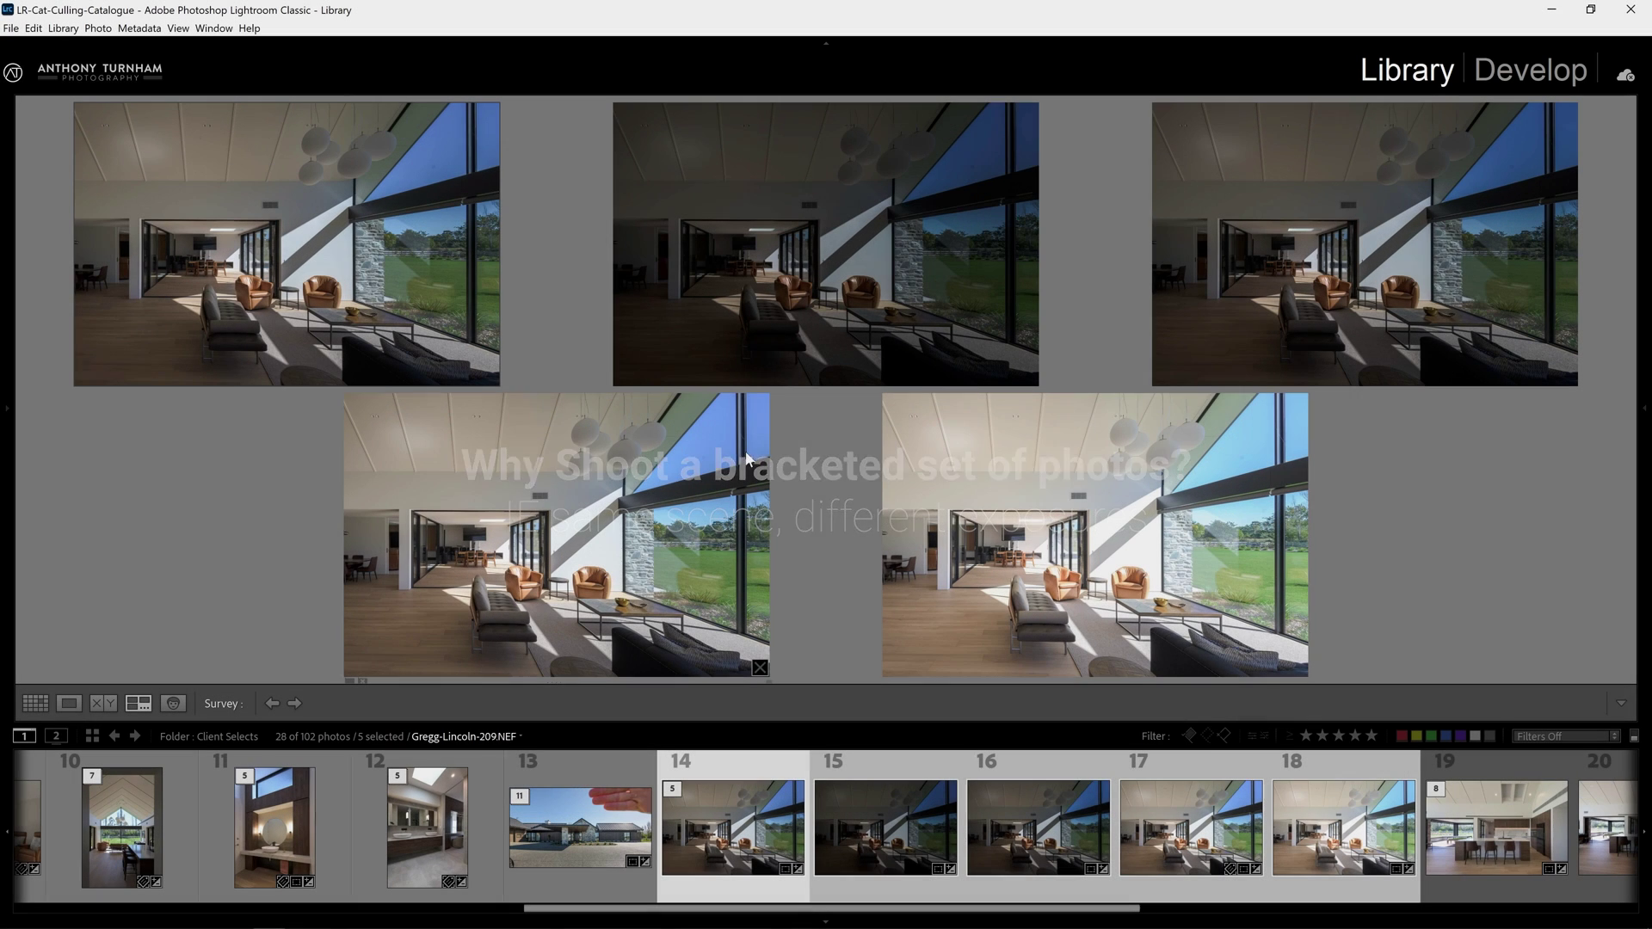
In full screen, inspect the brightest exposure up close around the dining area and doorway
key("shift+f")
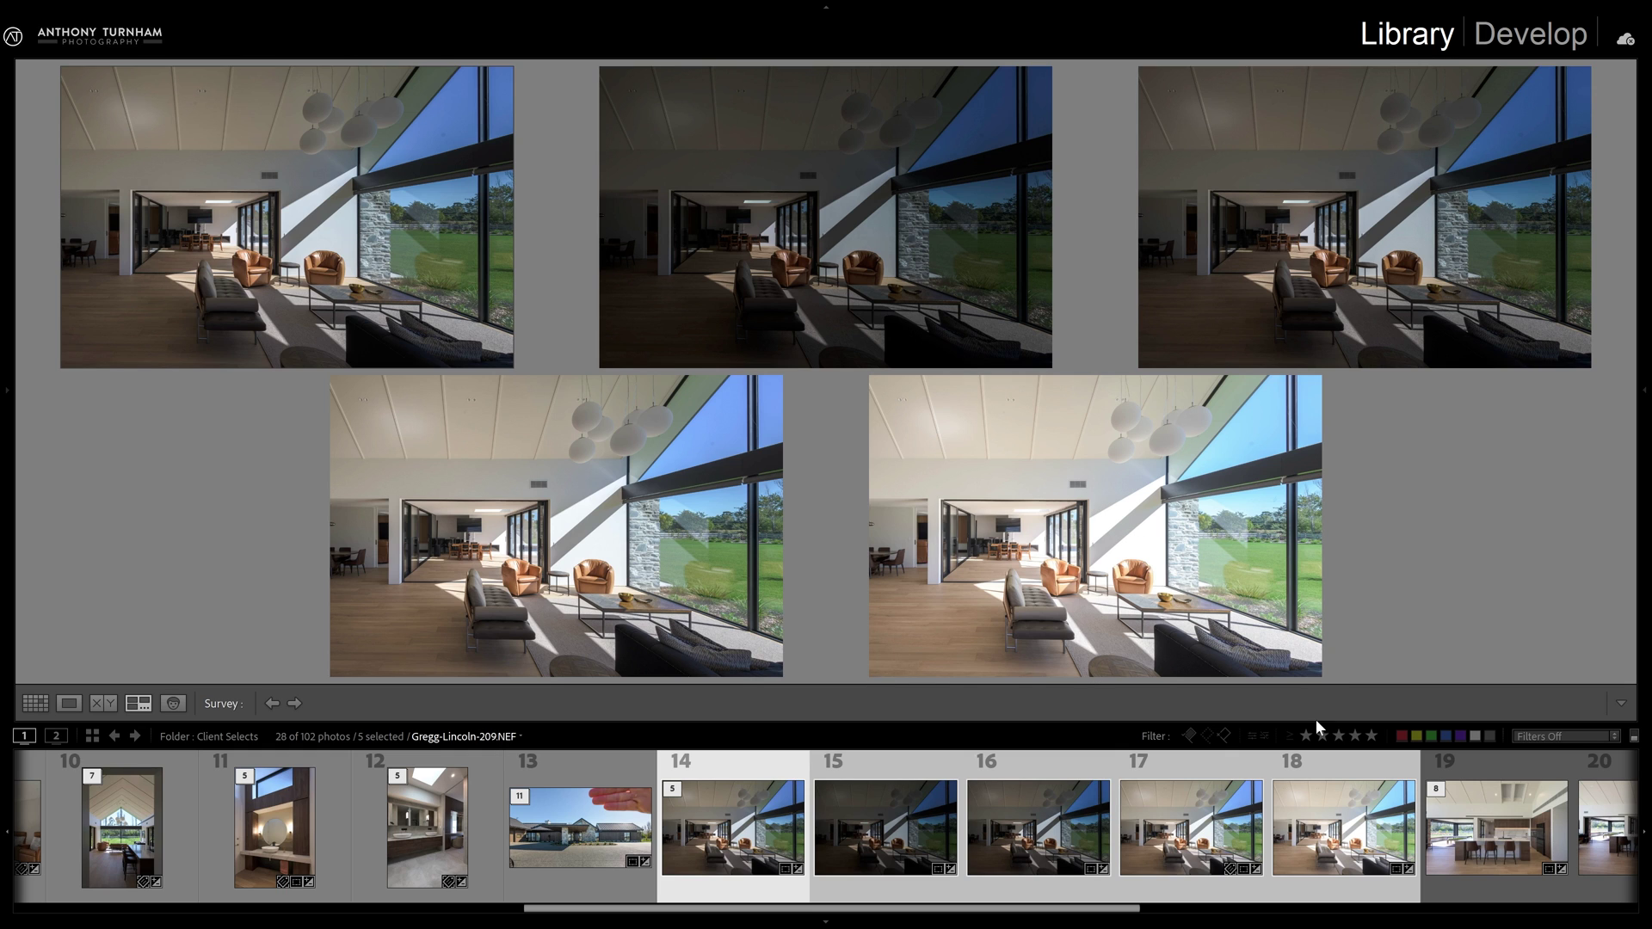
double_click(1353, 827)
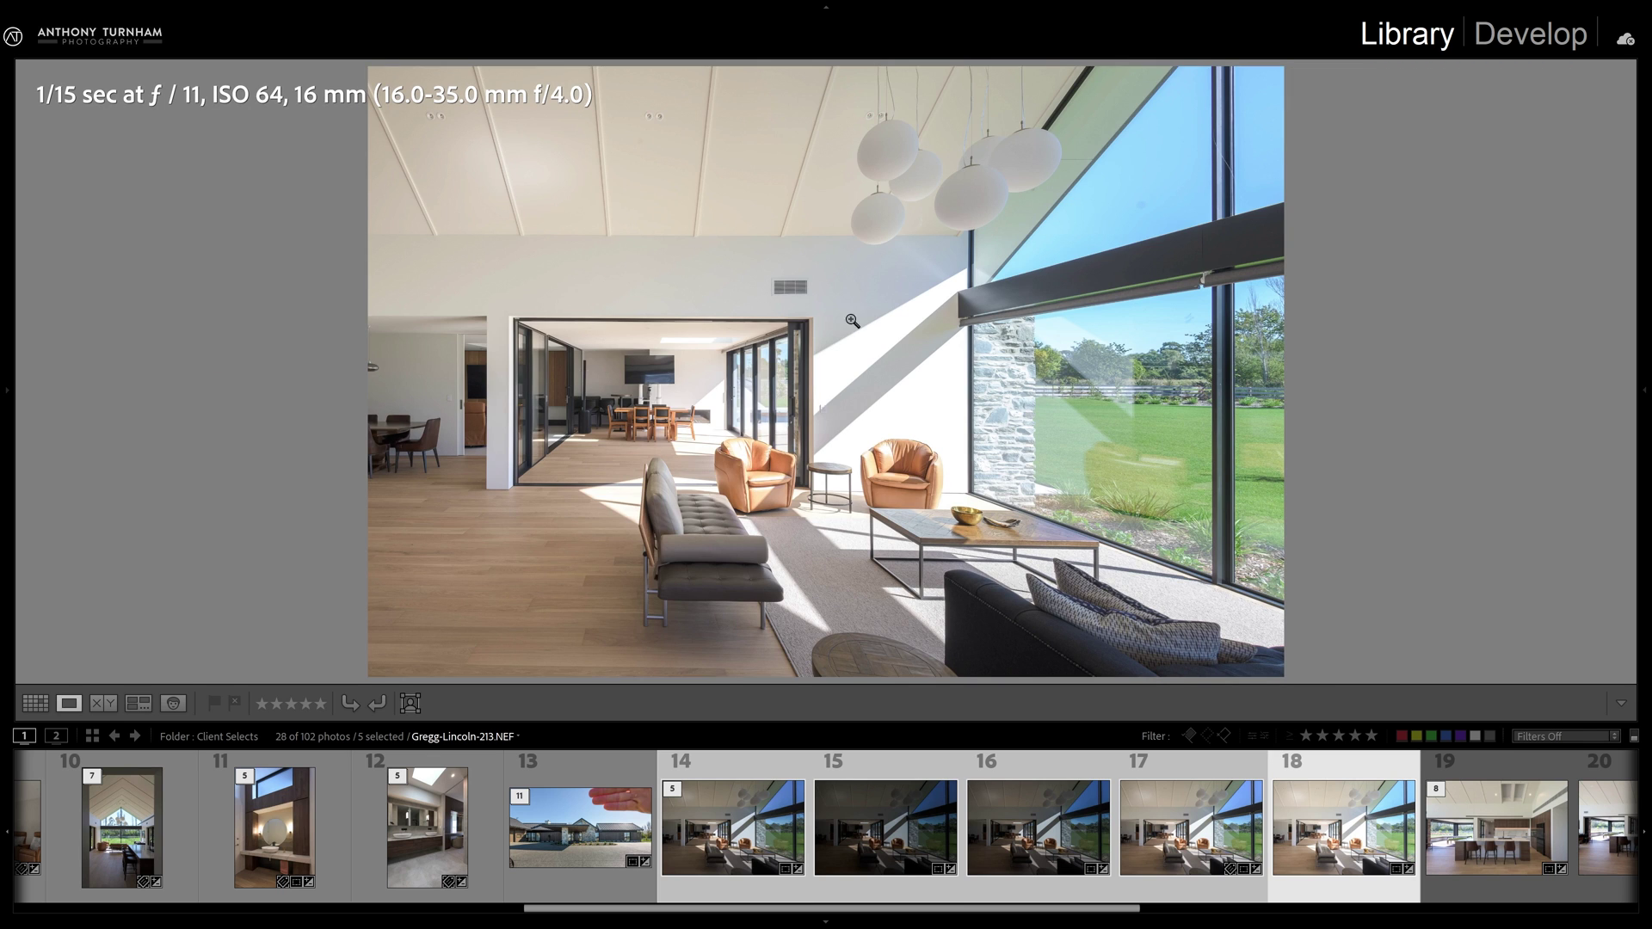
left_click(464, 380)
left_click_drag(649, 405, 848, 335)
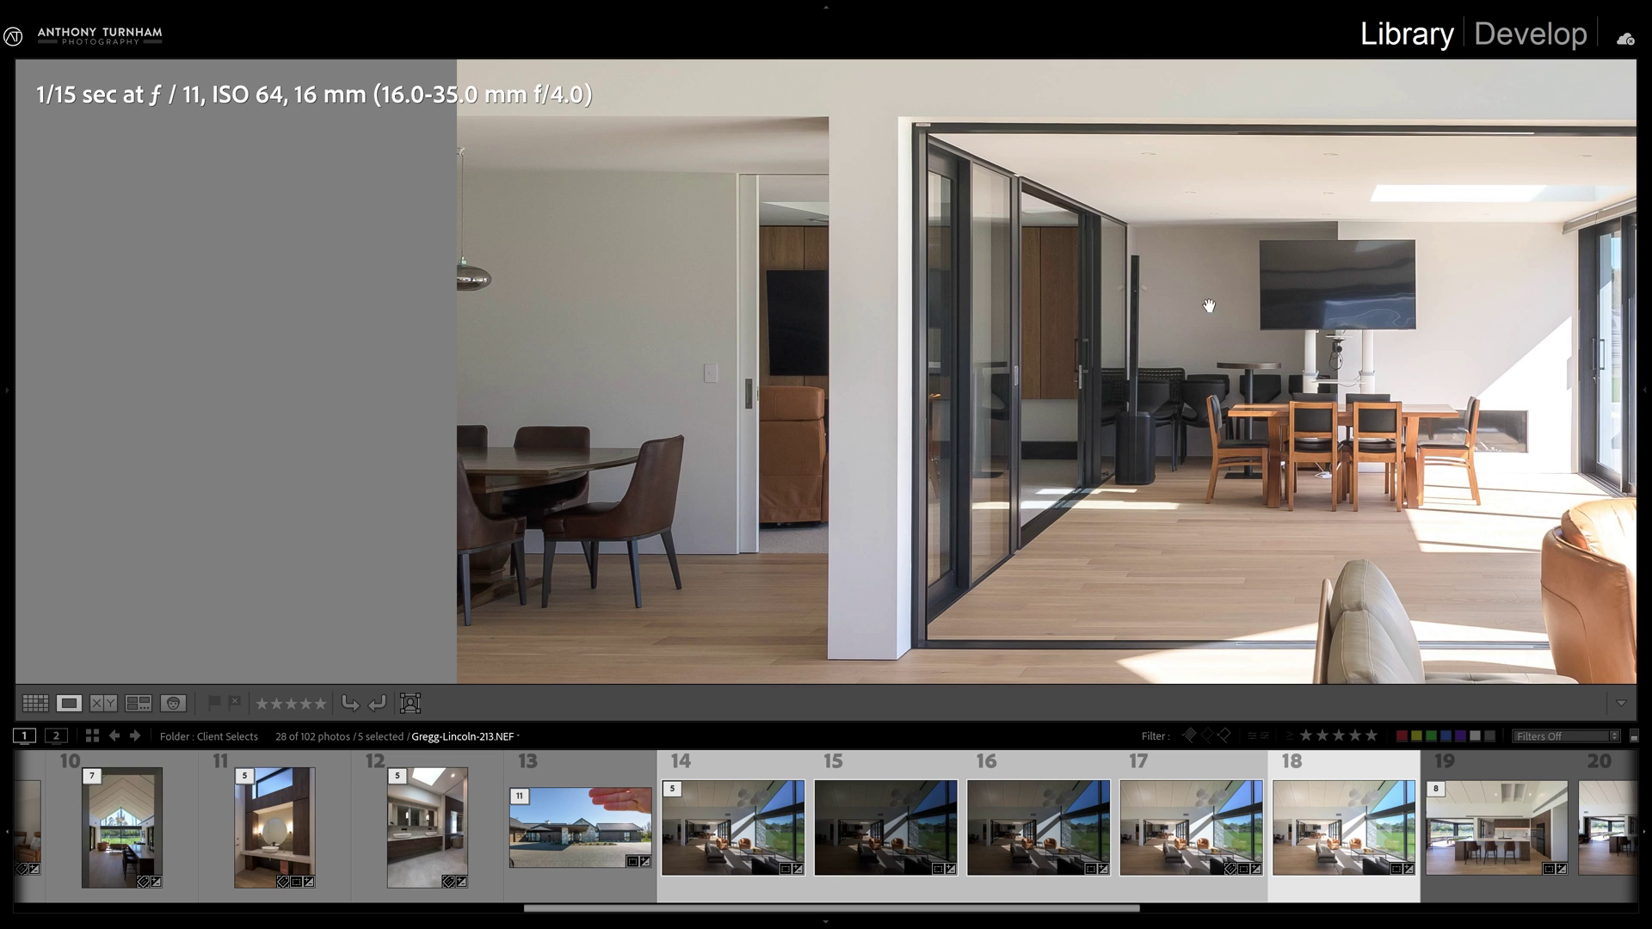
left_click(1114, 450)
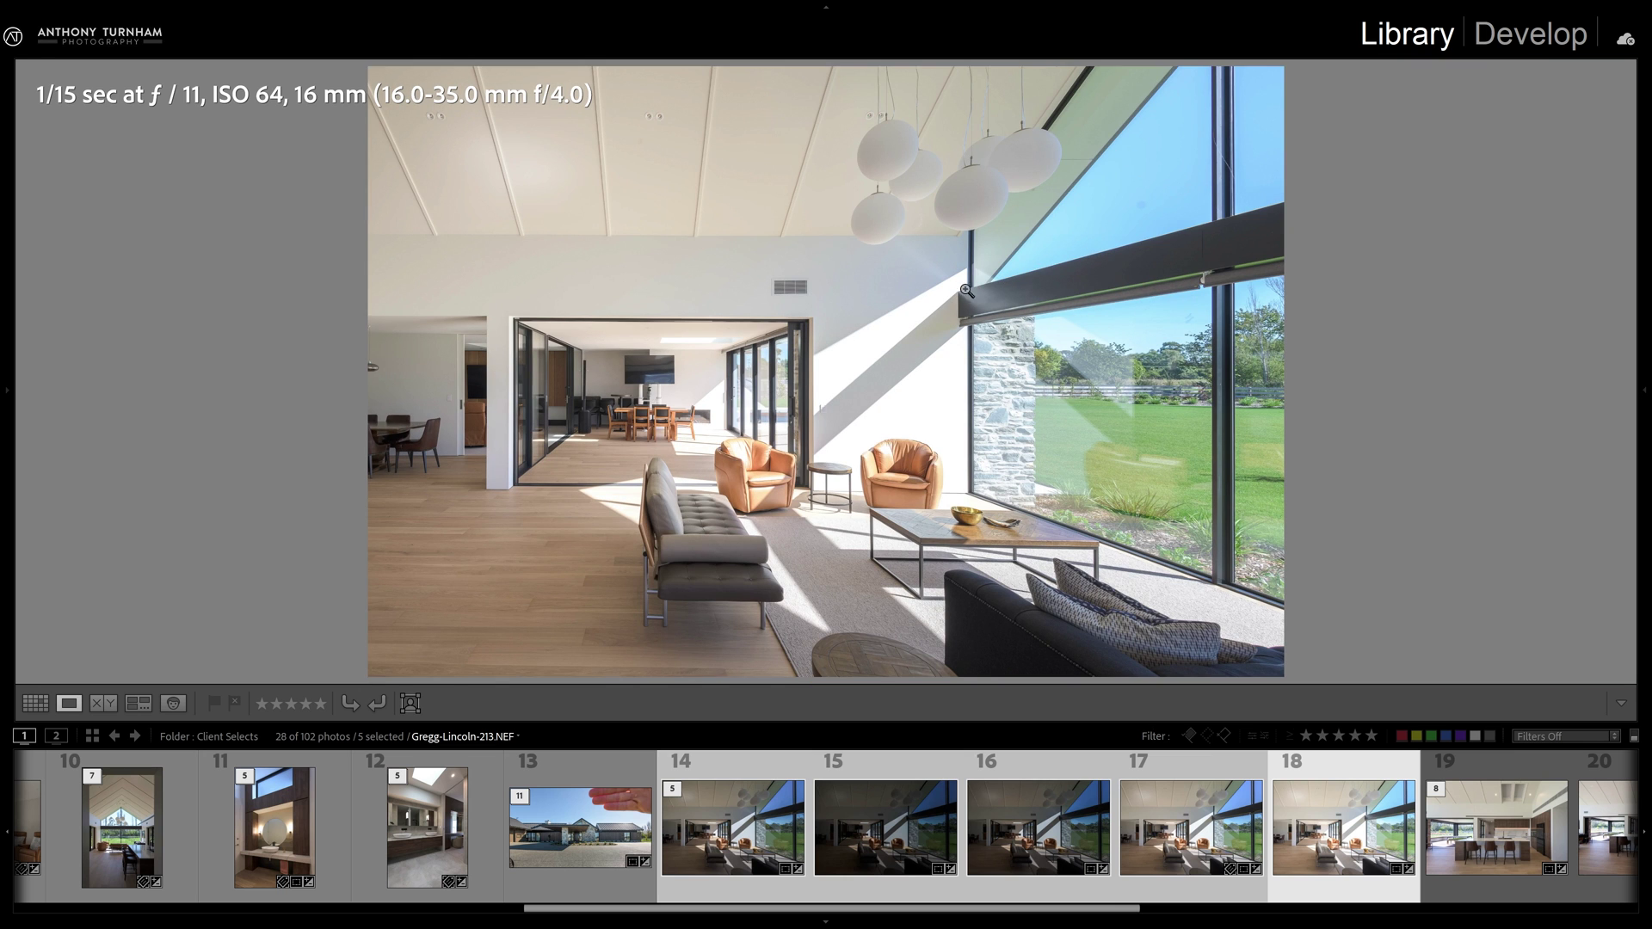
left_click(792, 423)
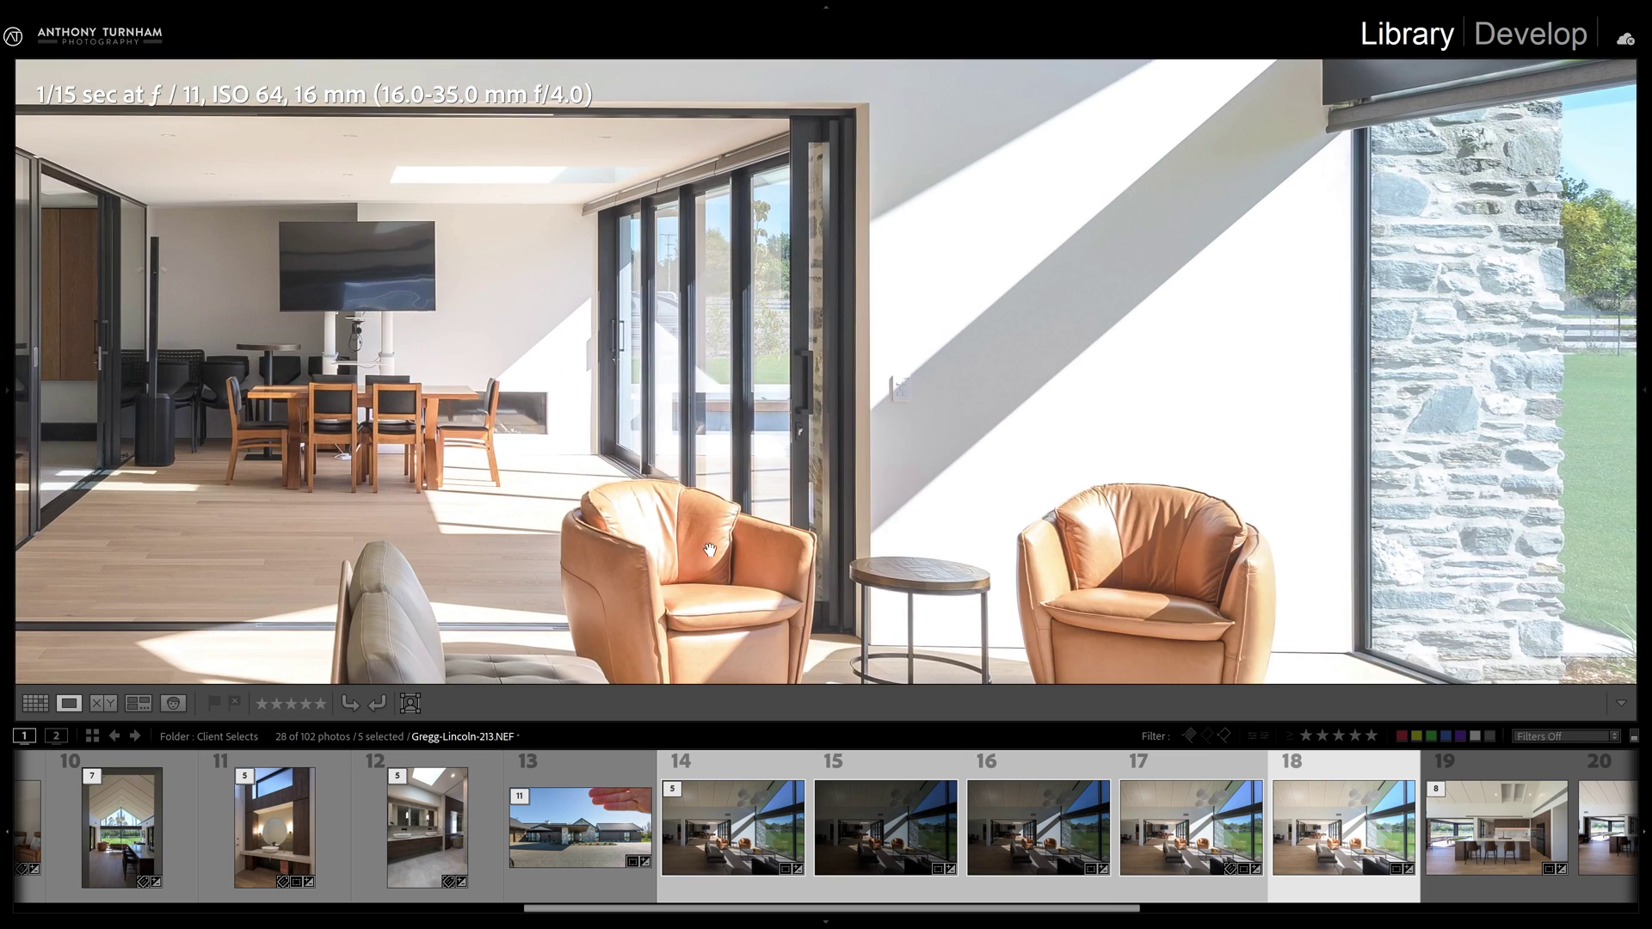
left_click(889, 505)
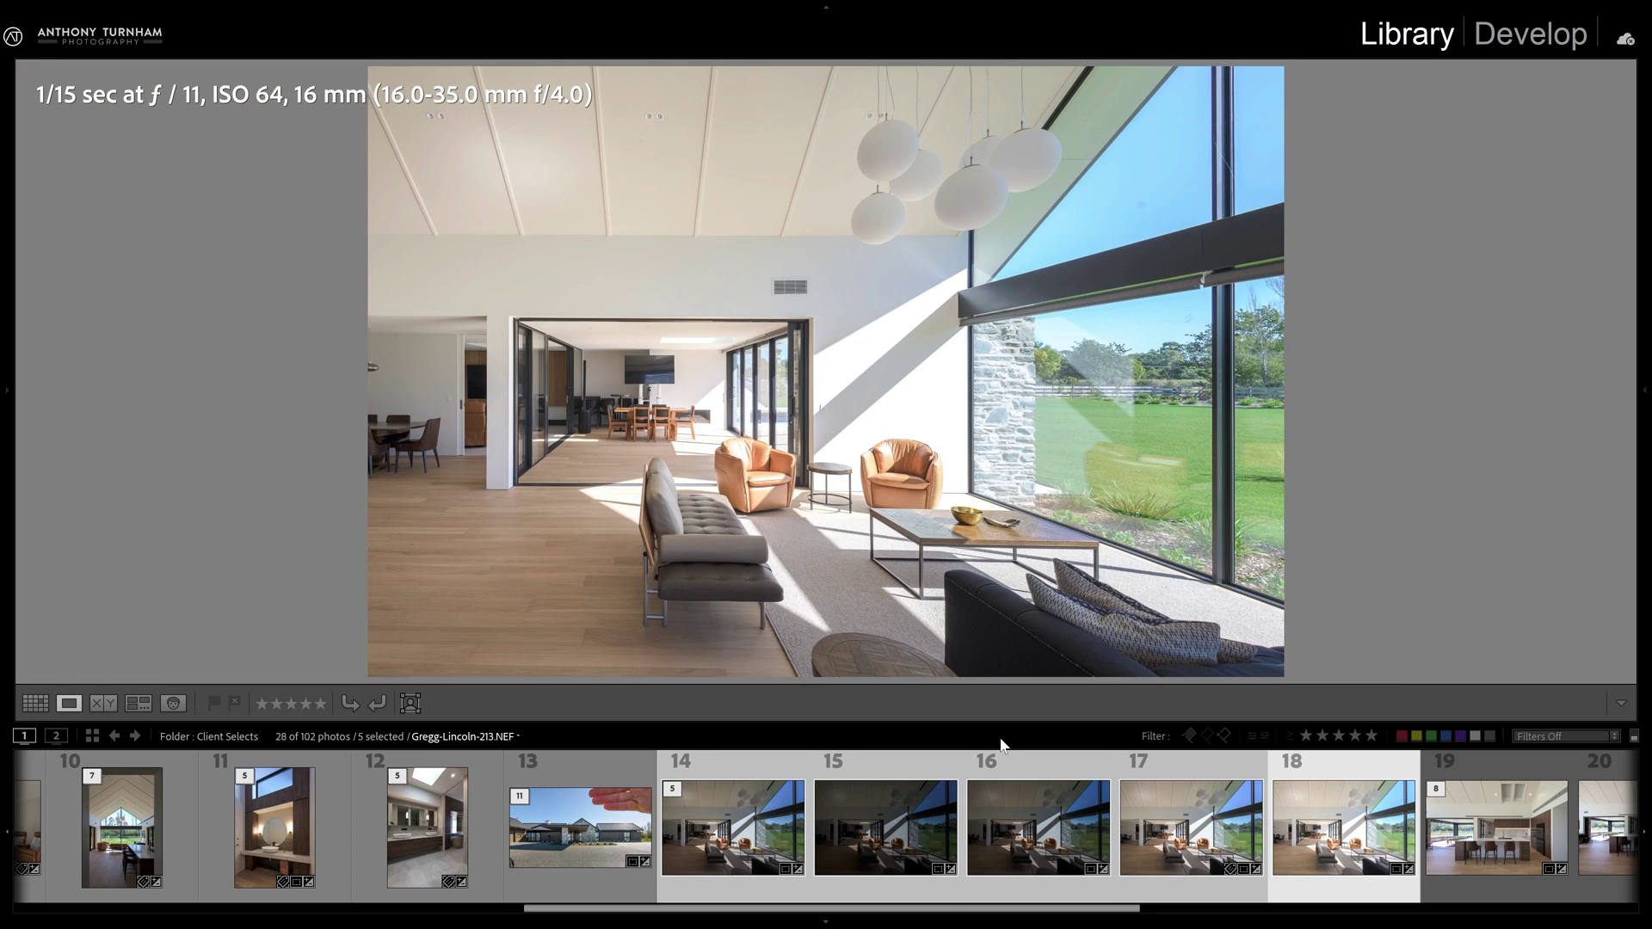
After checking photo 16, raise Shadows on the 1/60 sec exposure and keep only photo 14 selected
left_click(990, 779)
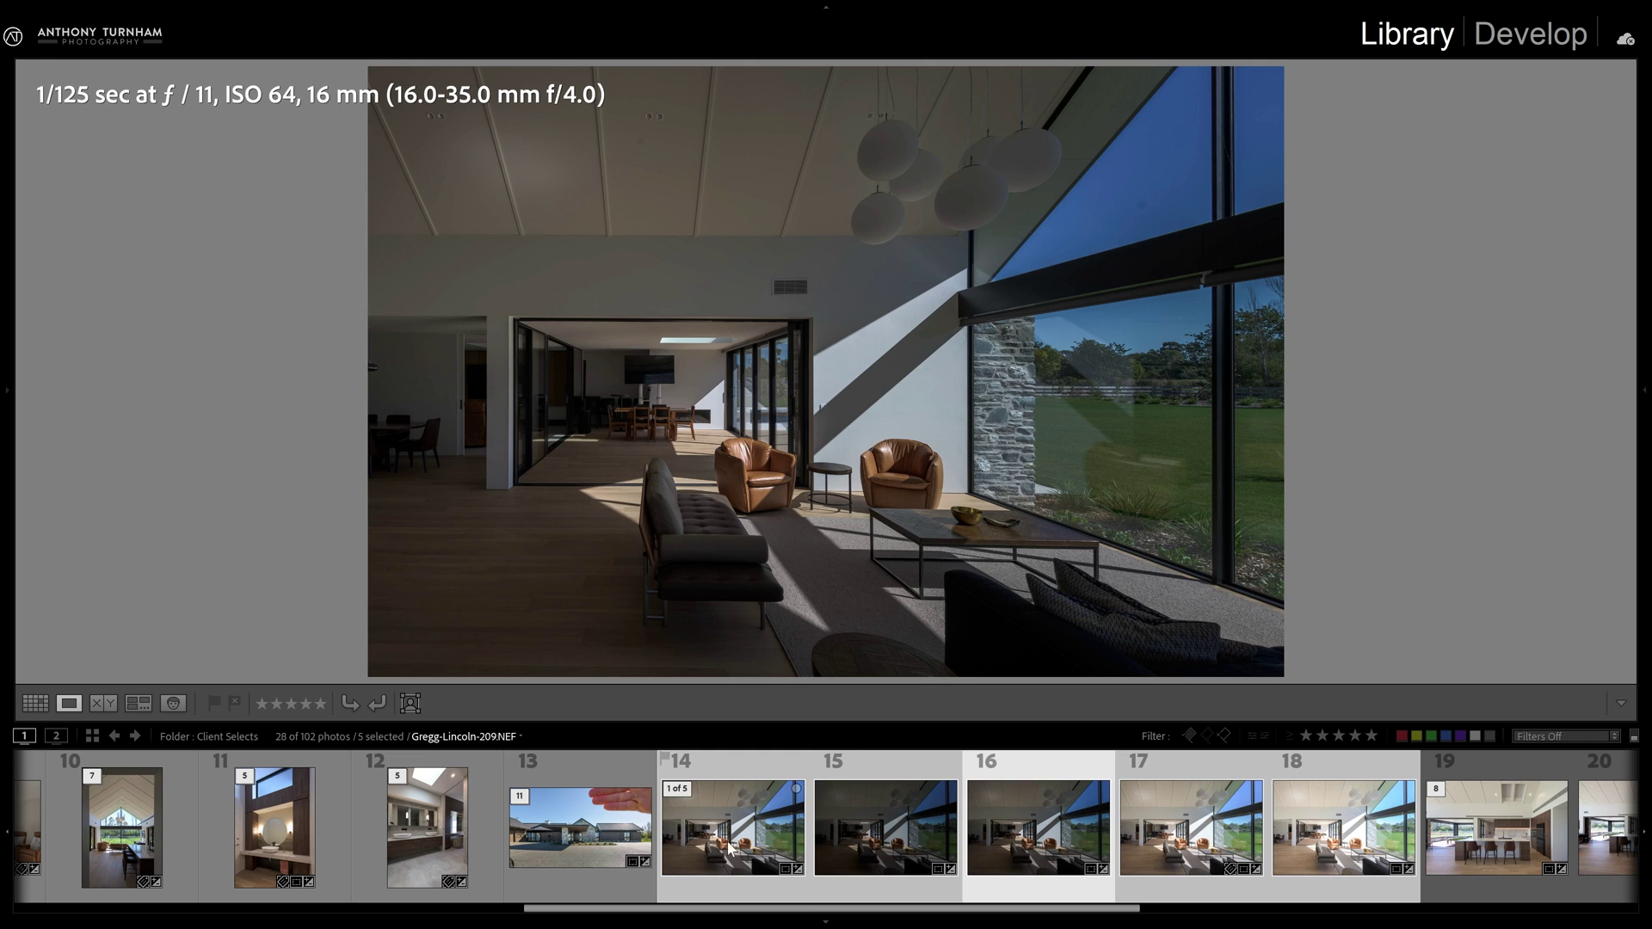
left_click(679, 790)
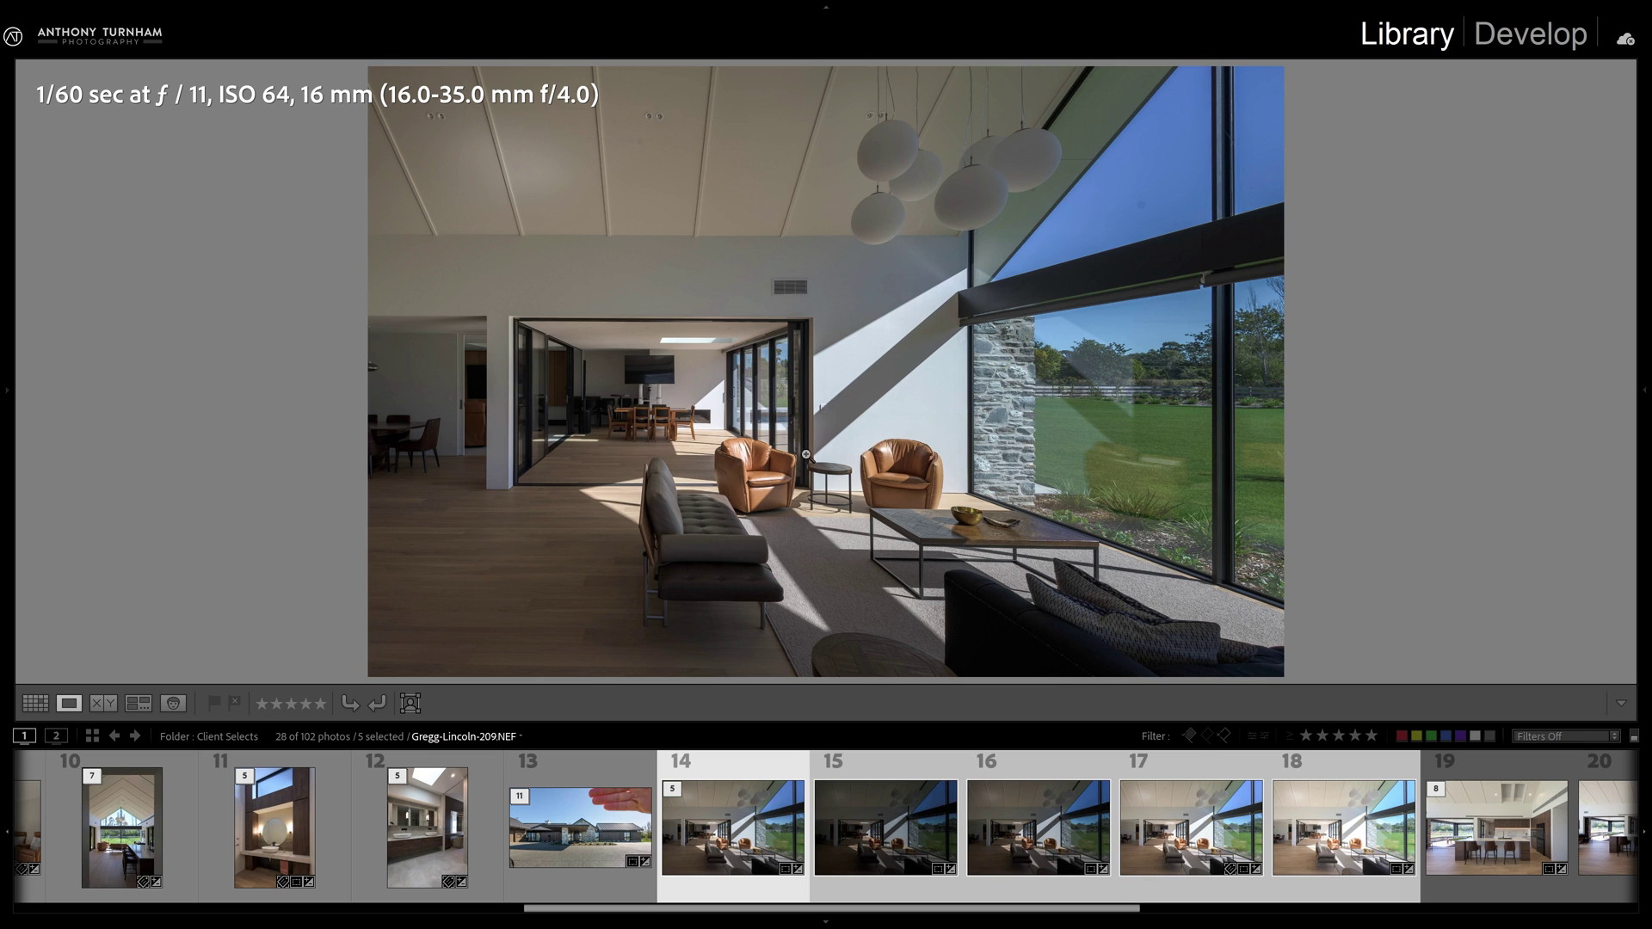
left_click(1641, 349)
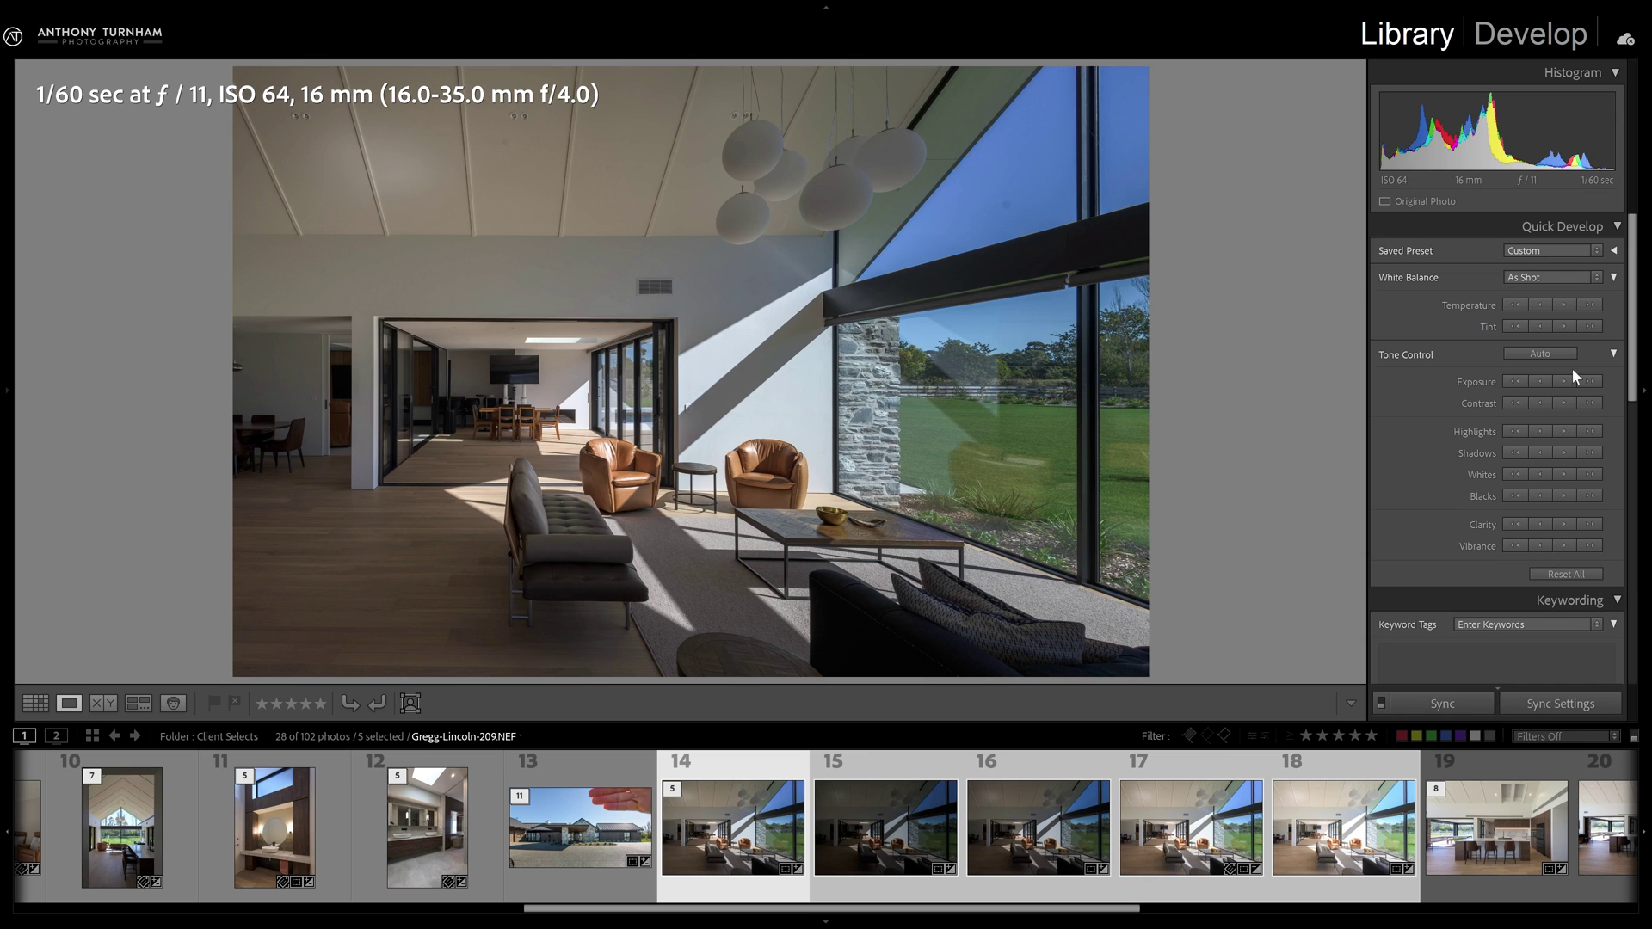
left_click(1598, 453)
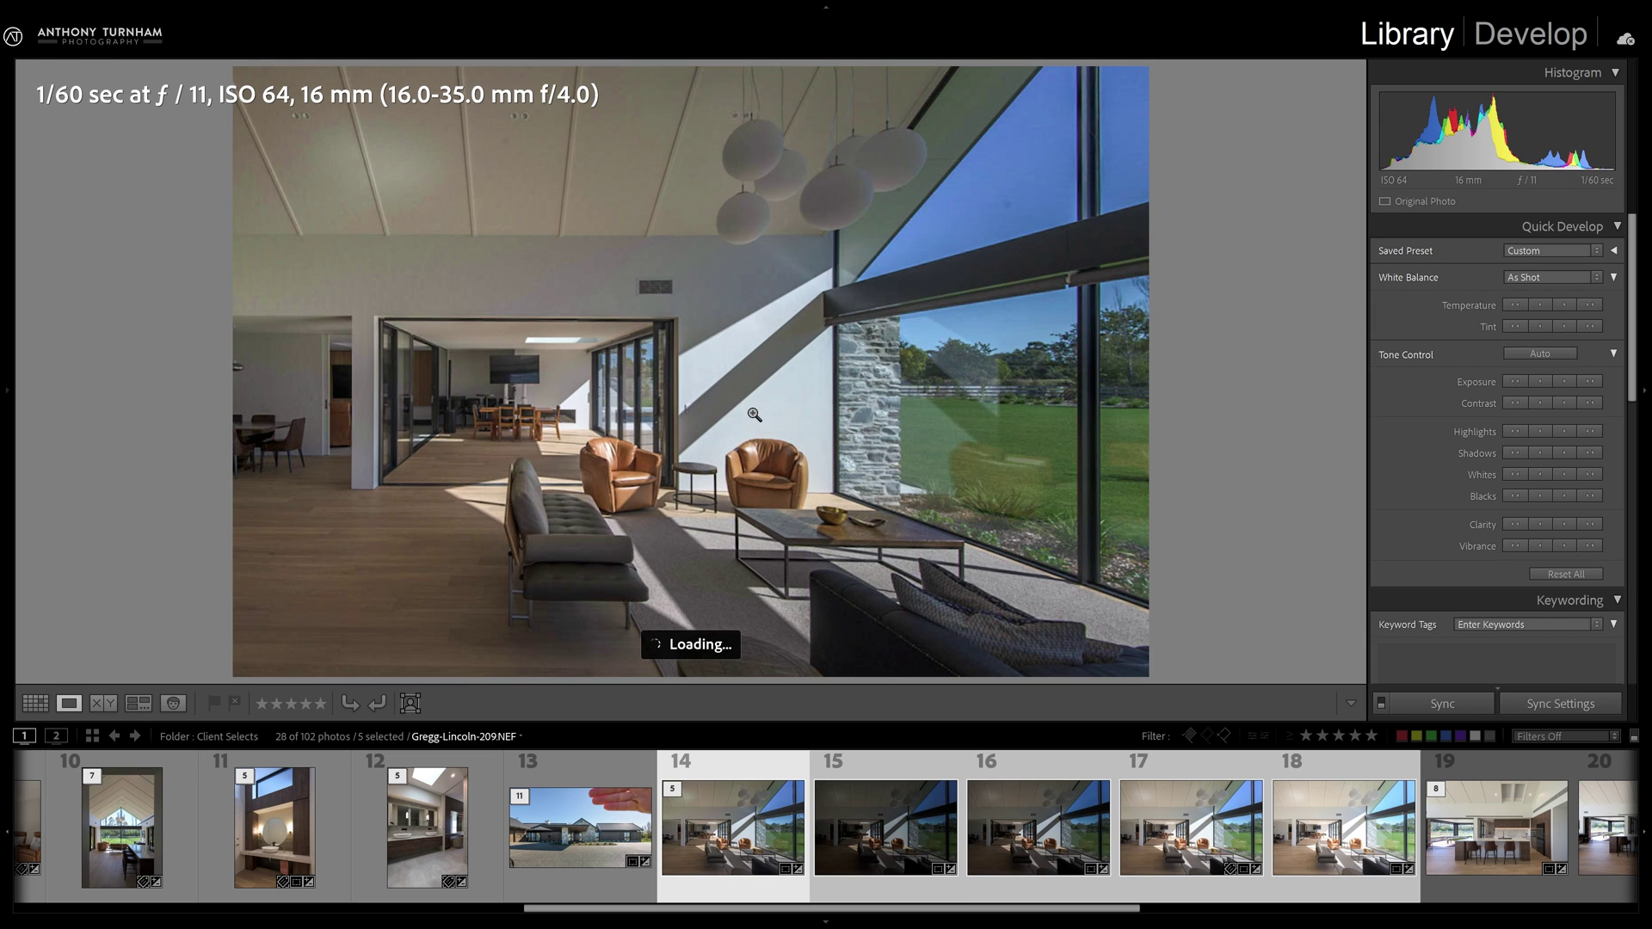
key("ctrl+d")
key("Left")
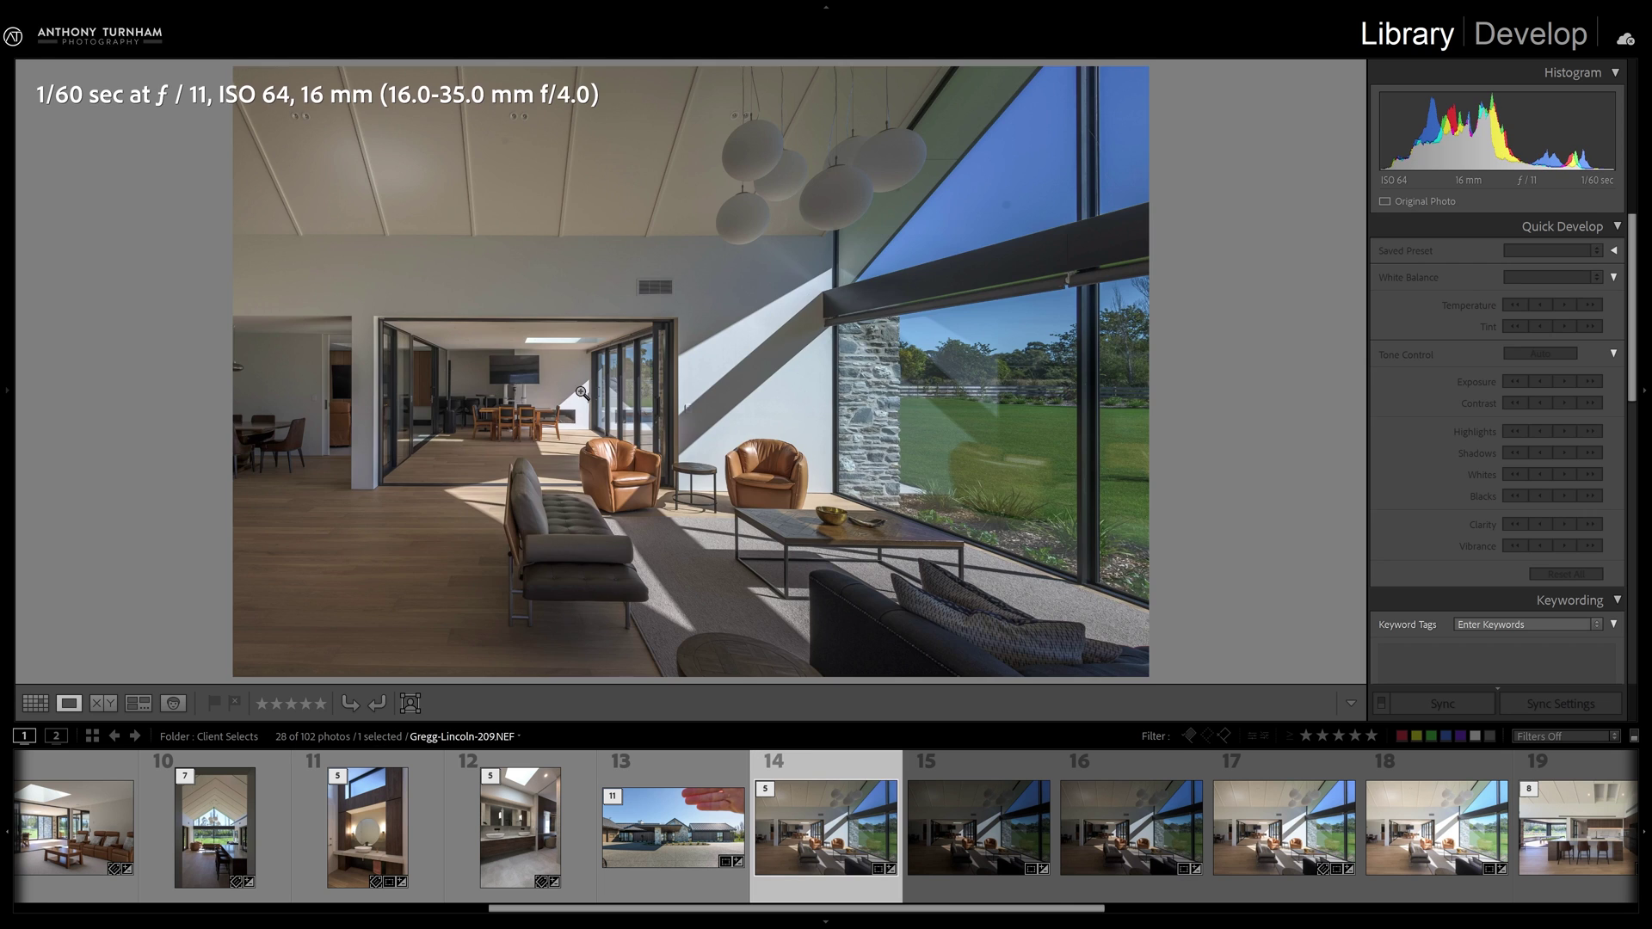
In the Develop module, raise the living-room photo's Exposure to +1.47
left_click(581, 394)
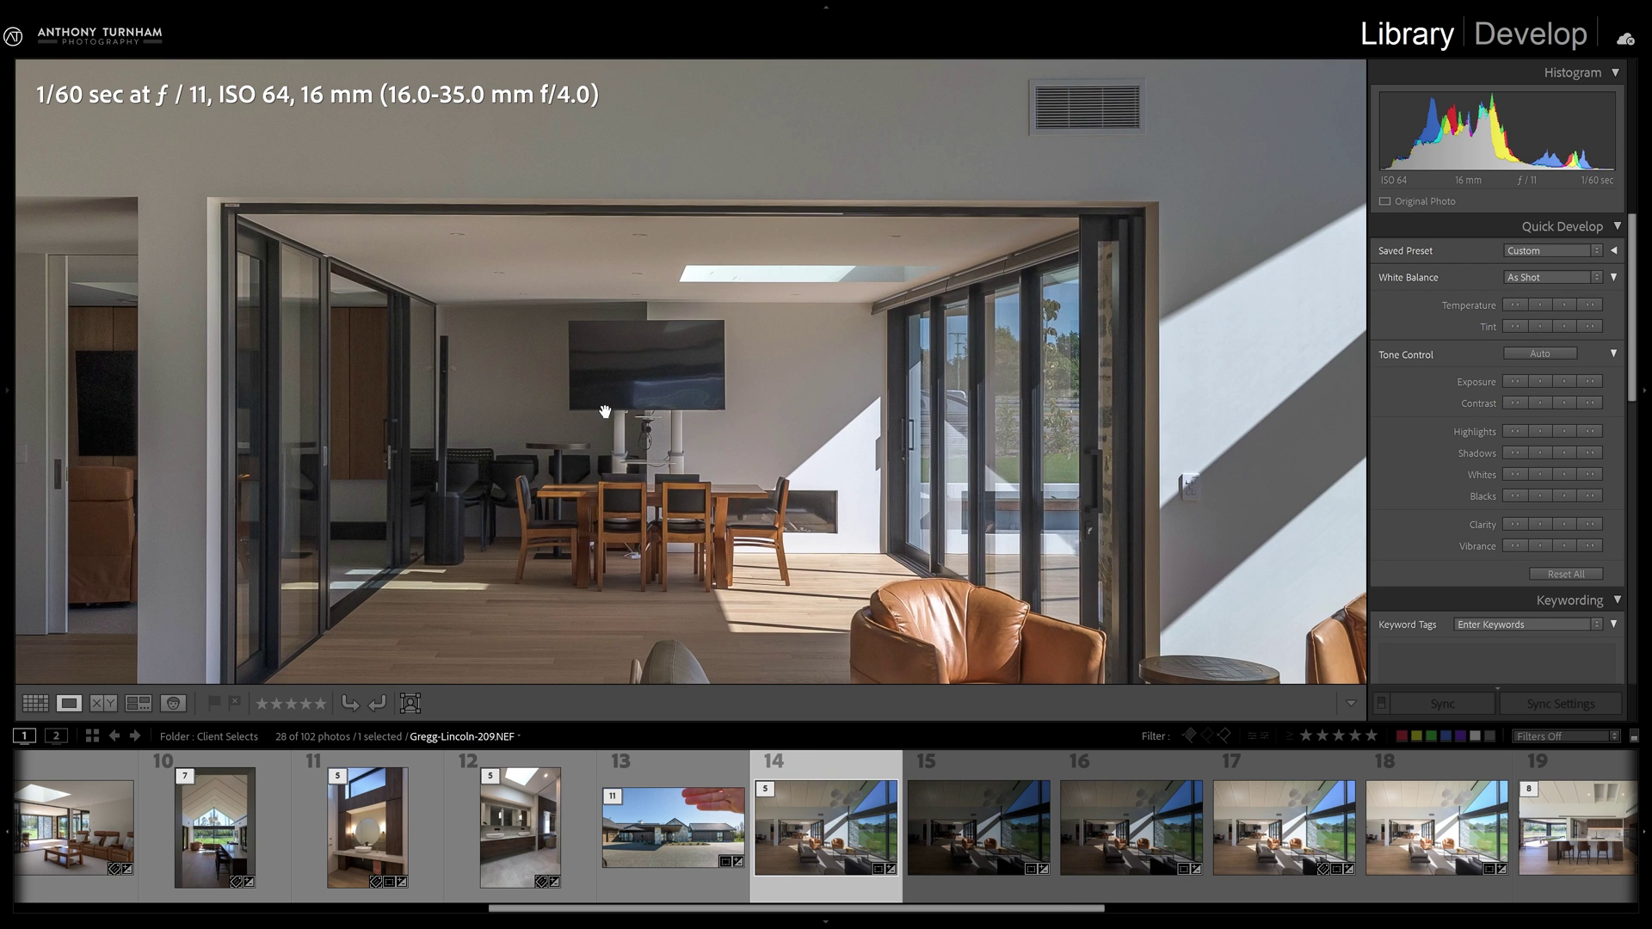
left_click(1521, 43)
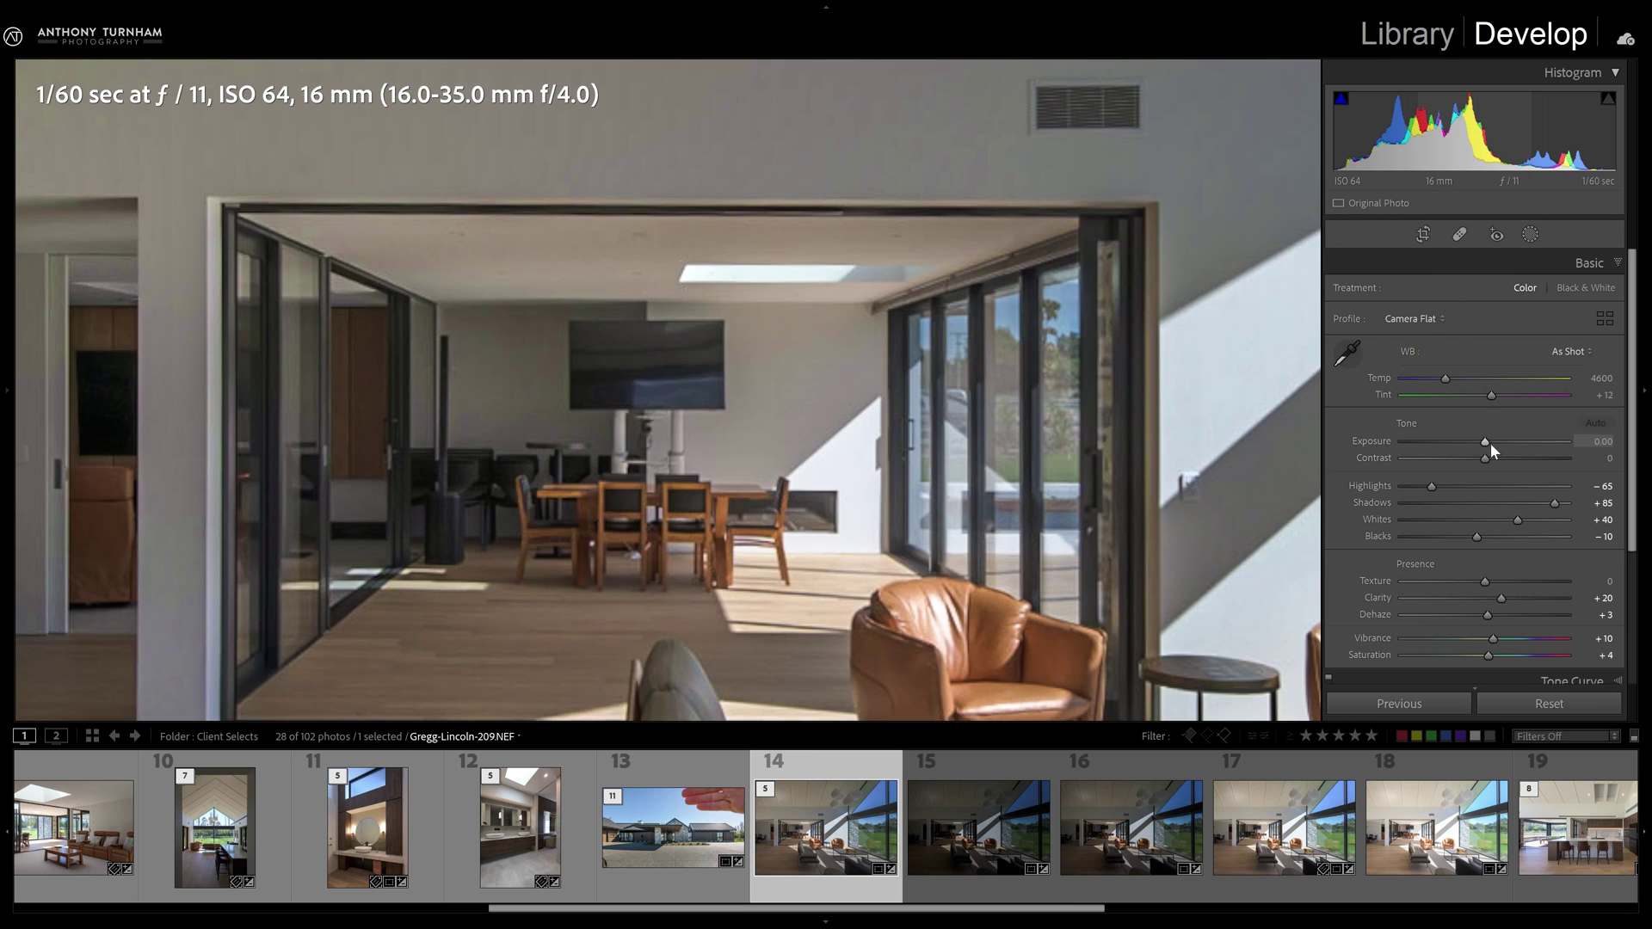
left_click_drag(1489, 442, 1513, 442)
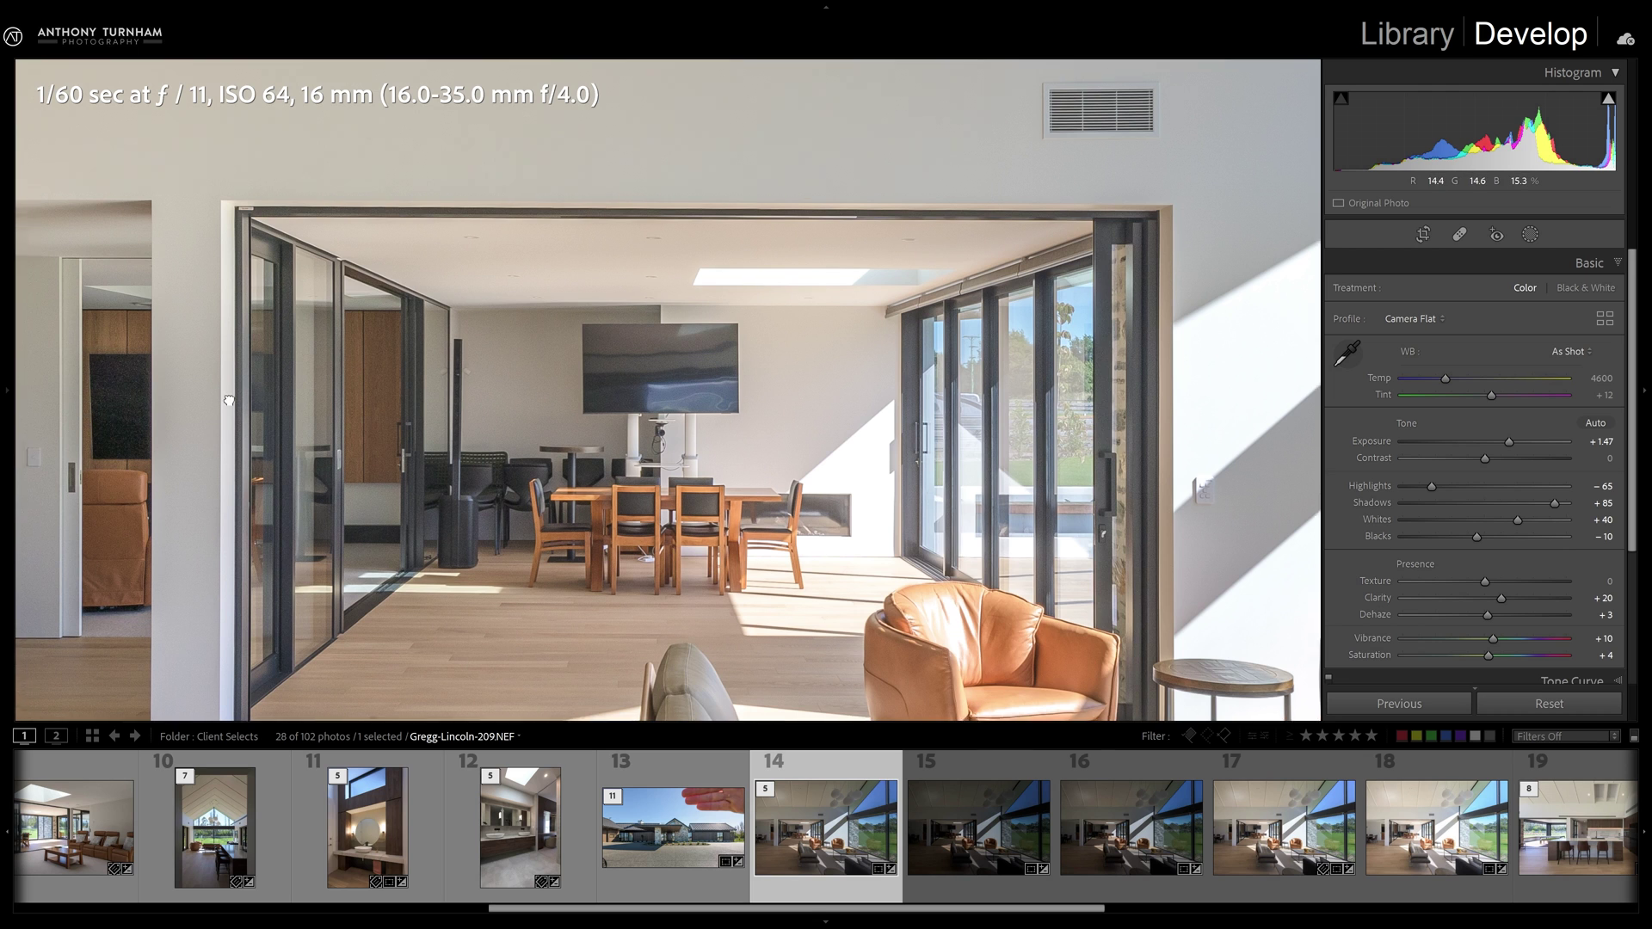
Return to the full-photo view and select bracketed frames 14 through 18
left_click_drag(228, 400, 400, 415)
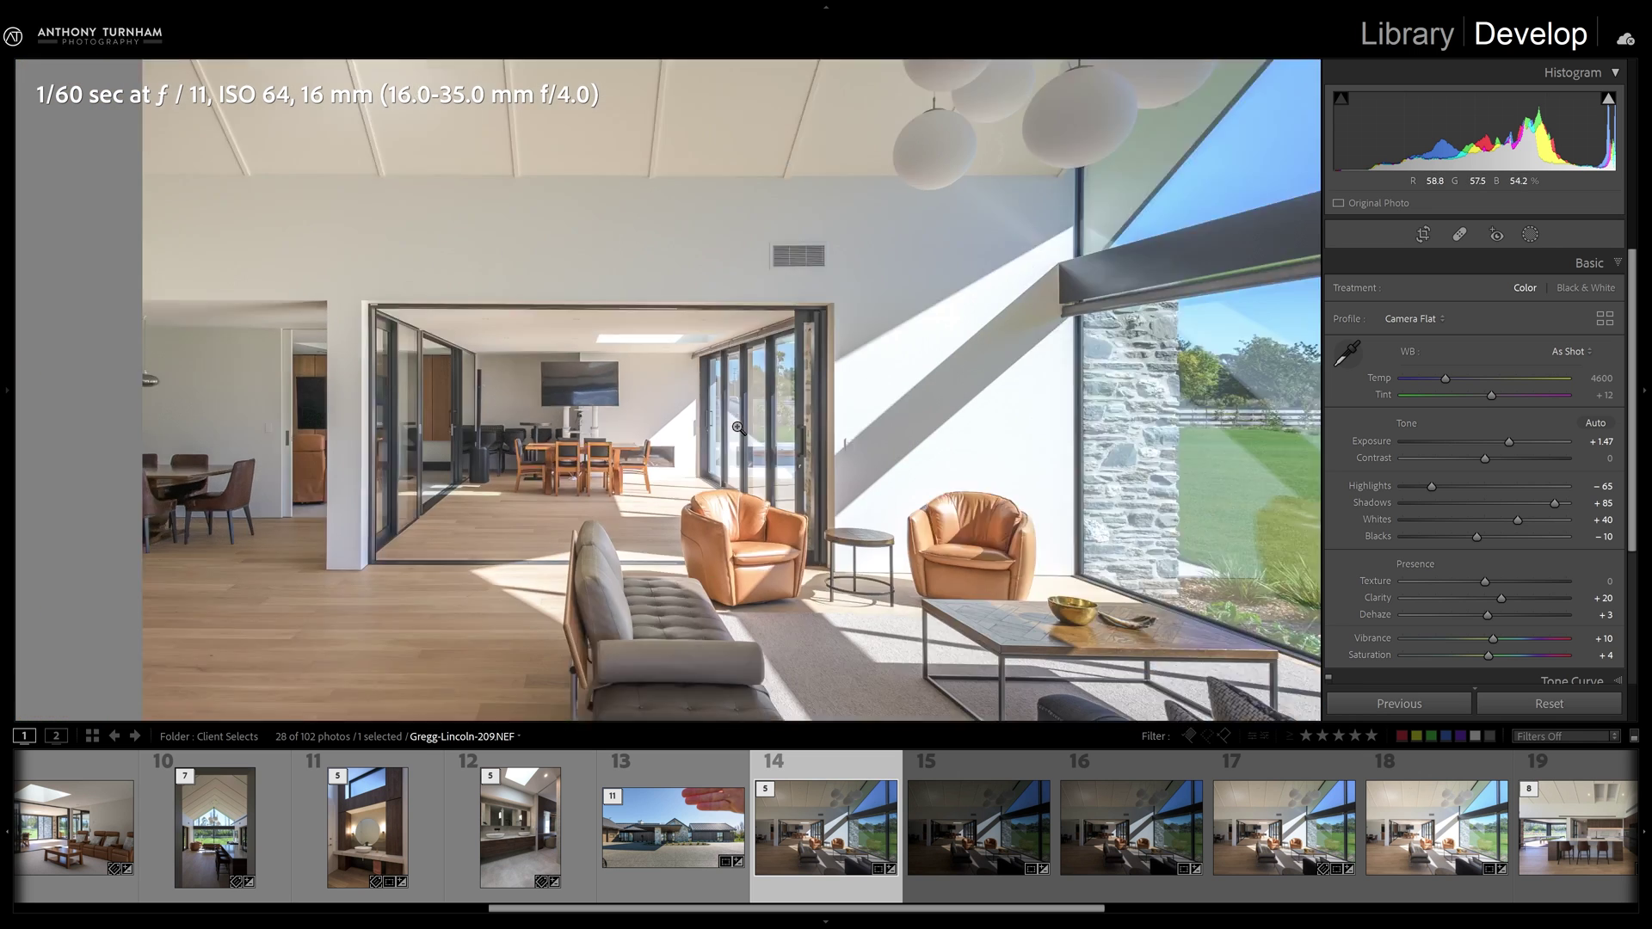
left_click(736, 425)
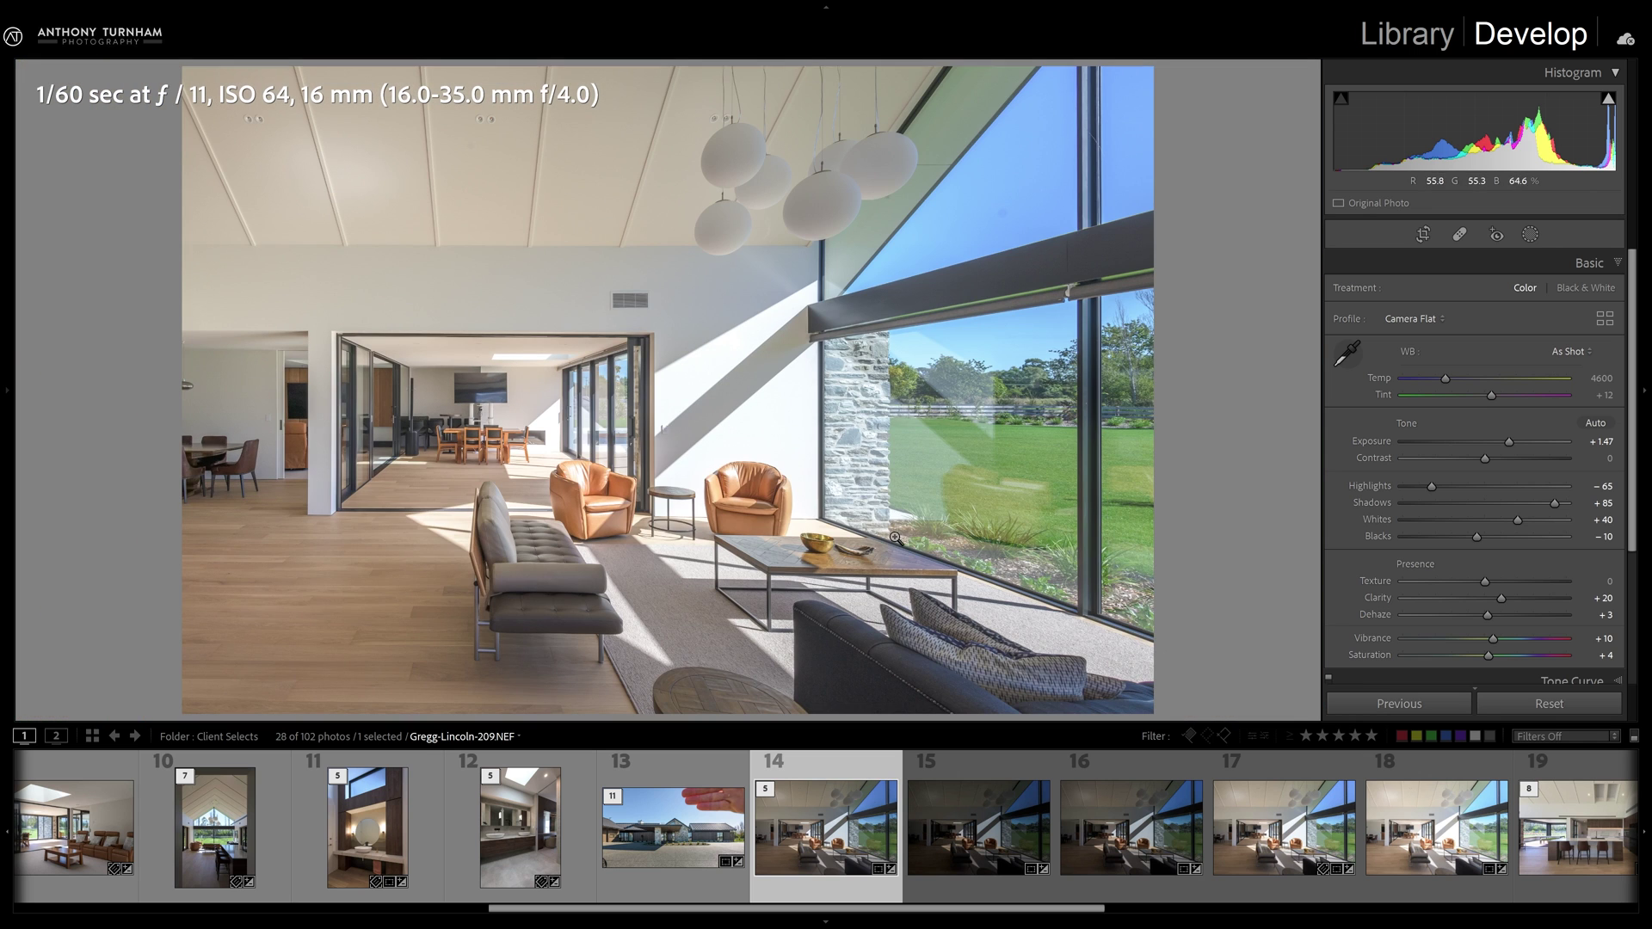
left_click(1416, 839, "shift")
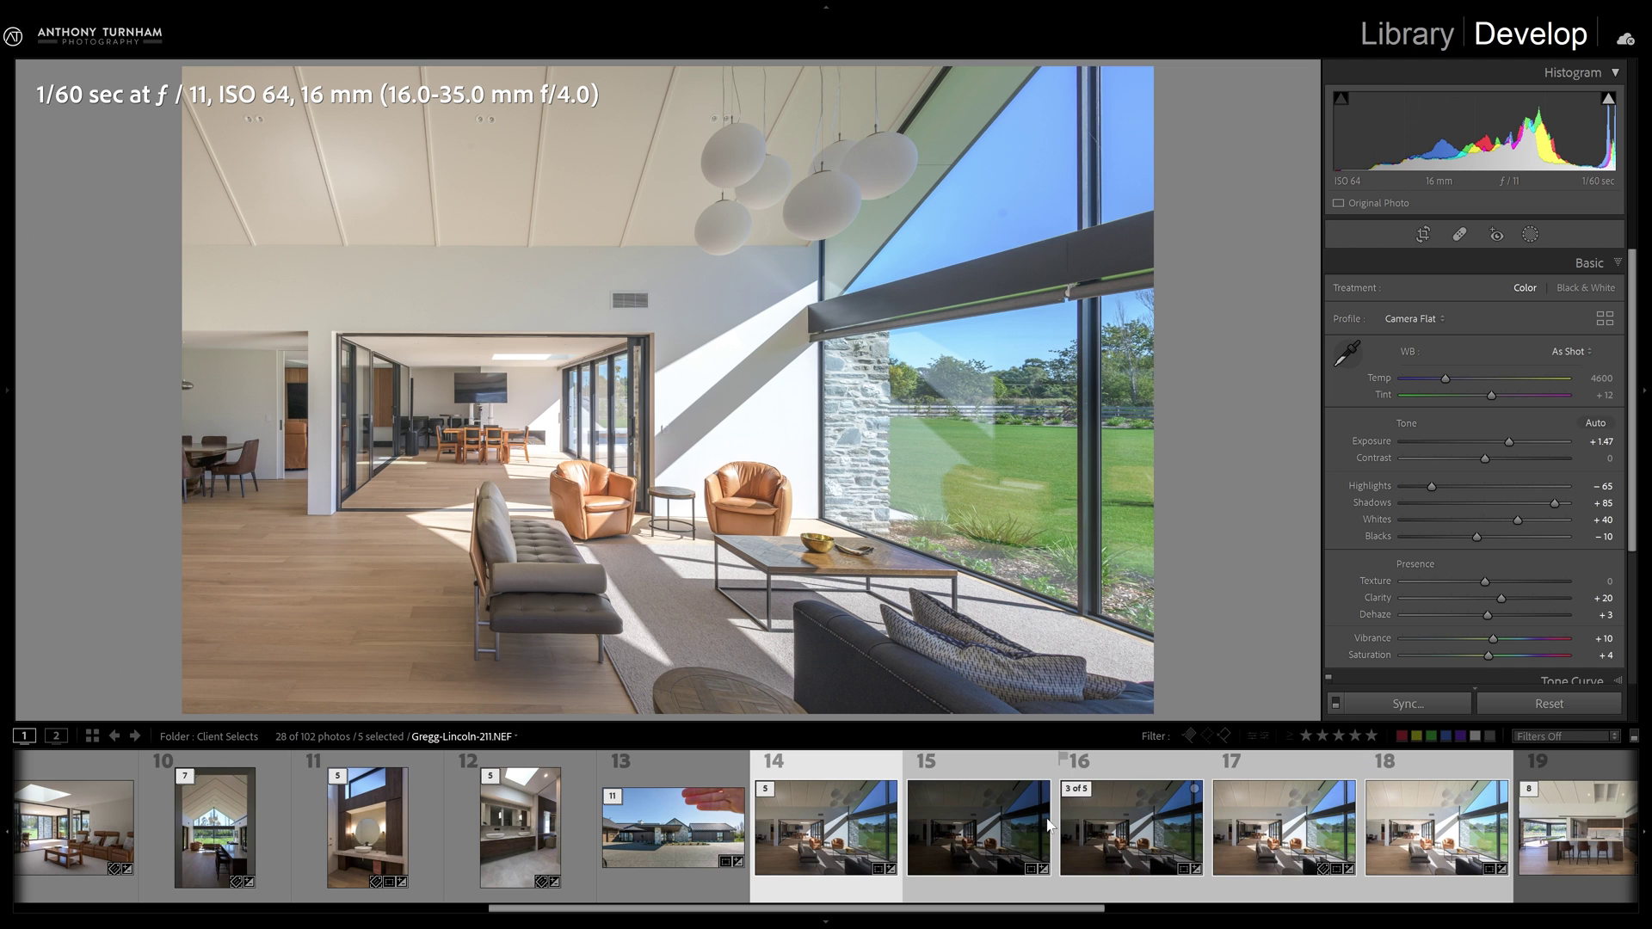
right_click(950, 848)
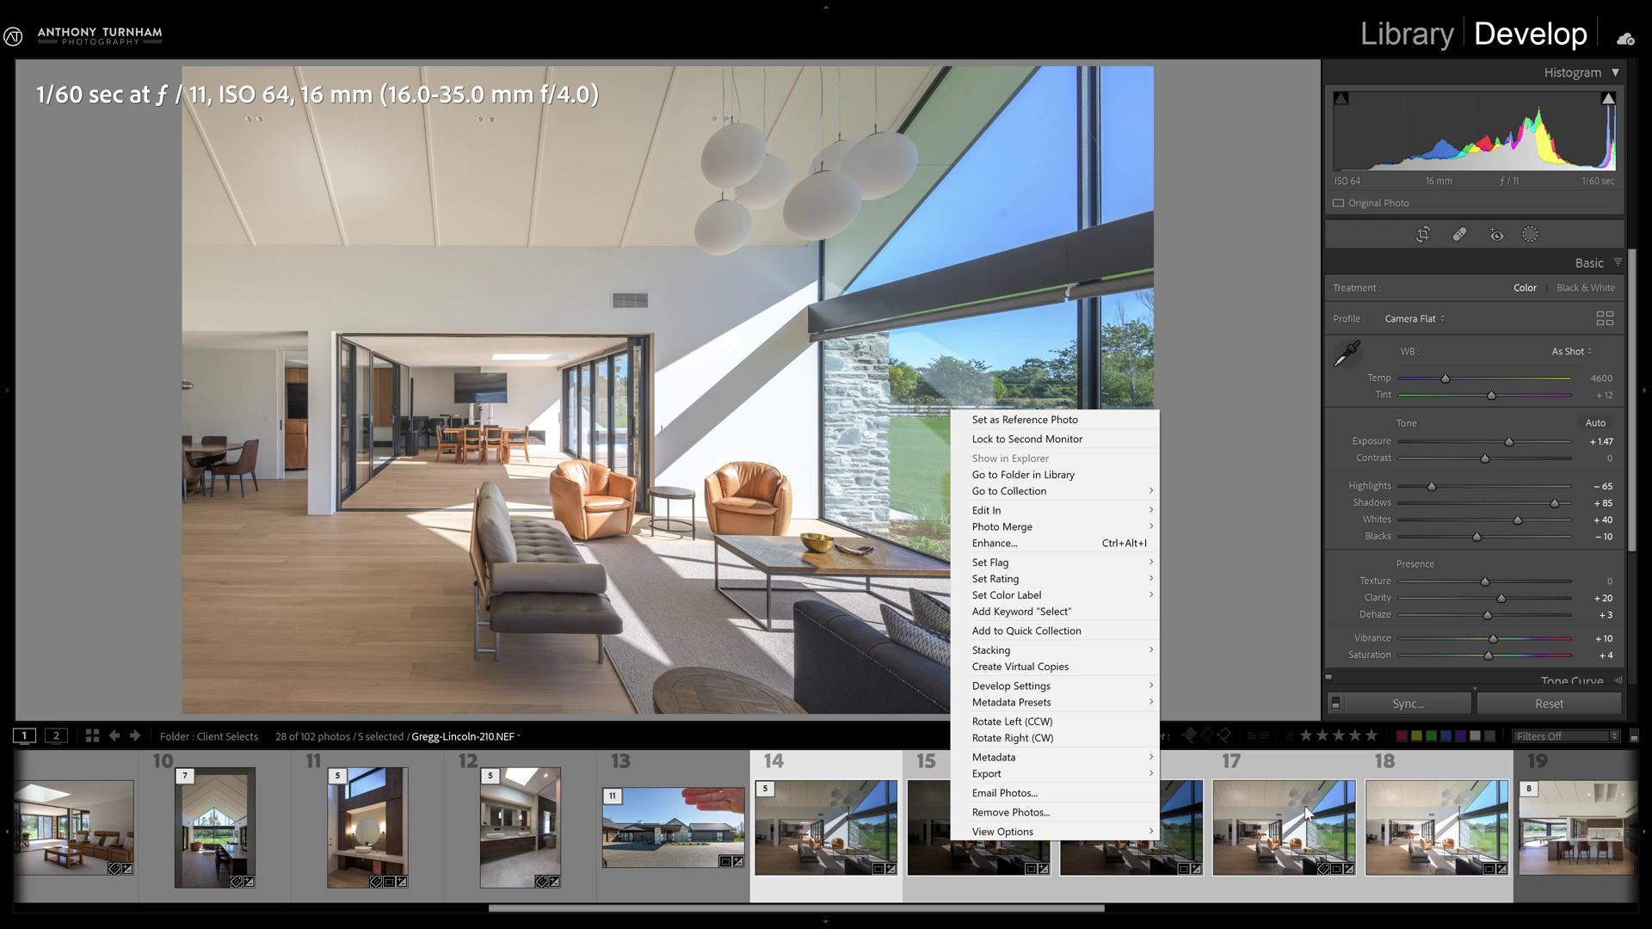
Merge the five selected frames into Gregg-Lincoln-209-HDR.dng using Photo Merge > HDR
mouse_move(1119, 527)
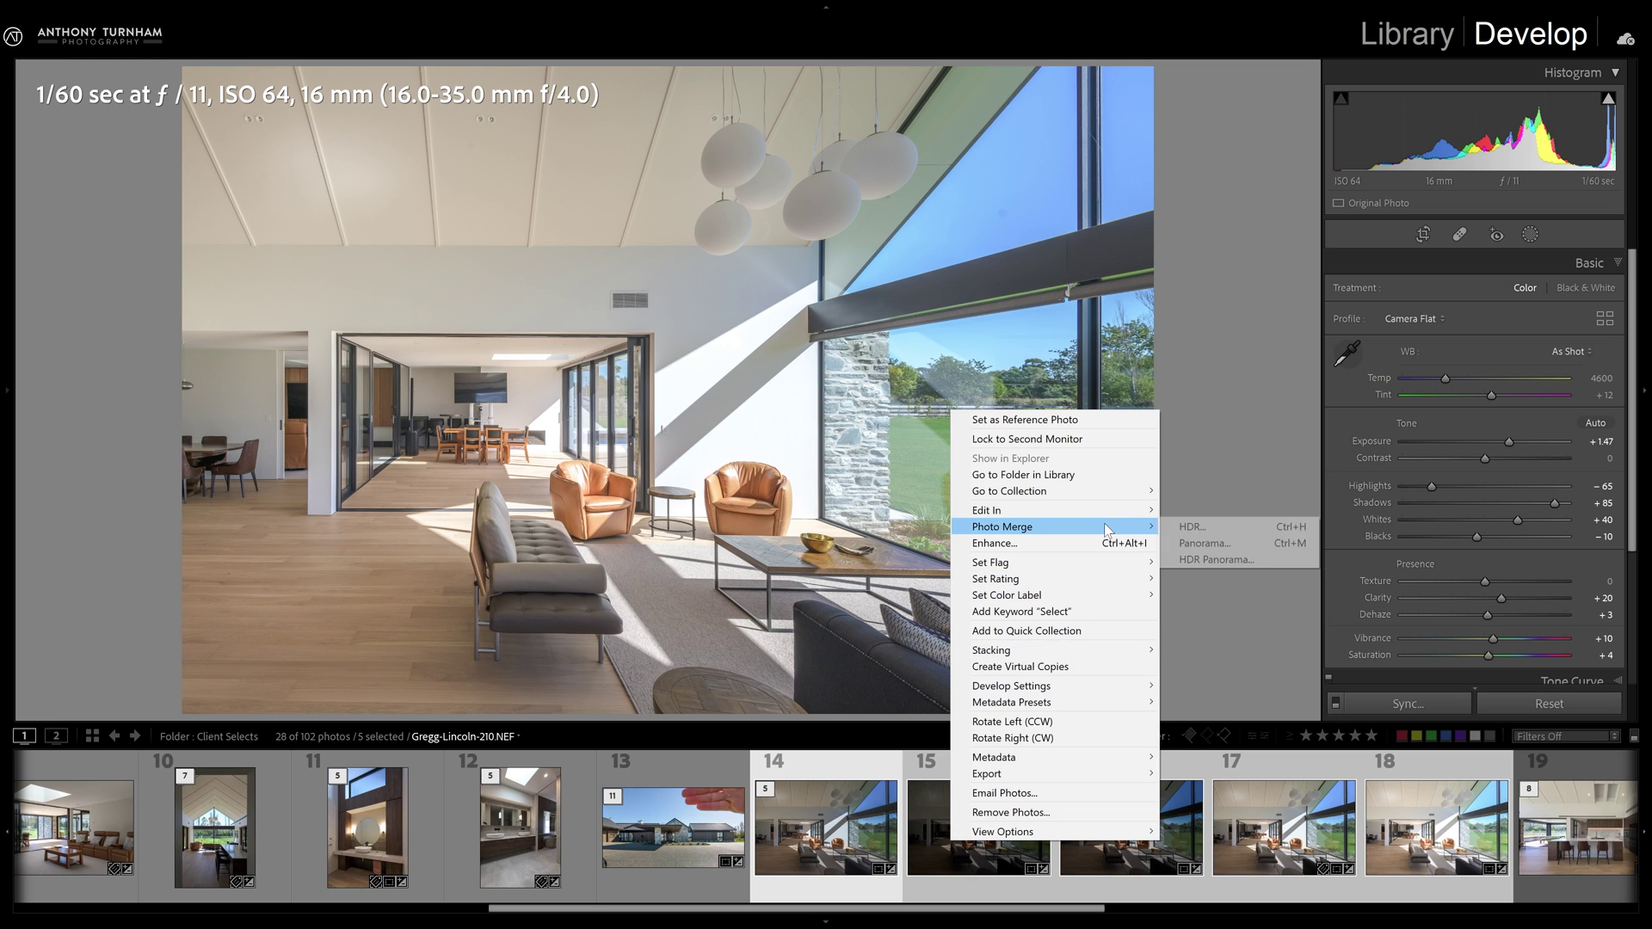
left_click(1228, 529)
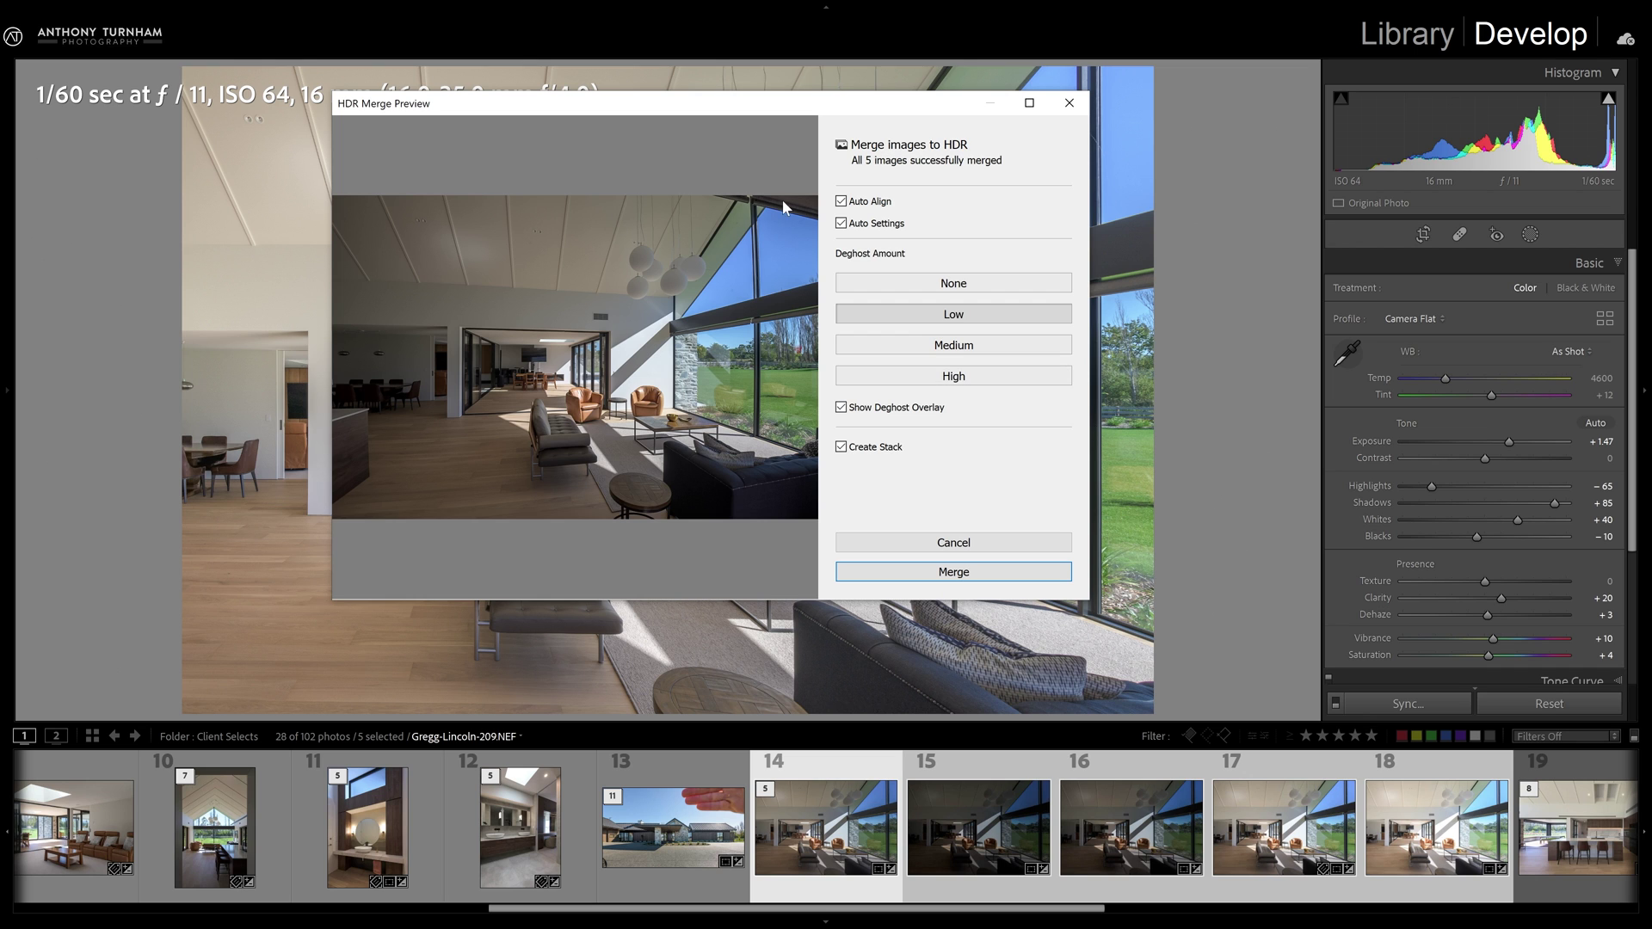
left_click(1028, 572)
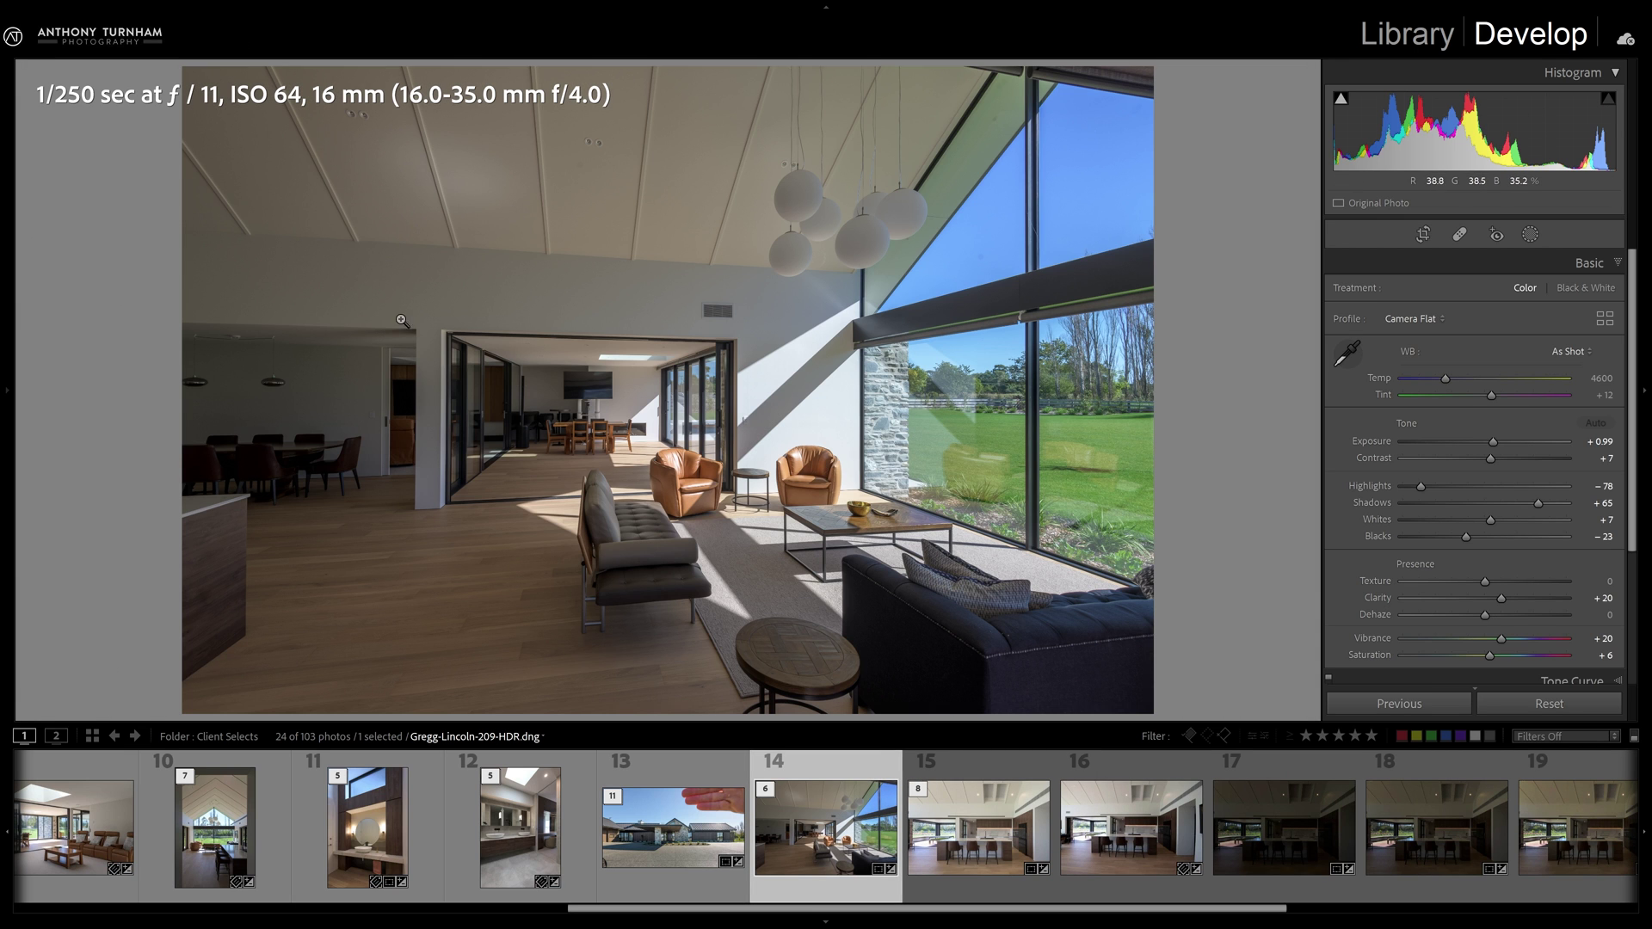
left_click(768, 788)
key("Right")
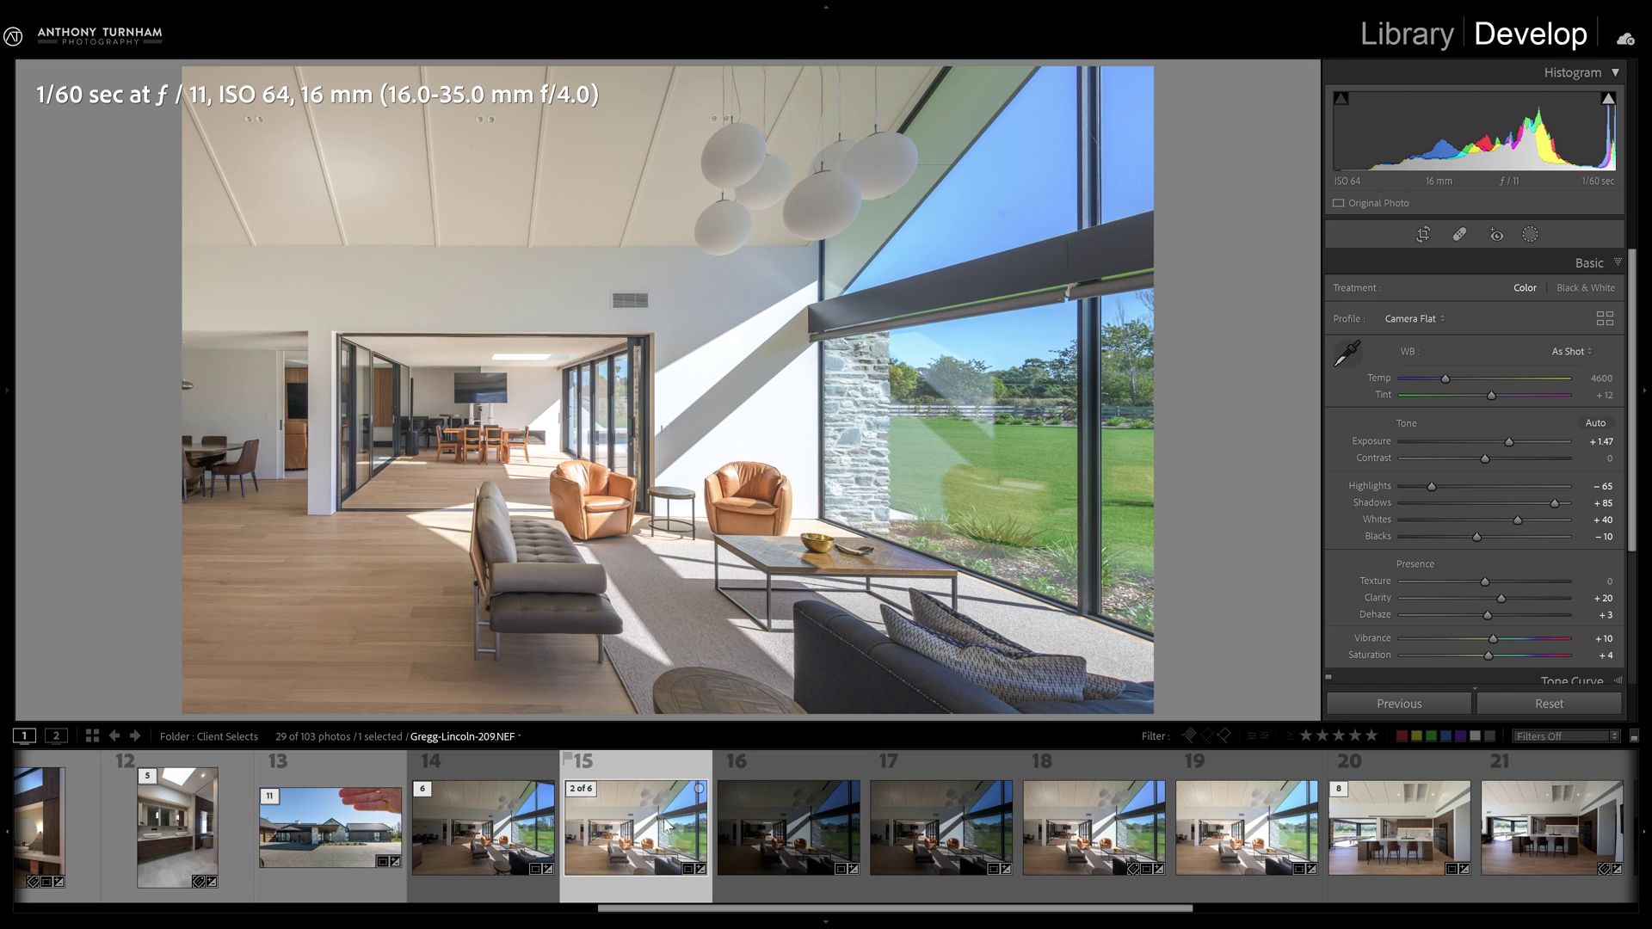
left_click(458, 847)
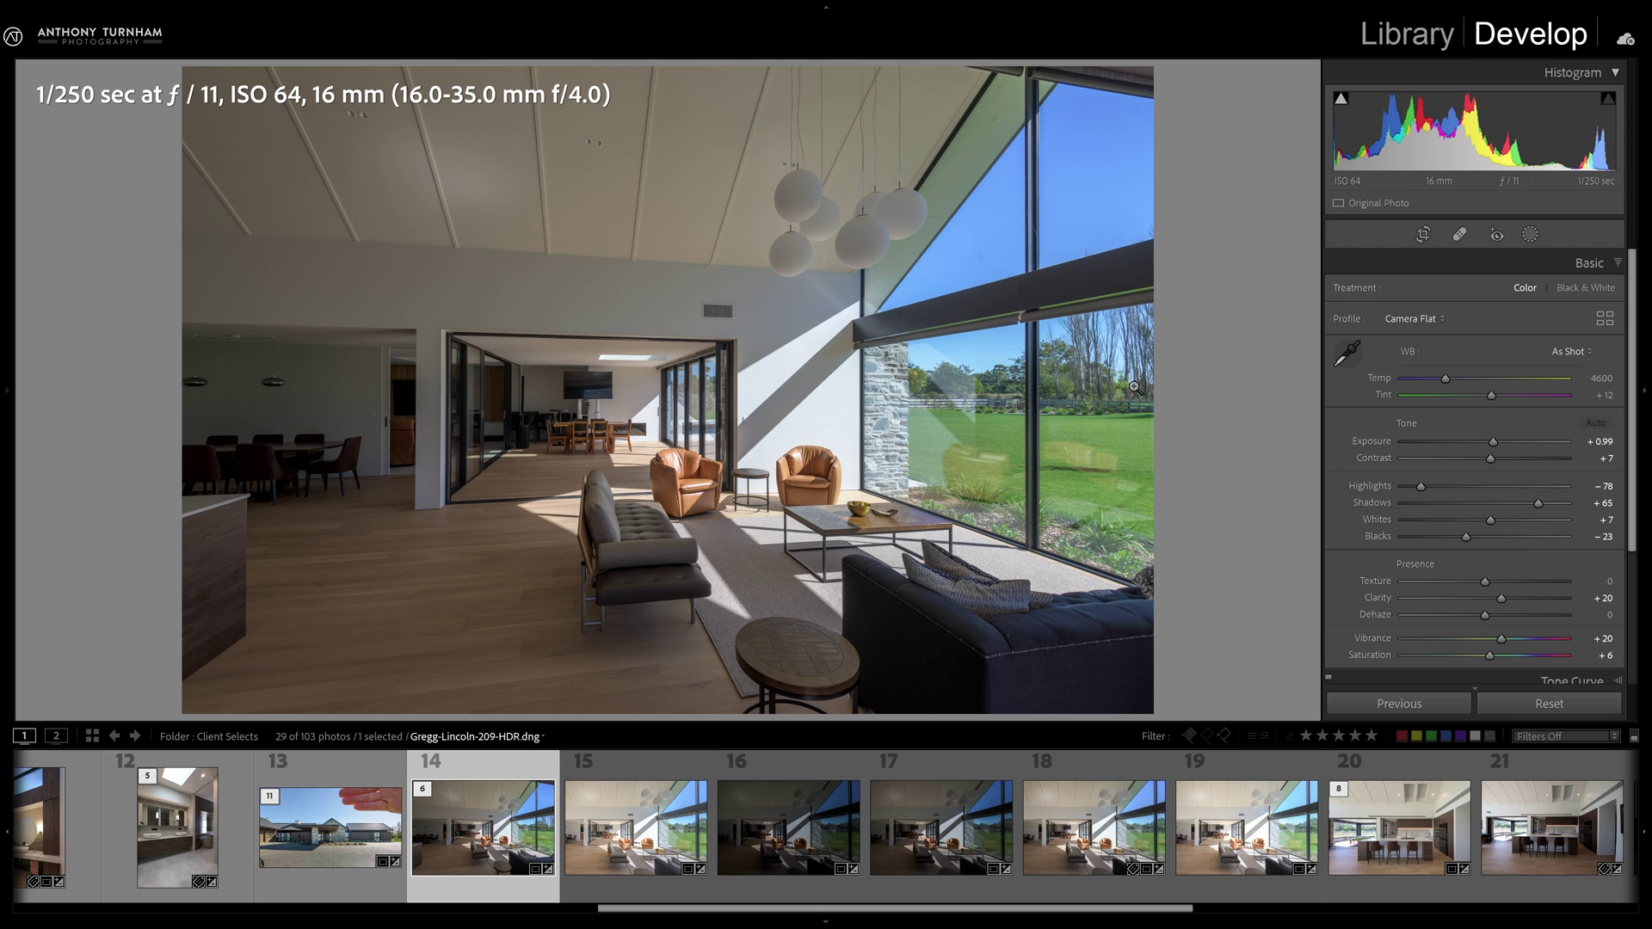
left_click(1094, 826)
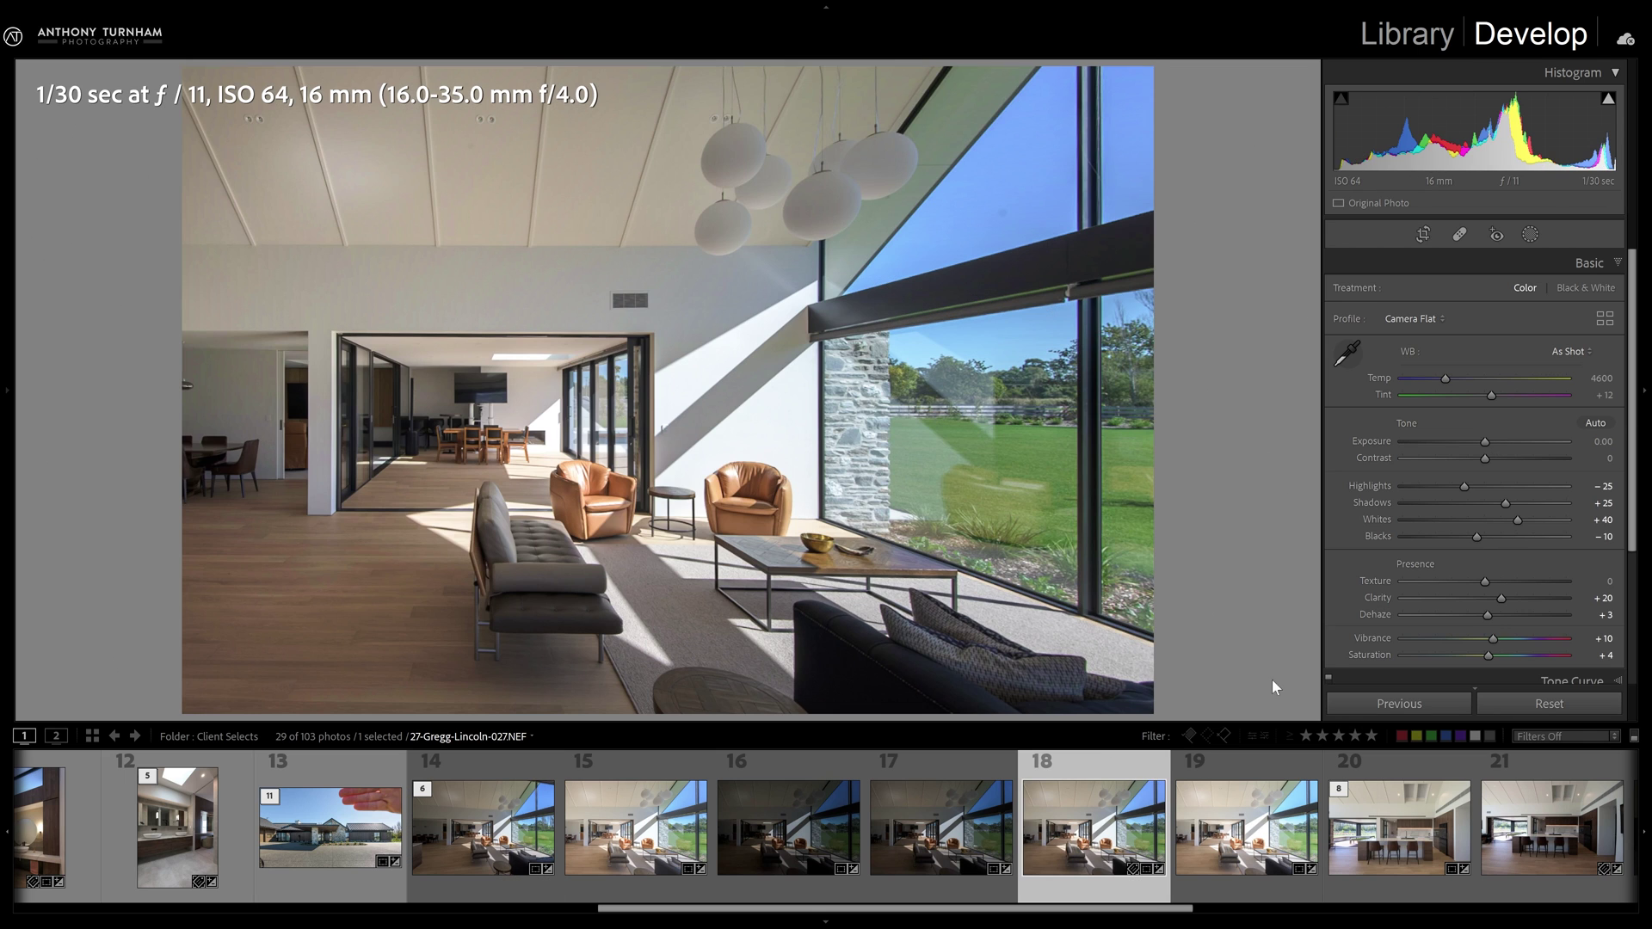
scroll(1626, 464, "down", 3)
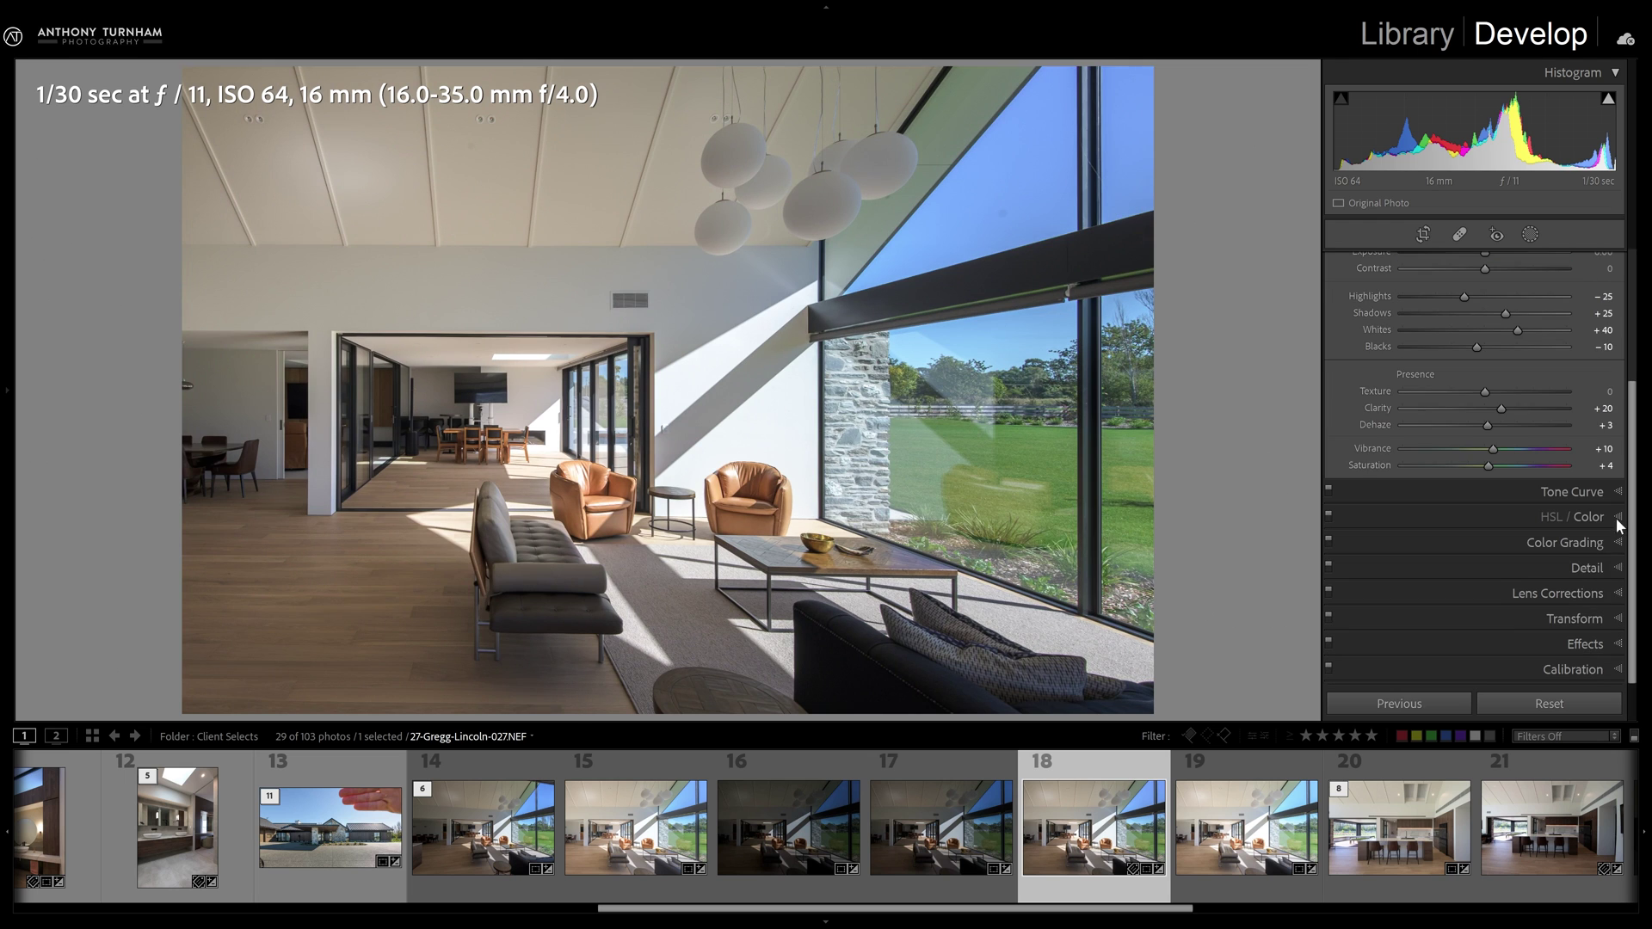
Show the Guided Upright tool in the Transform panel, then select photos 14 through 19 together
left_click(1597, 621)
left_click(1344, 323)
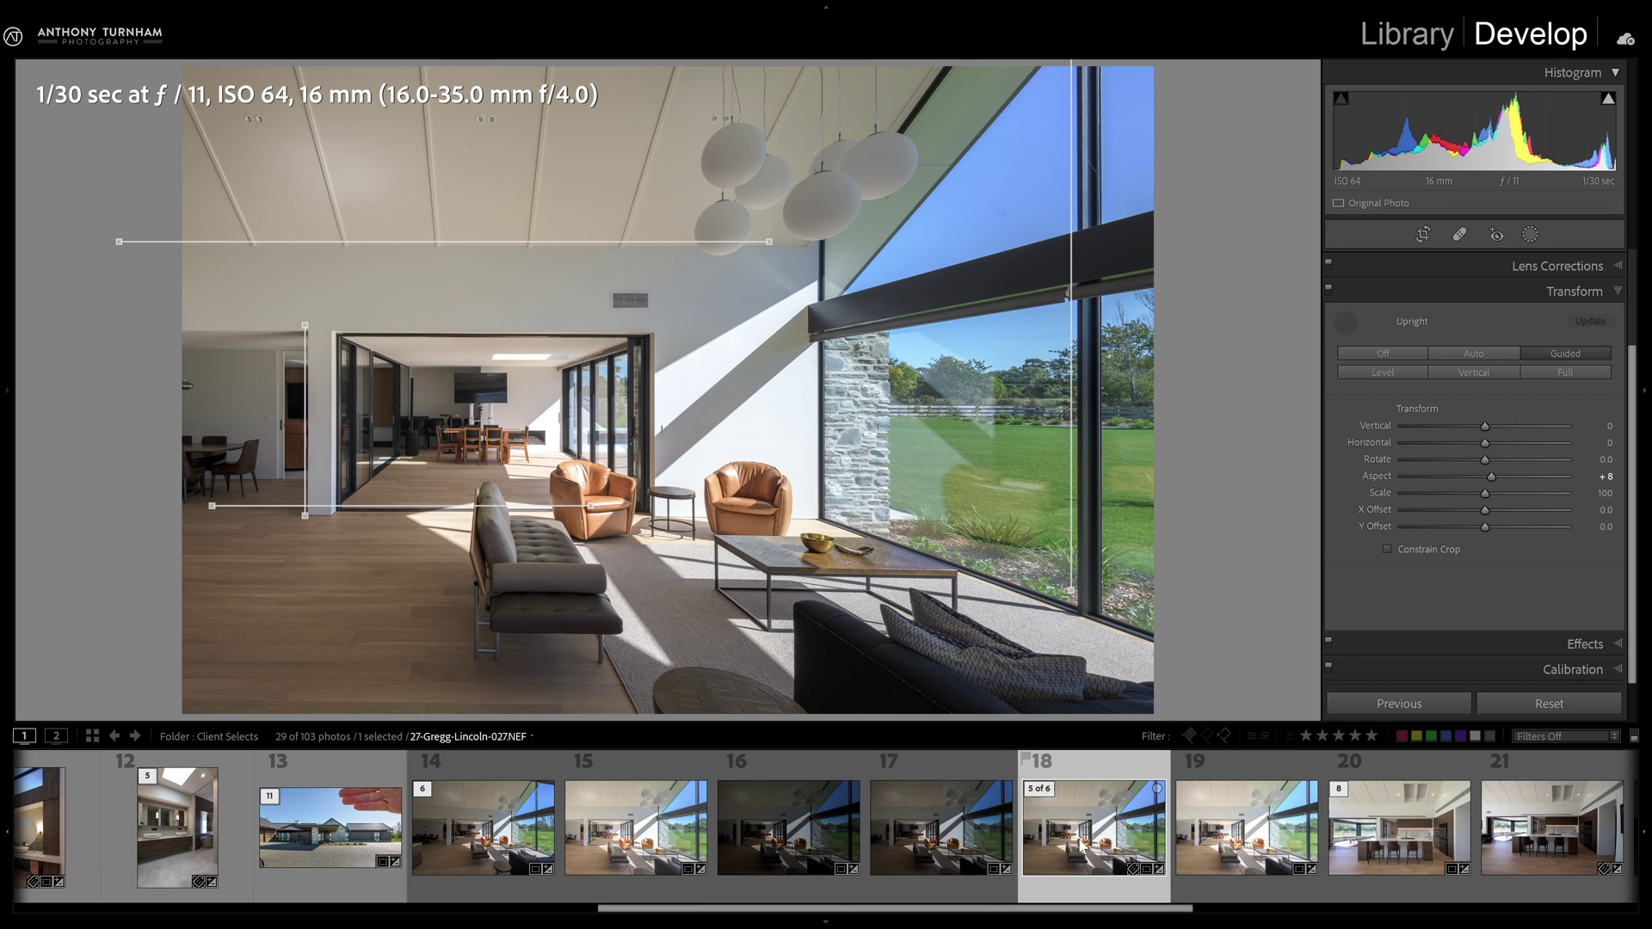
left_click(506, 839, "shift")
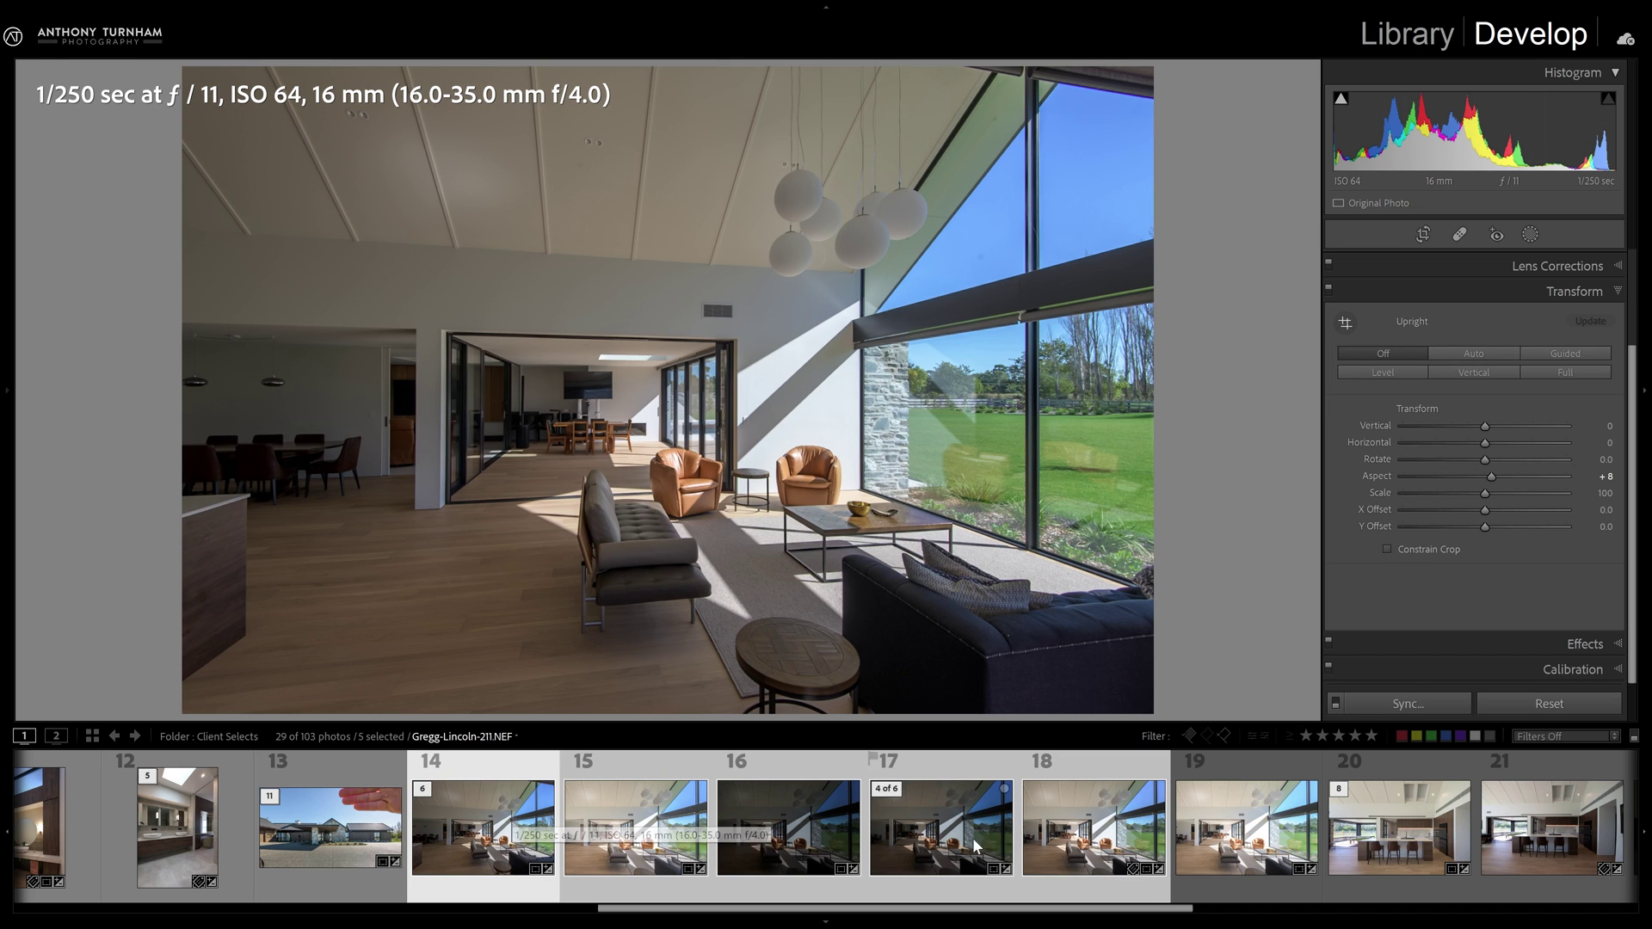
left_click(1246, 831, "shift")
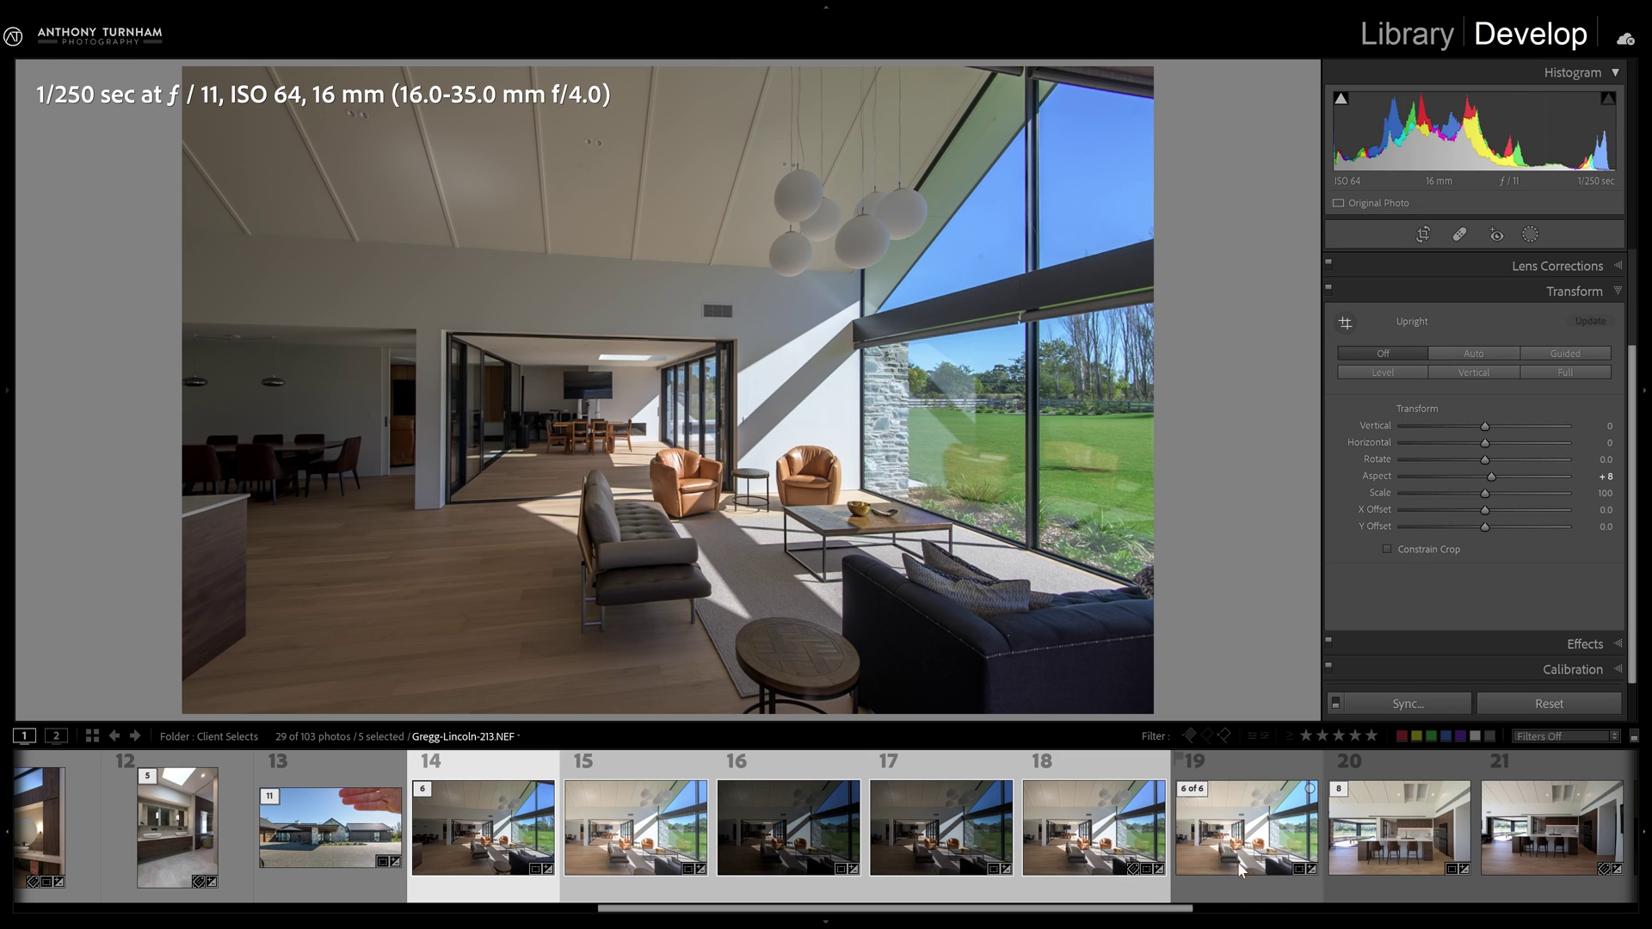
Sync only Crop and Transform settings to the selected photos, then undo it
left_click(1407, 705)
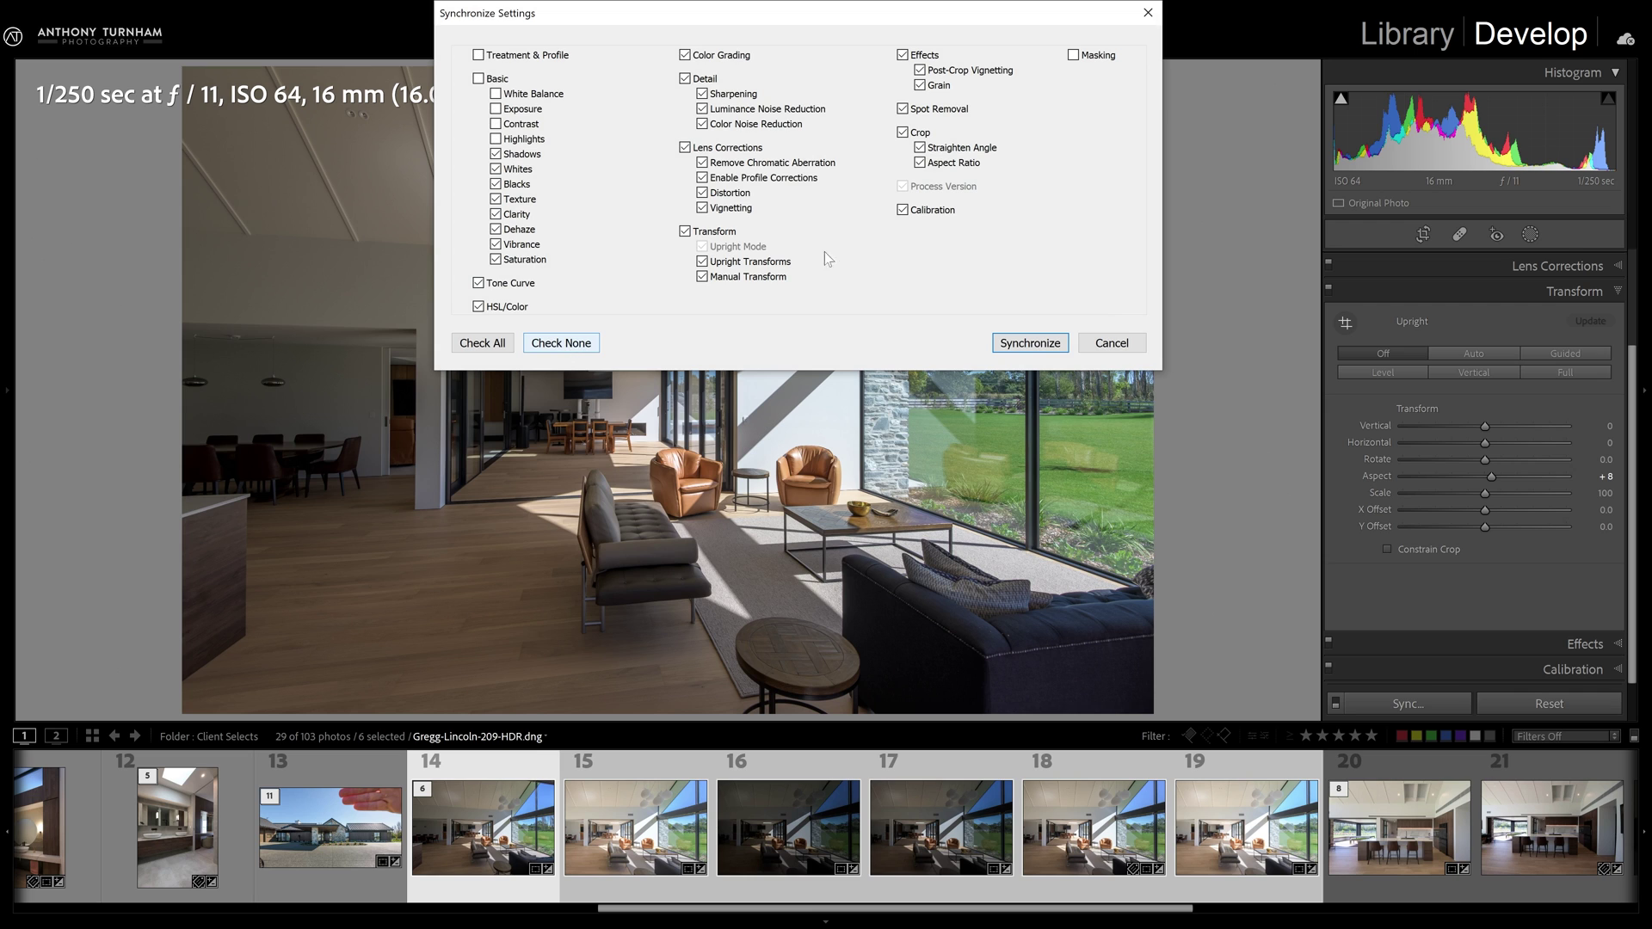
left_click(561, 342)
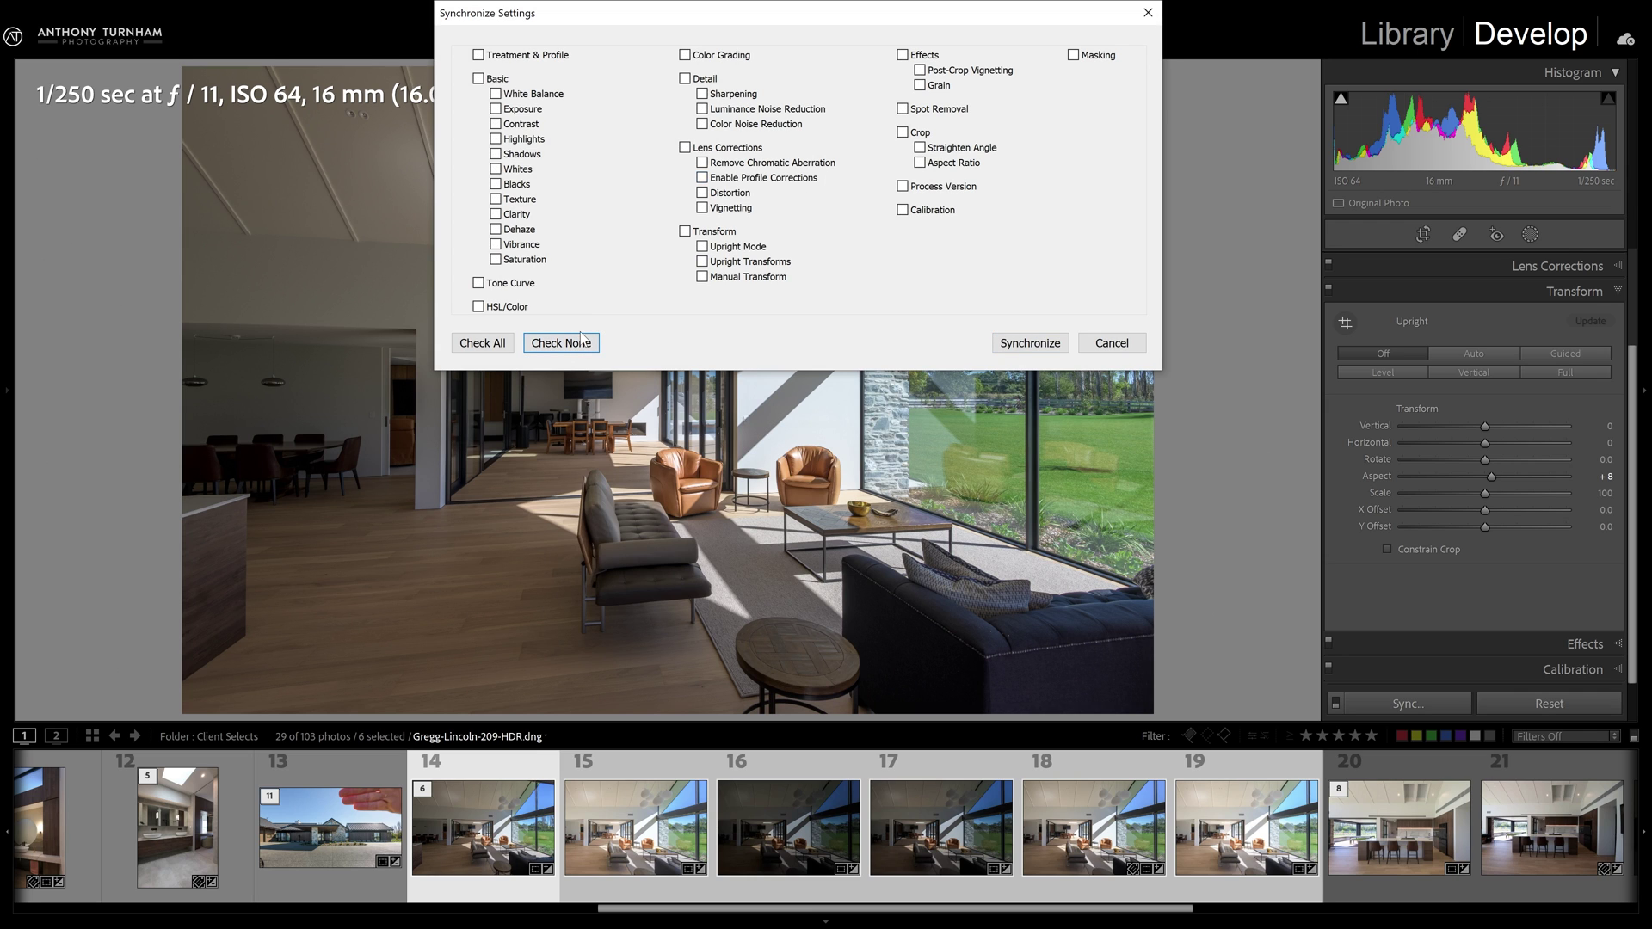
left_click(902, 133)
left_click(686, 231)
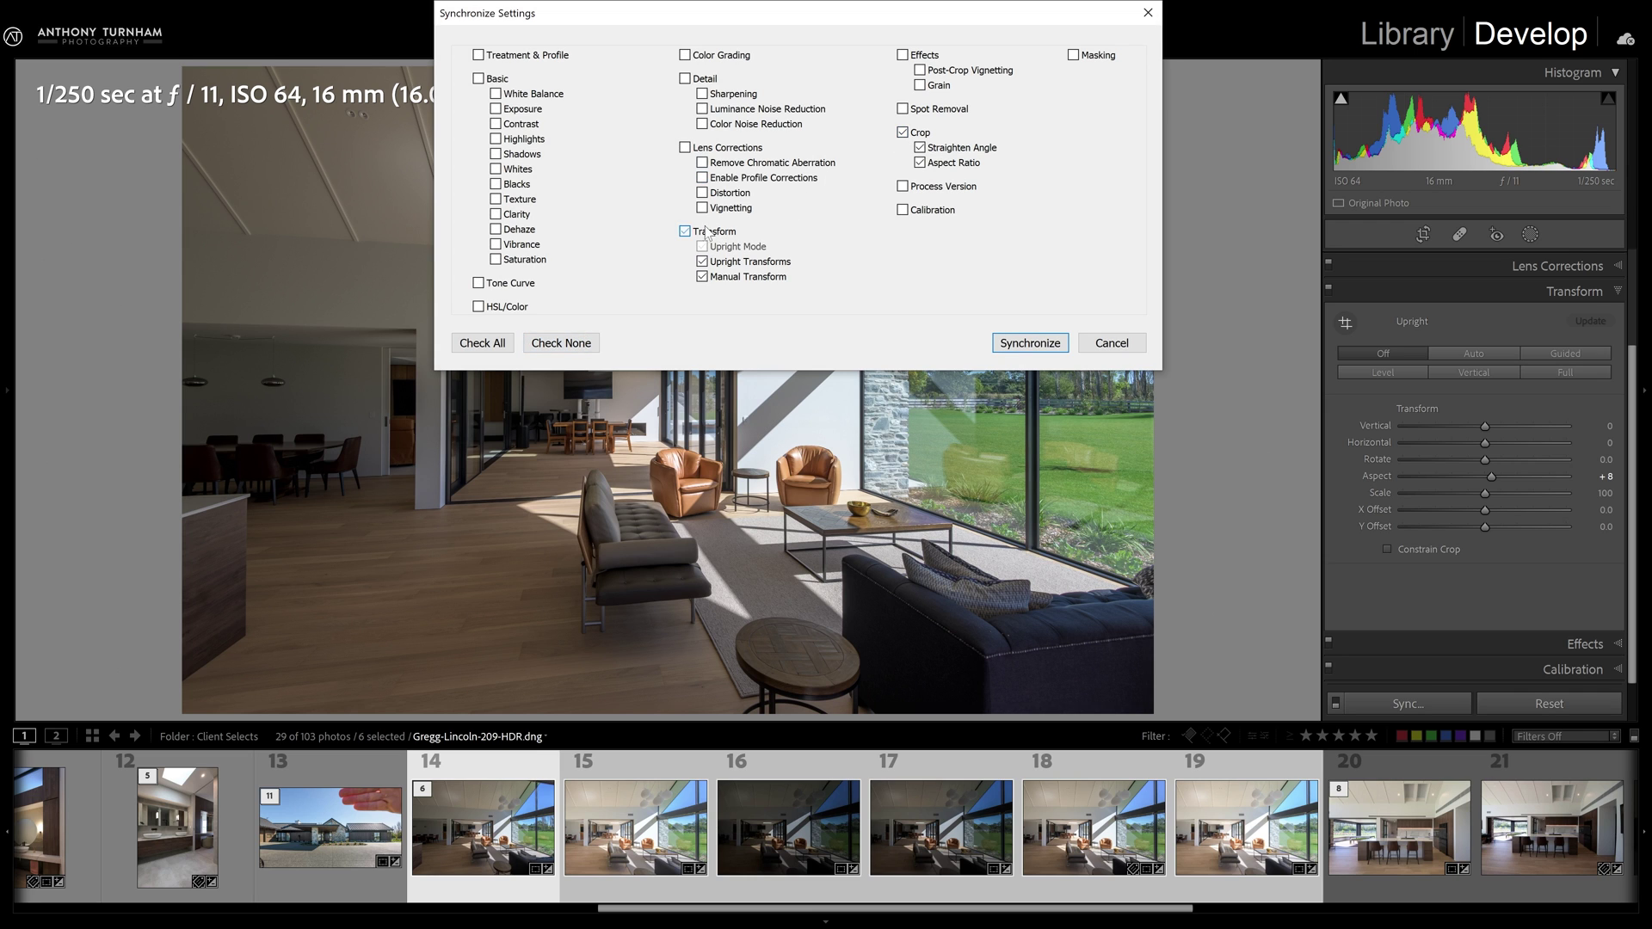
left_click(1038, 345)
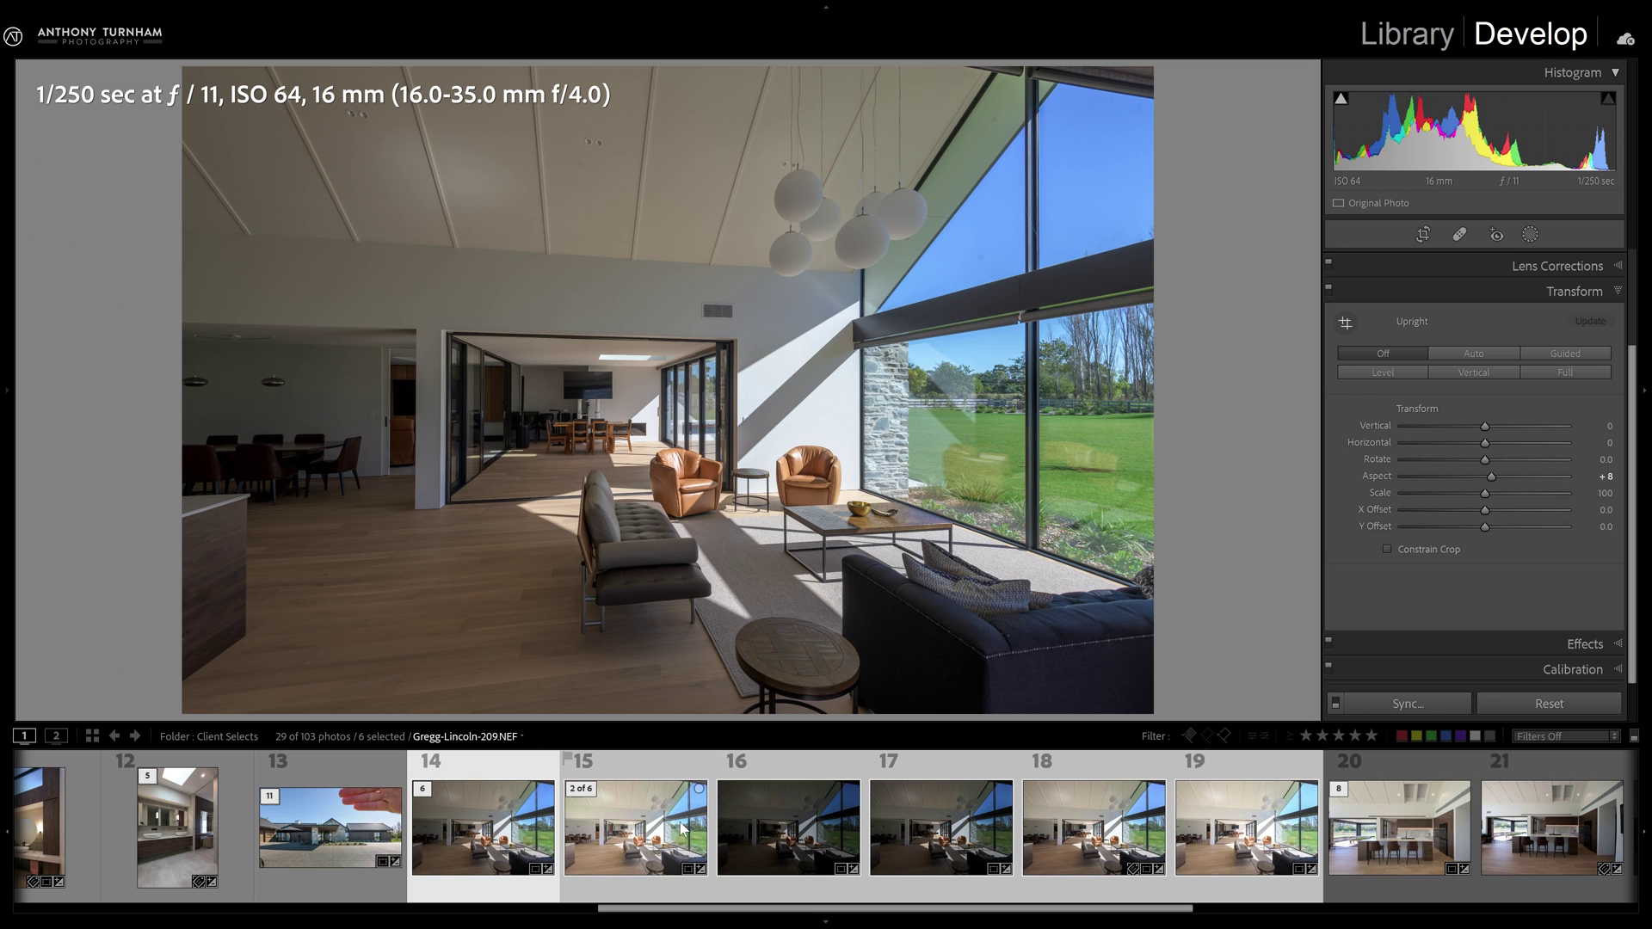
key("ctrl+z")
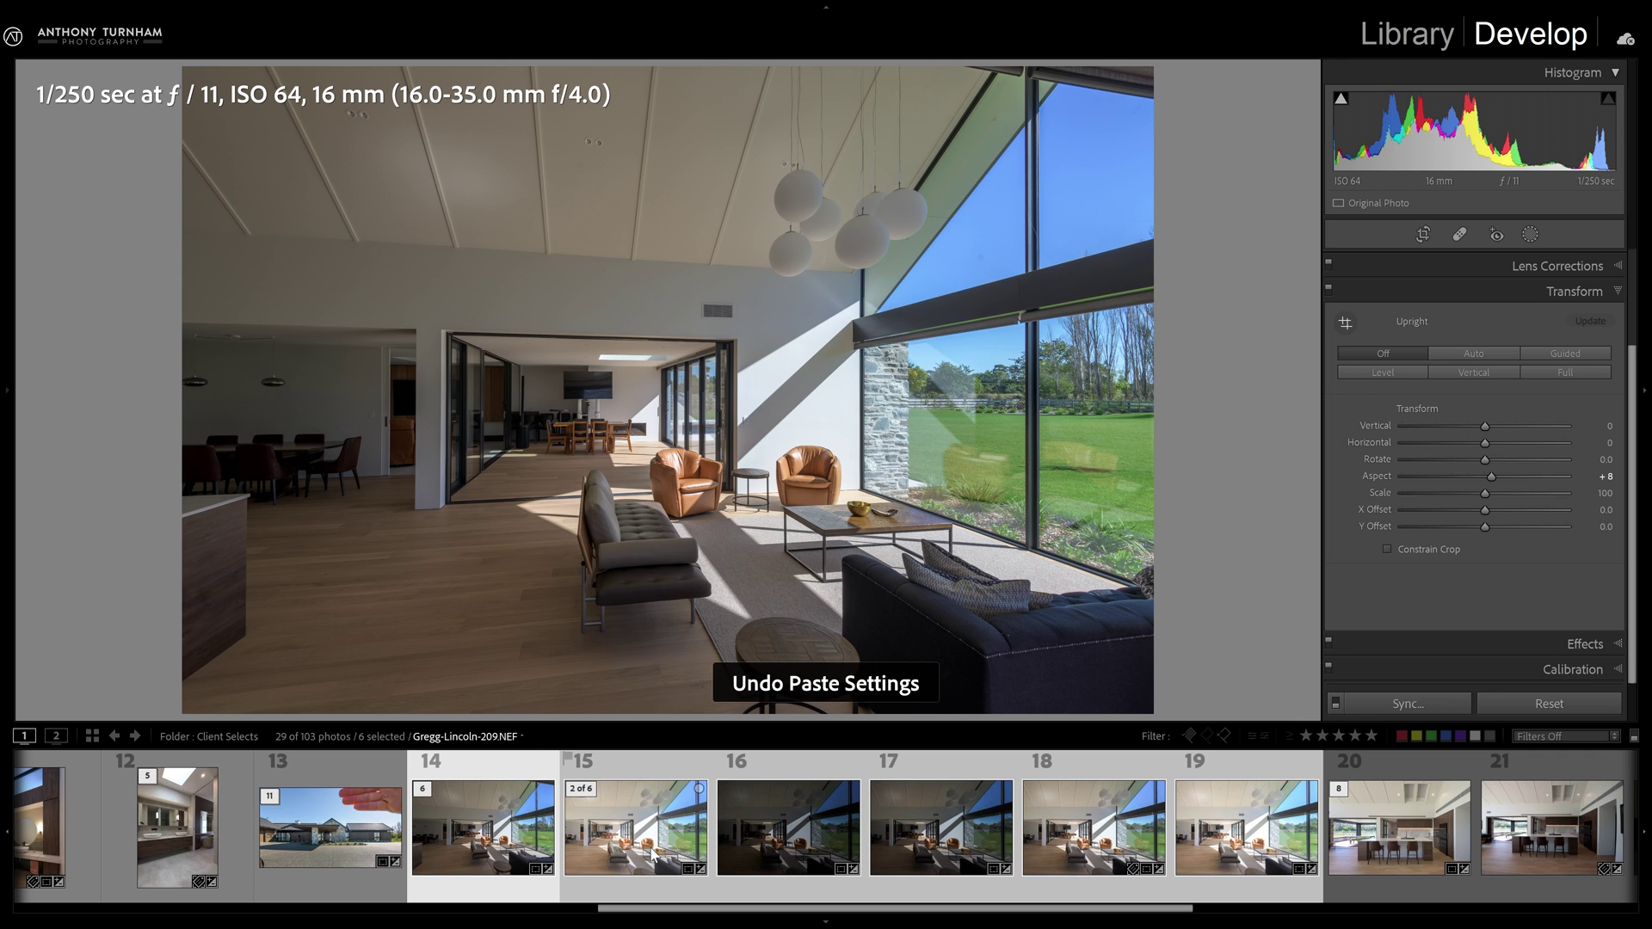
Sync crop, transform and masks to all selected photos, replacing their existing masks
left_click(665, 814)
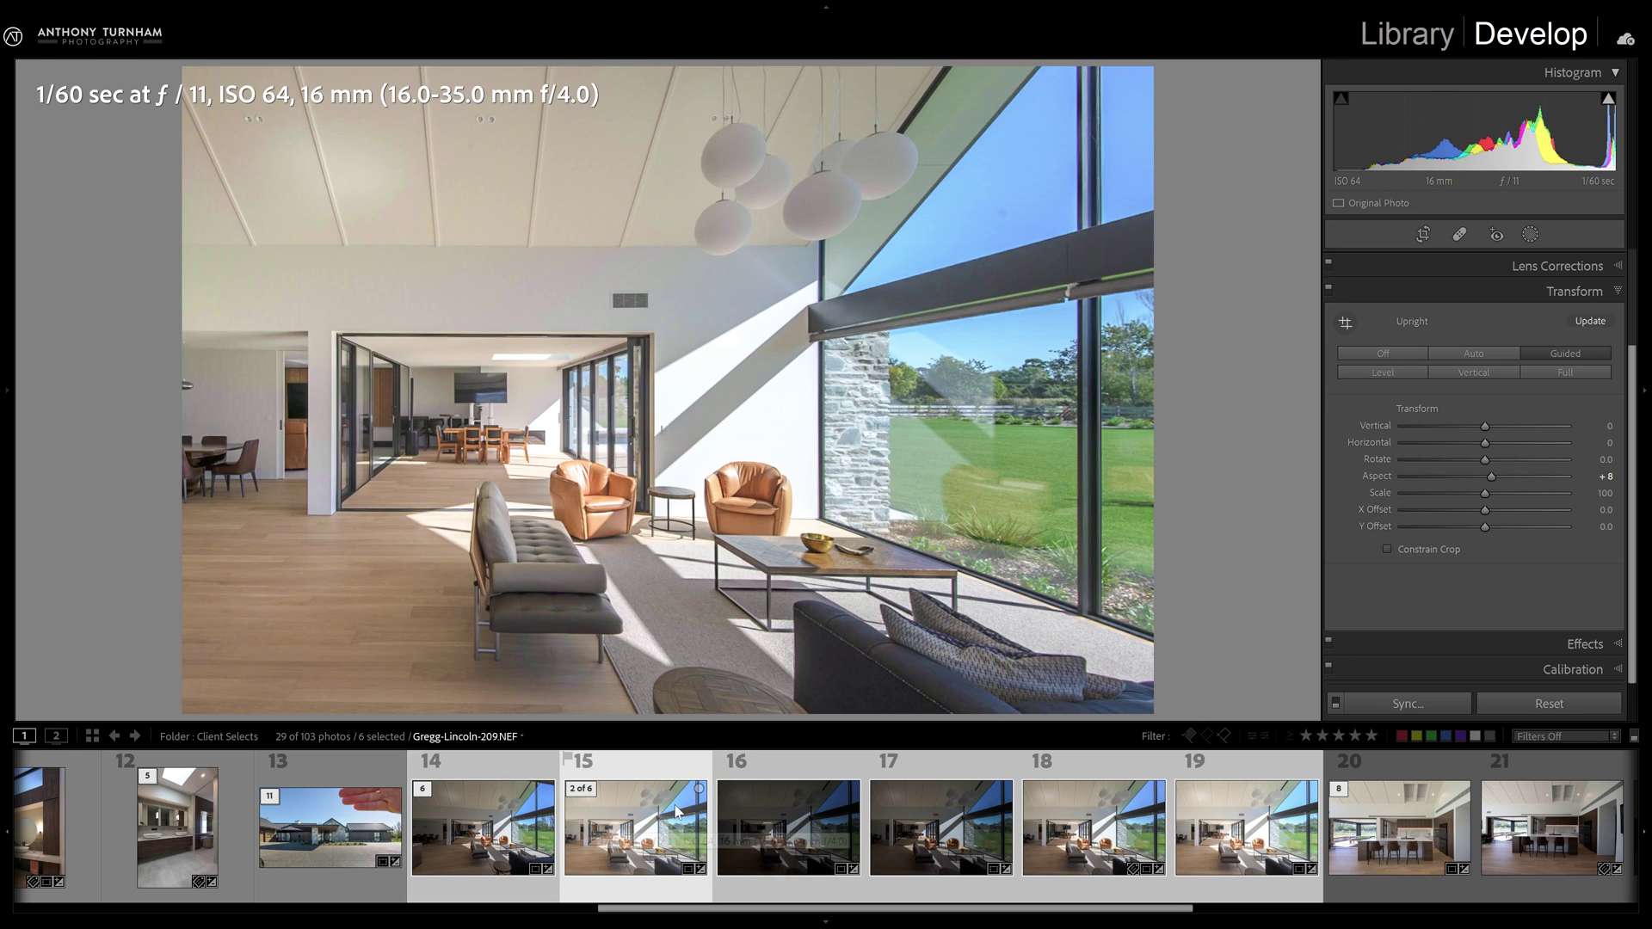
left_click(1423, 701)
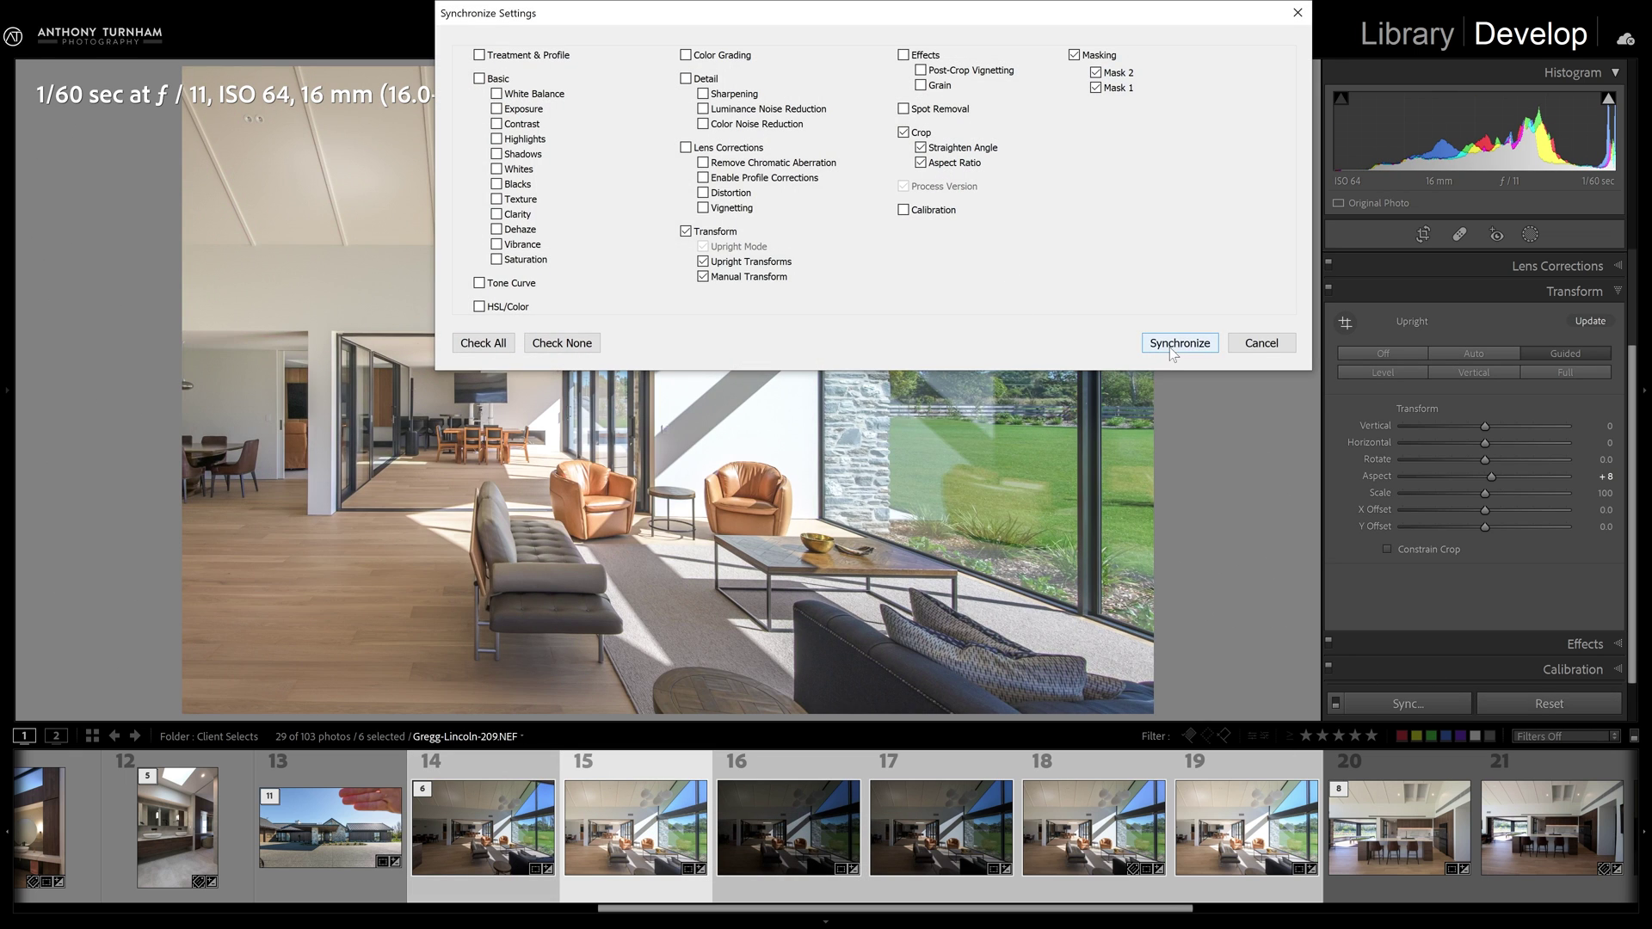
left_click(1171, 345)
left_click(855, 484)
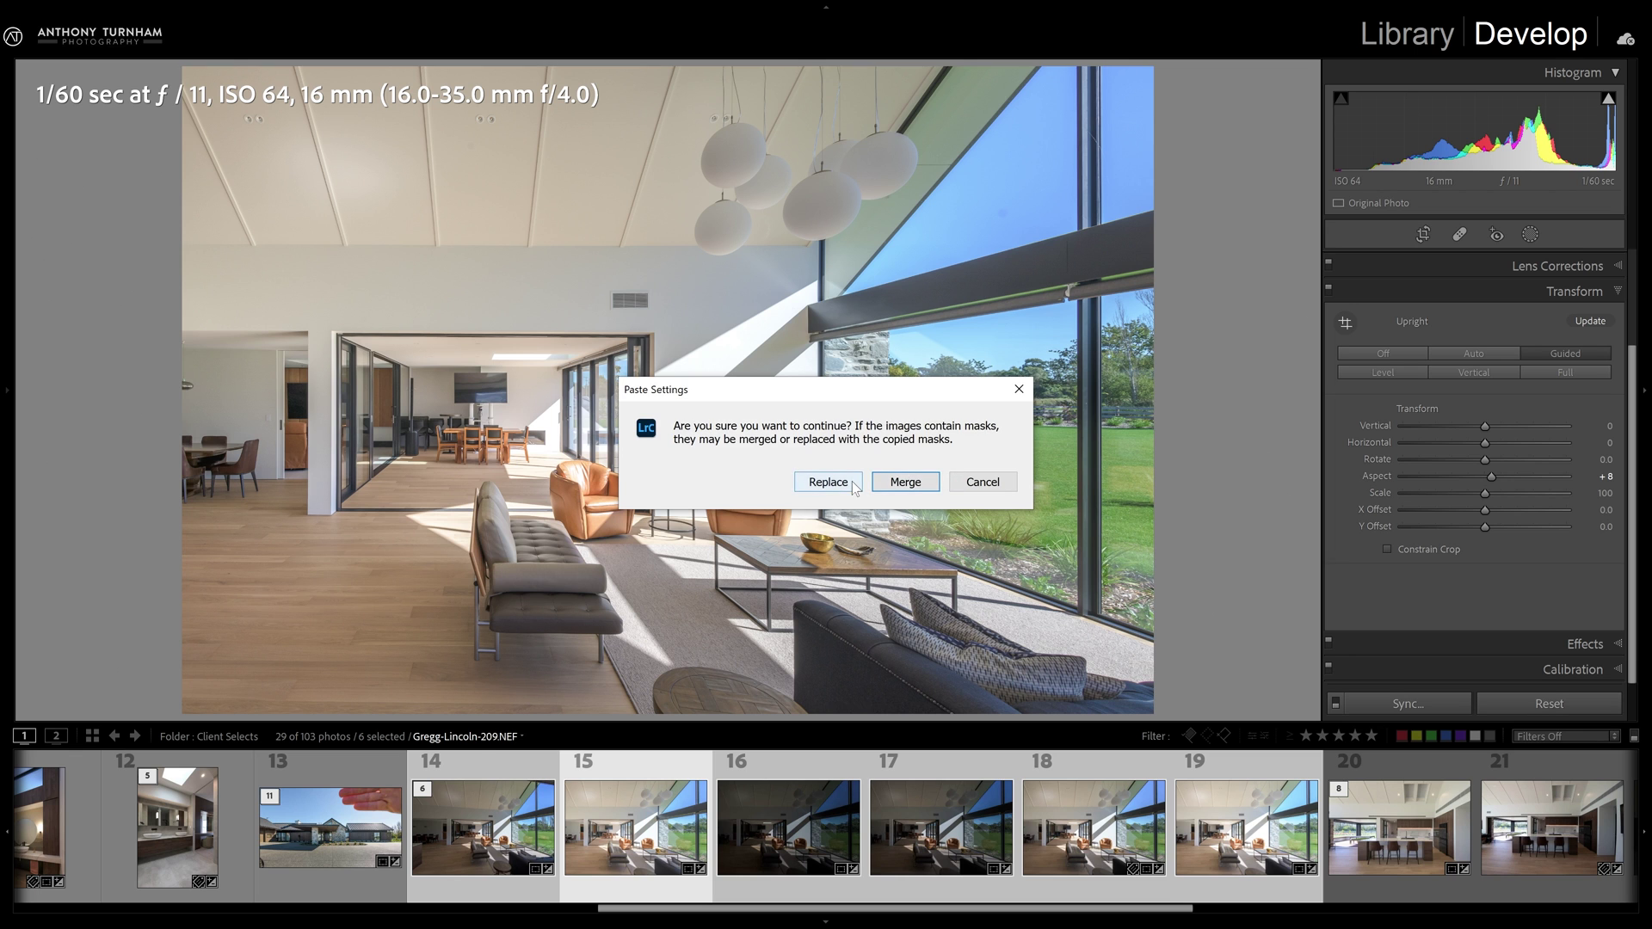
left_click(535, 825)
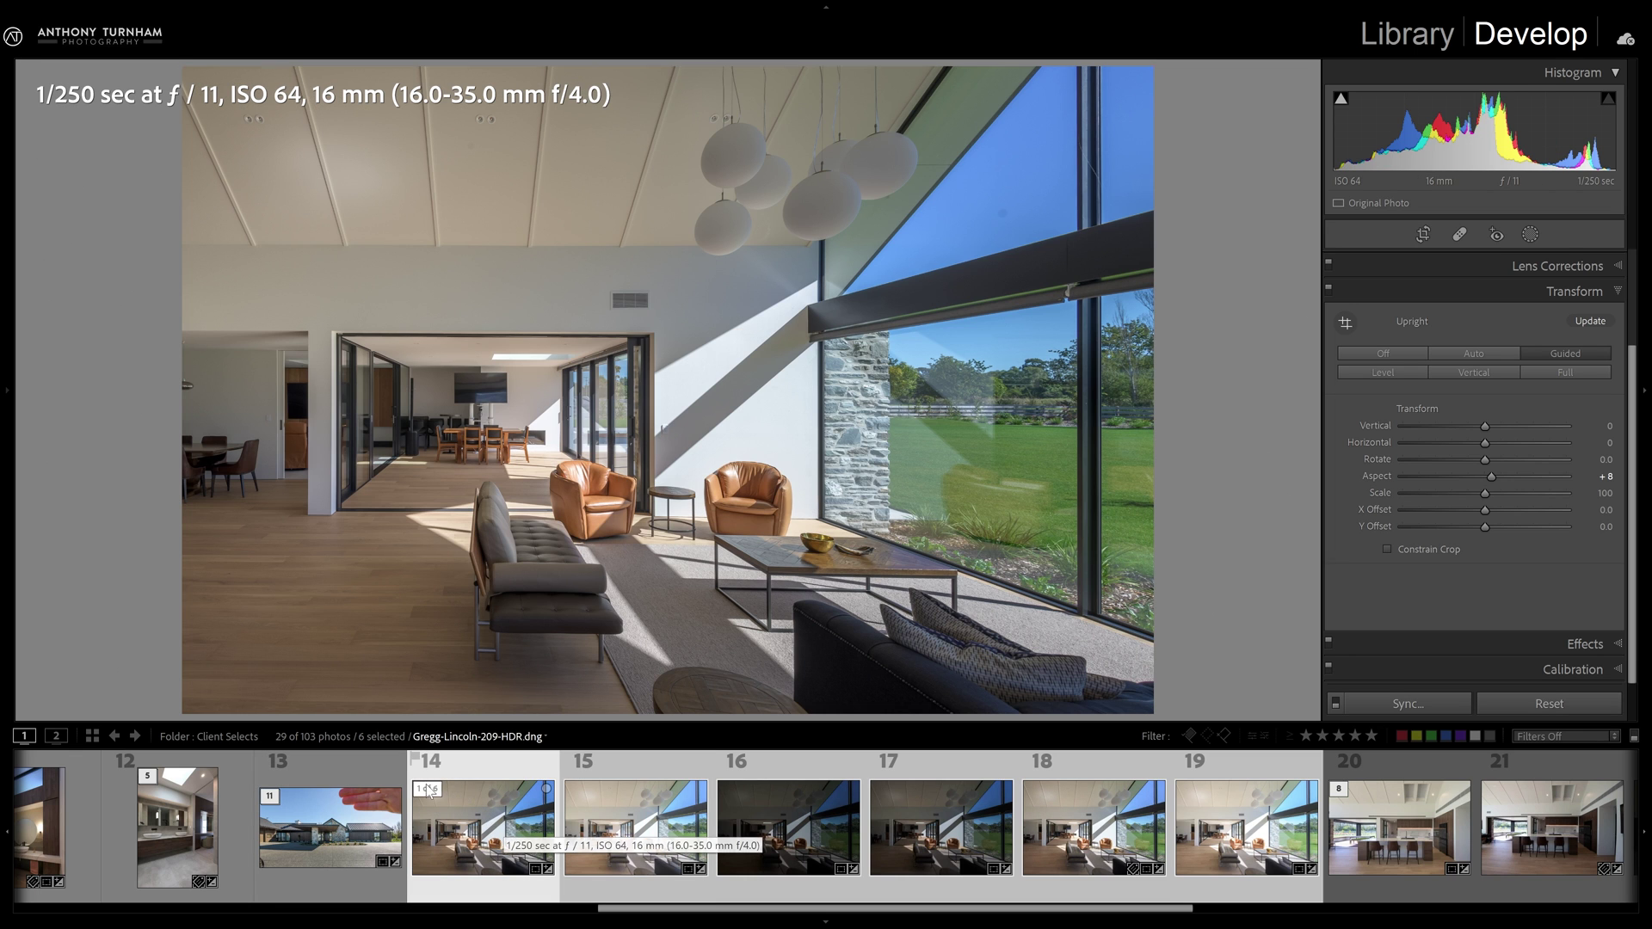
left_click(437, 789)
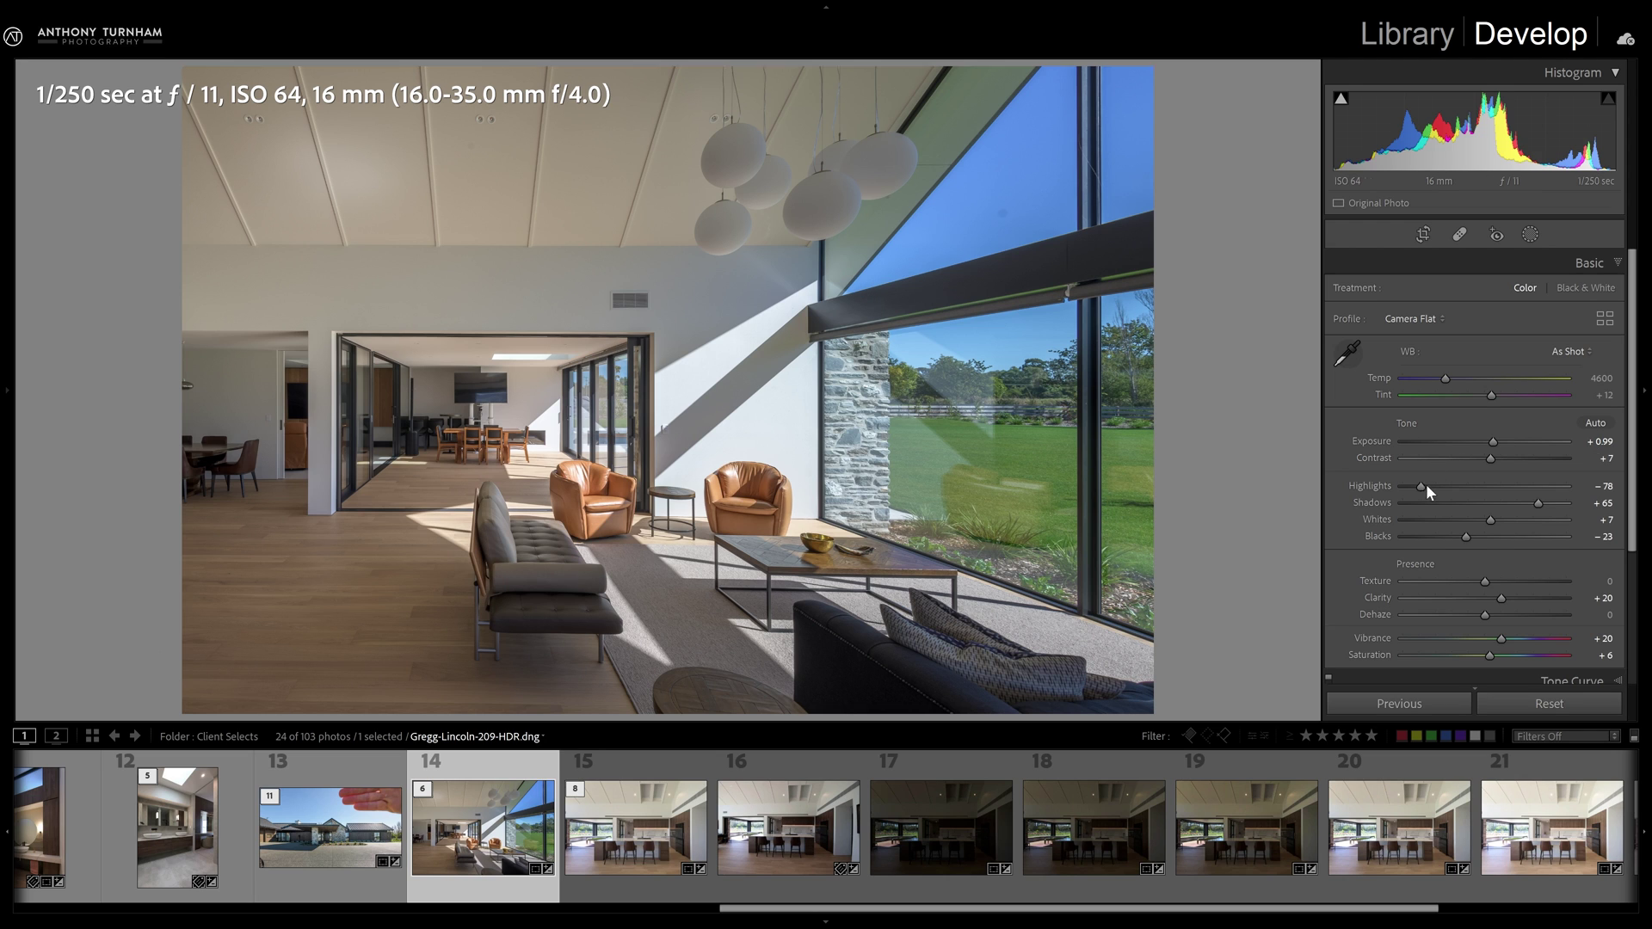
Try several Highlights and Shadows values on the HDR, settling on Highlights −10 and Shadows +31
left_click_drag(1401, 489, 1419, 487)
left_click_drag(1556, 506, 1547, 506)
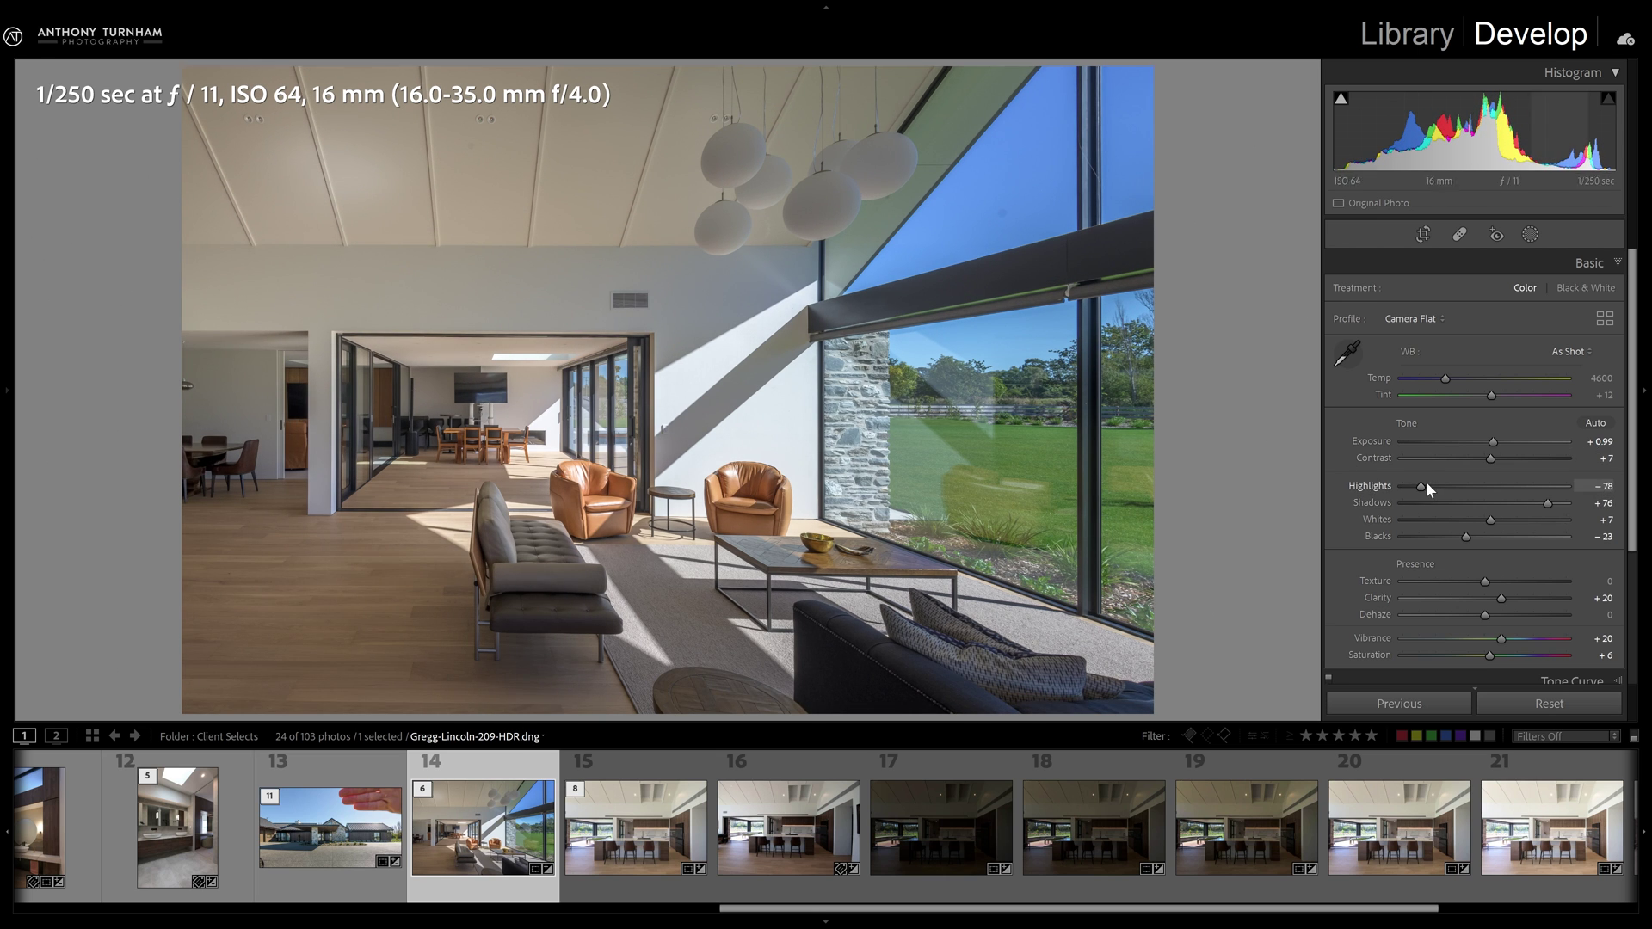
left_click_drag(1426, 482, 1409, 482)
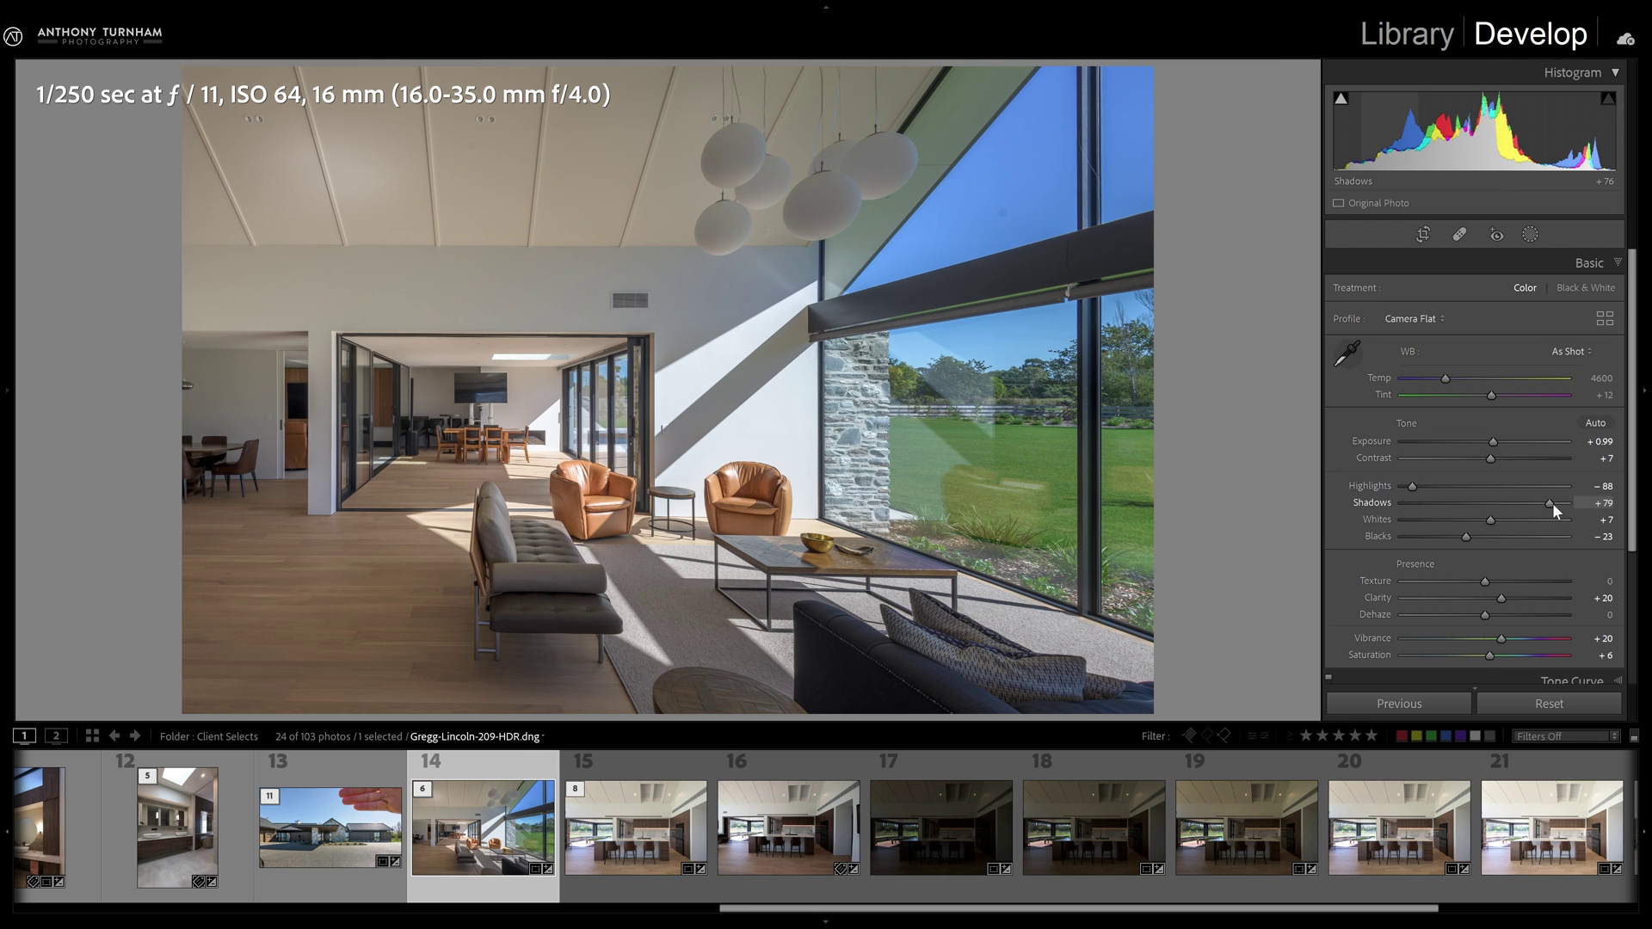
left_click_drag(1552, 503, 1551, 501)
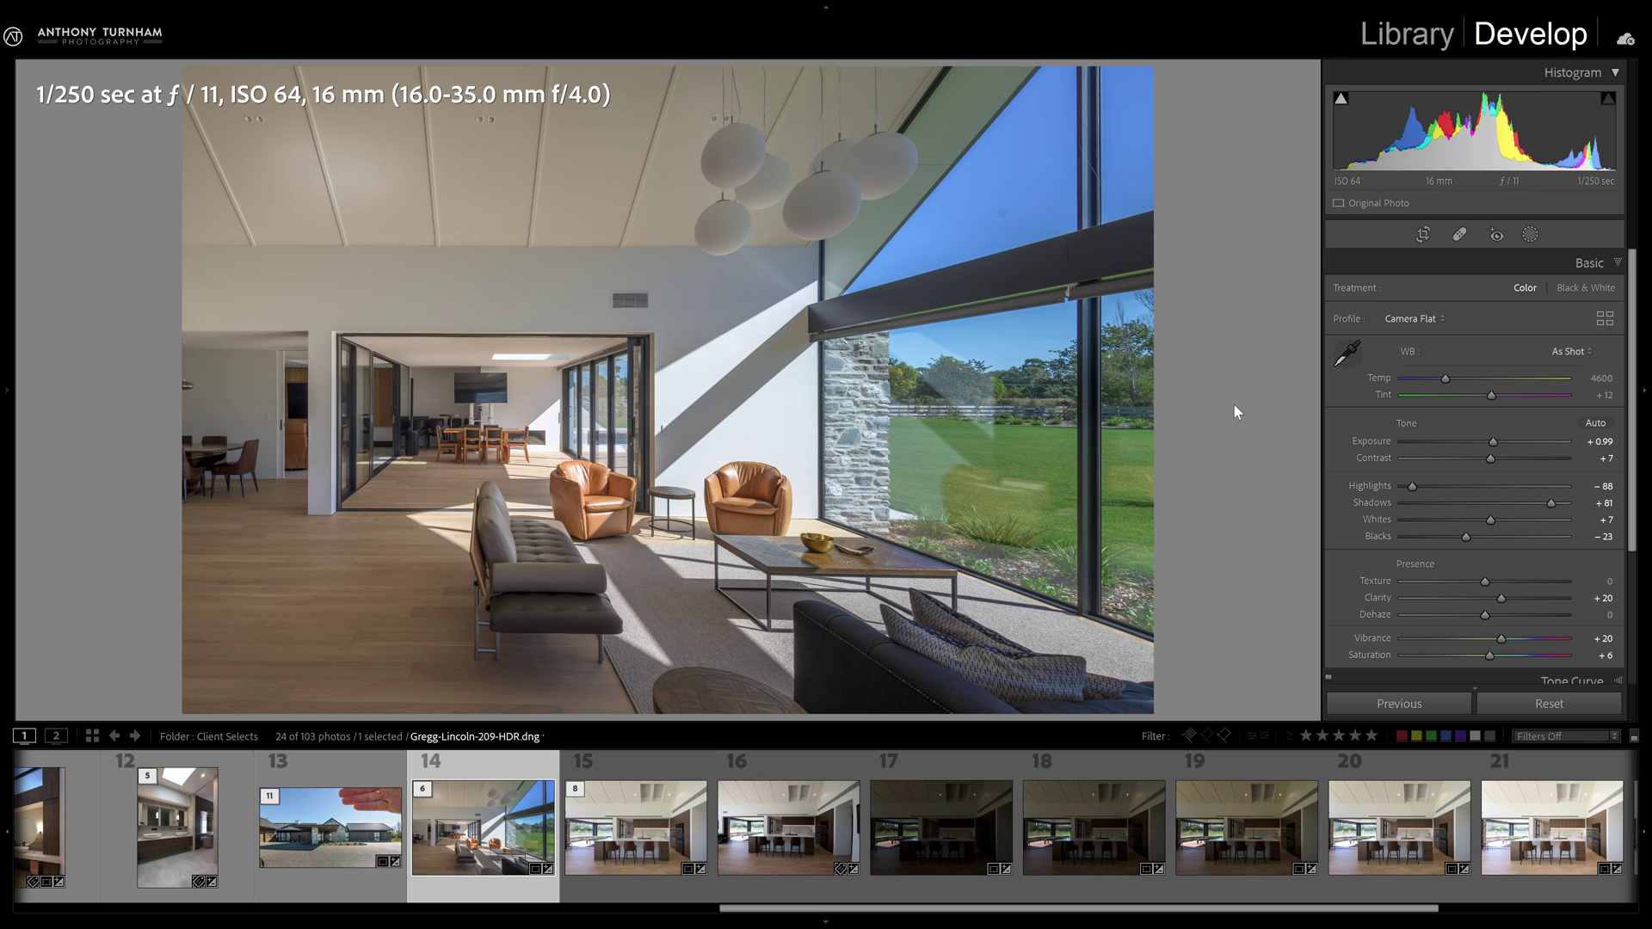
left_click_drag(1412, 487, 1472, 494)
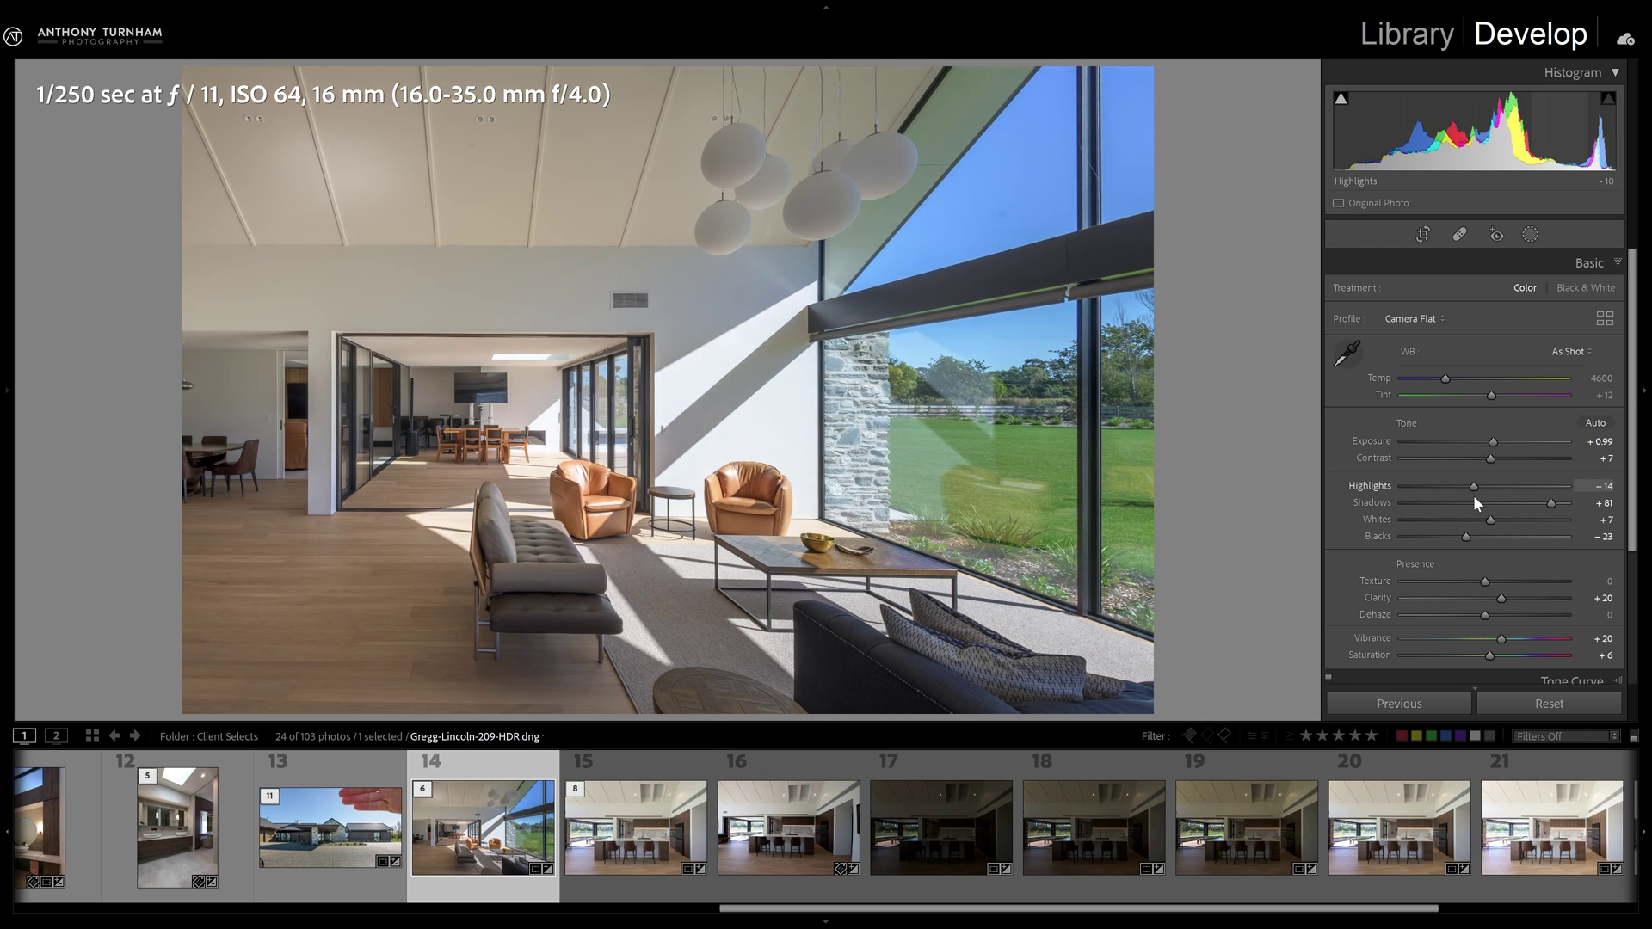
double_click(1551, 502)
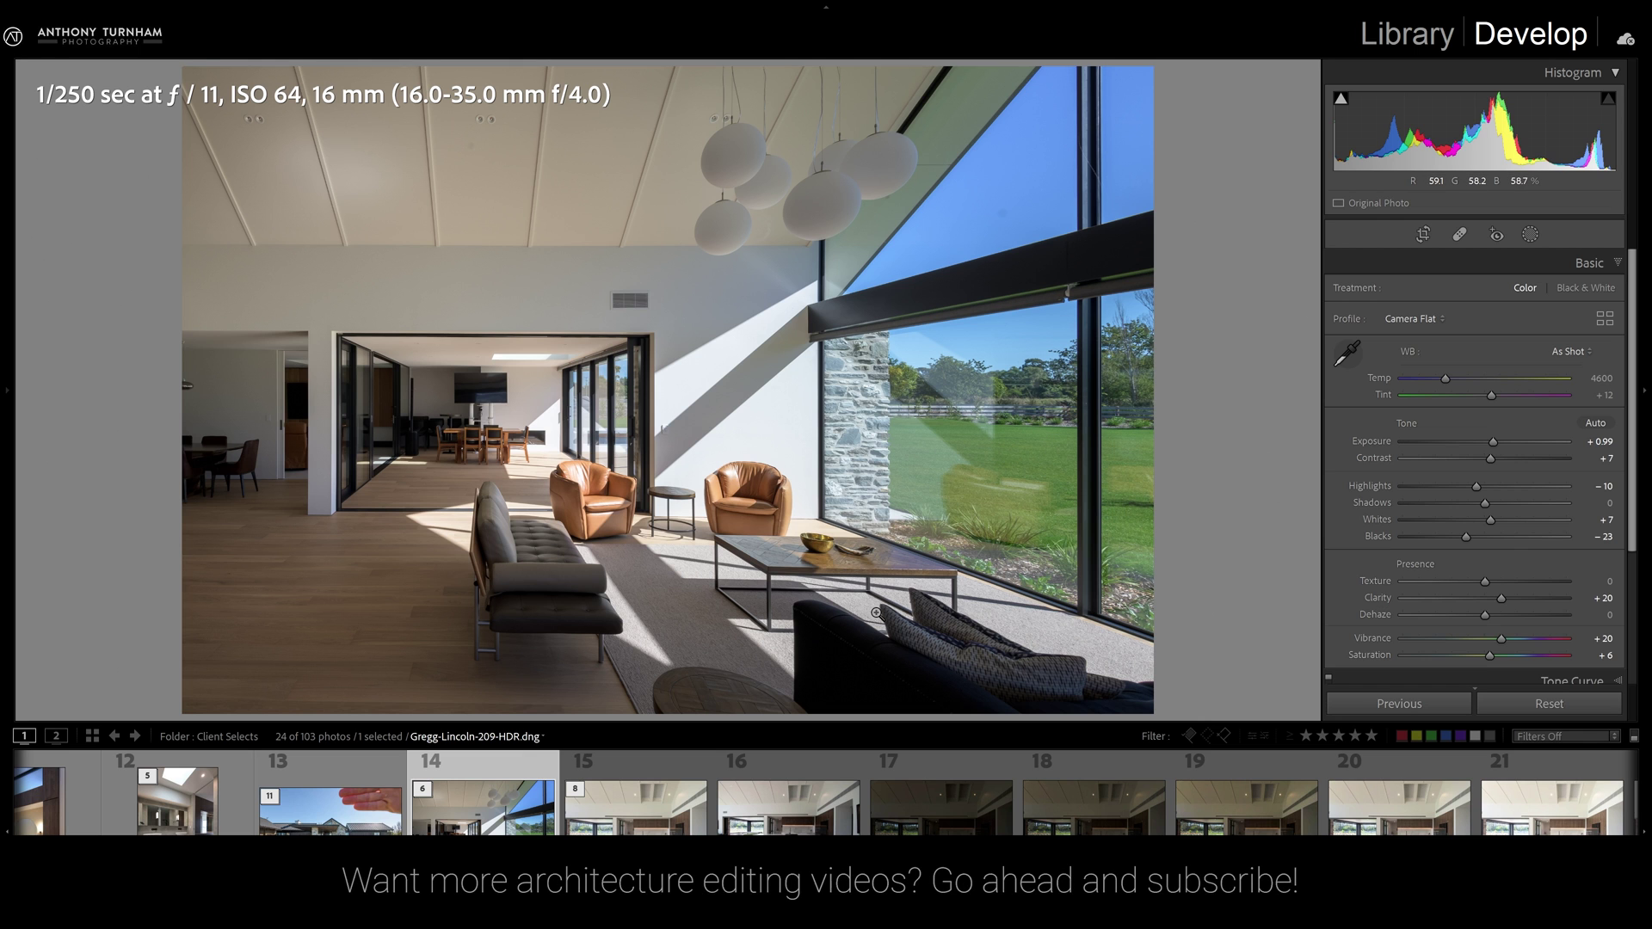
left_click_drag(1484, 502, 1604, 510)
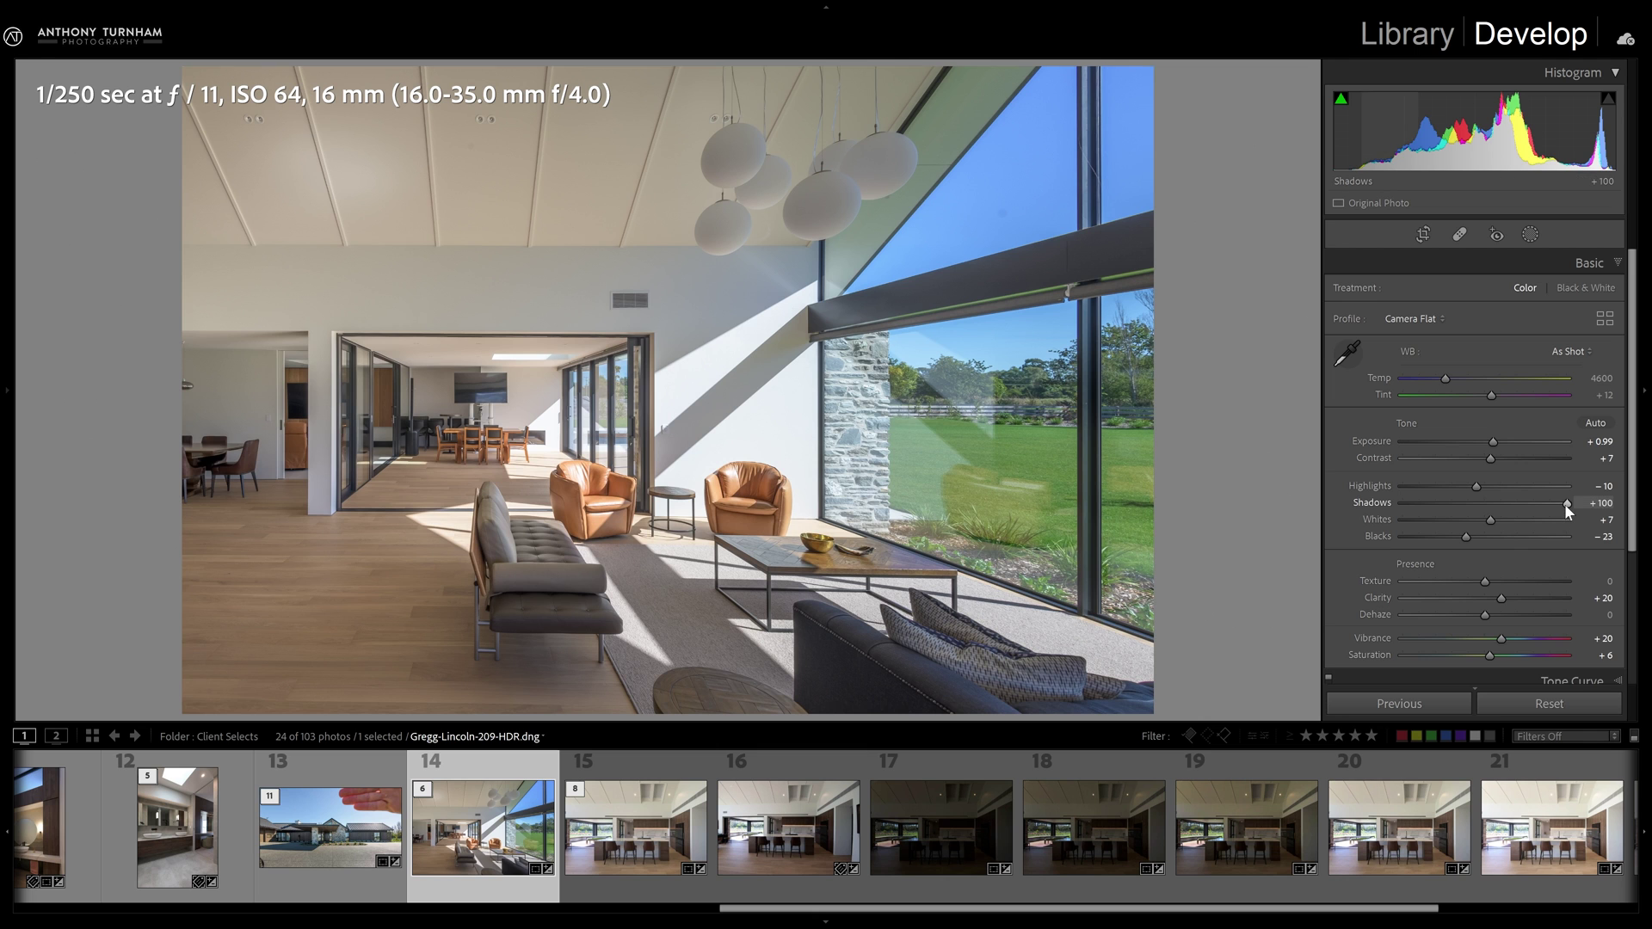
left_click_drag(1564, 503, 1507, 503)
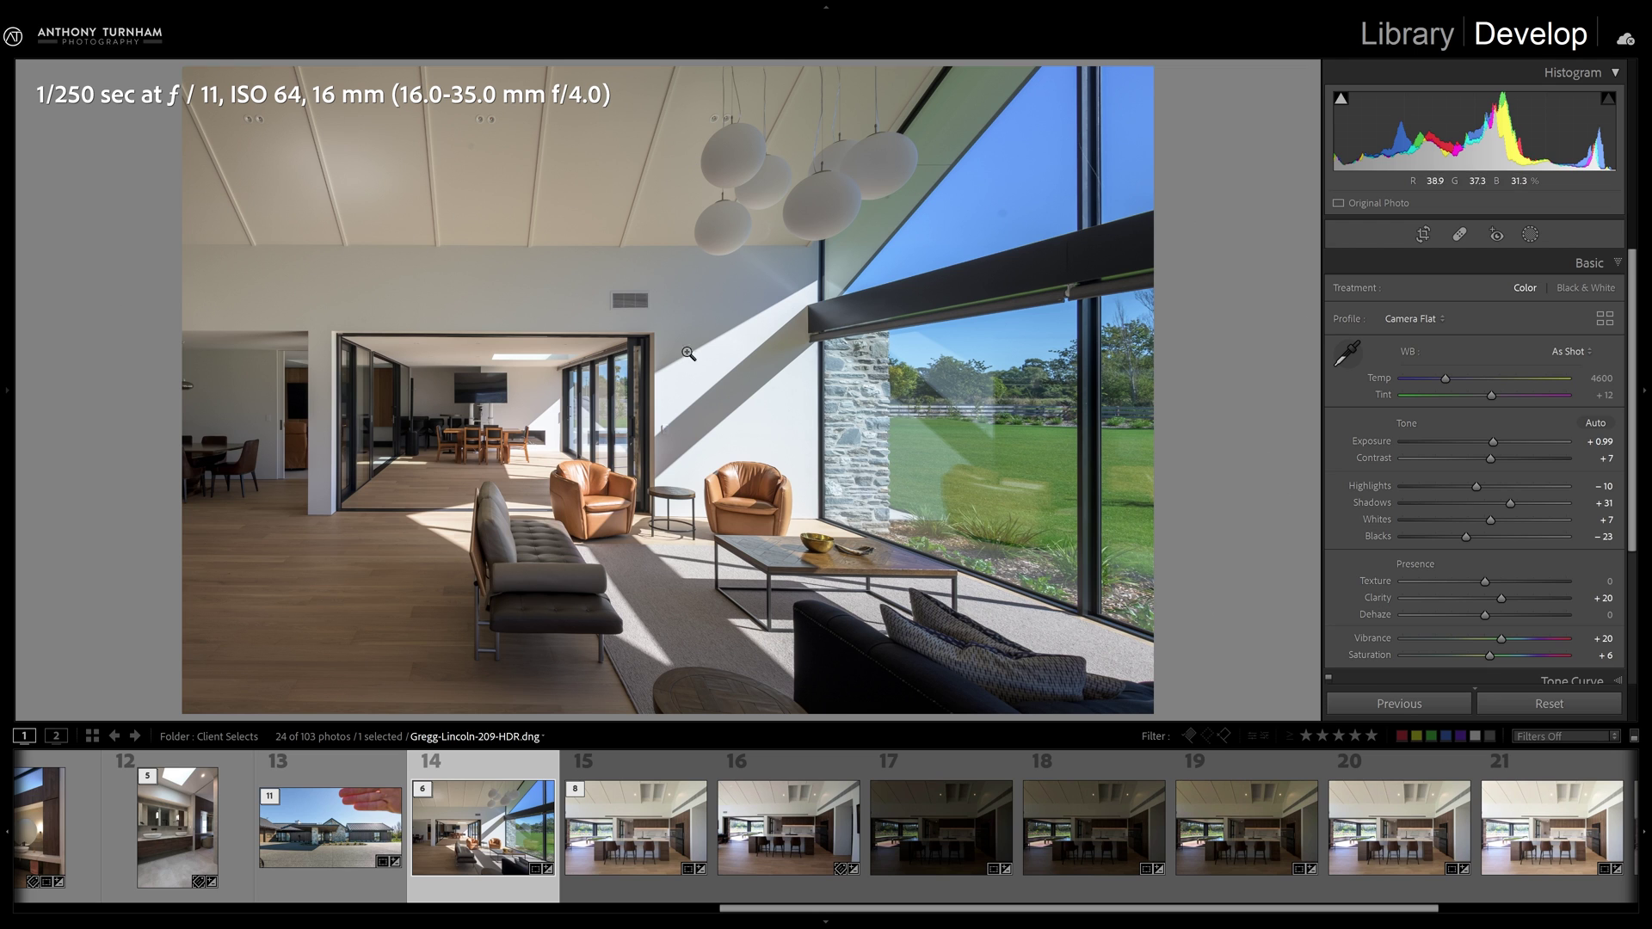
left_click(1530, 234)
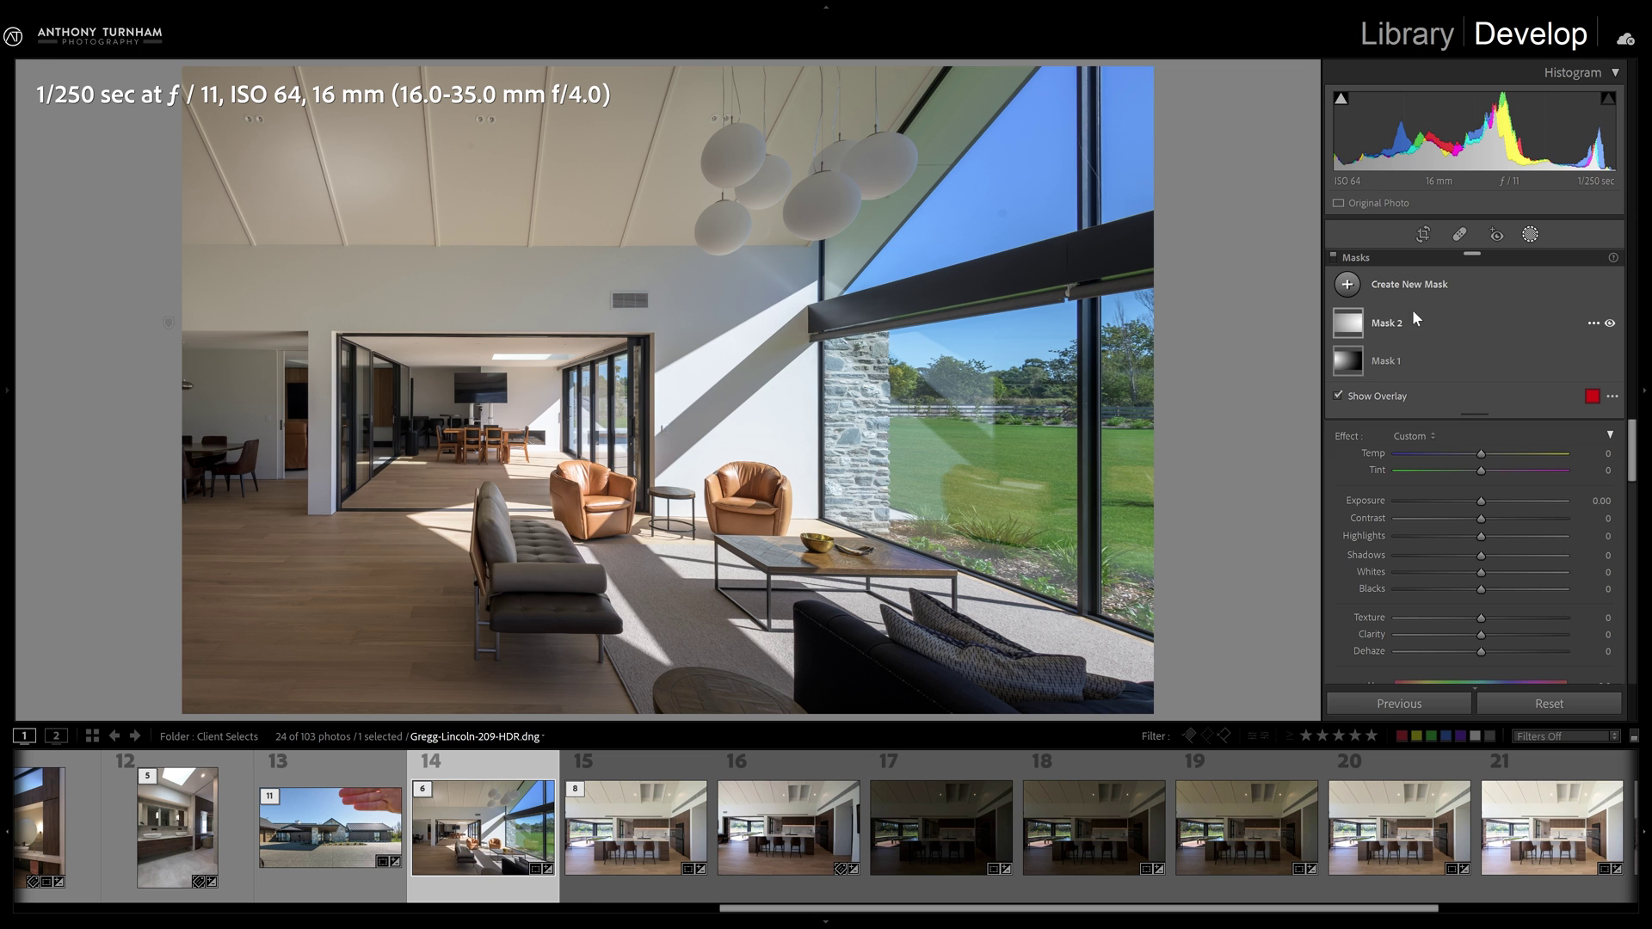
Delete Mask 2 and then Mask 1 through their context menus, leaving the HDR unmasked
mouse_move(1353, 335)
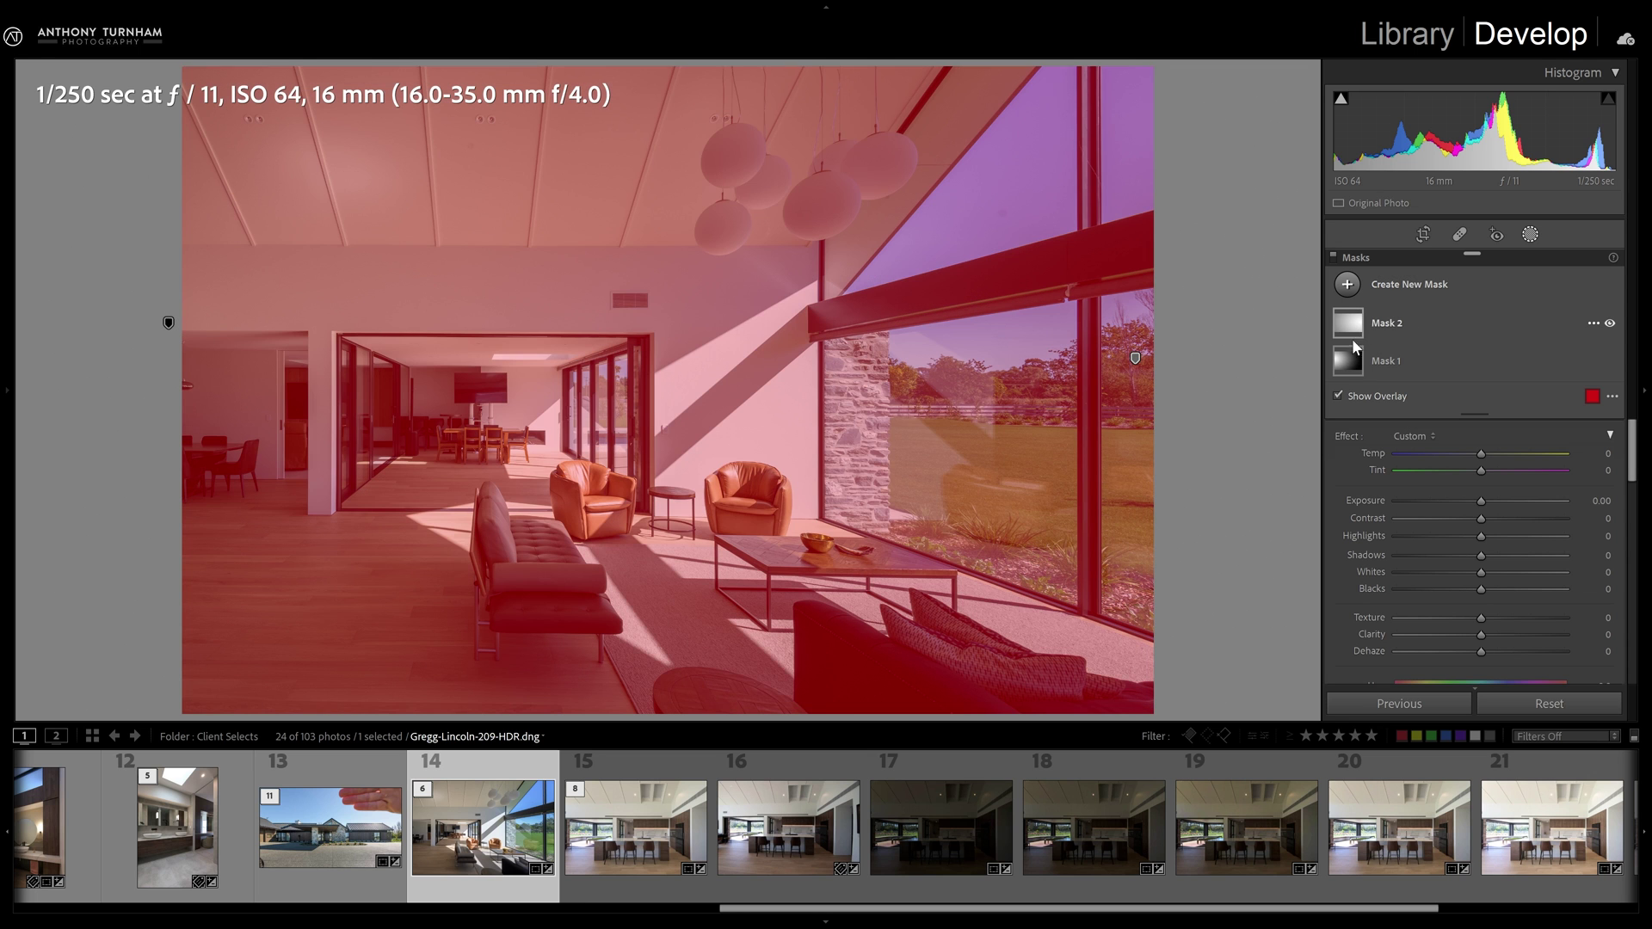
left_click(1346, 355)
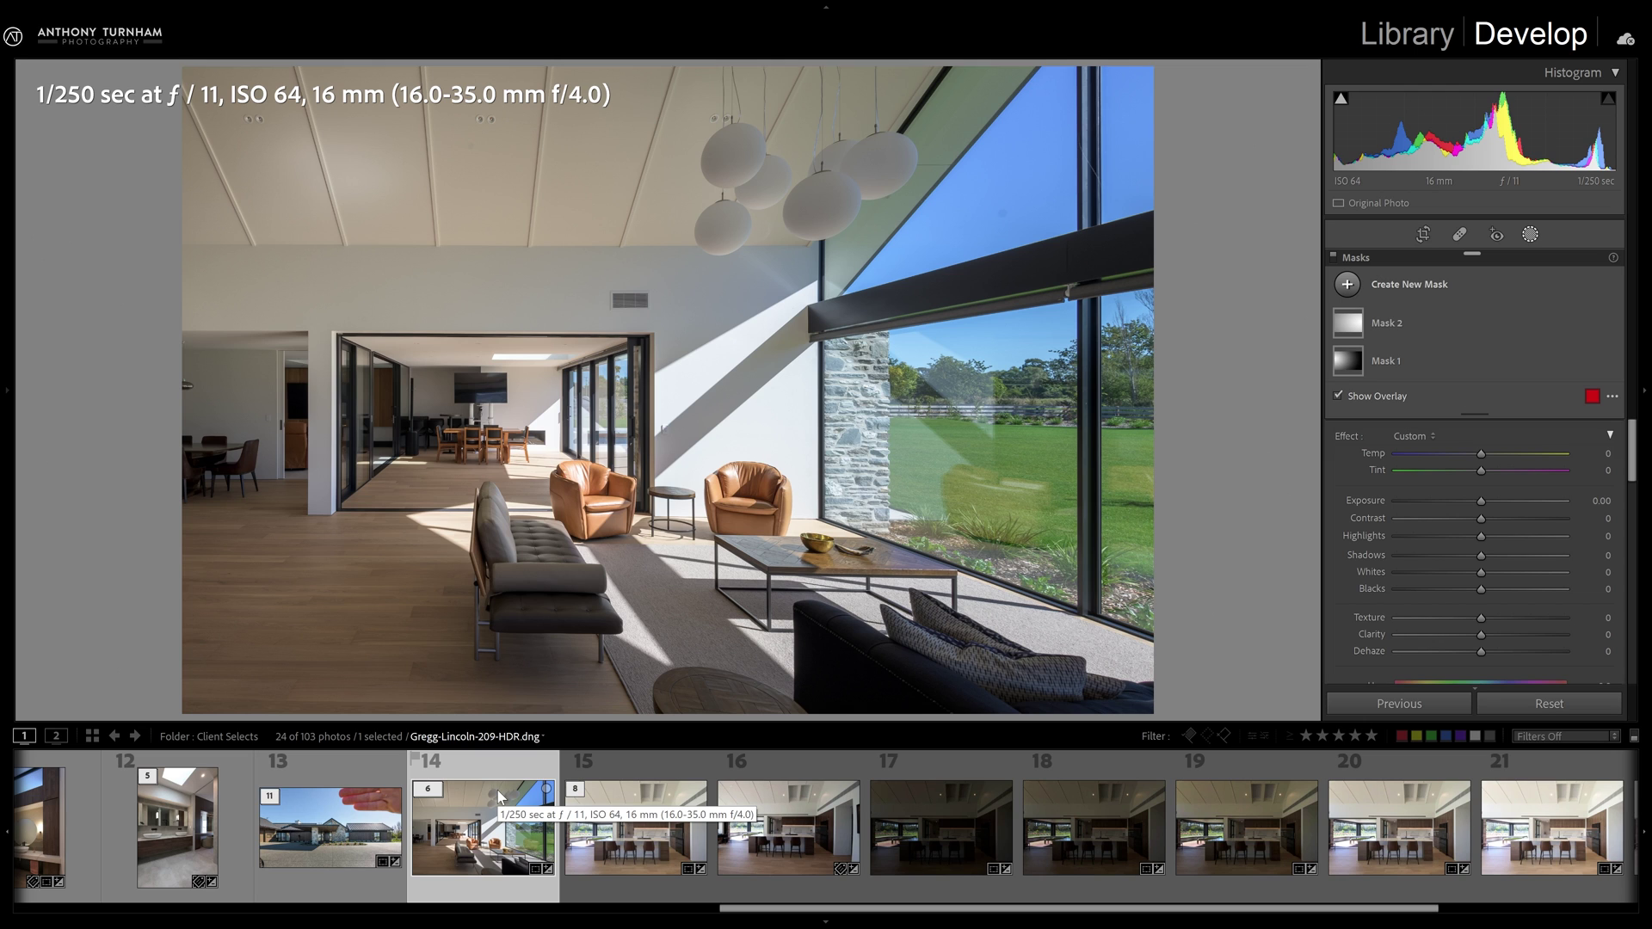
mouse_move(1509, 312)
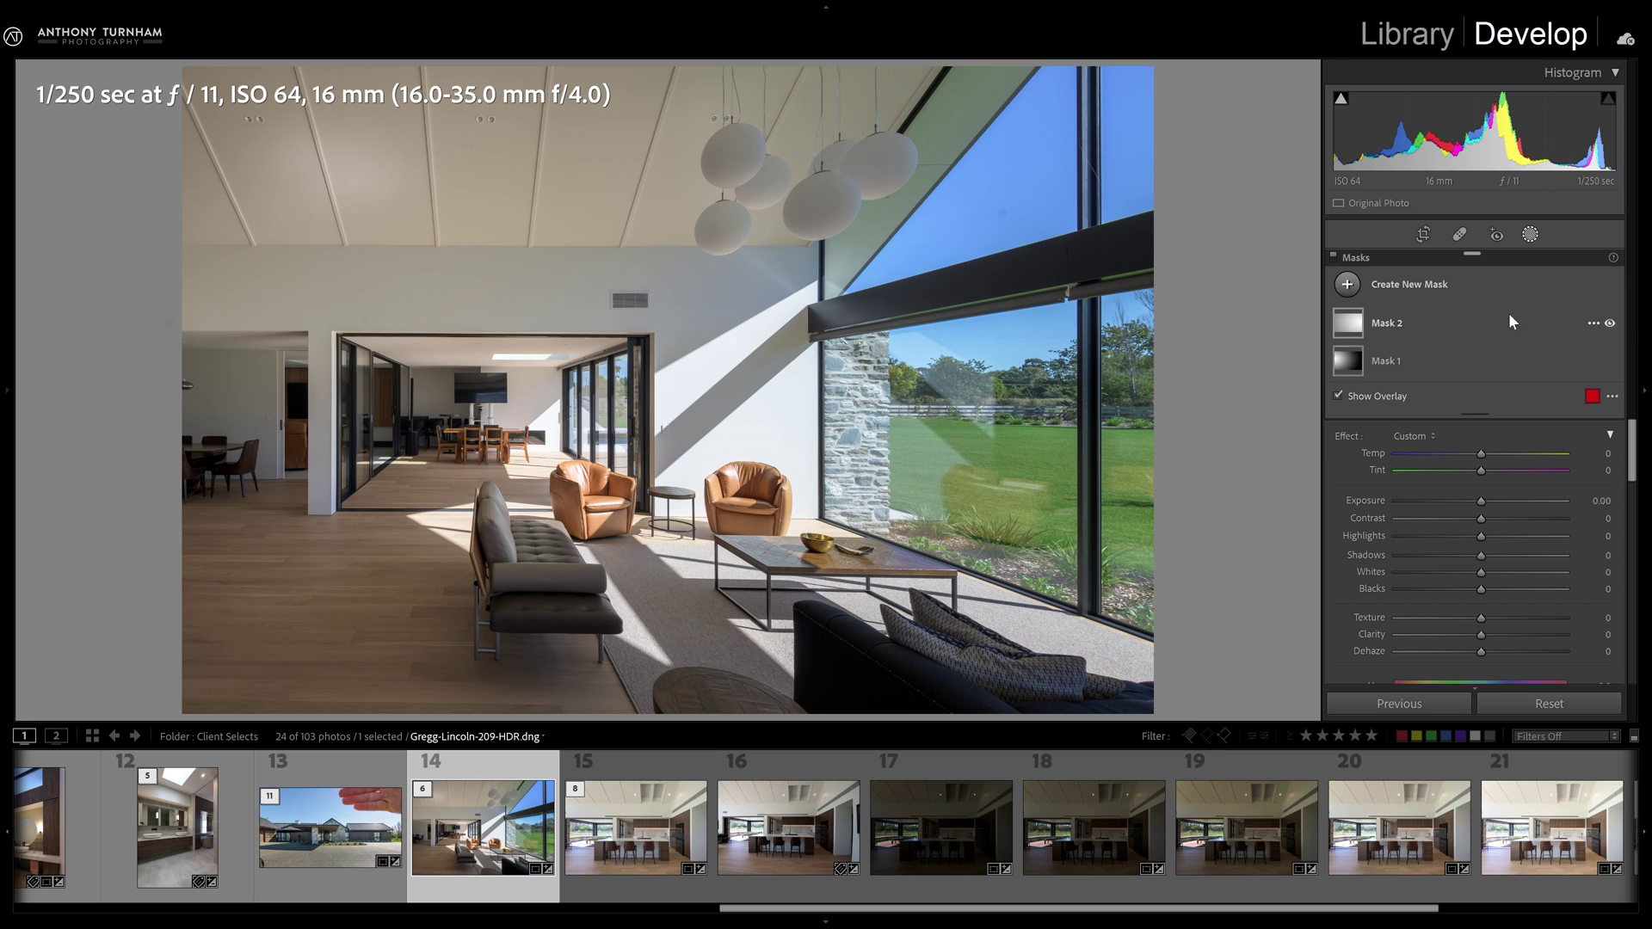
right_click(1506, 332)
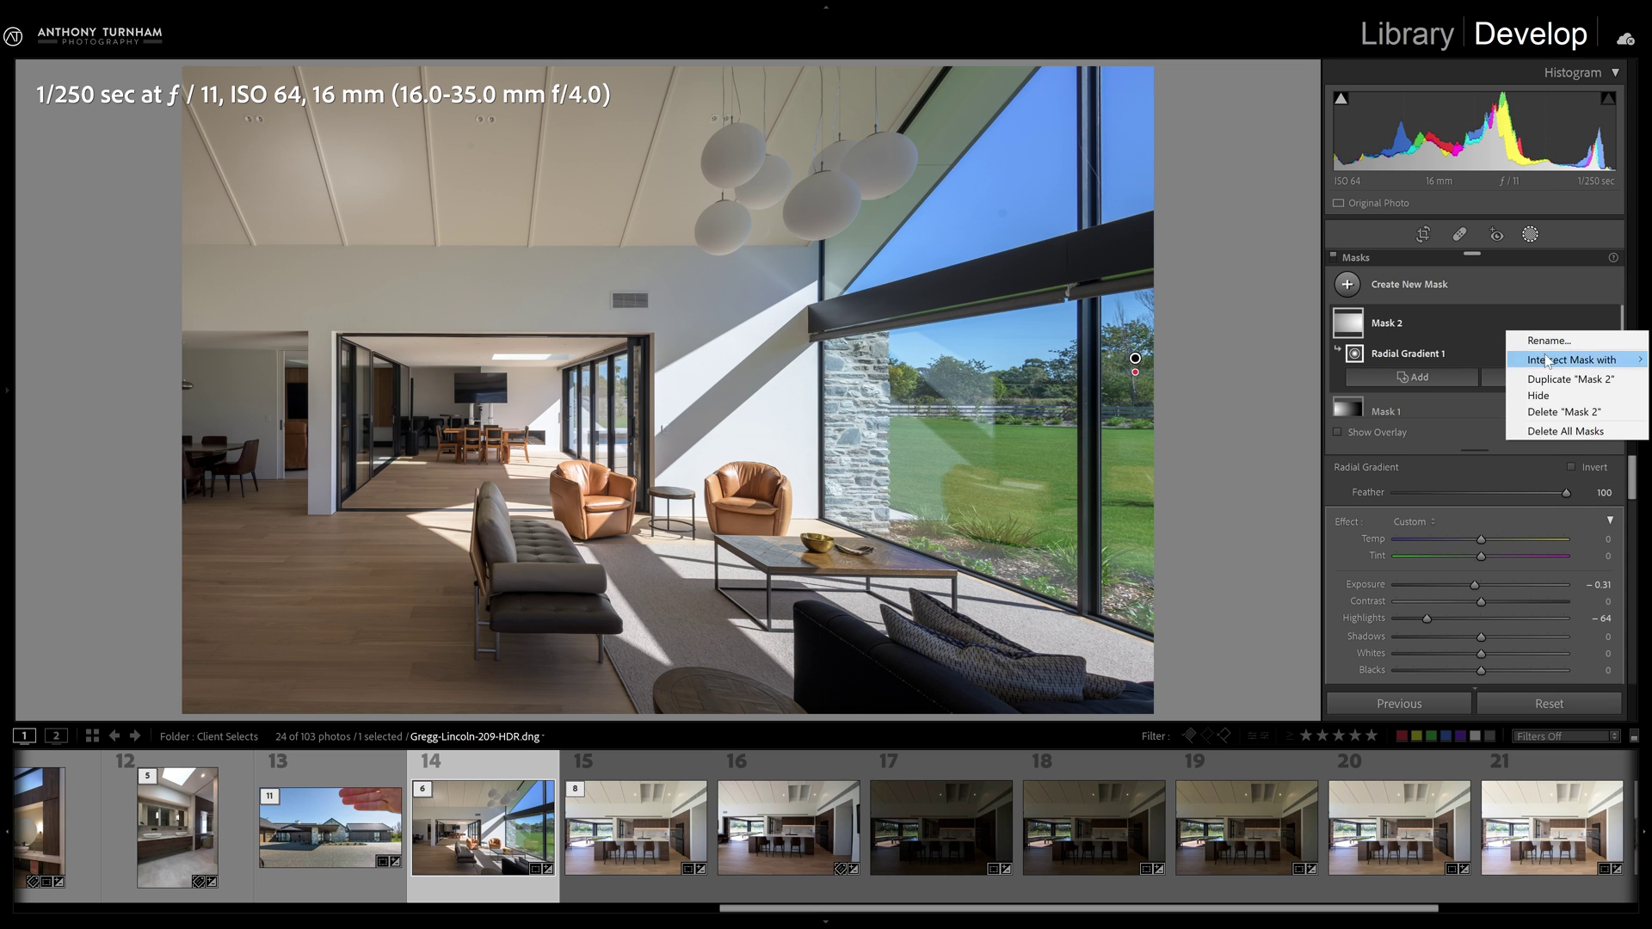
left_click(1561, 412)
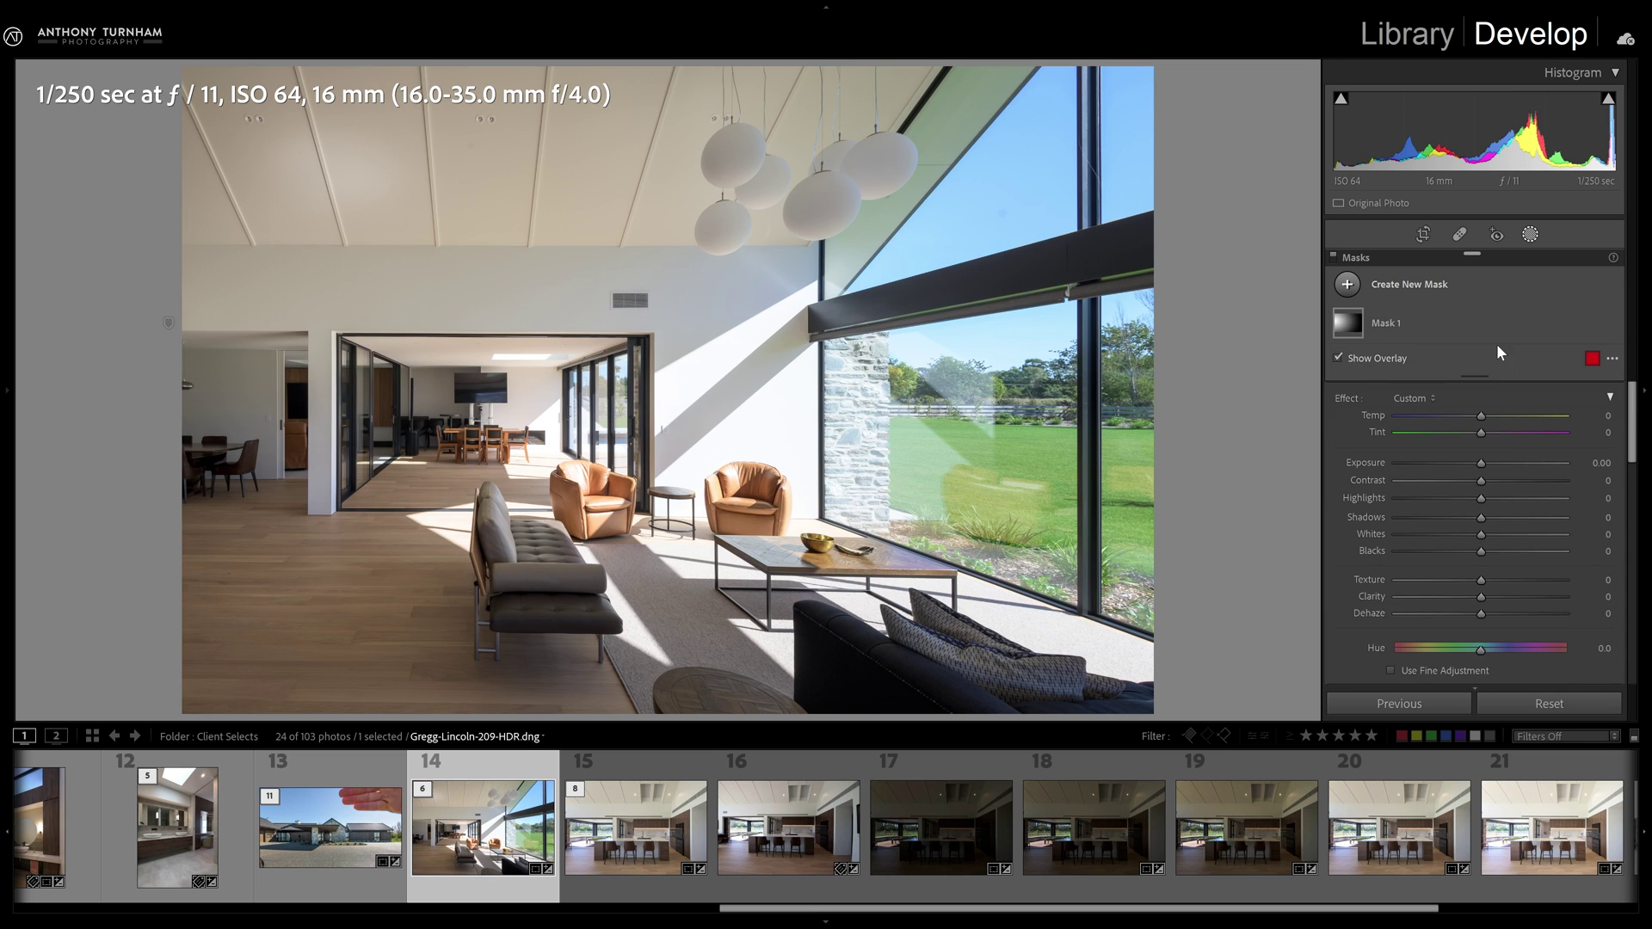
right_click(1483, 331)
left_click(1564, 412)
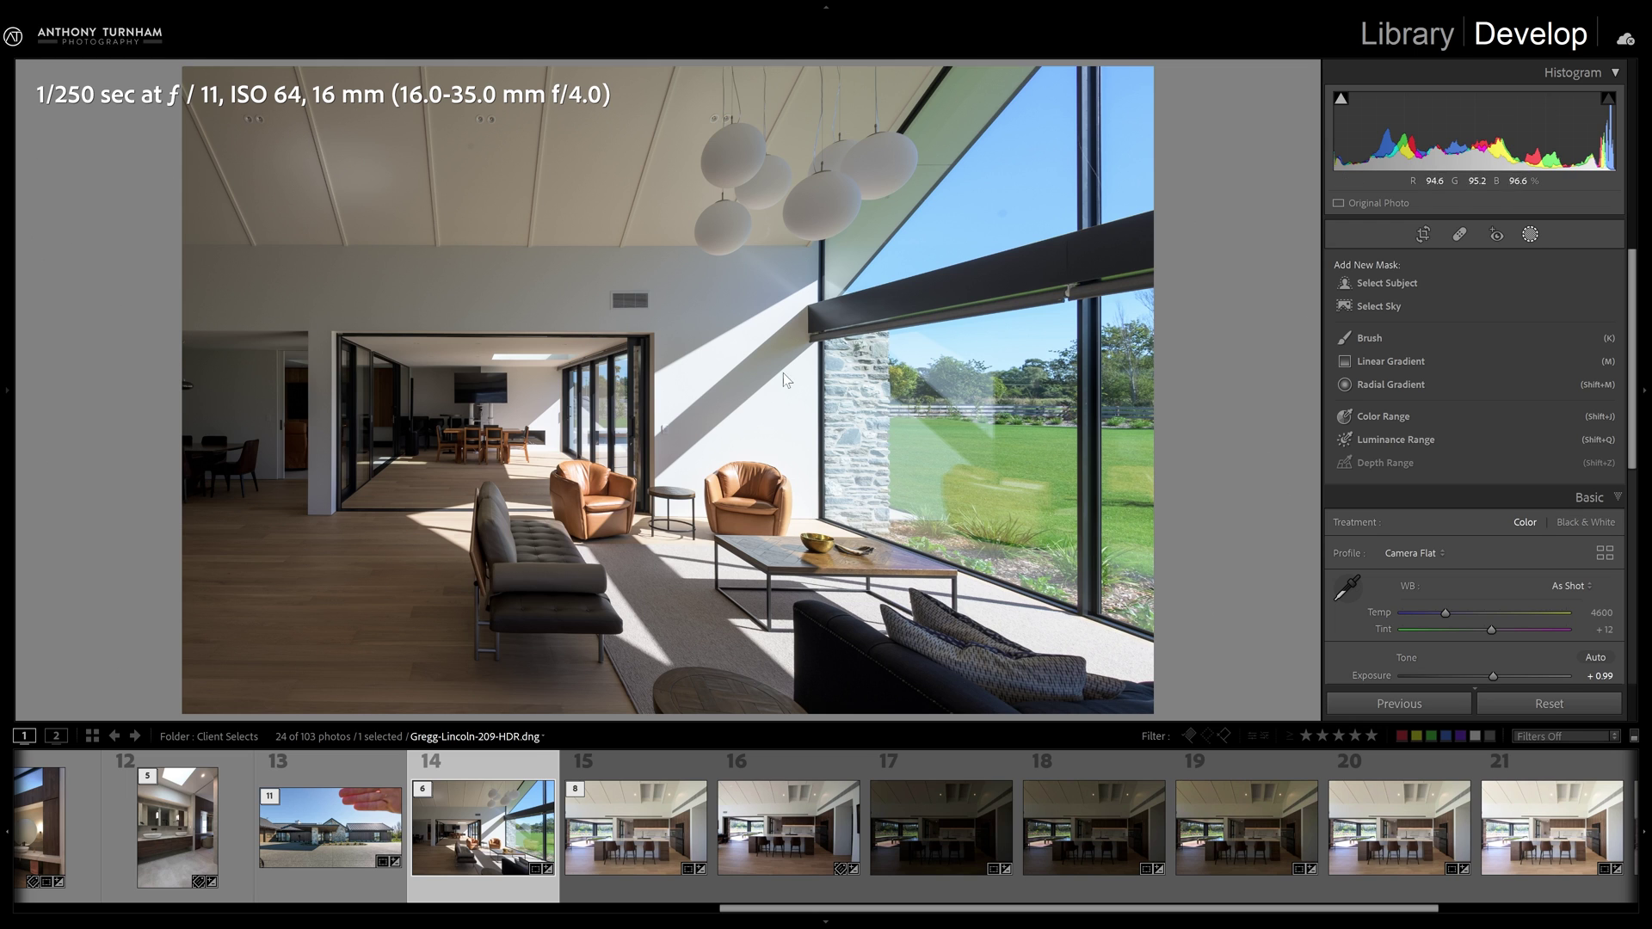
Draw a linear gradient over the left two-thirds, raise its Exposure, and name it Interior Brighten
left_click(1392, 359)
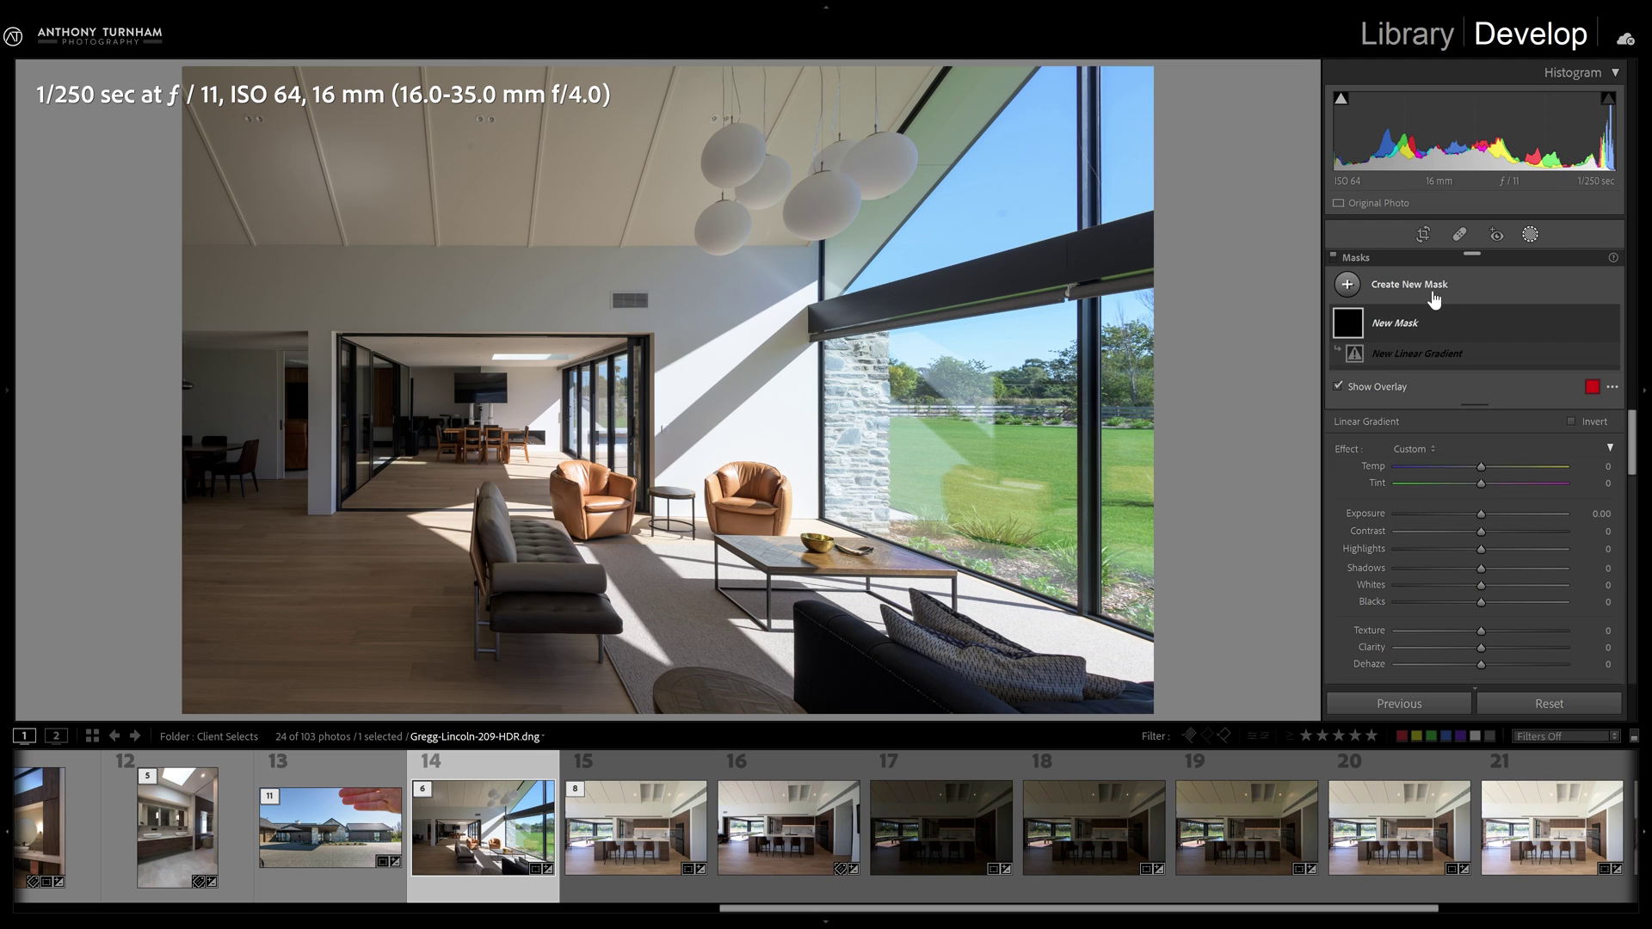
left_click(272, 335)
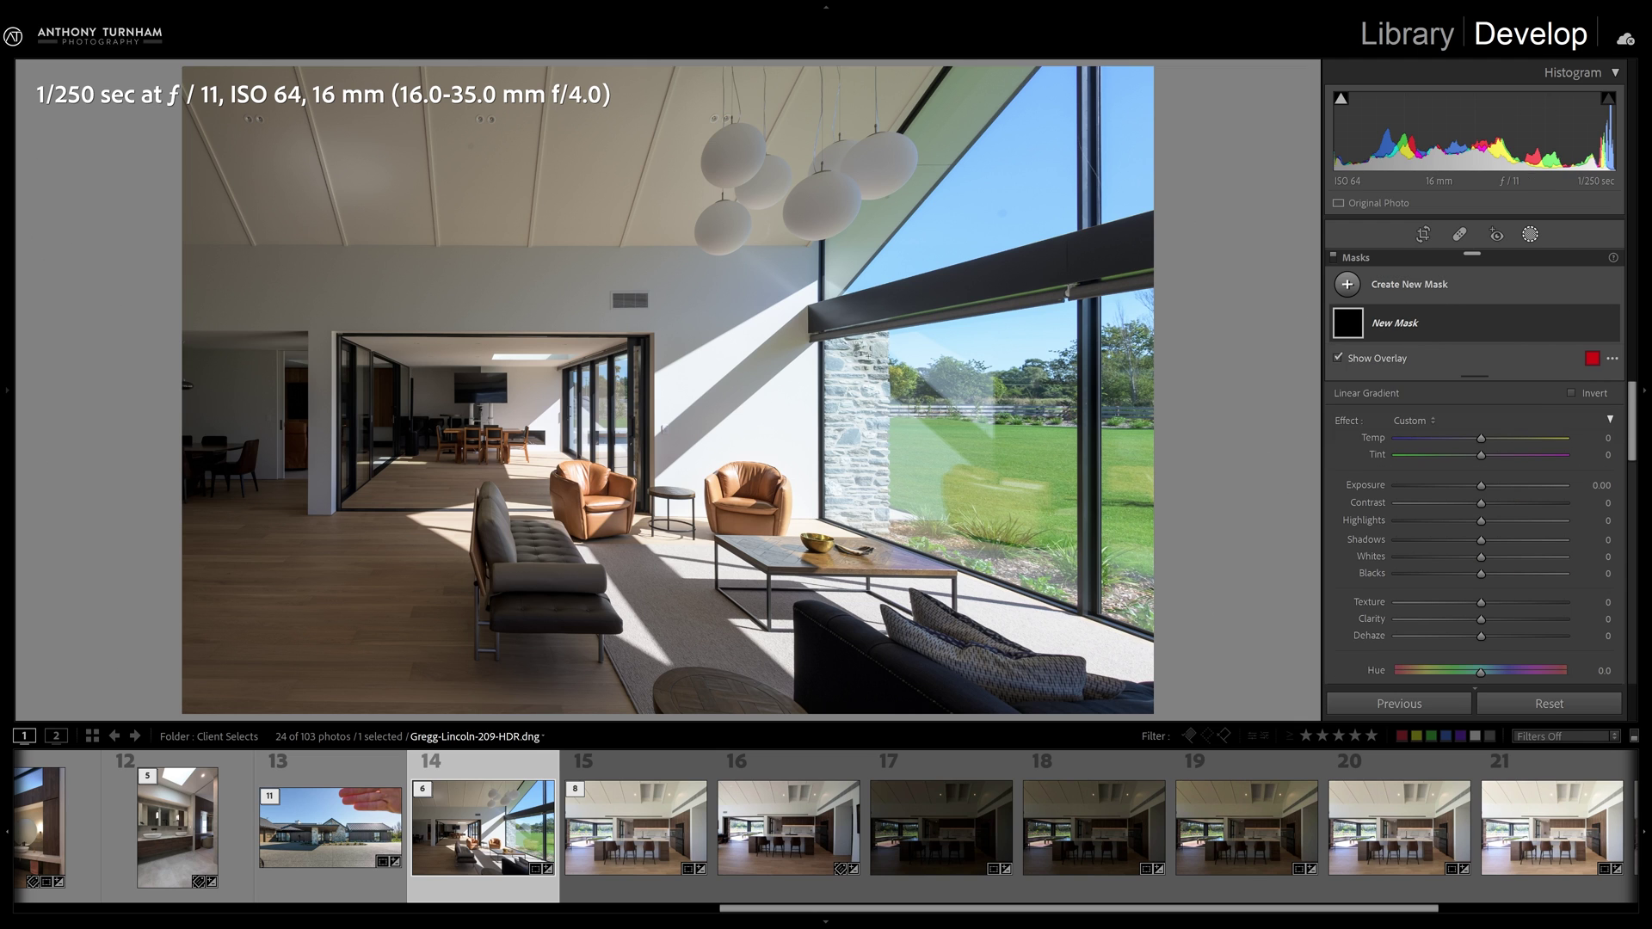
left_click_drag(184, 349, 1150, 341)
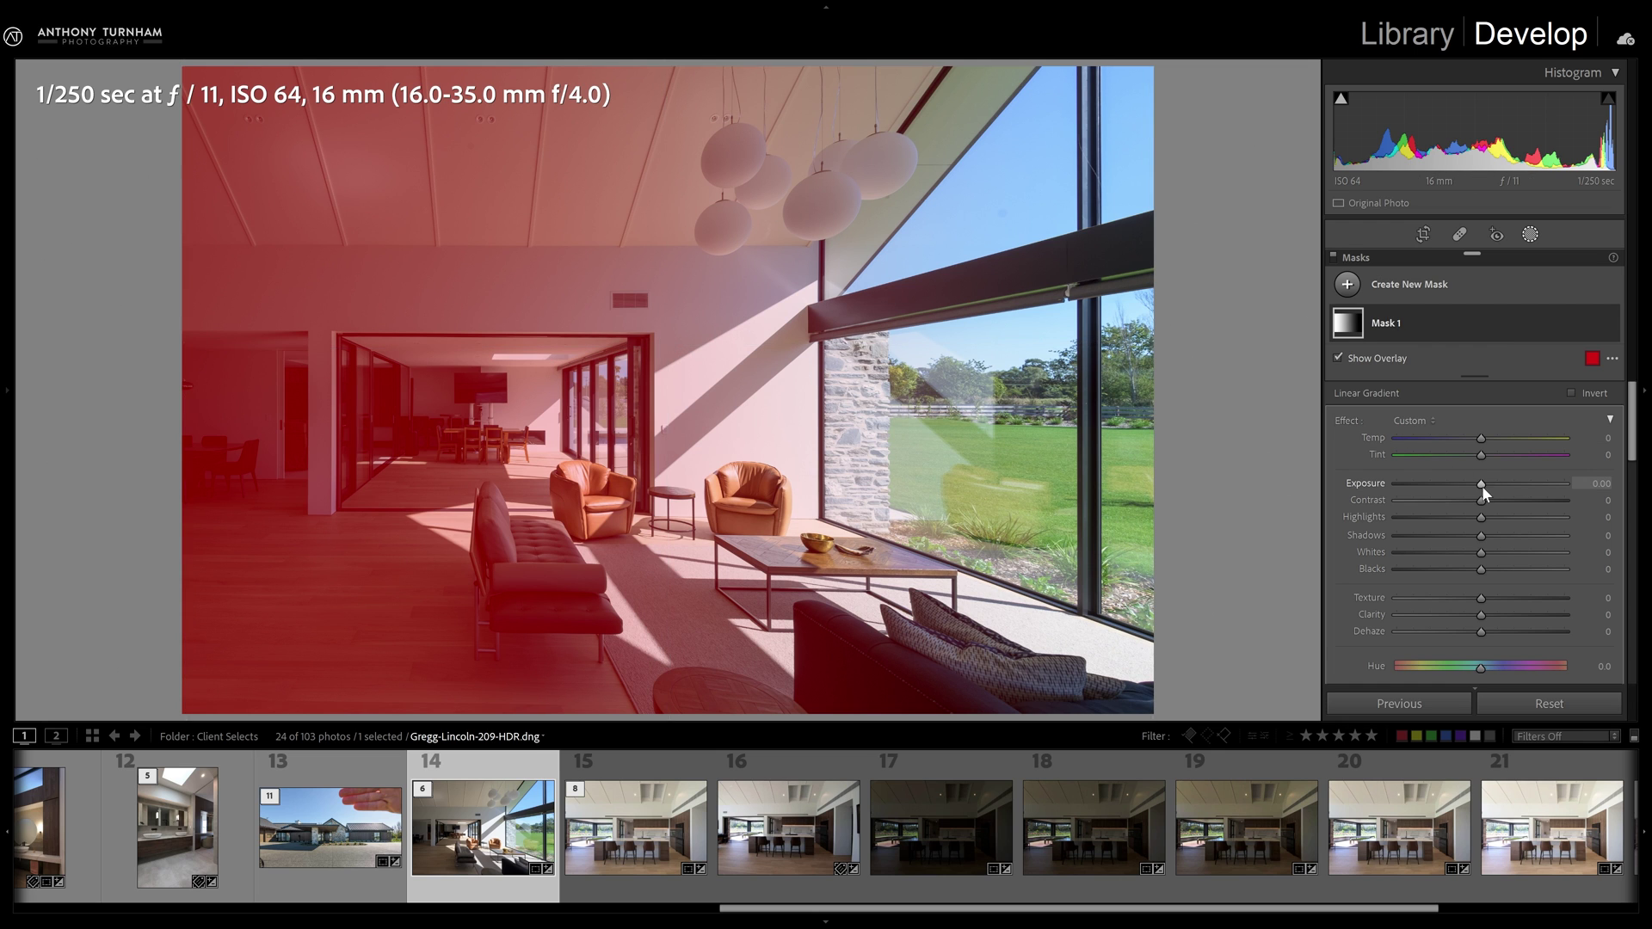
key("o")
left_click_drag(1481, 485, 1505, 499)
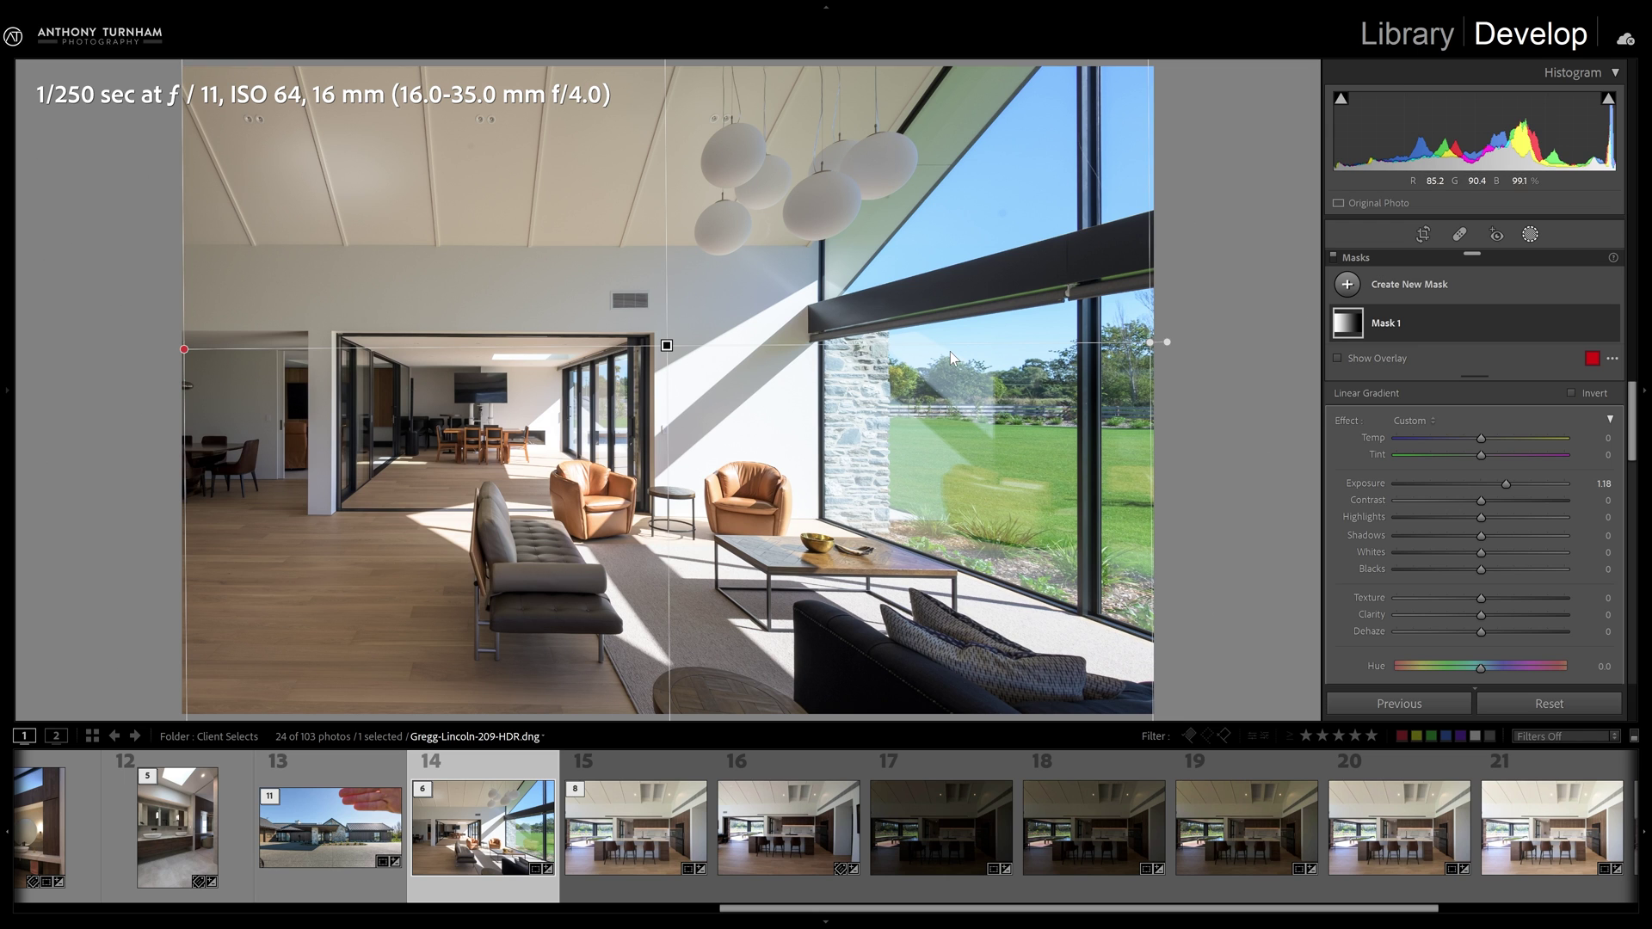
double_click(1385, 322)
type("Inter")
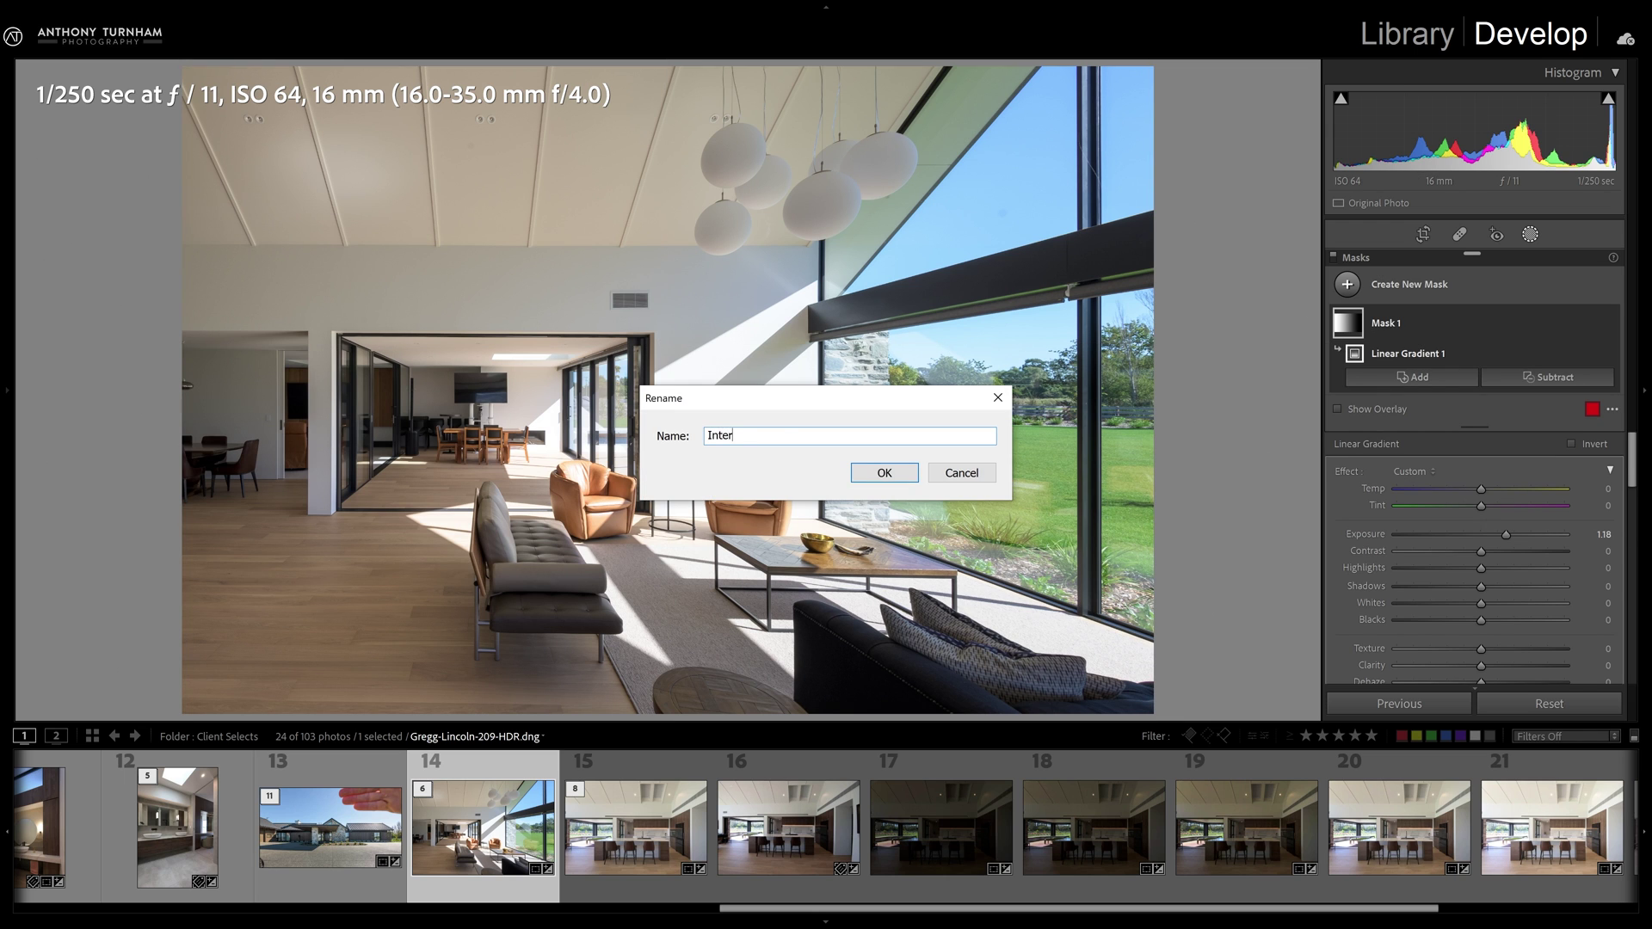
key("Escape")
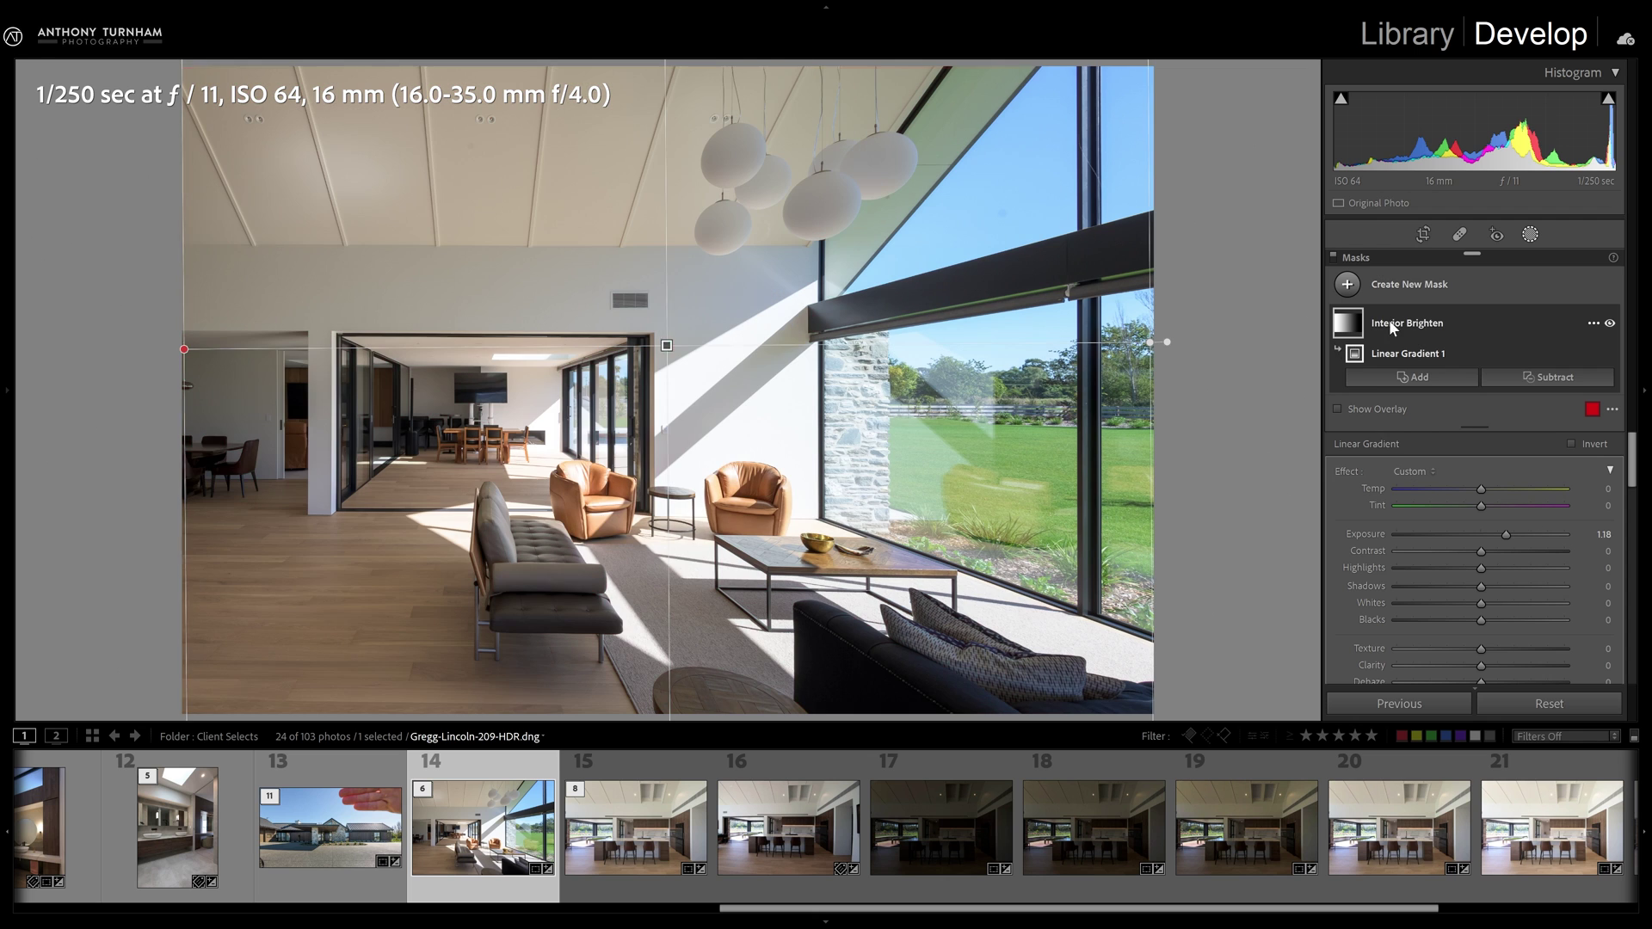
Add a second linear gradient across the window side and lower its Exposure
left_click(1416, 288)
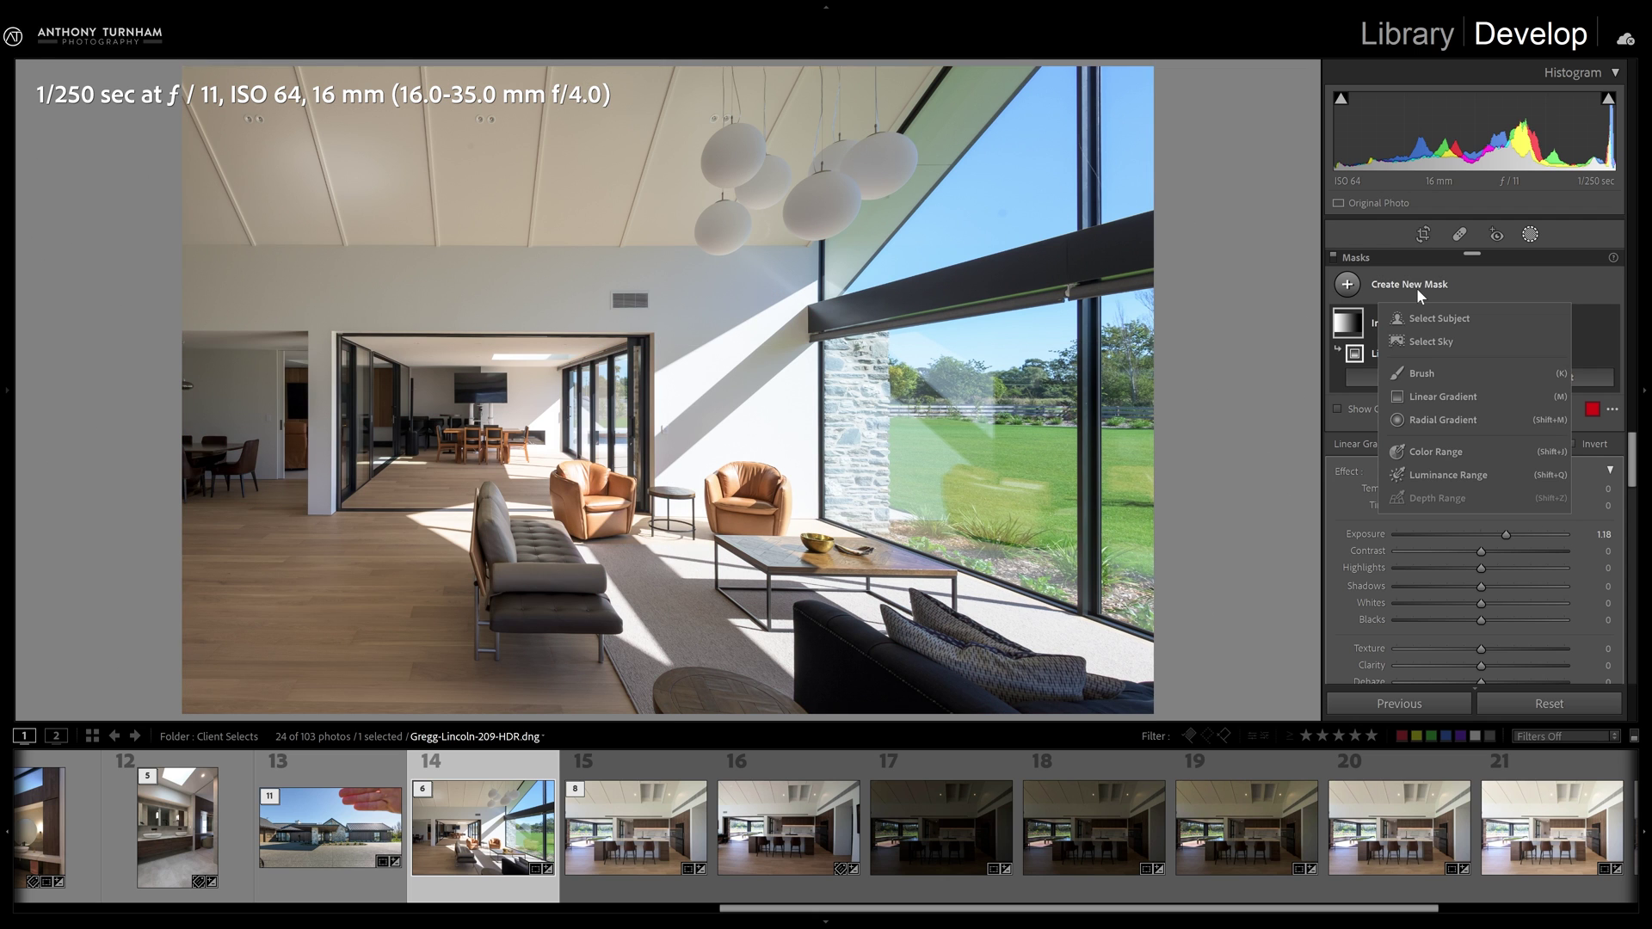
left_click(1454, 397)
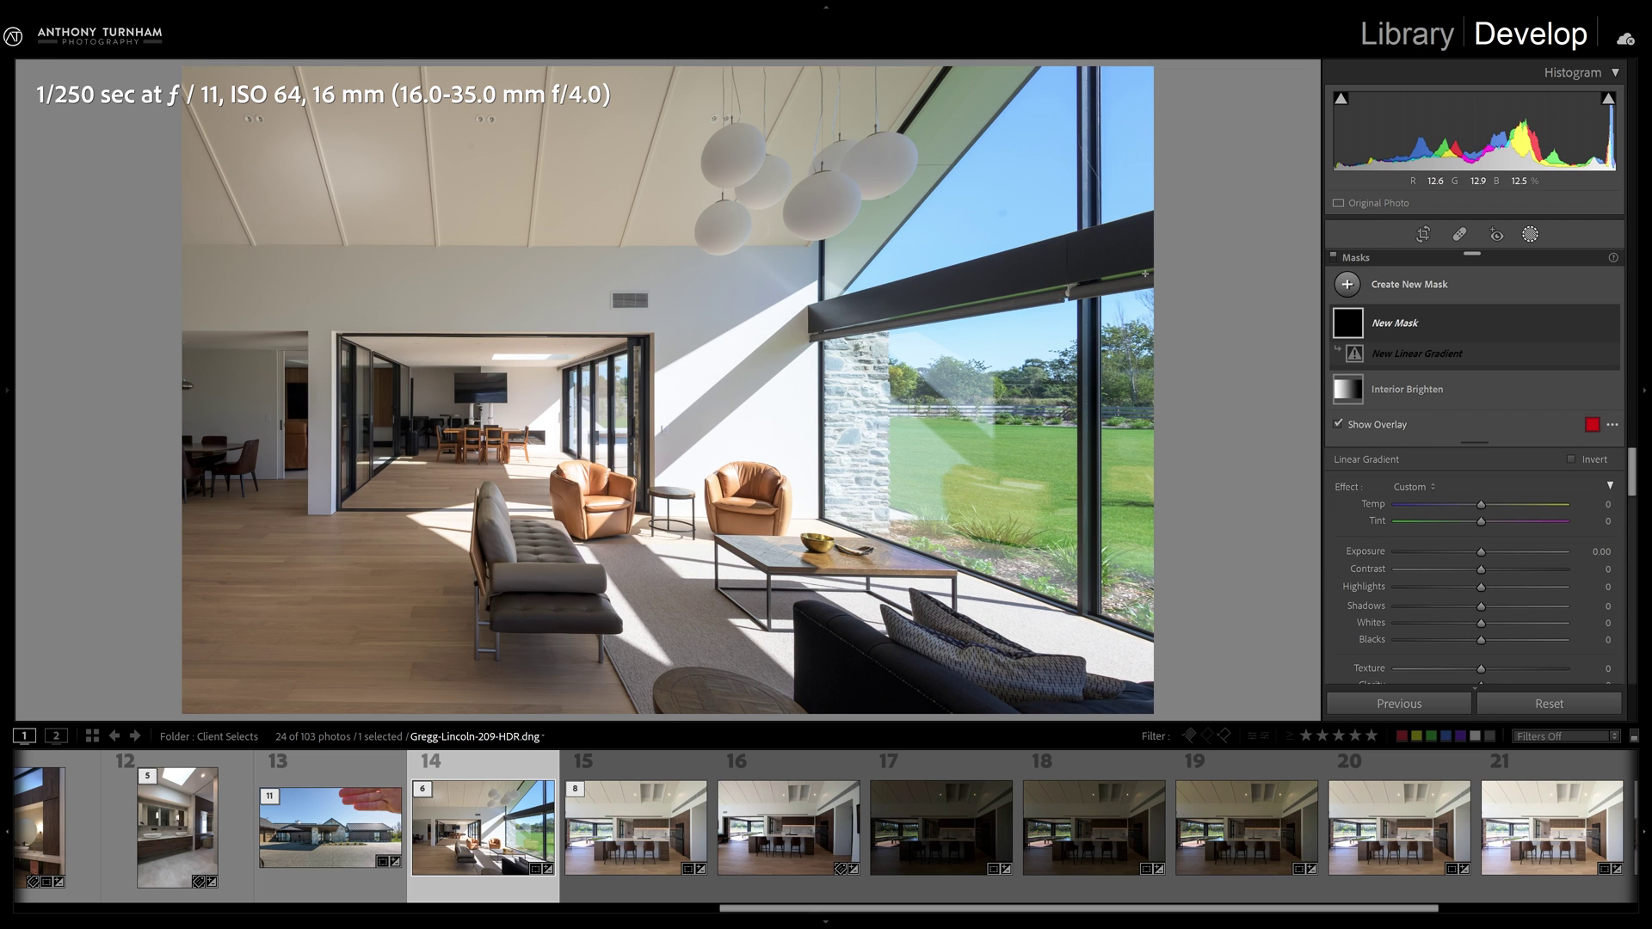
left_click_drag(1154, 278, 269, 282)
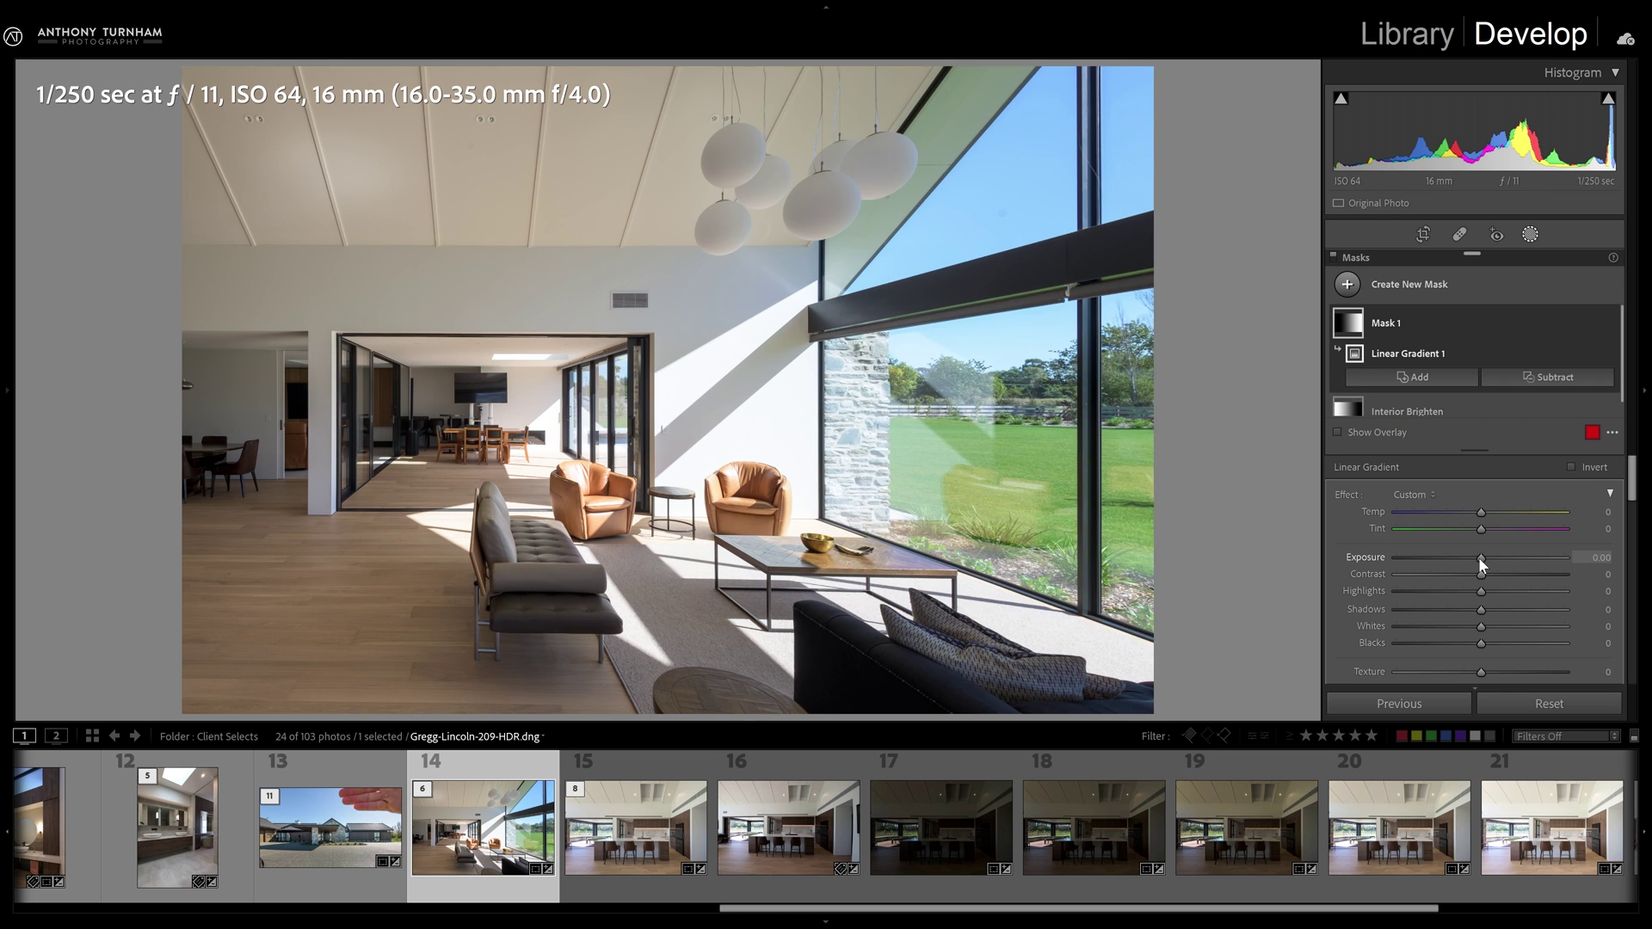
left_click_drag(1478, 556, 1463, 557)
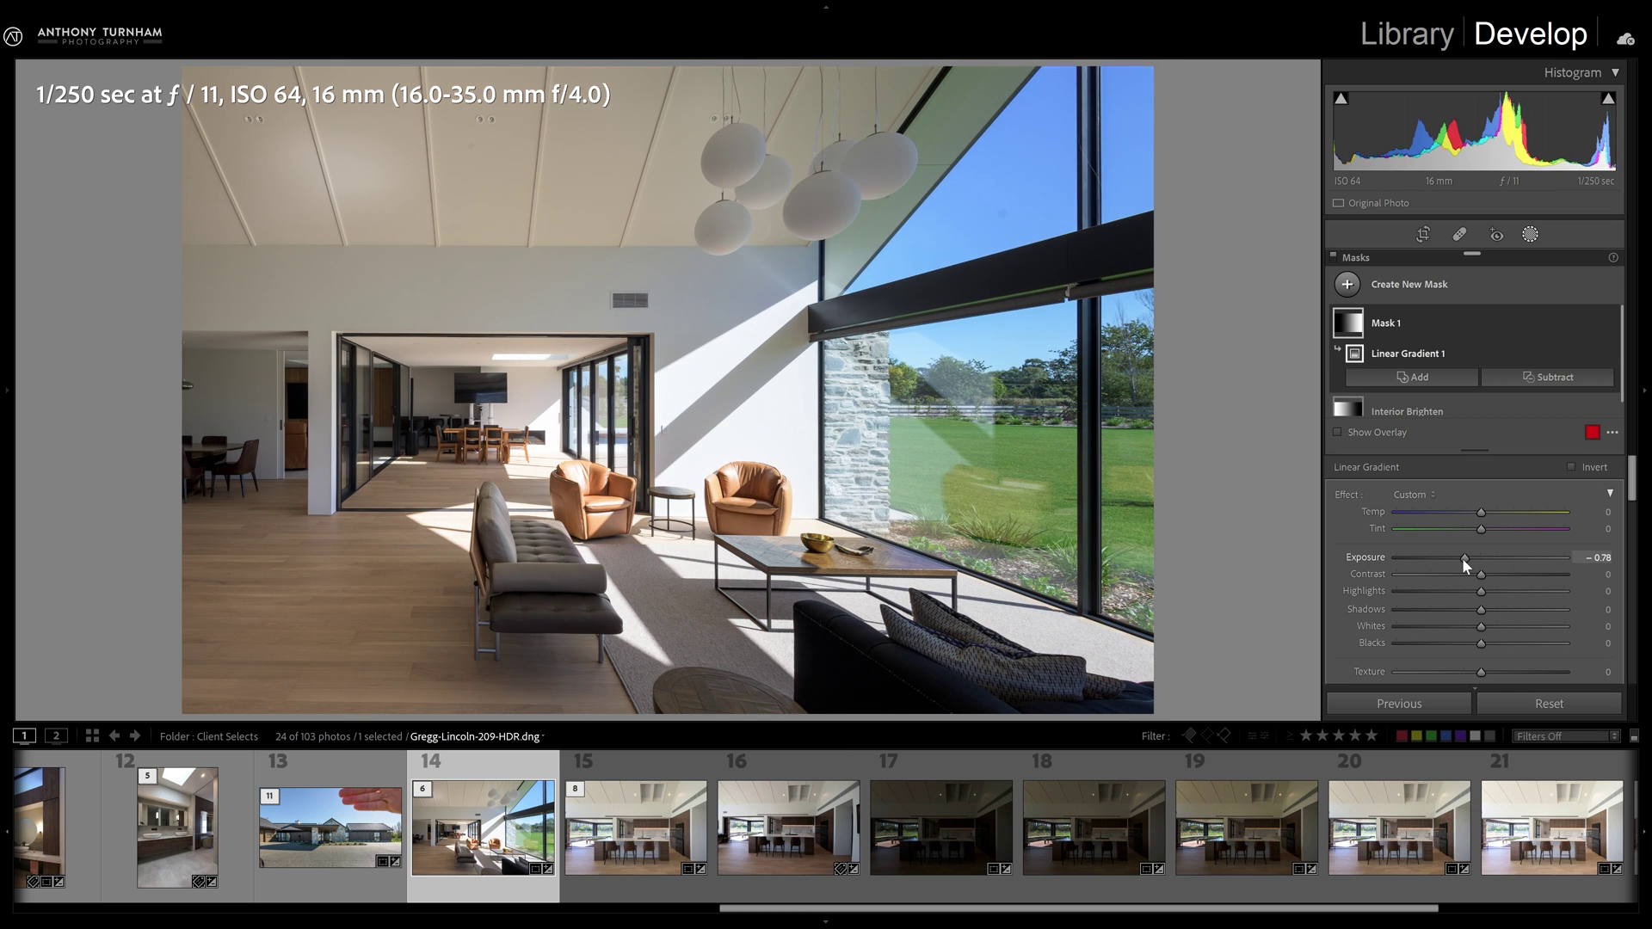
left_click(1333, 258)
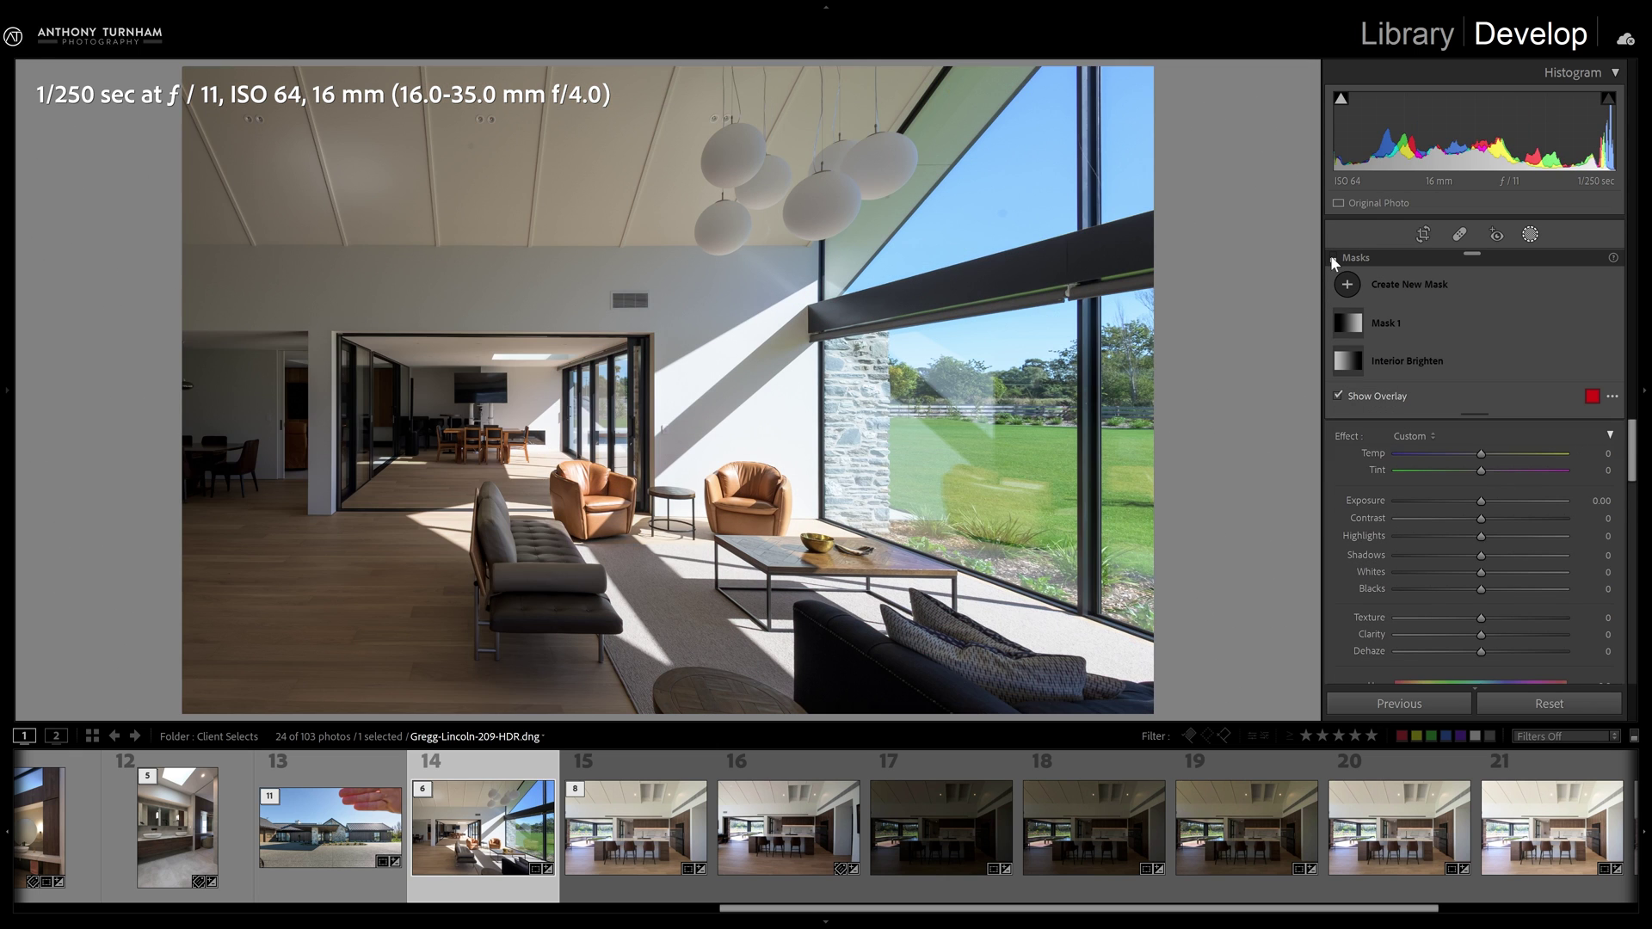
left_click(1332, 258)
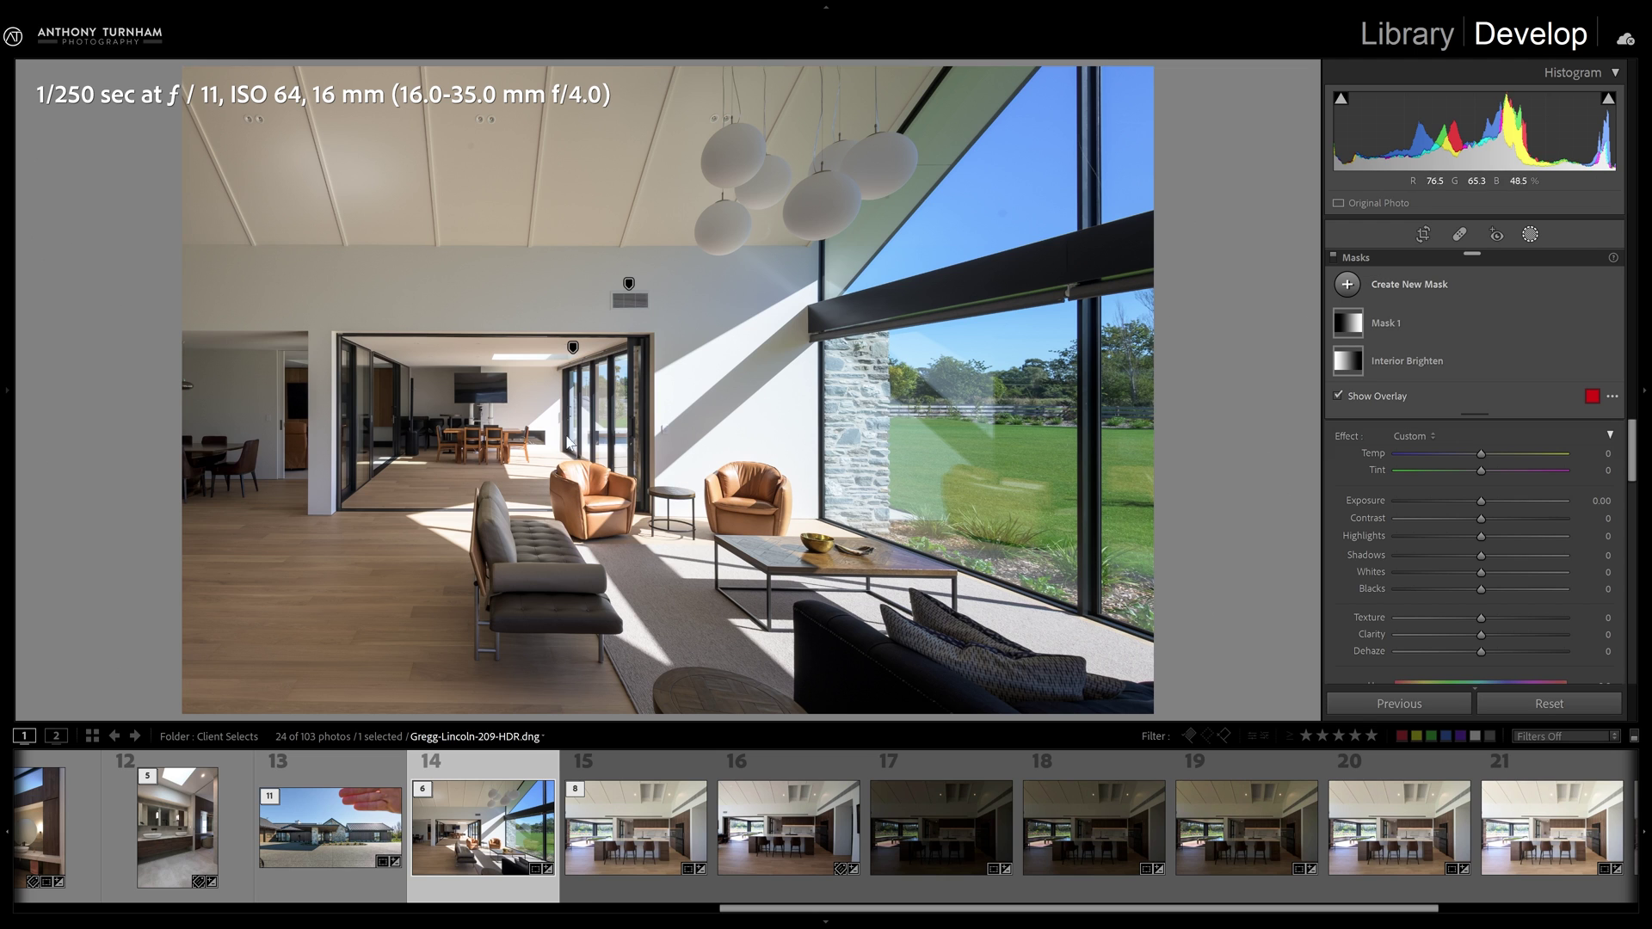
Draw a radial gradient mask and reshape it into a broad ellipse shifted up and right
left_click(1443, 287)
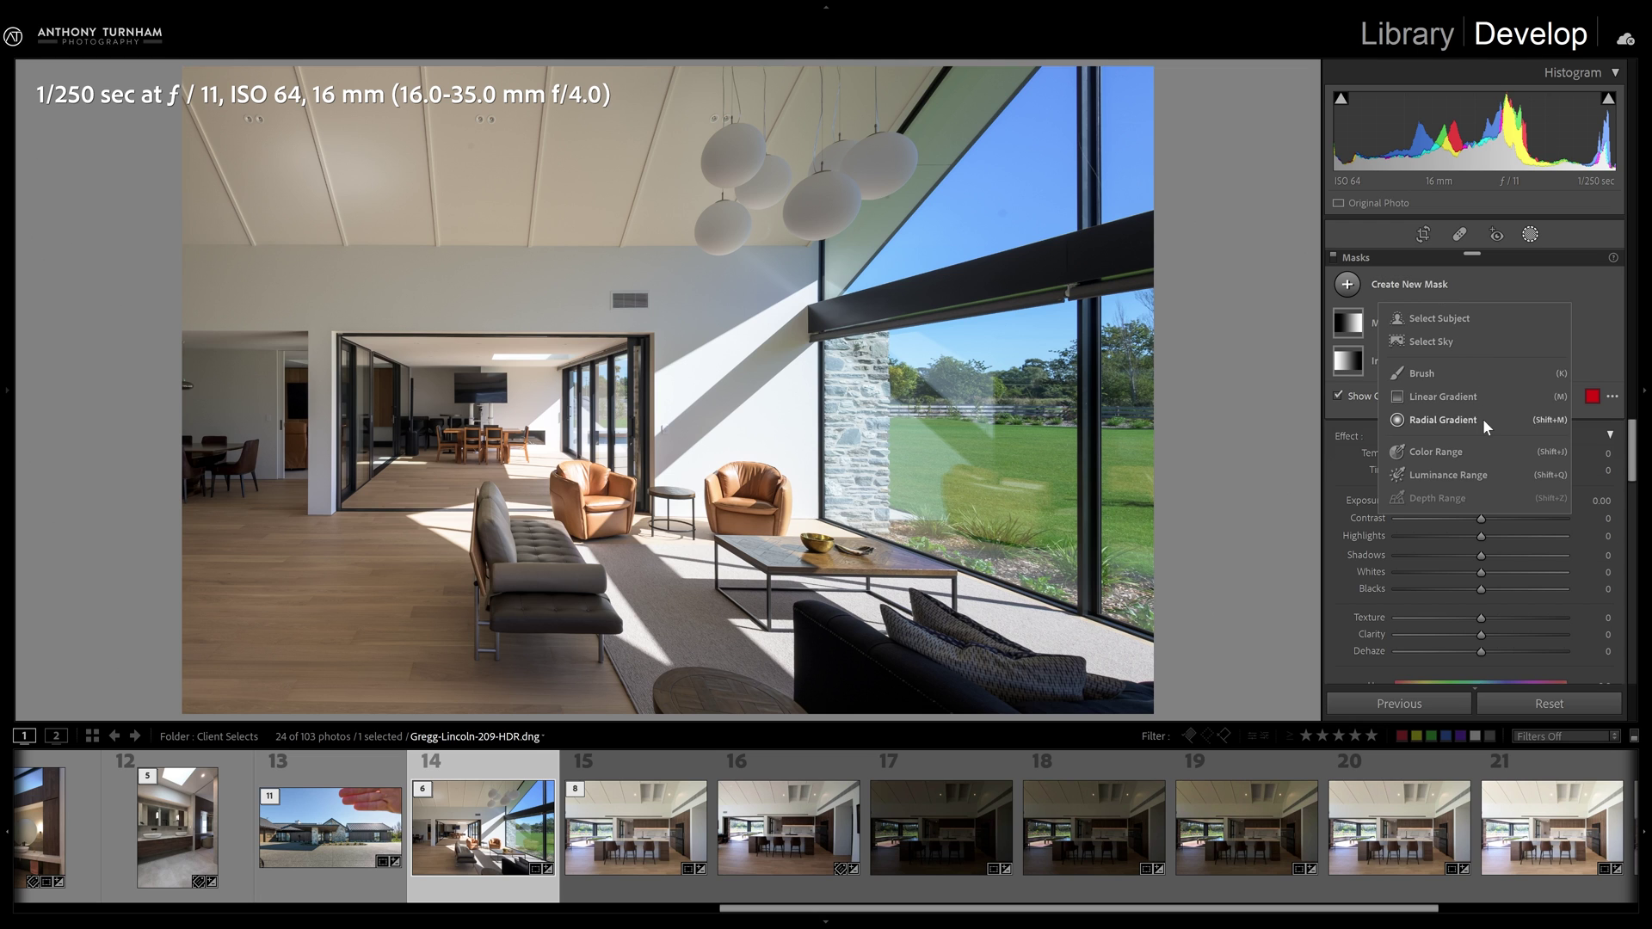
left_click(1443, 419)
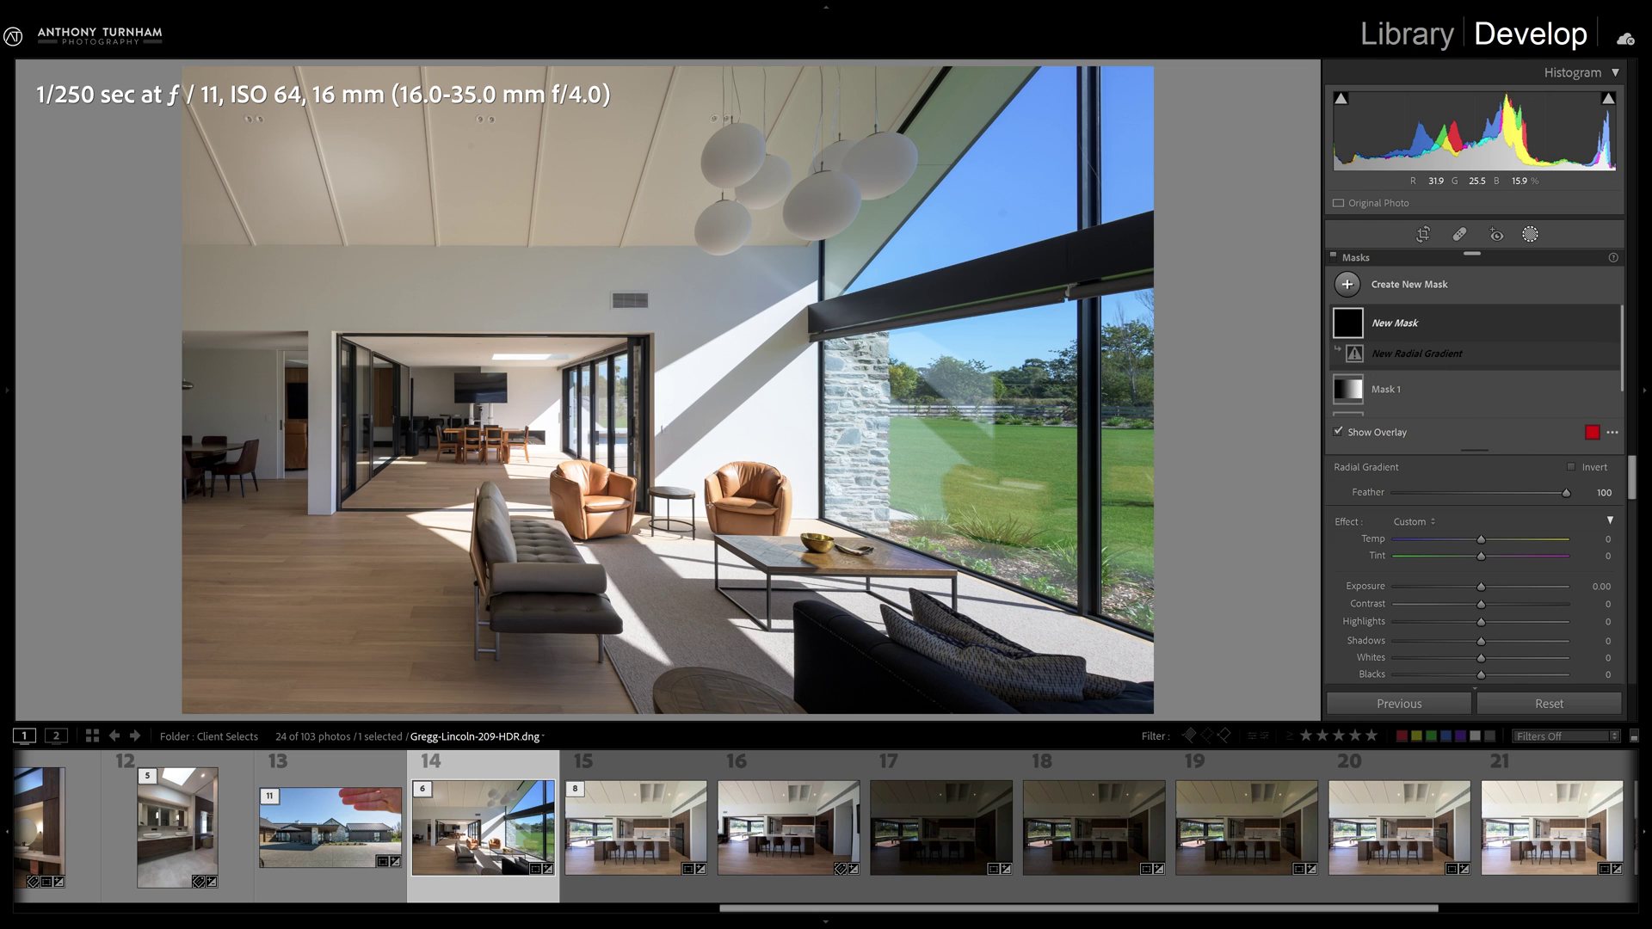
left_click_drag(740, 509, 702, 494)
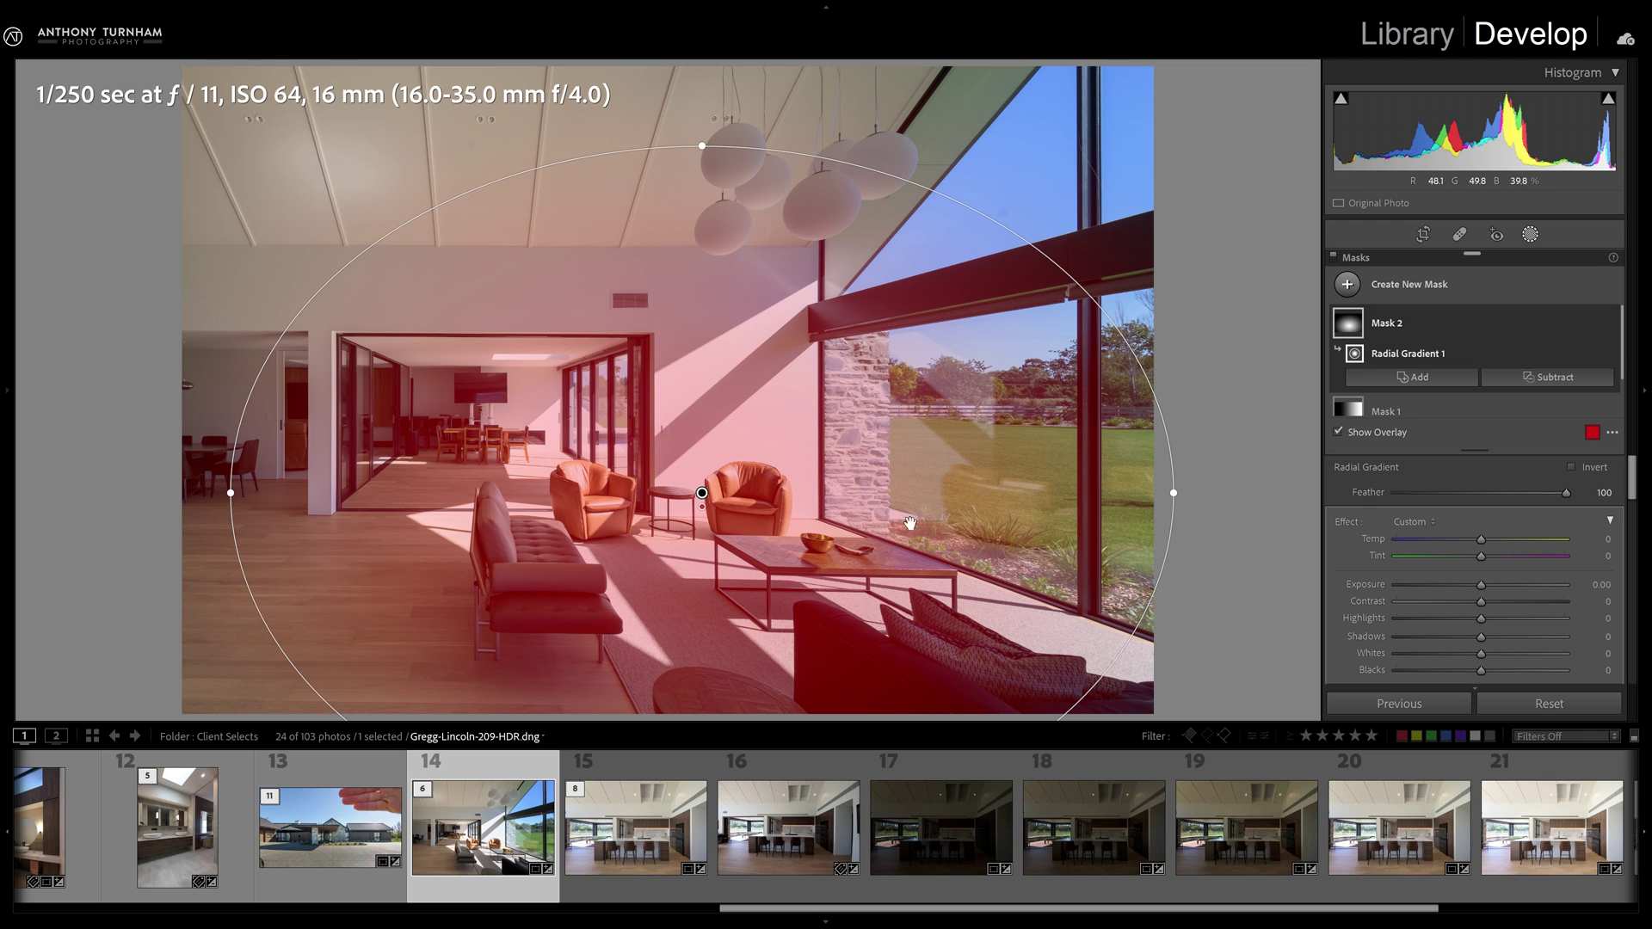
mouse_move(696, 473)
left_mouse_down()
mouse_move(680, 470)
mouse_move(699, 471)
left_mouse_up()
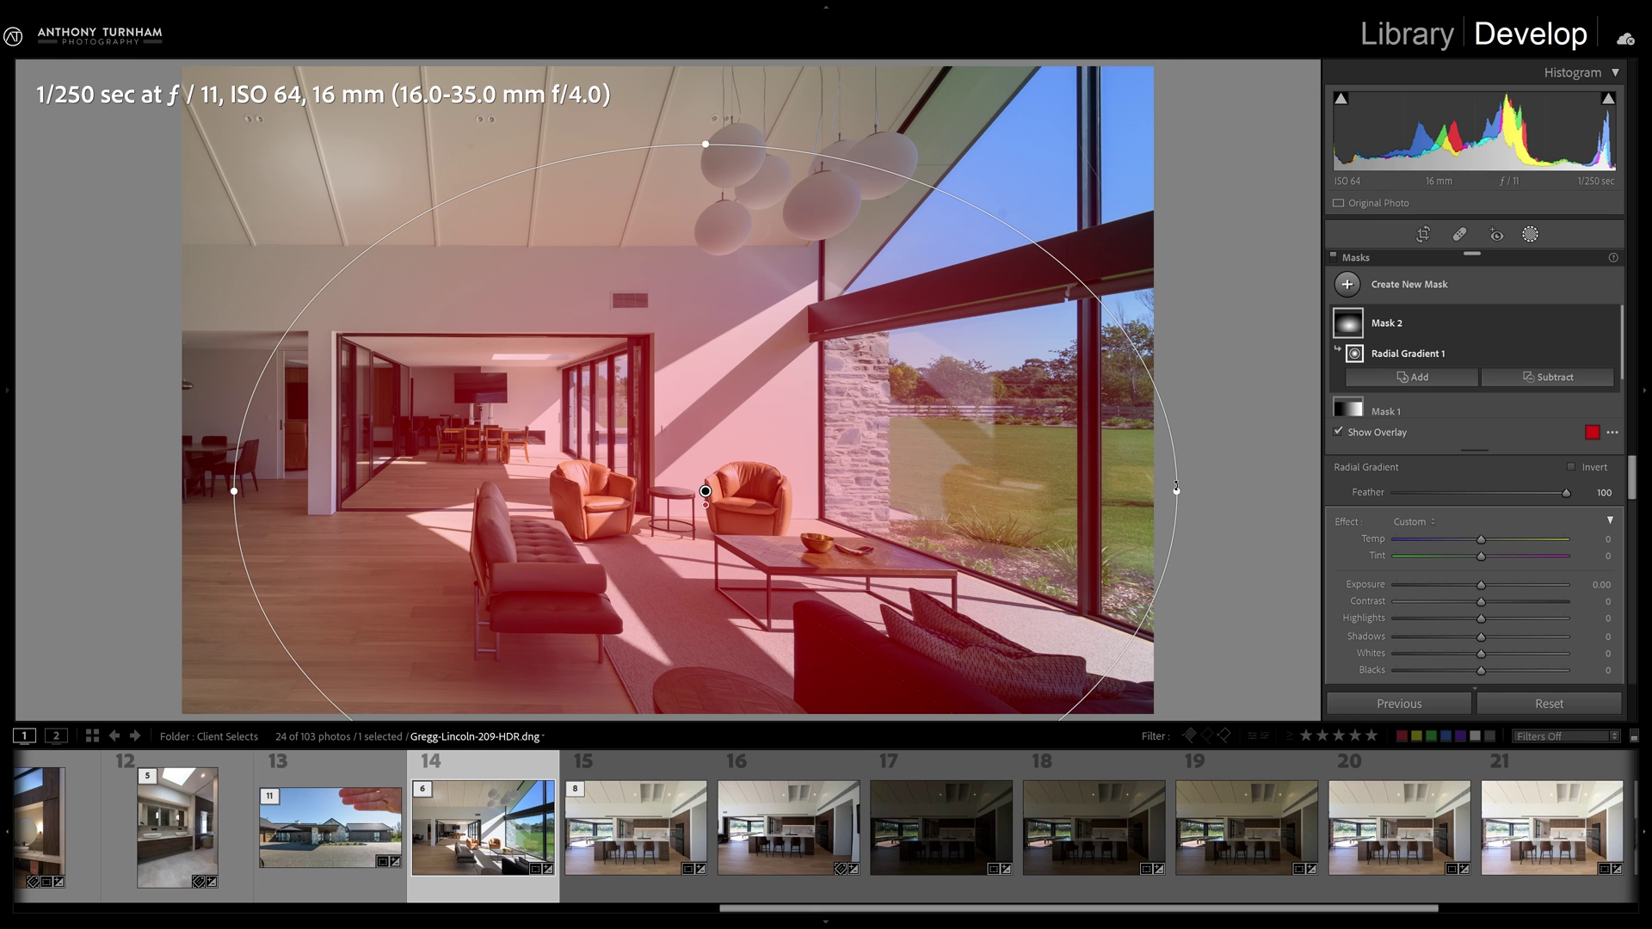
left_click_drag(1178, 493, 775, 492)
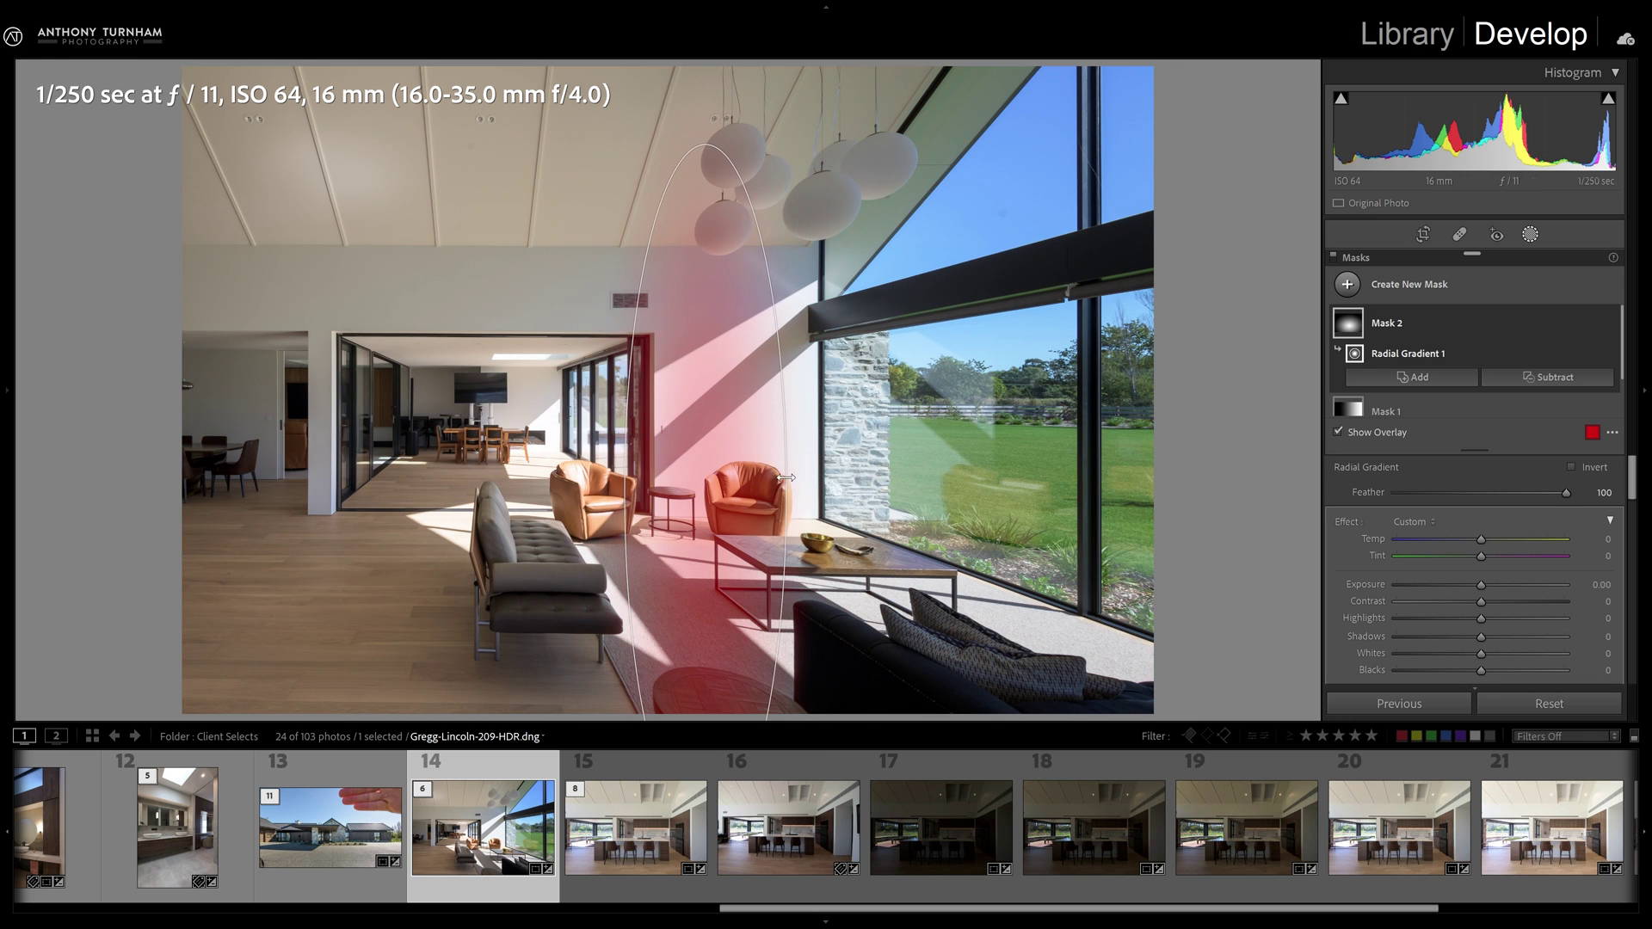
left_click_drag(1480, 585, 1443, 585)
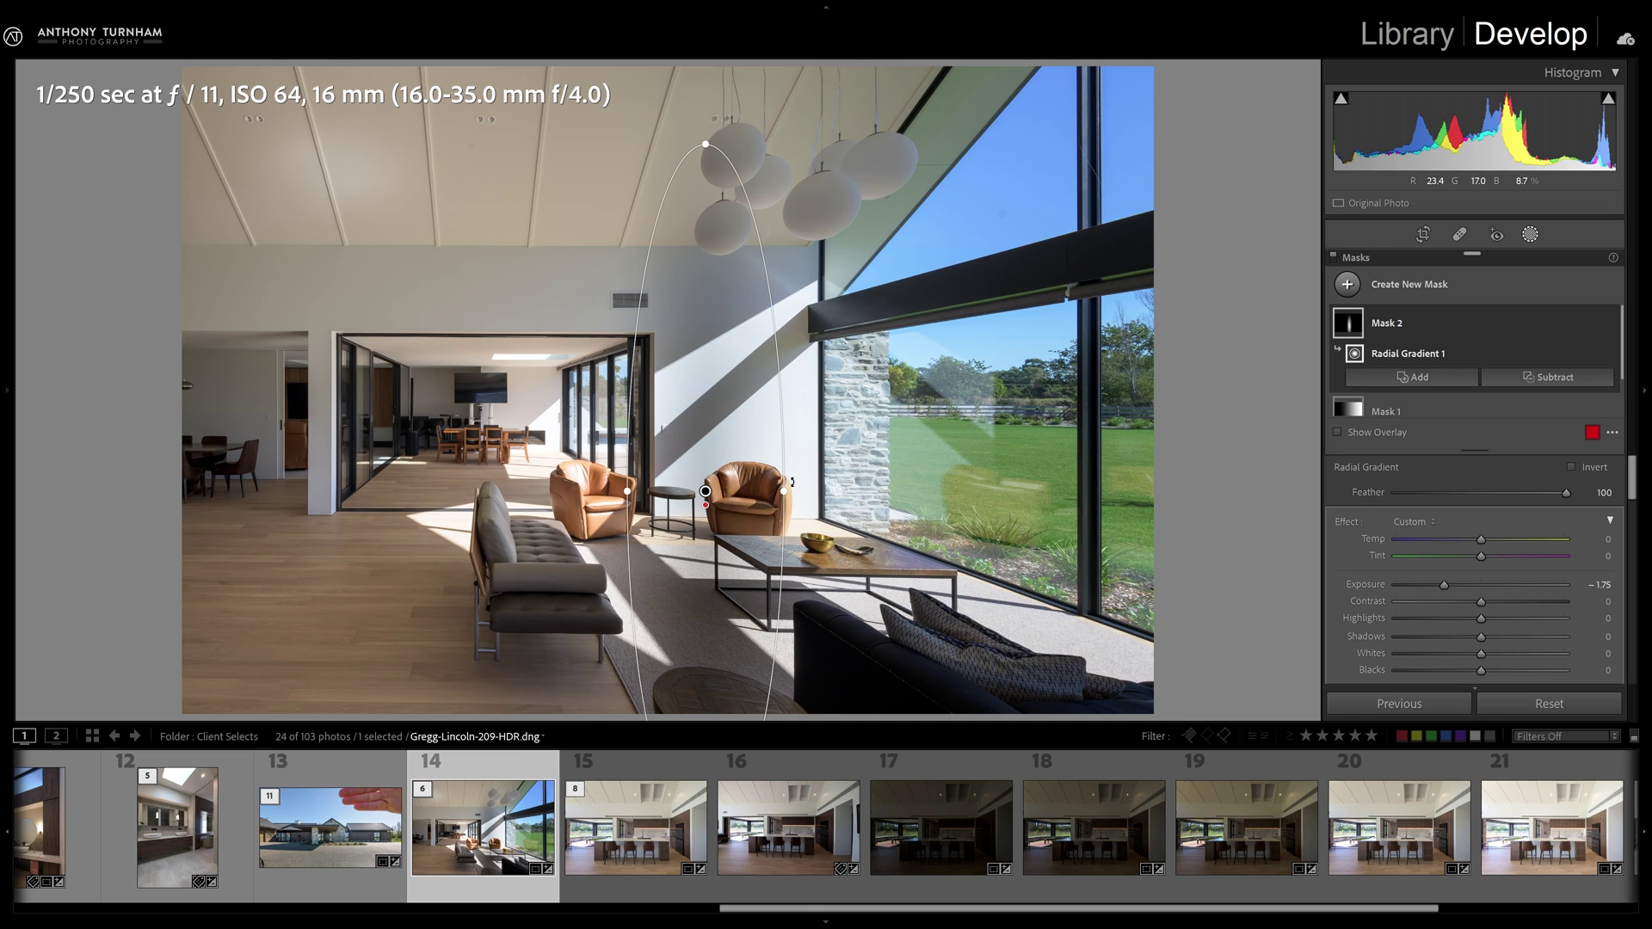
left_click(704, 494)
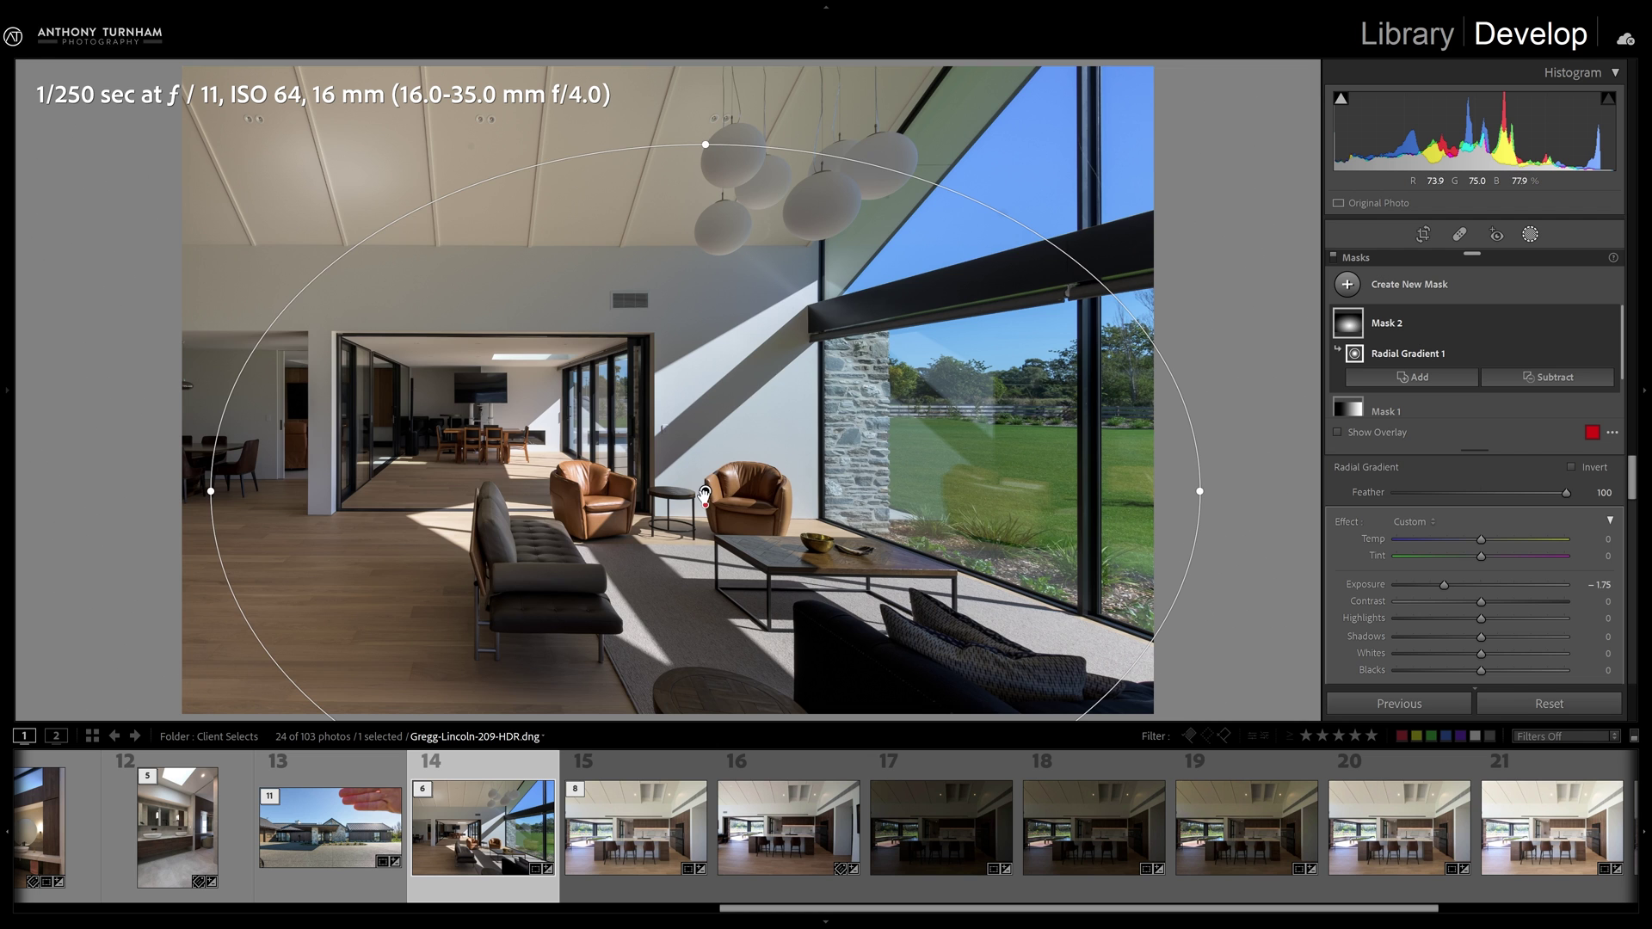
left_click_drag(705, 493, 735, 446)
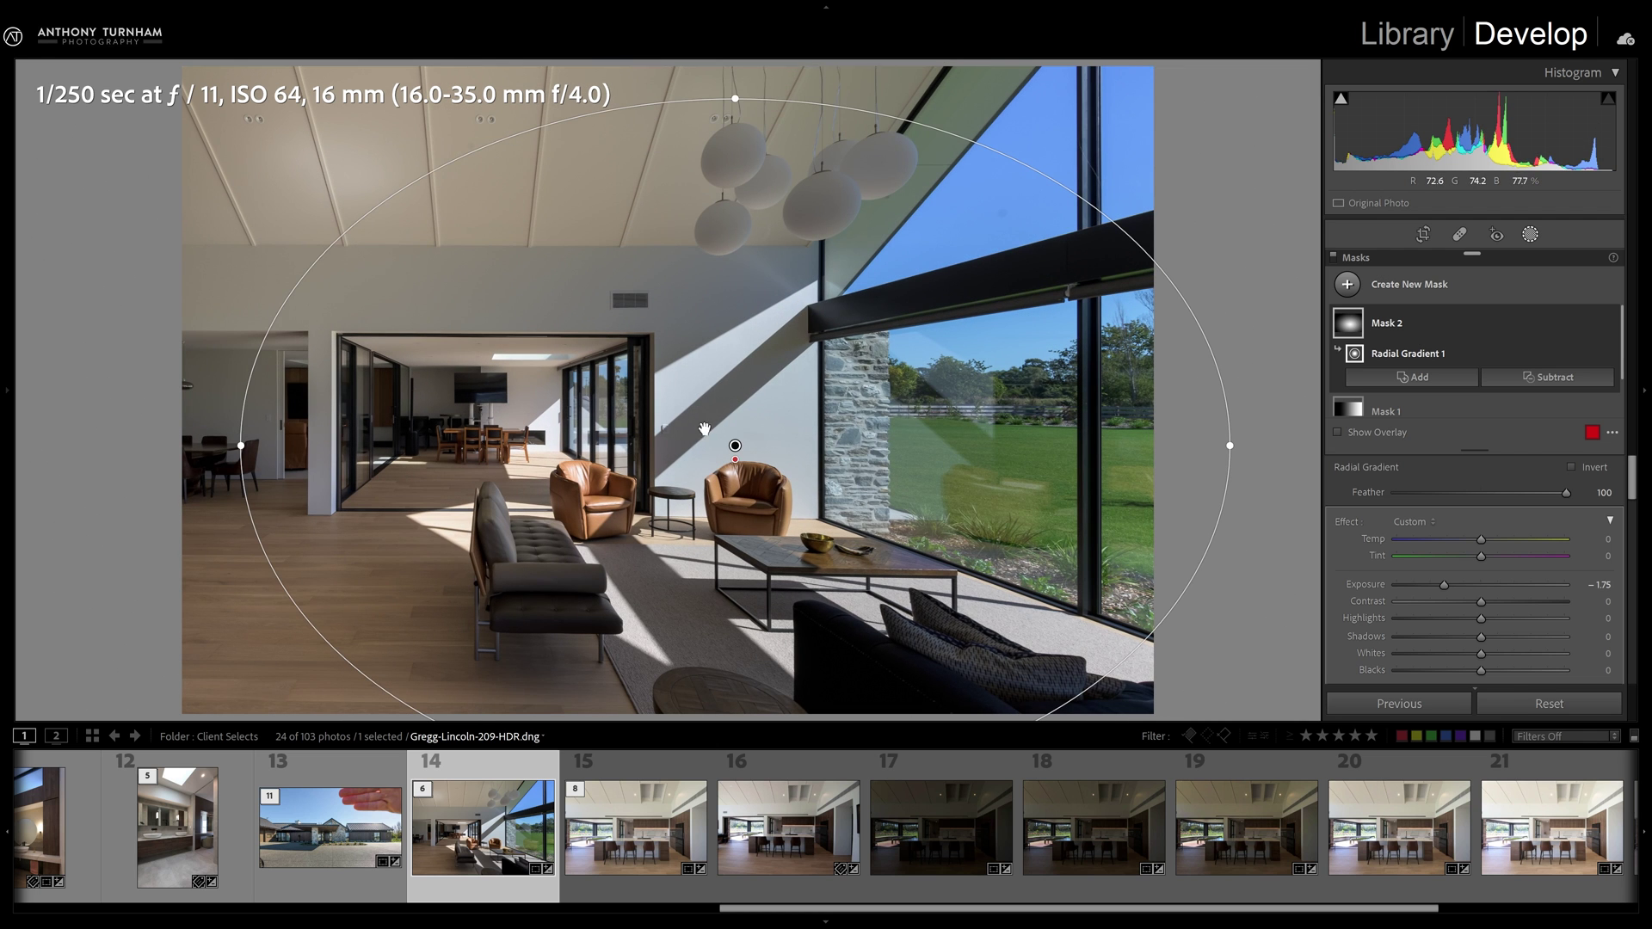
Reset the radial mask's Exposure, then darken it to −0.20
double_click(1443, 584)
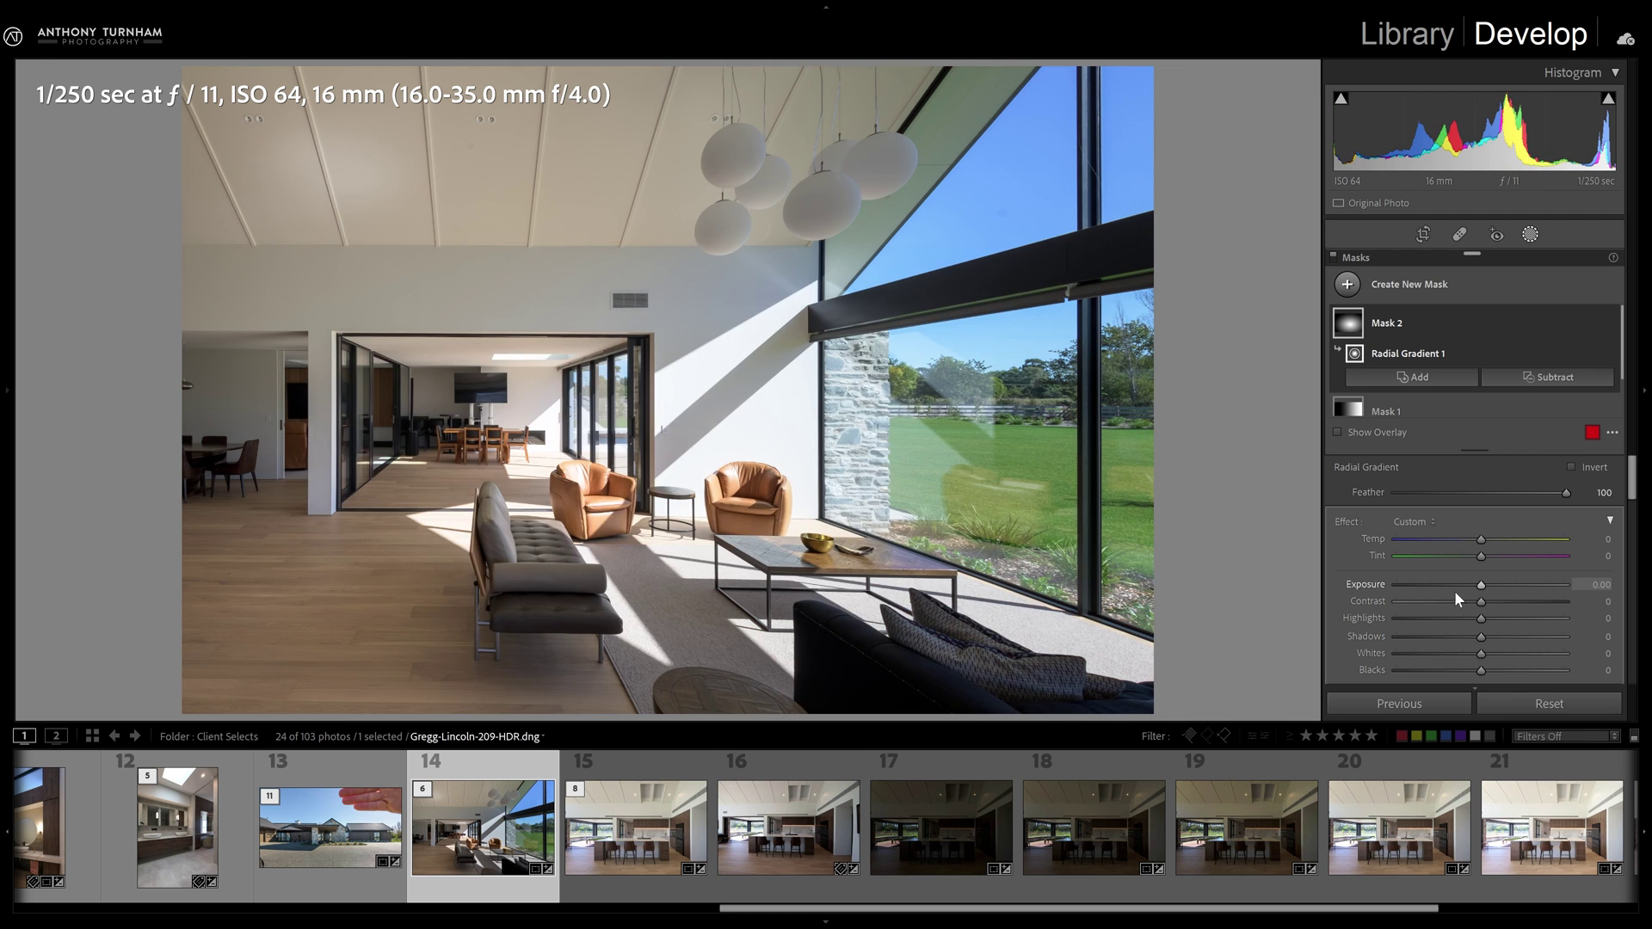
key("o")
scroll(1495, 600, "down", 2)
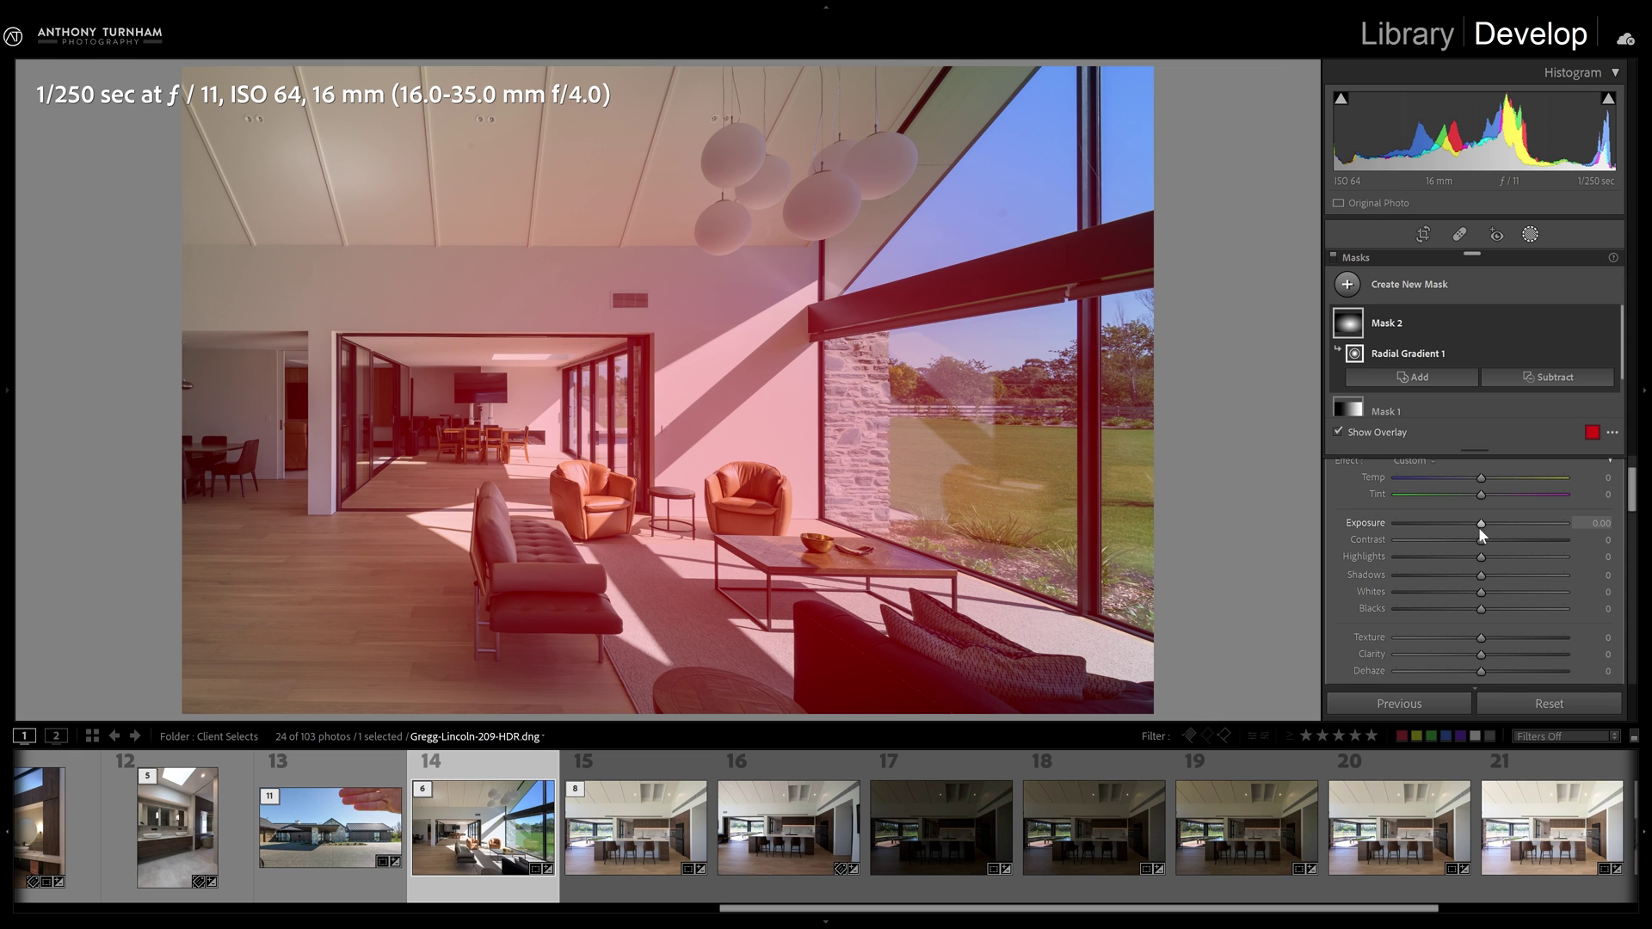
key("o")
left_click_drag(1478, 526, 1444, 565)
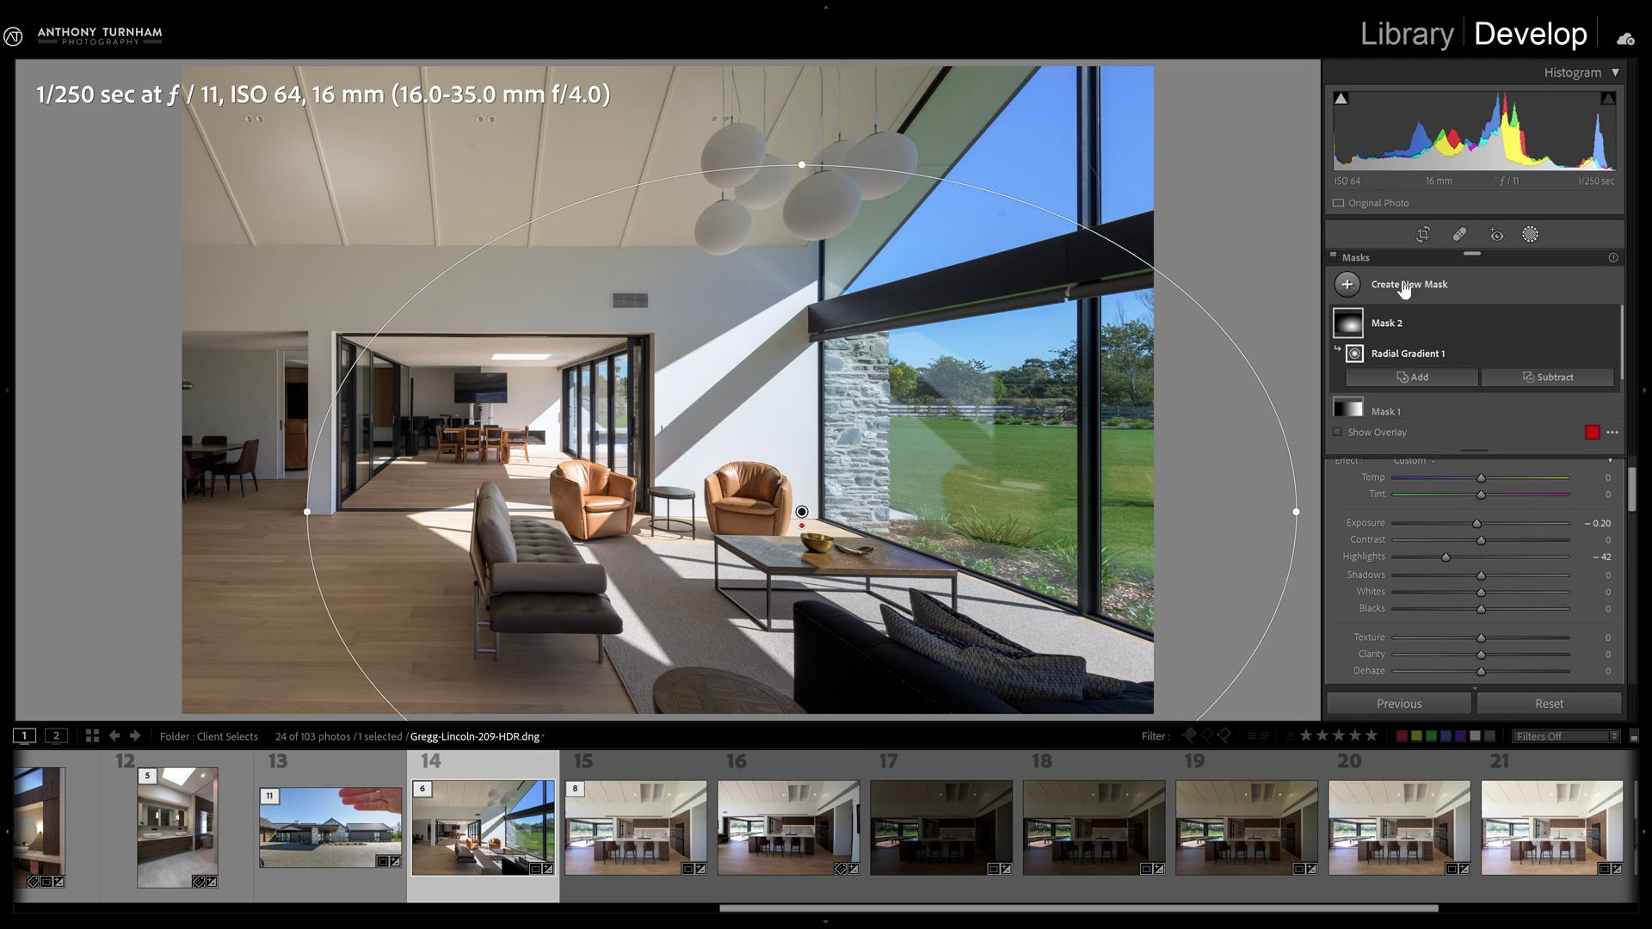
Create a luminance range mask sampled from the bright areas, lowering Exposure and Highlights to about −47
left_click(1452, 288)
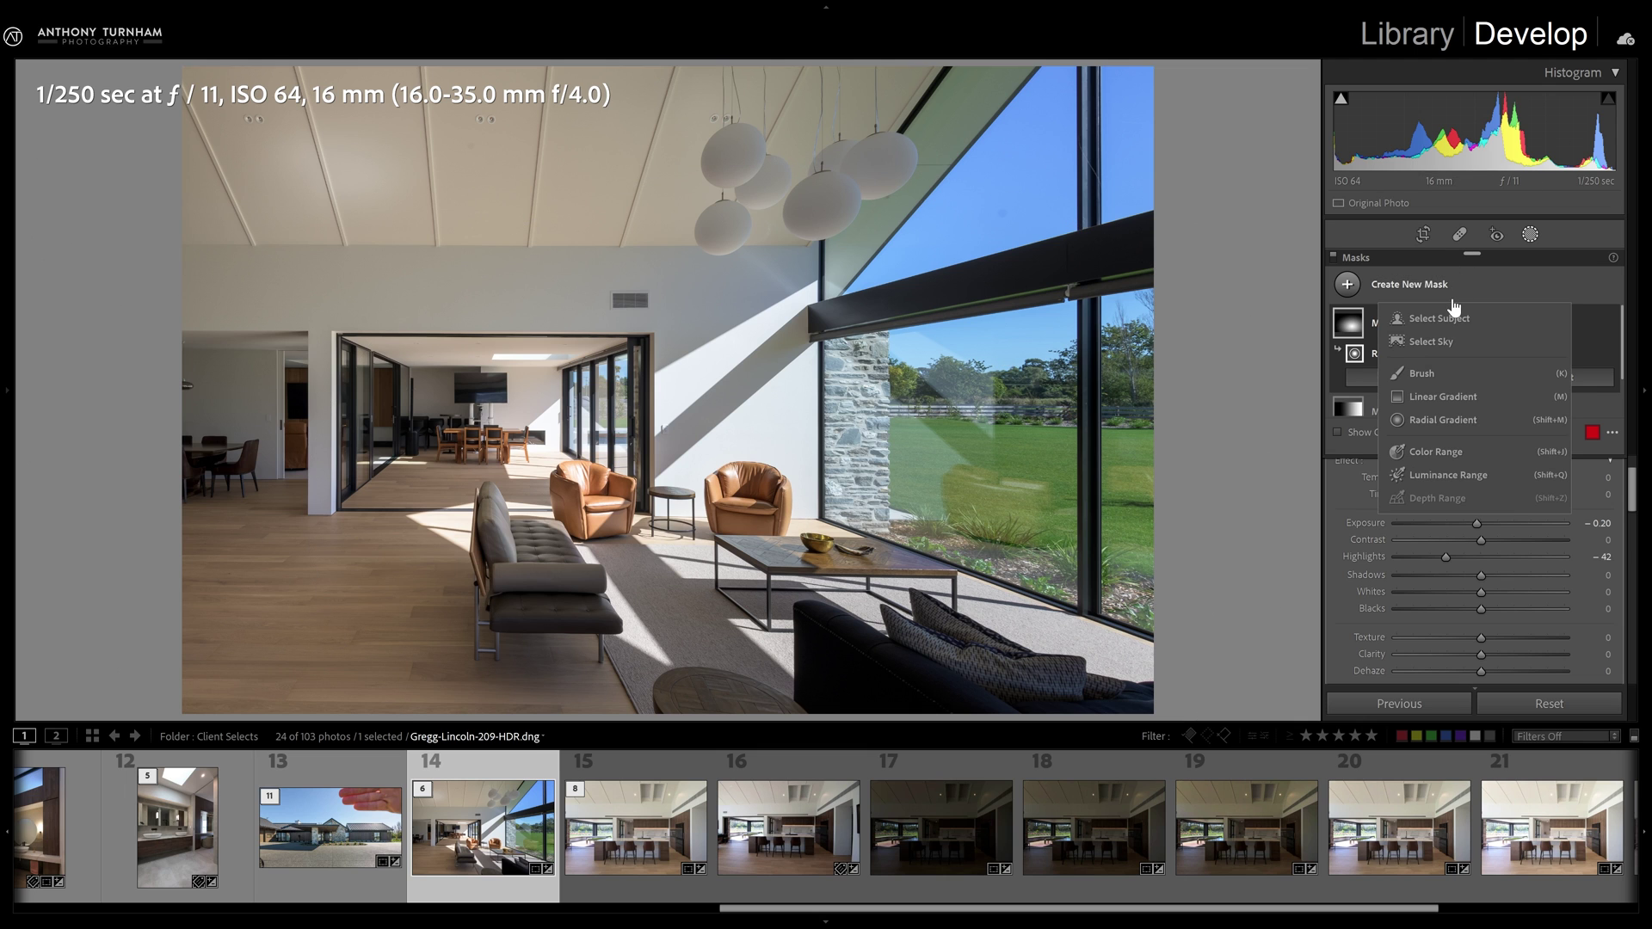
left_click(1437, 479)
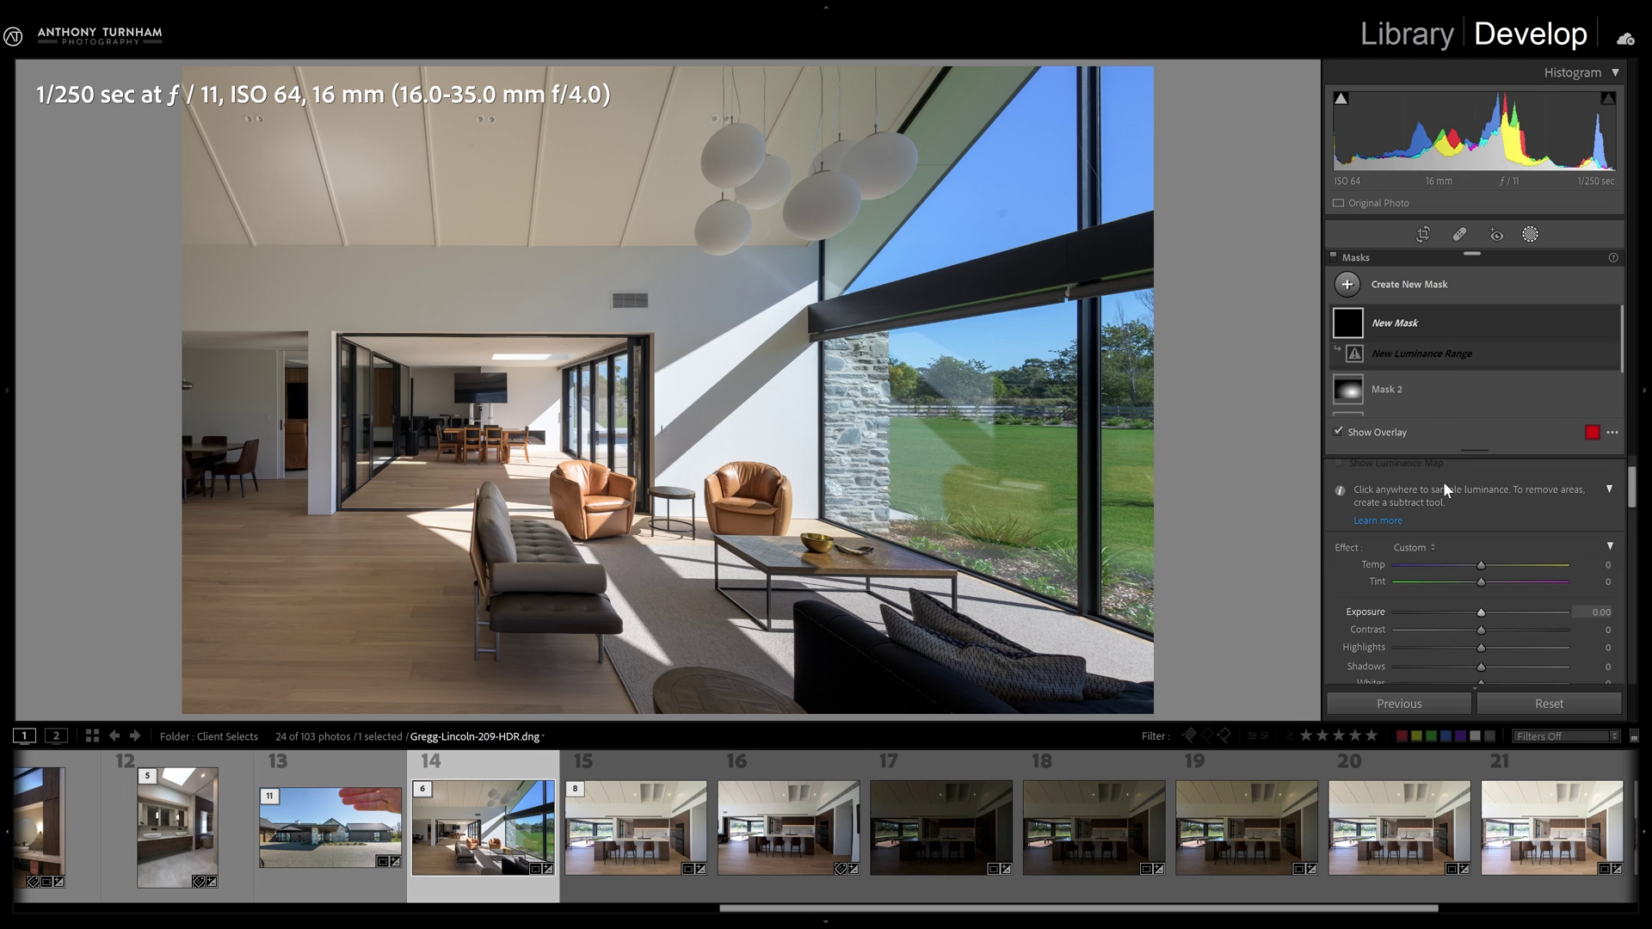
left_click(554, 427)
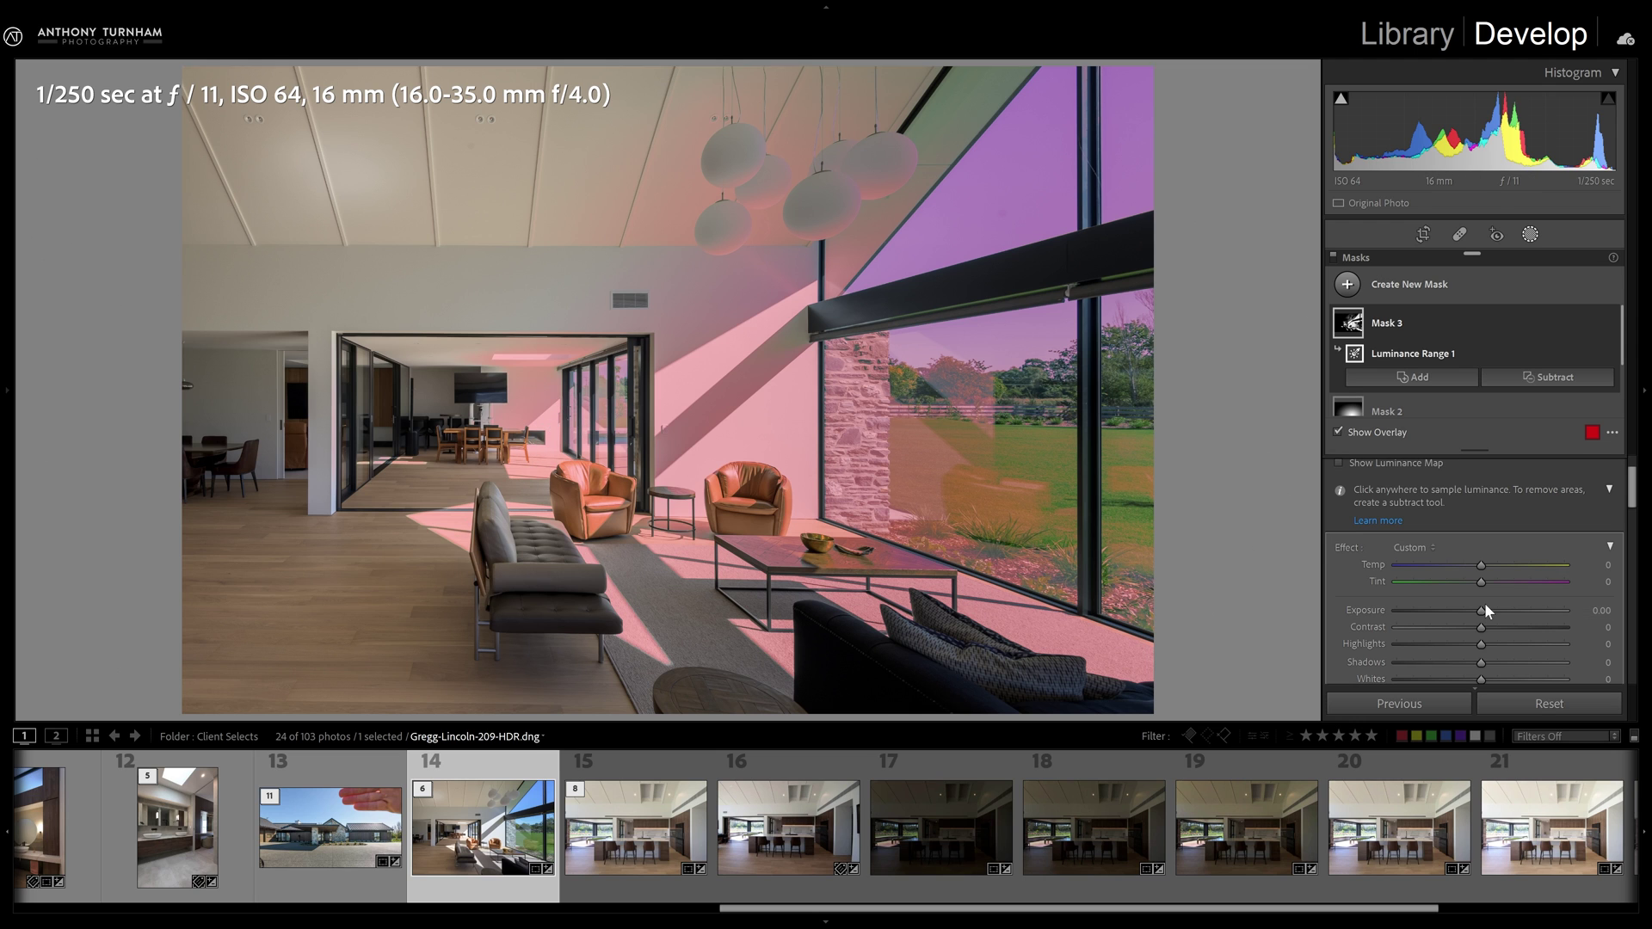
key("o")
left_click_drag(1478, 609, 1467, 612)
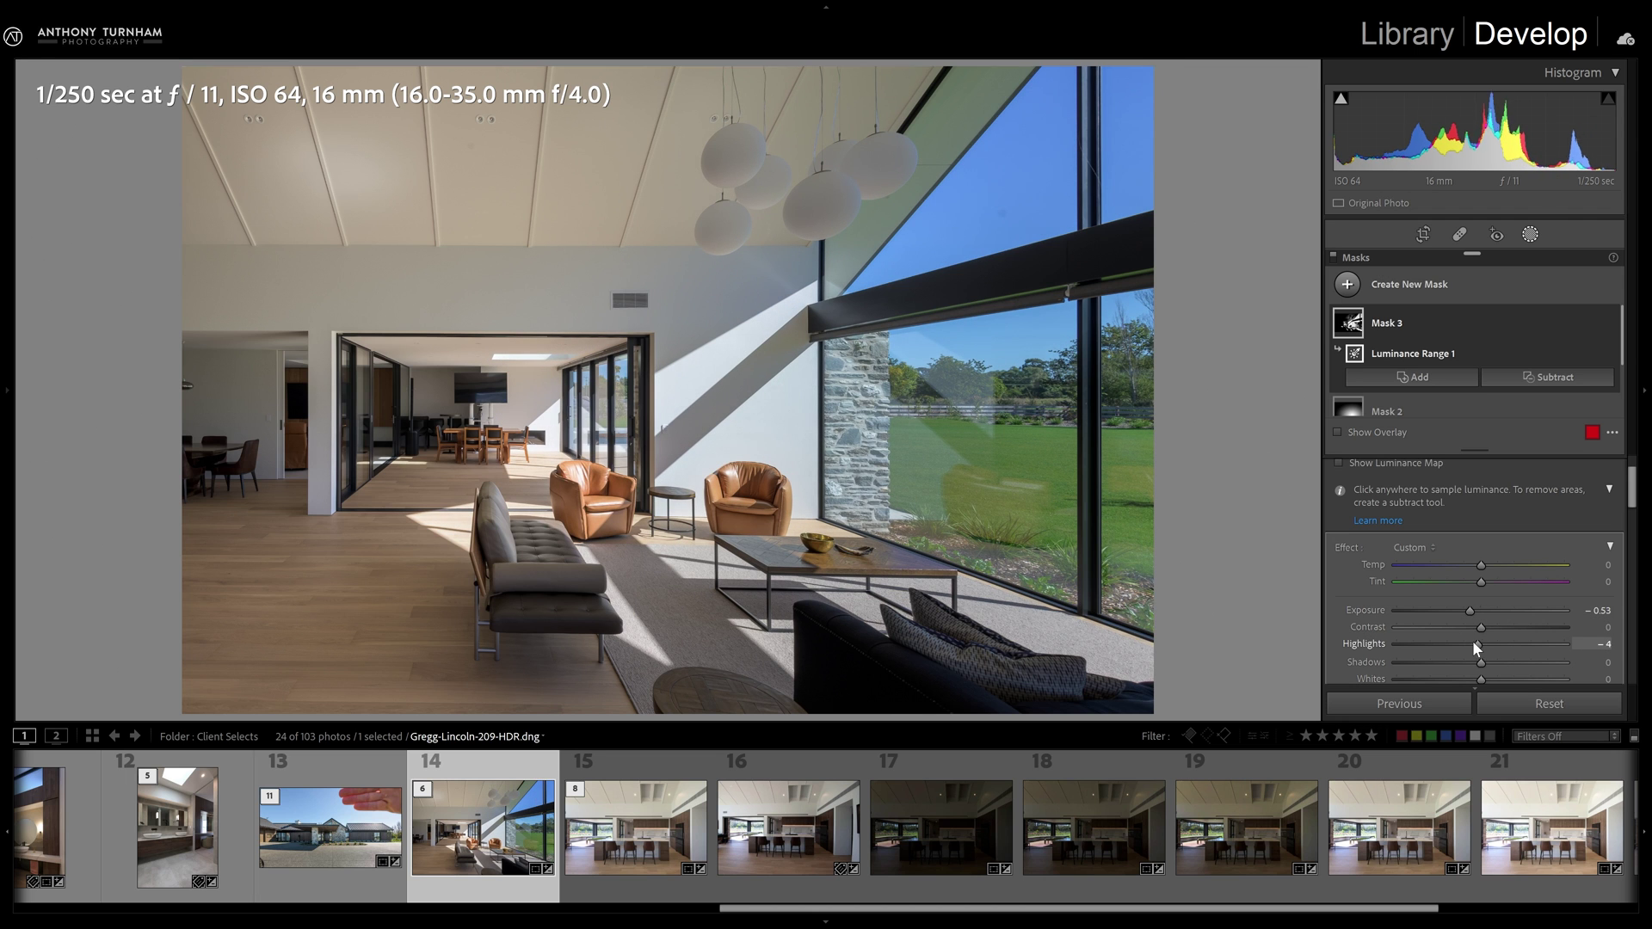
left_click_drag(1473, 645, 1345, 635)
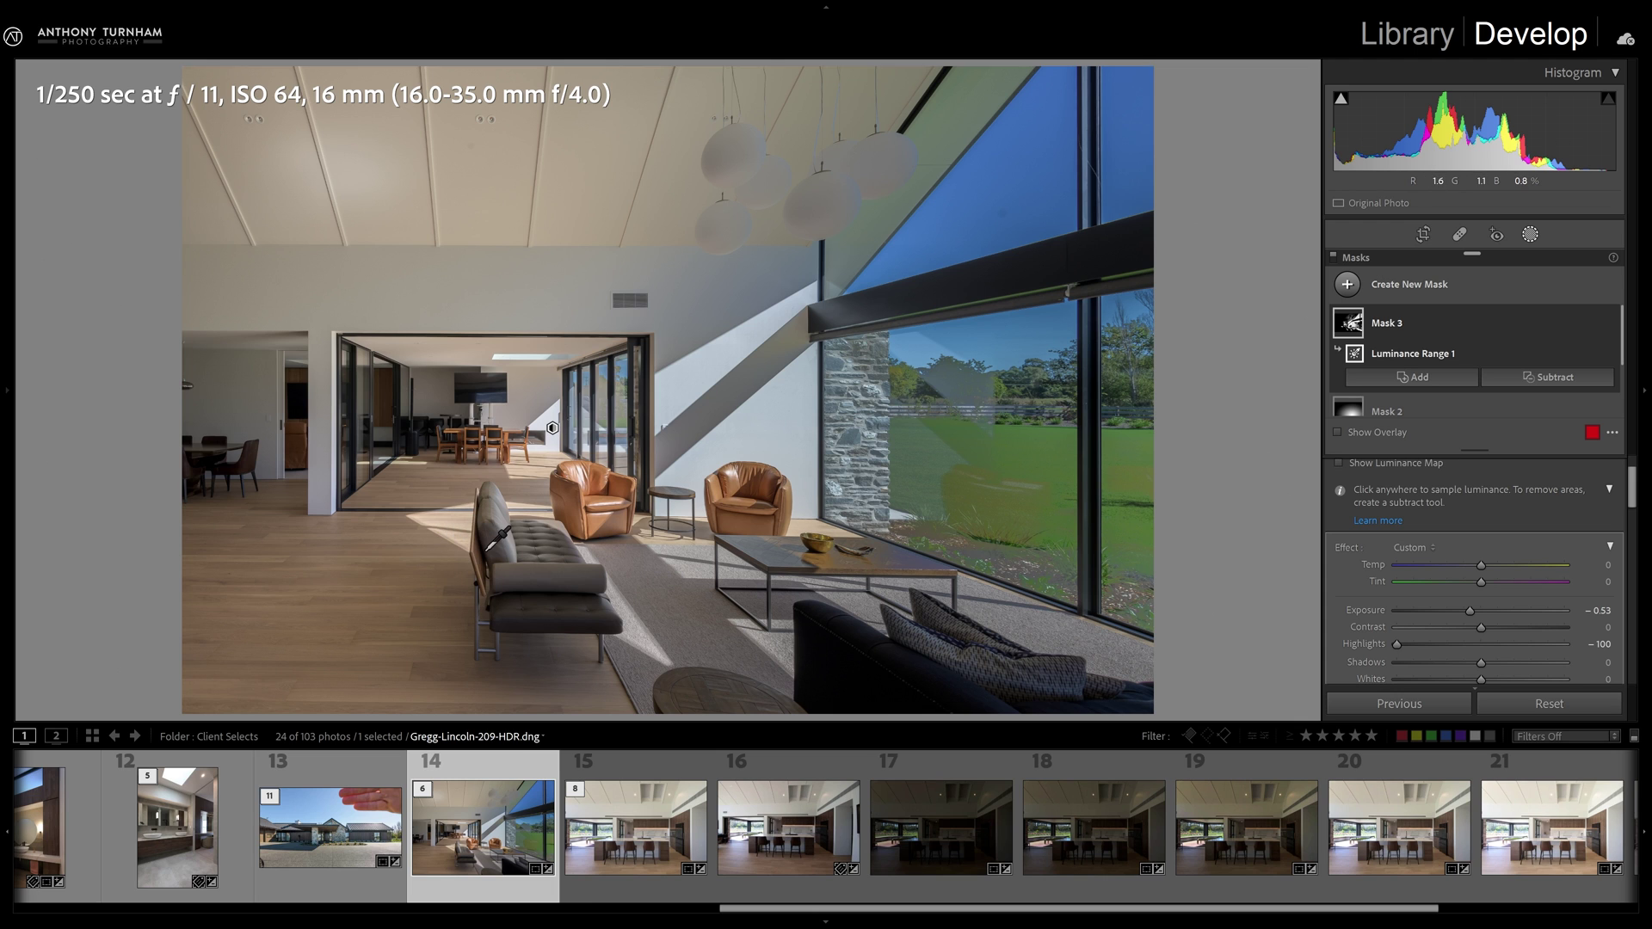
left_click_drag(1396, 643, 1441, 644)
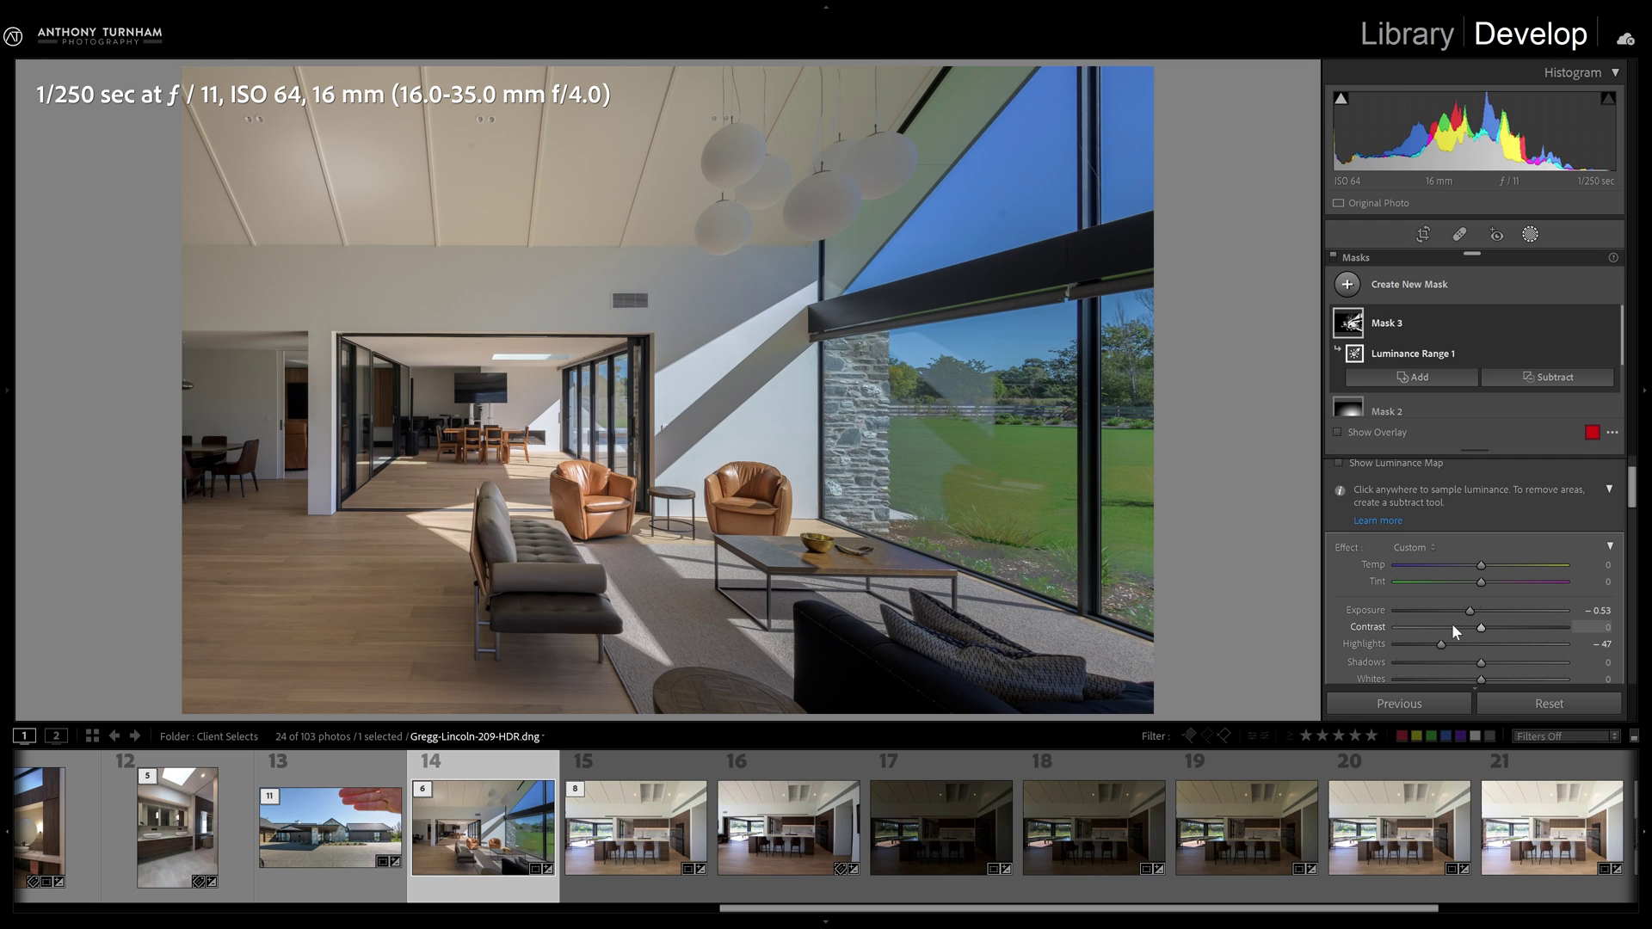
scroll(1452, 623, "up", 2)
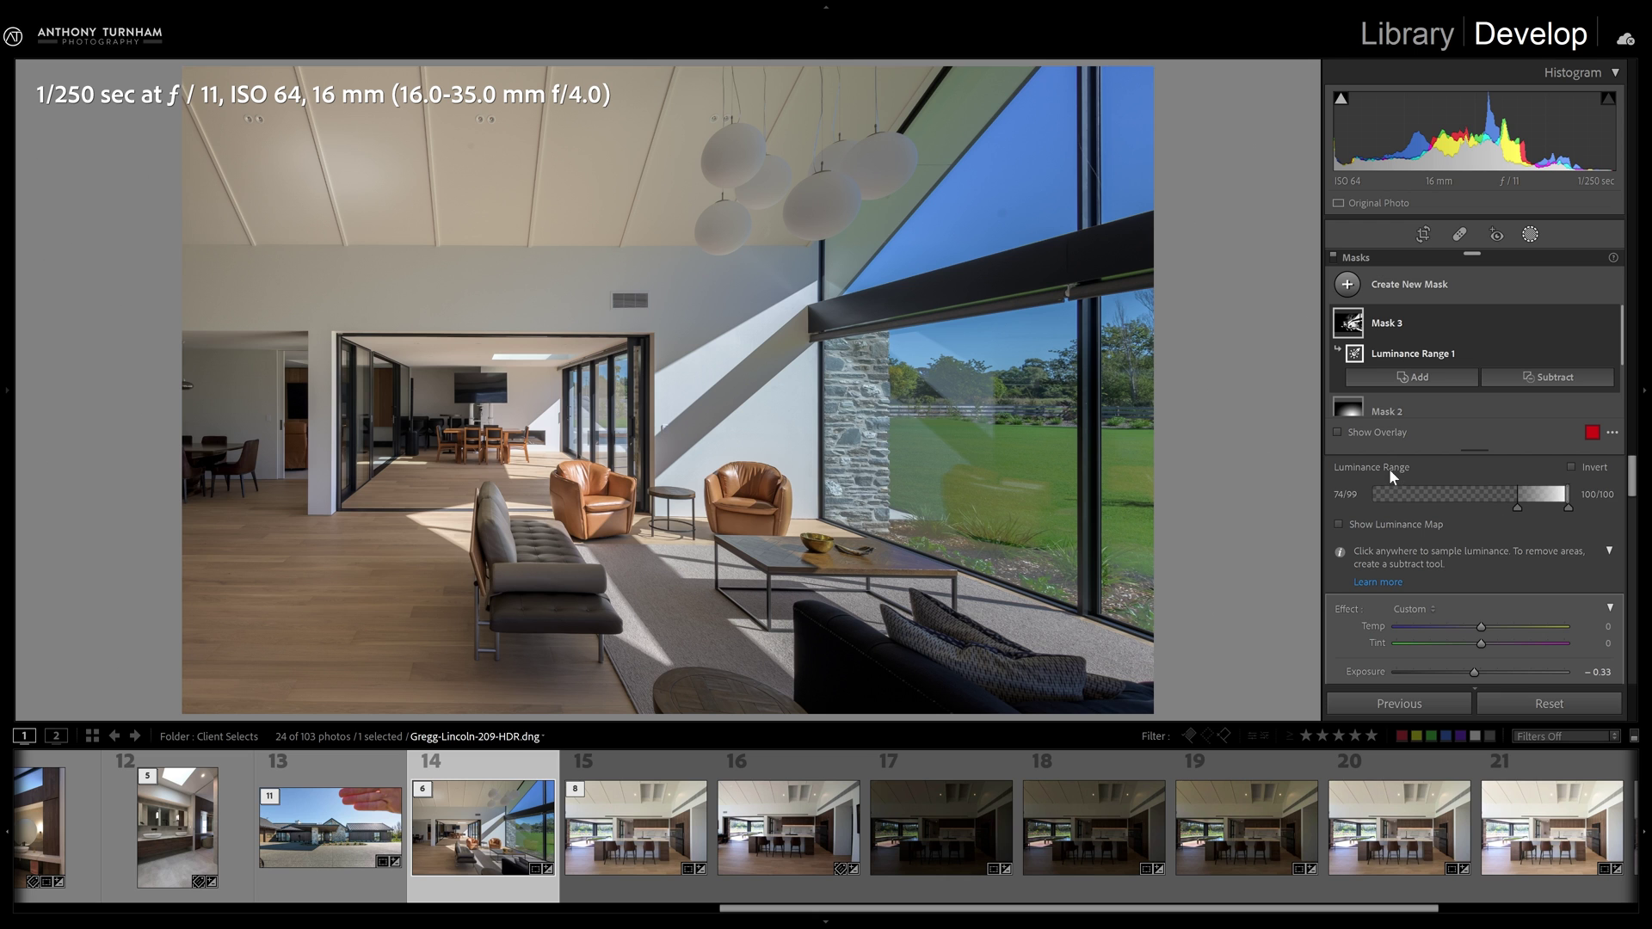
Narrow Mask 3's luminance range to 92–100 and soften its lower falloff
left_click_drag(1516, 508, 1547, 508)
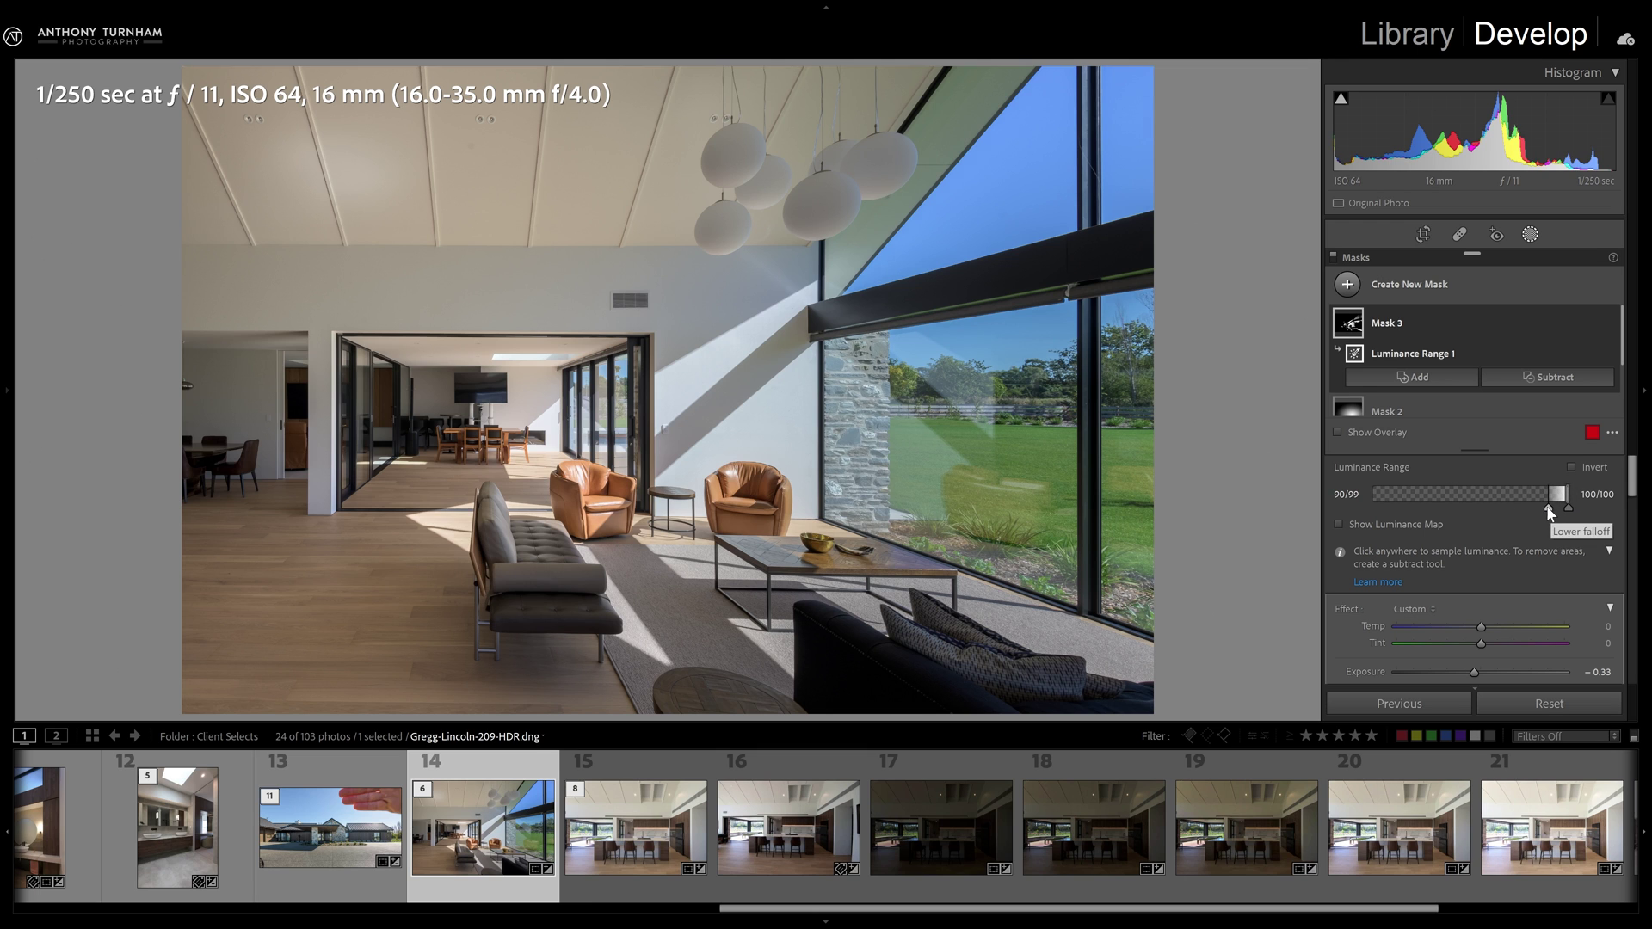
left_click_drag(1551, 505, 1543, 502)
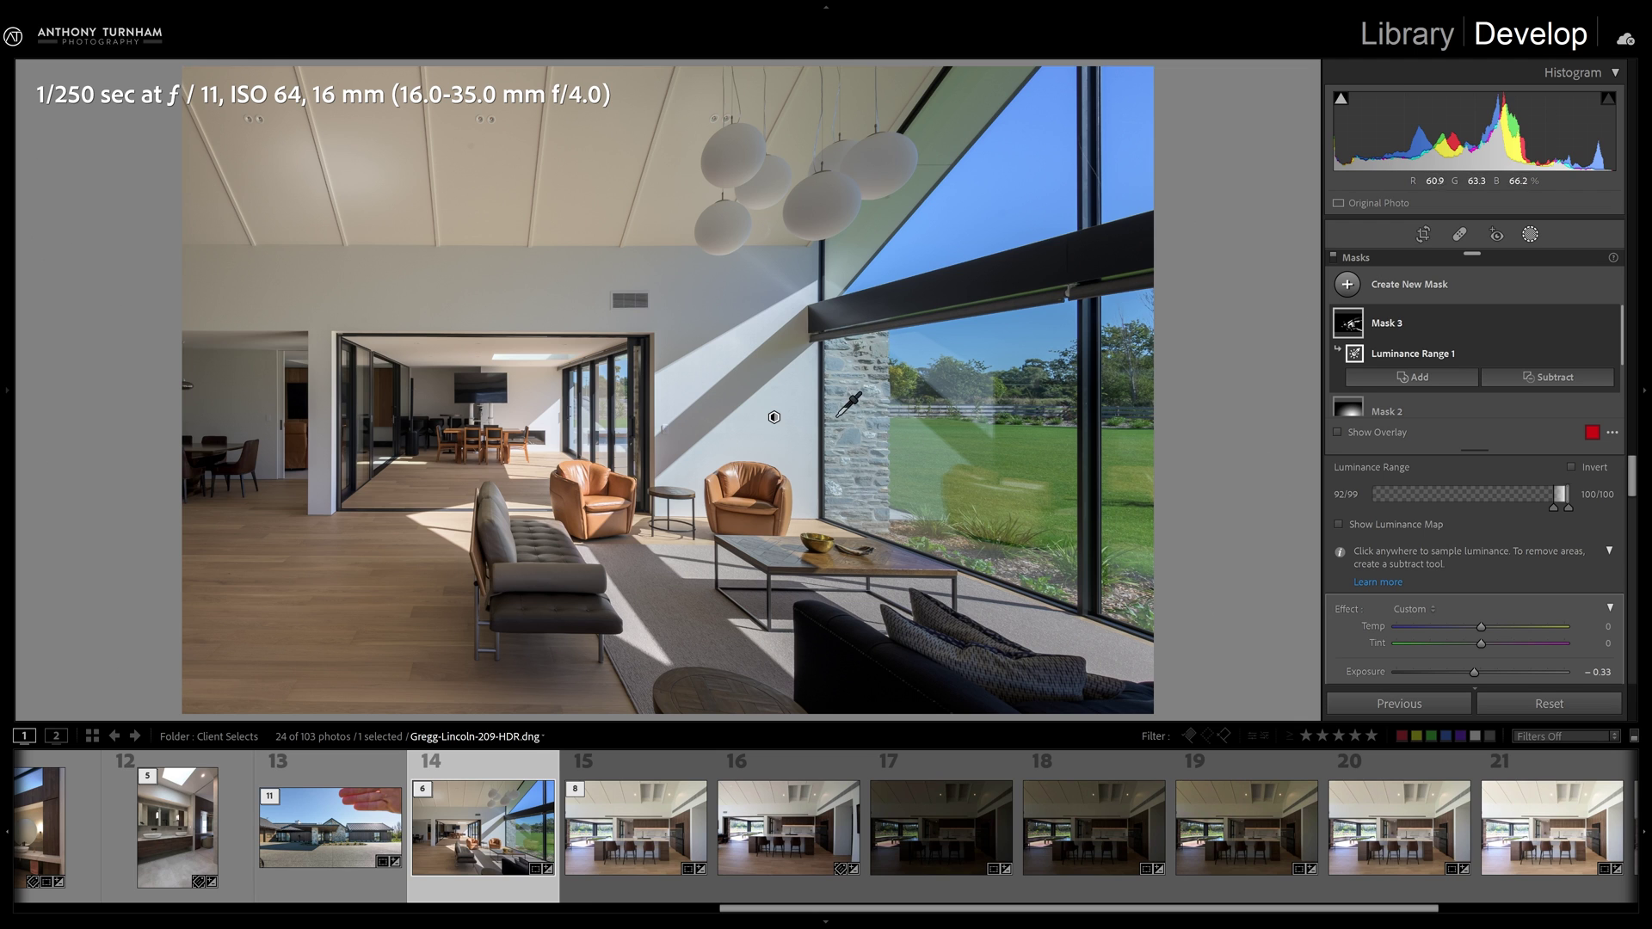
Subtract a smaller brush stroke down the stone wall from Mask 3, with density 37, then switch to brush B
left_click(1552, 379)
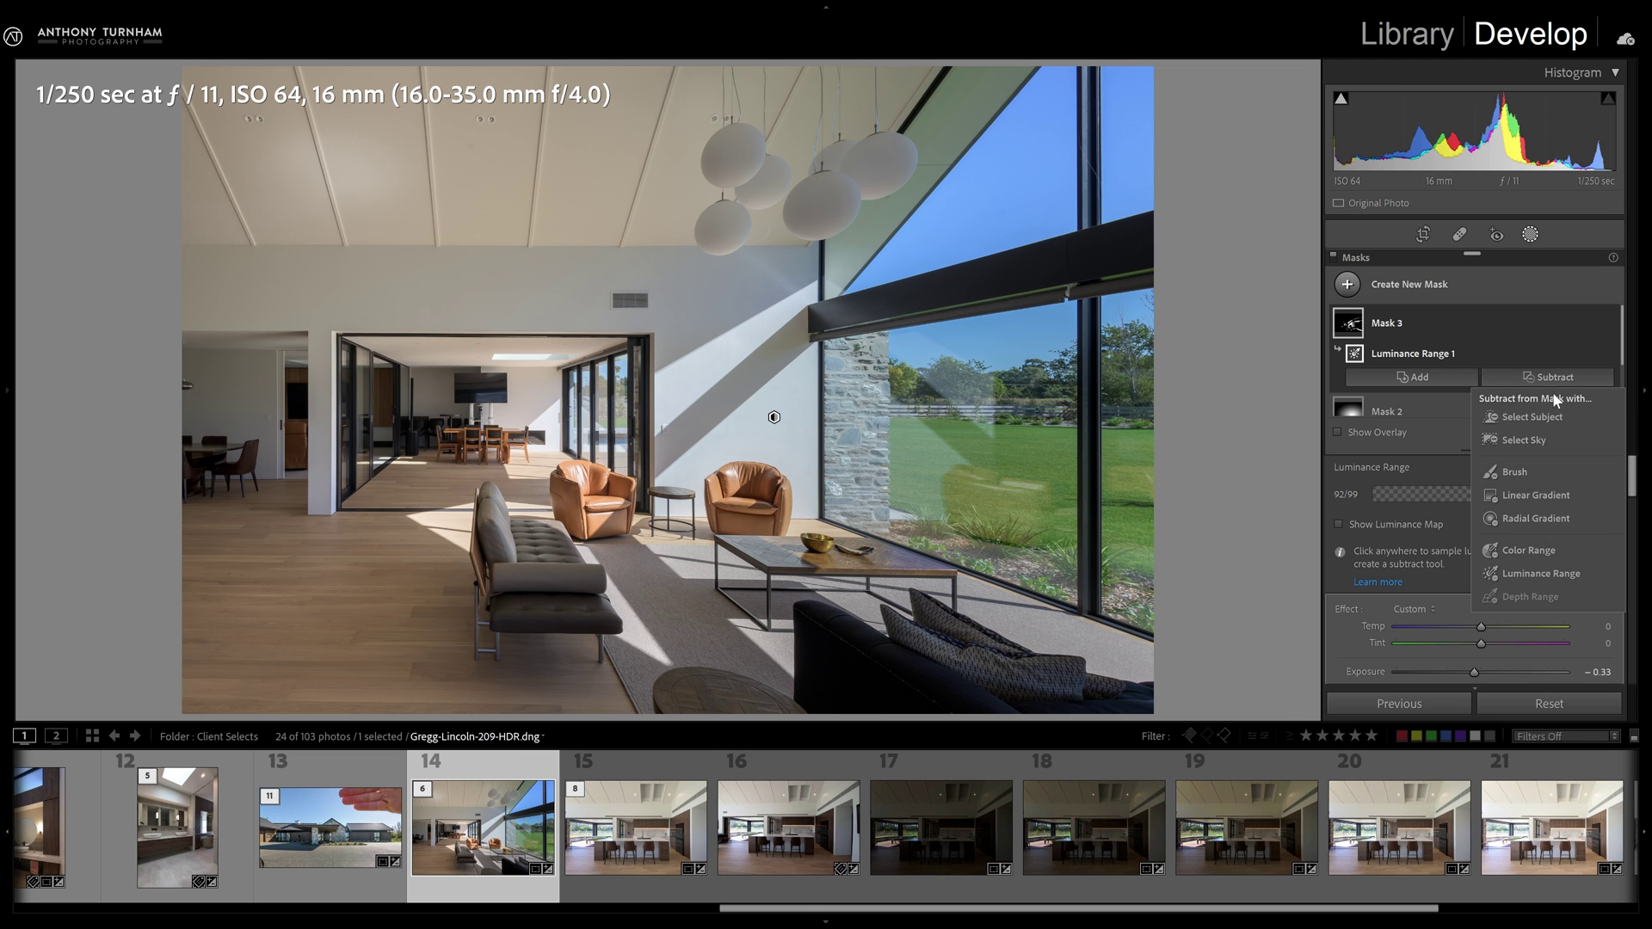
left_click(1540, 466)
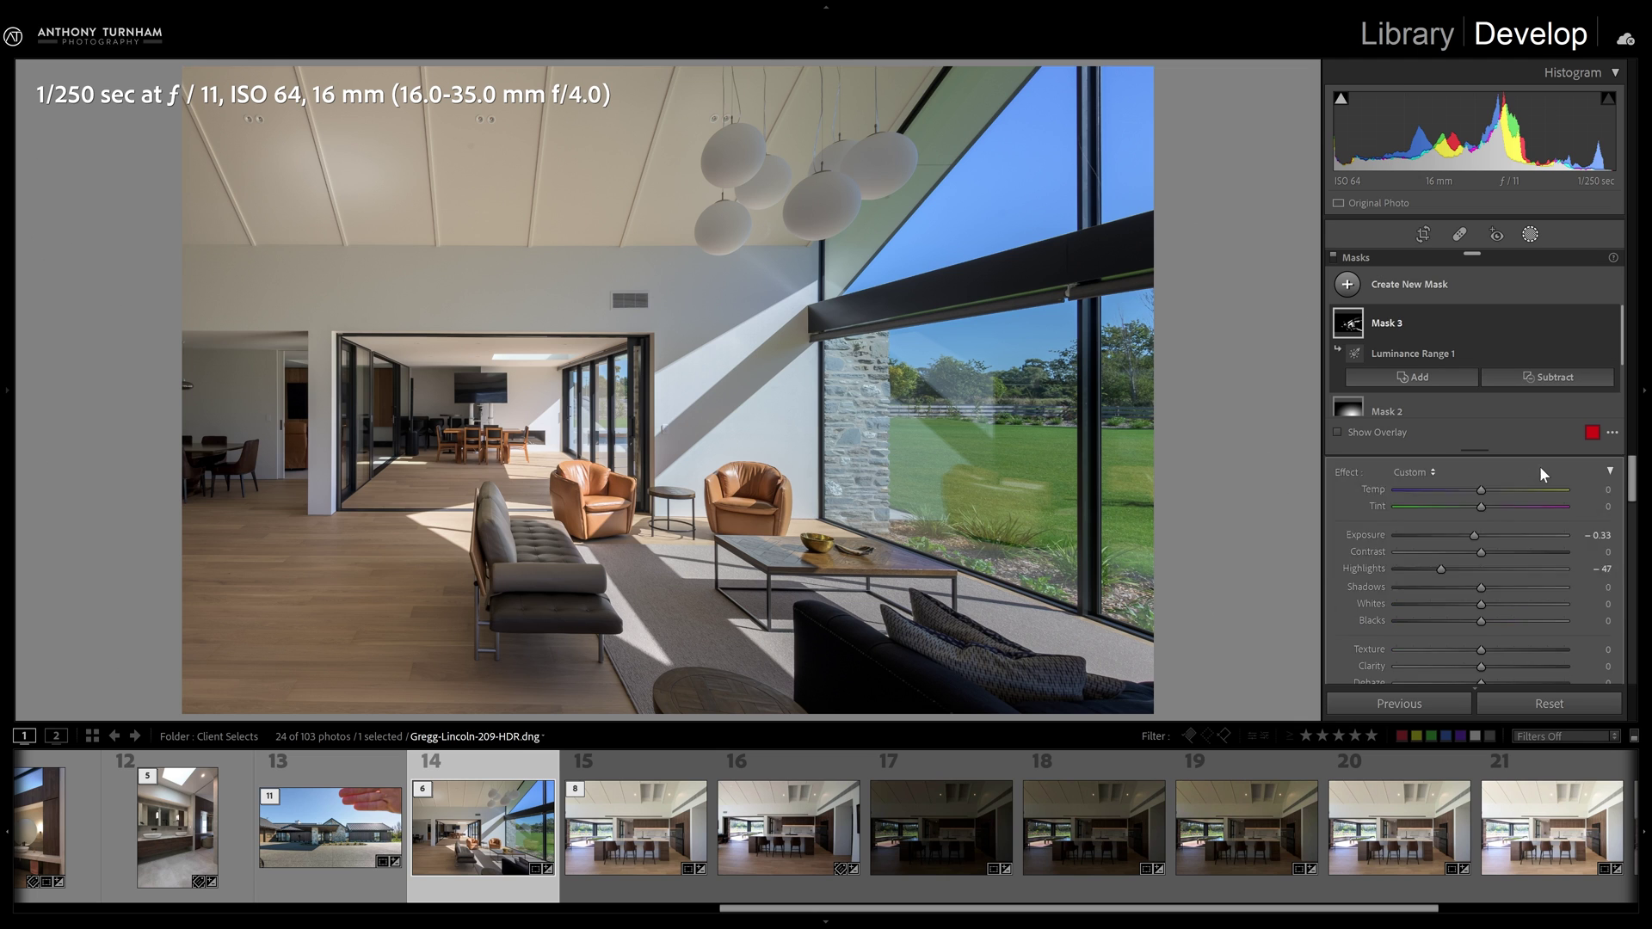
key("bracketleft")
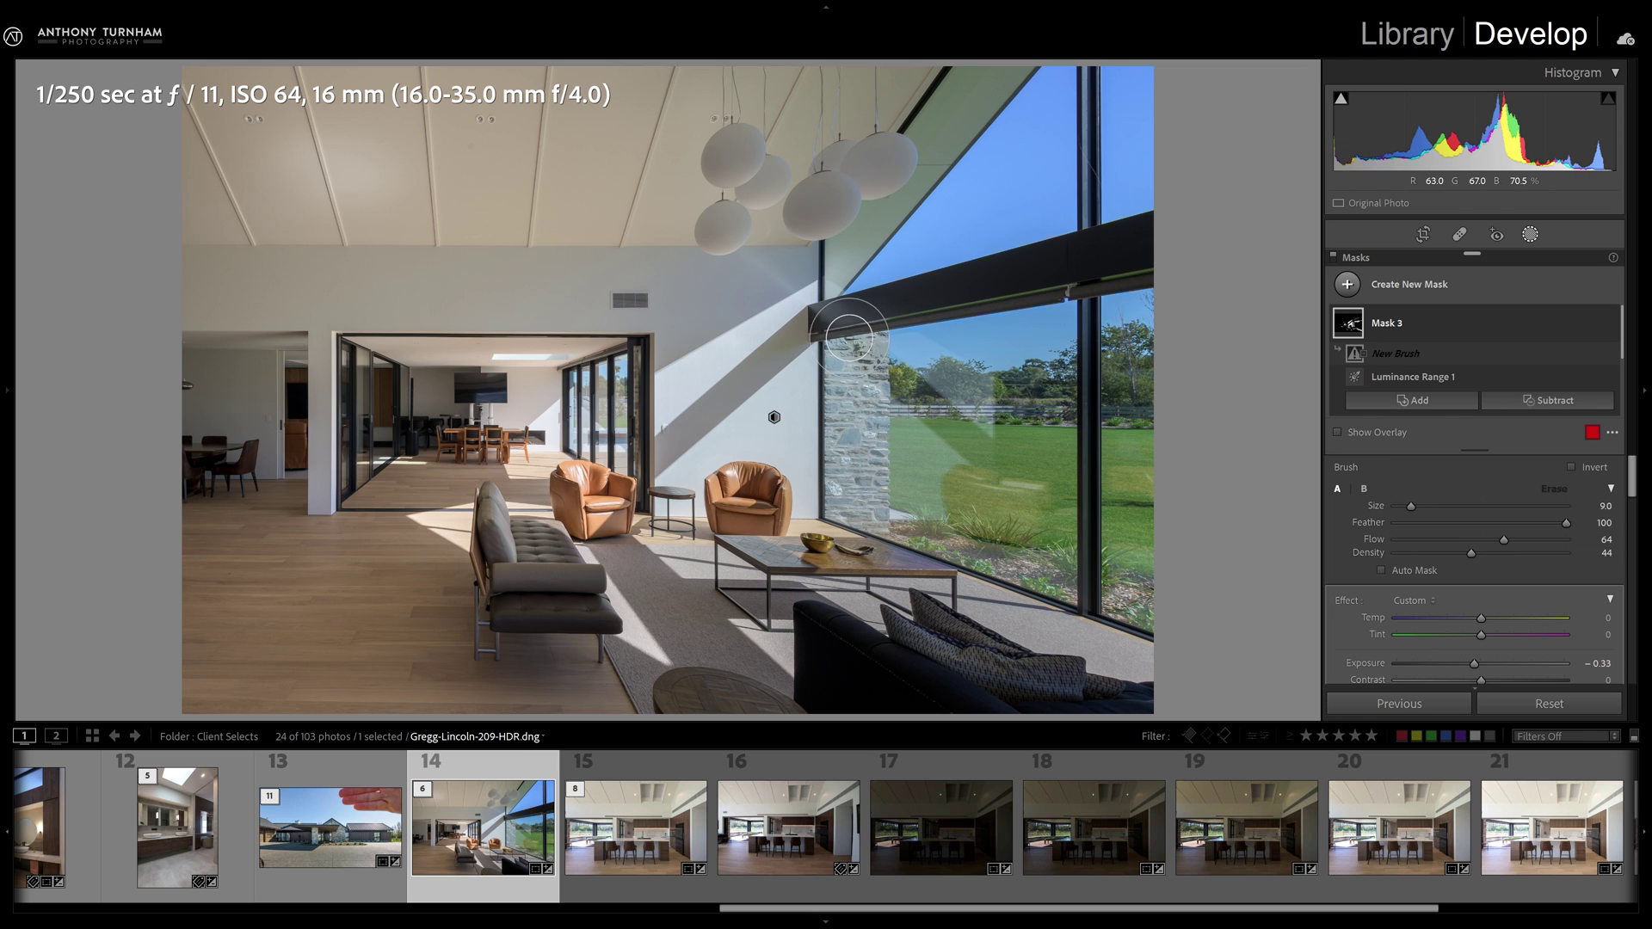
left_click_drag(848, 344, 834, 480)
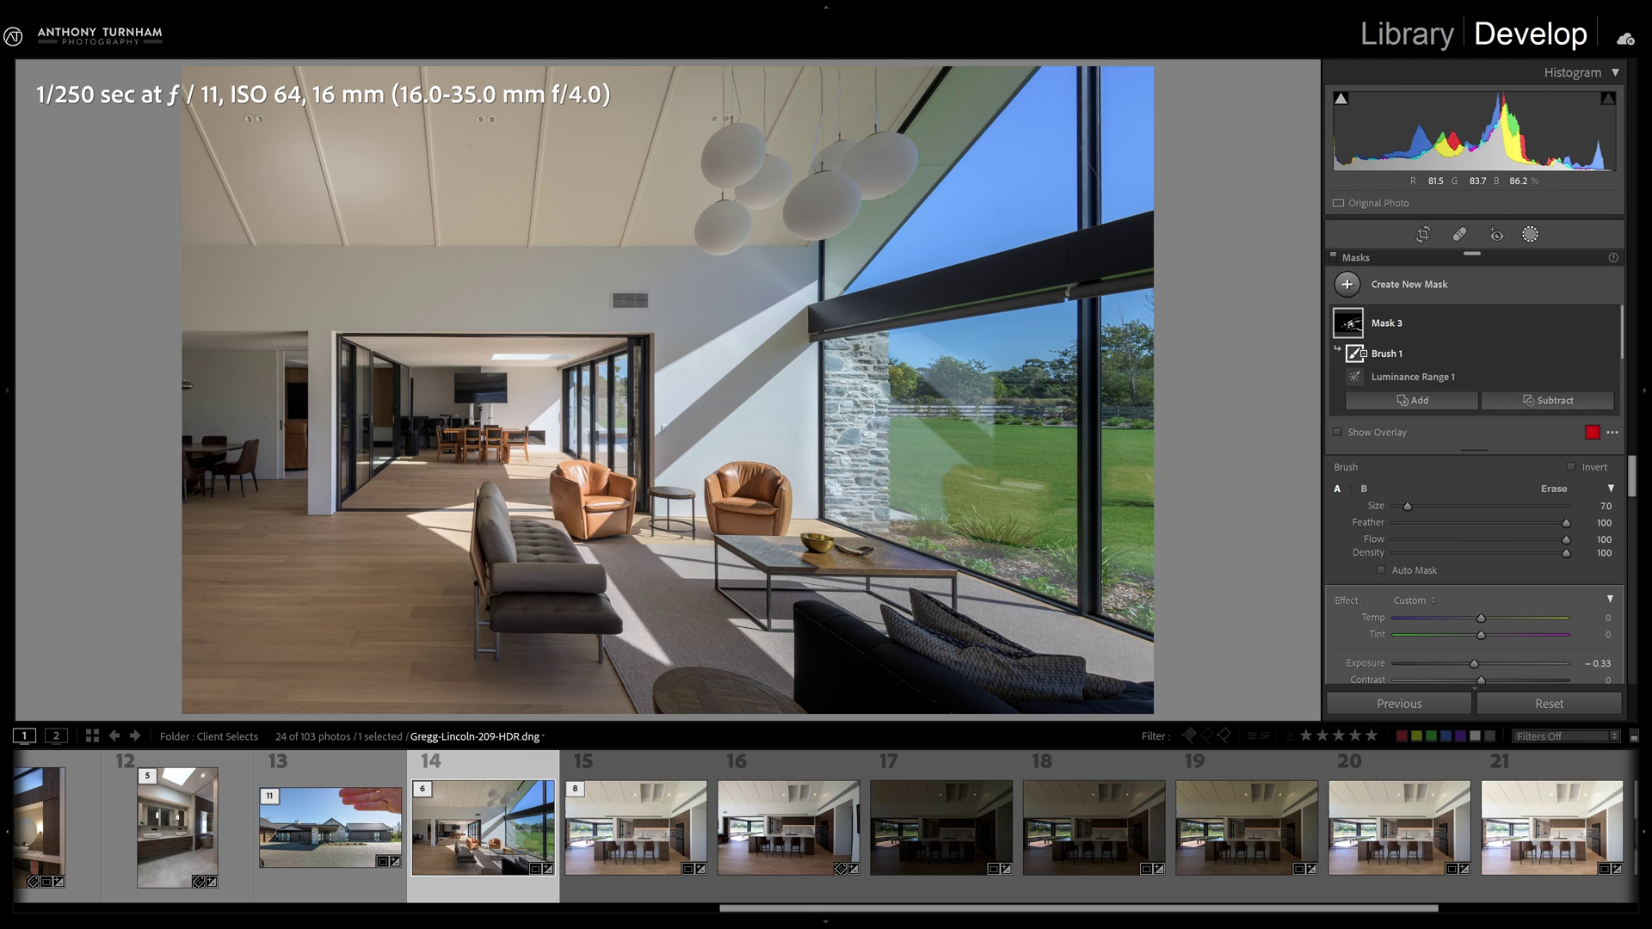
left_click(1458, 553)
scroll(881, 359, "up", 5)
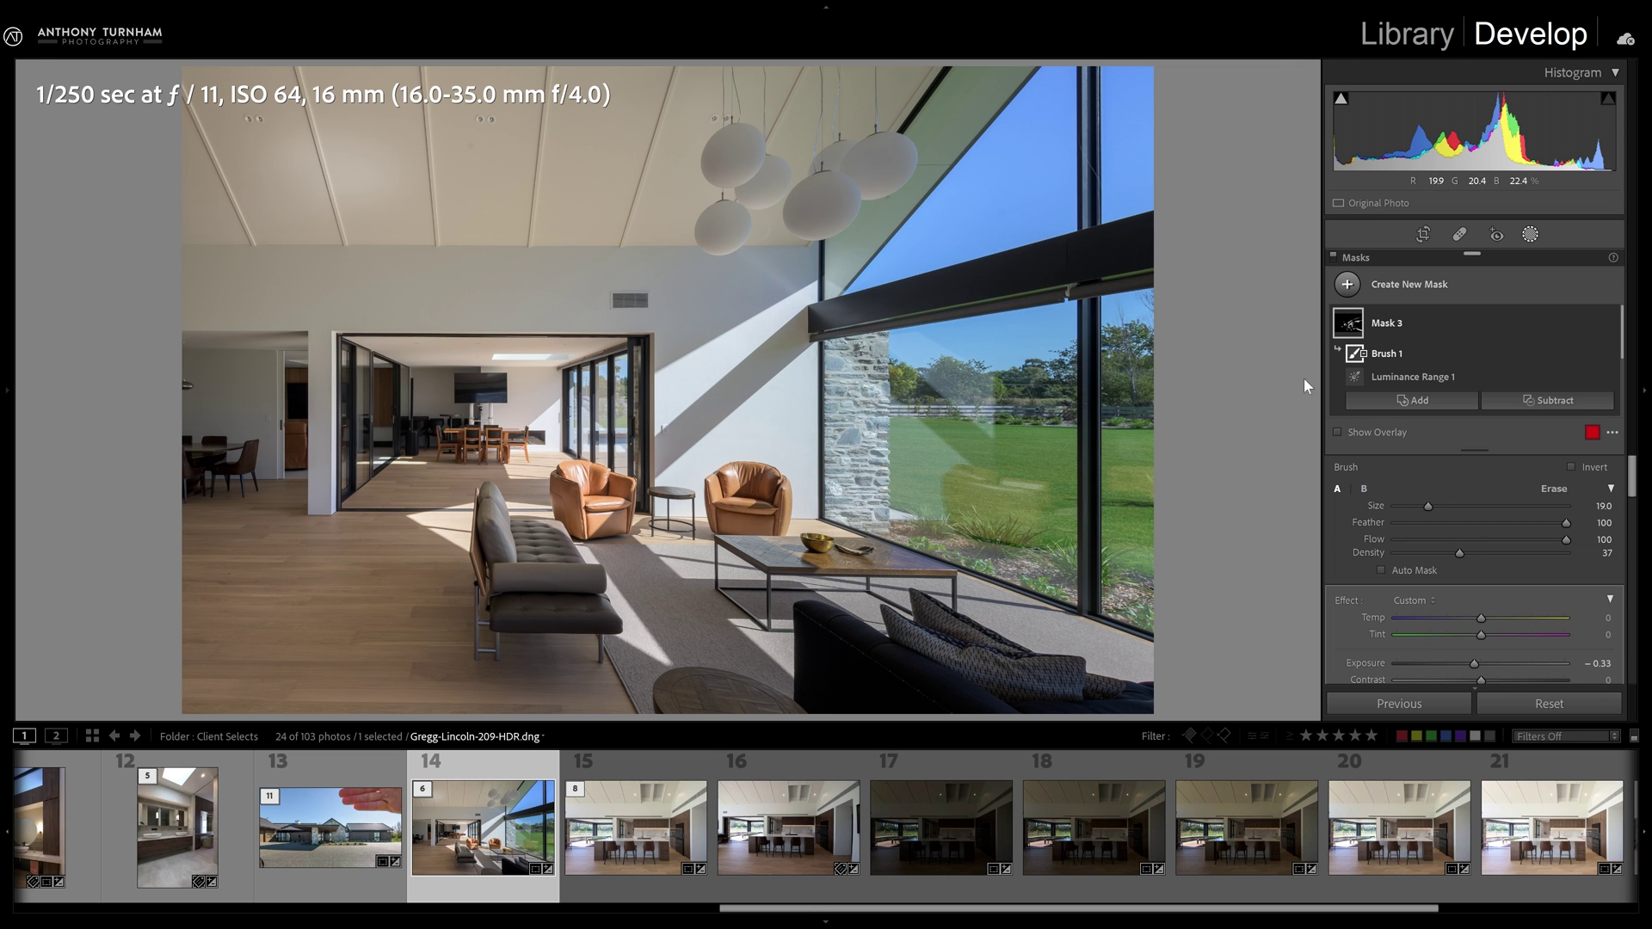
mouse_move(1350, 334)
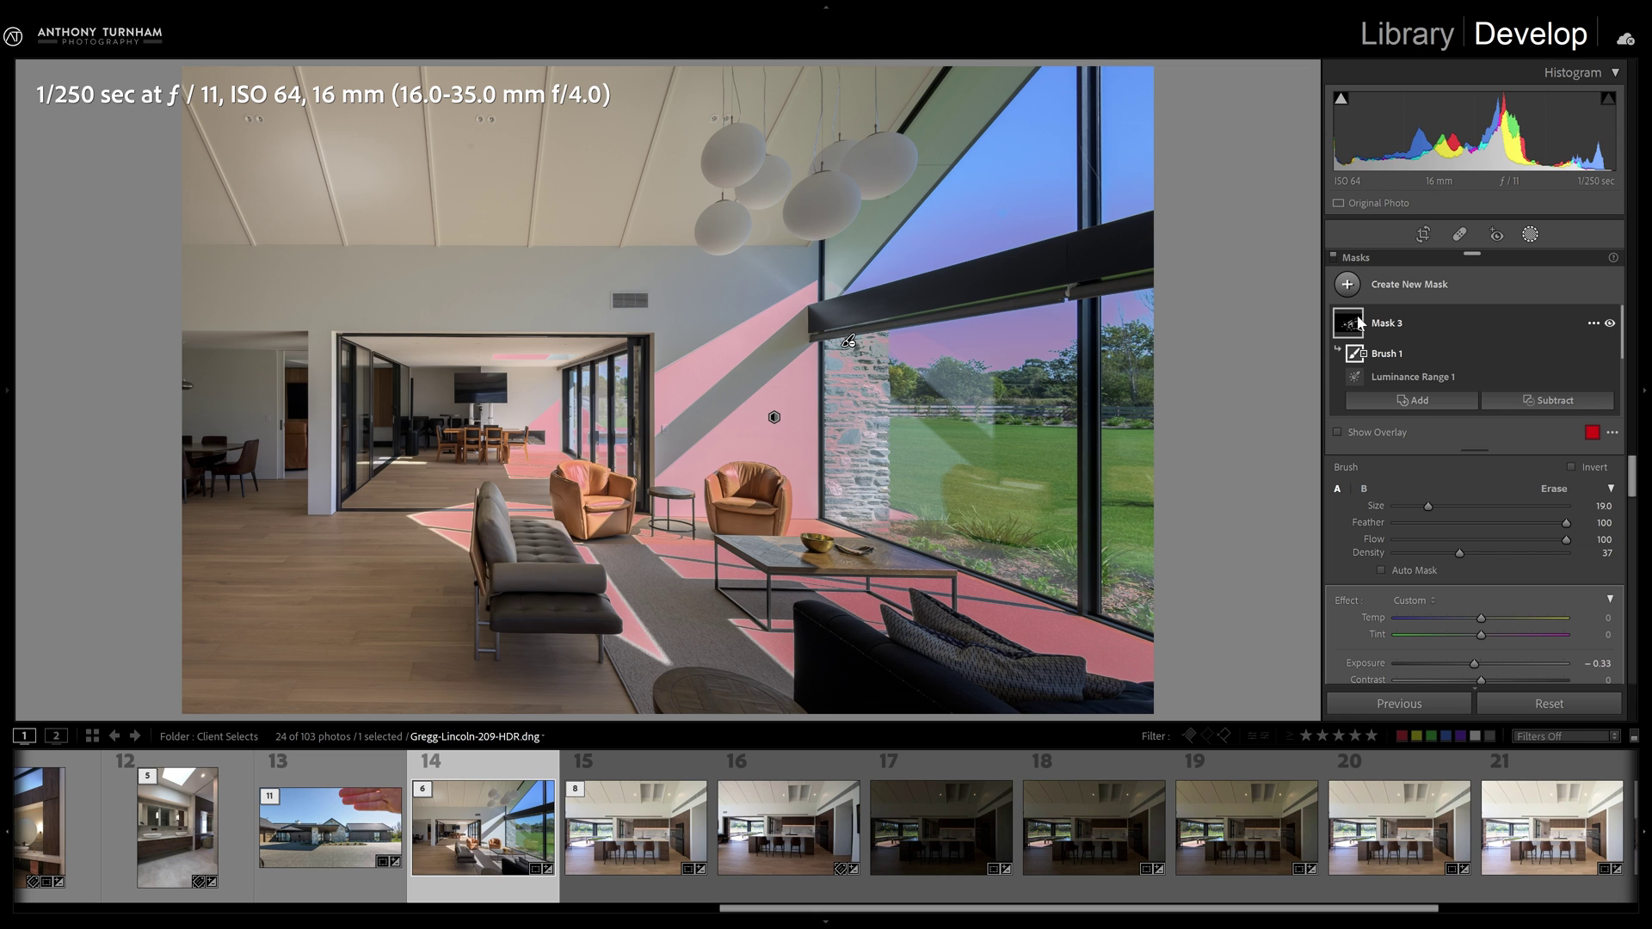
key("slash")
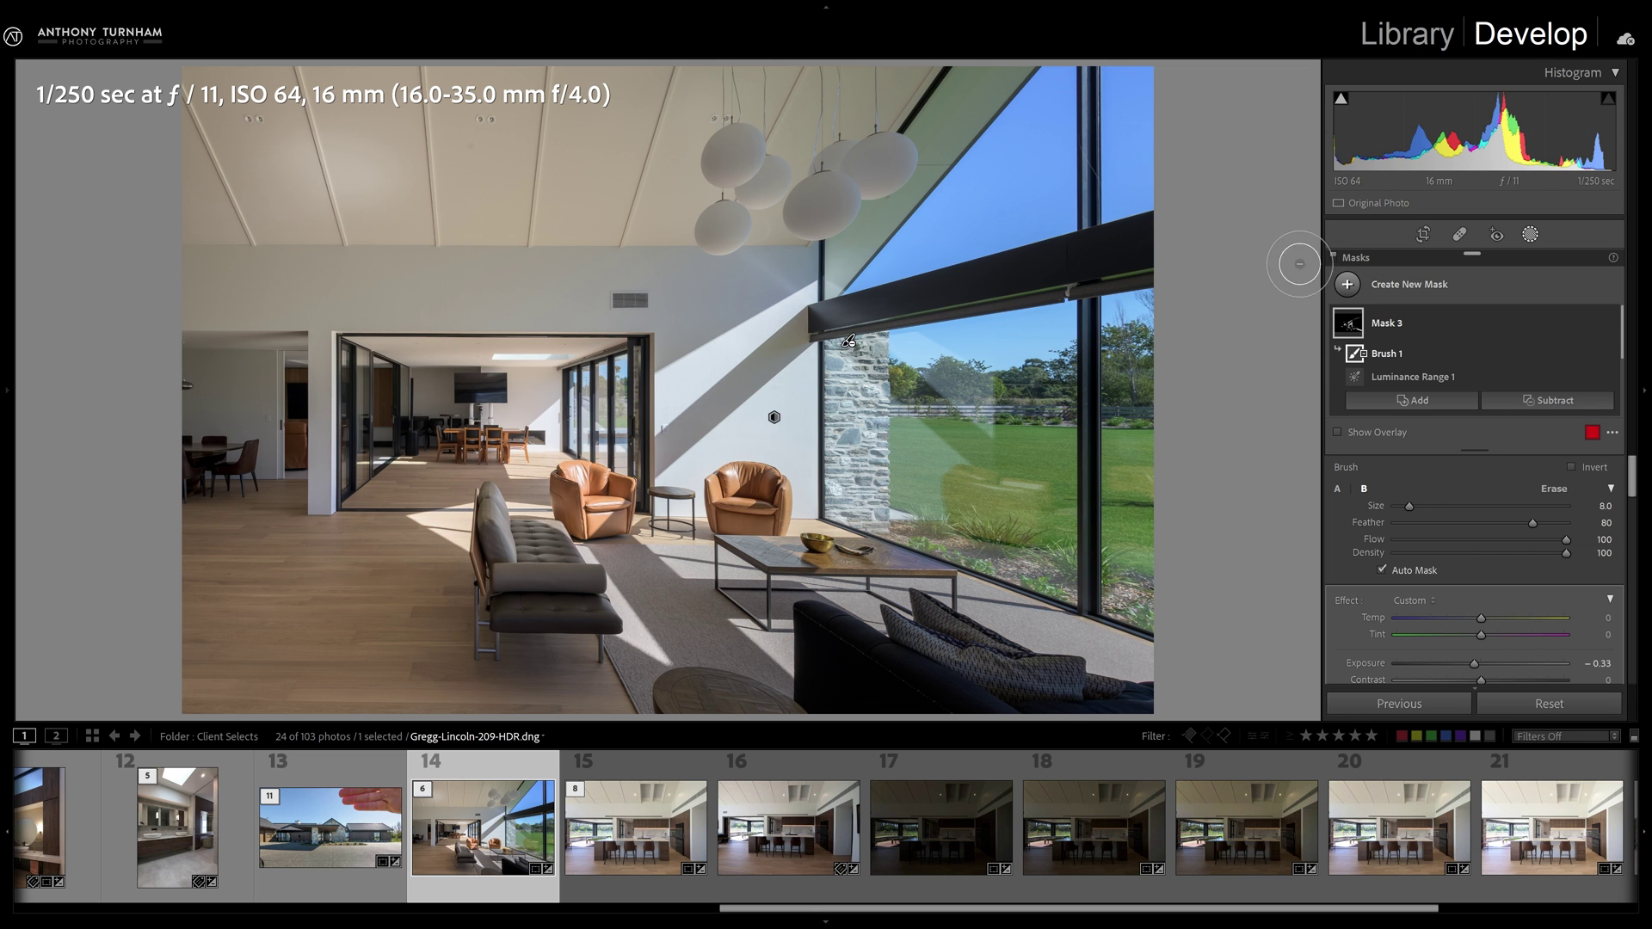
Toggle all mask adjustments off and on to compare their effect
left_click(1330, 256)
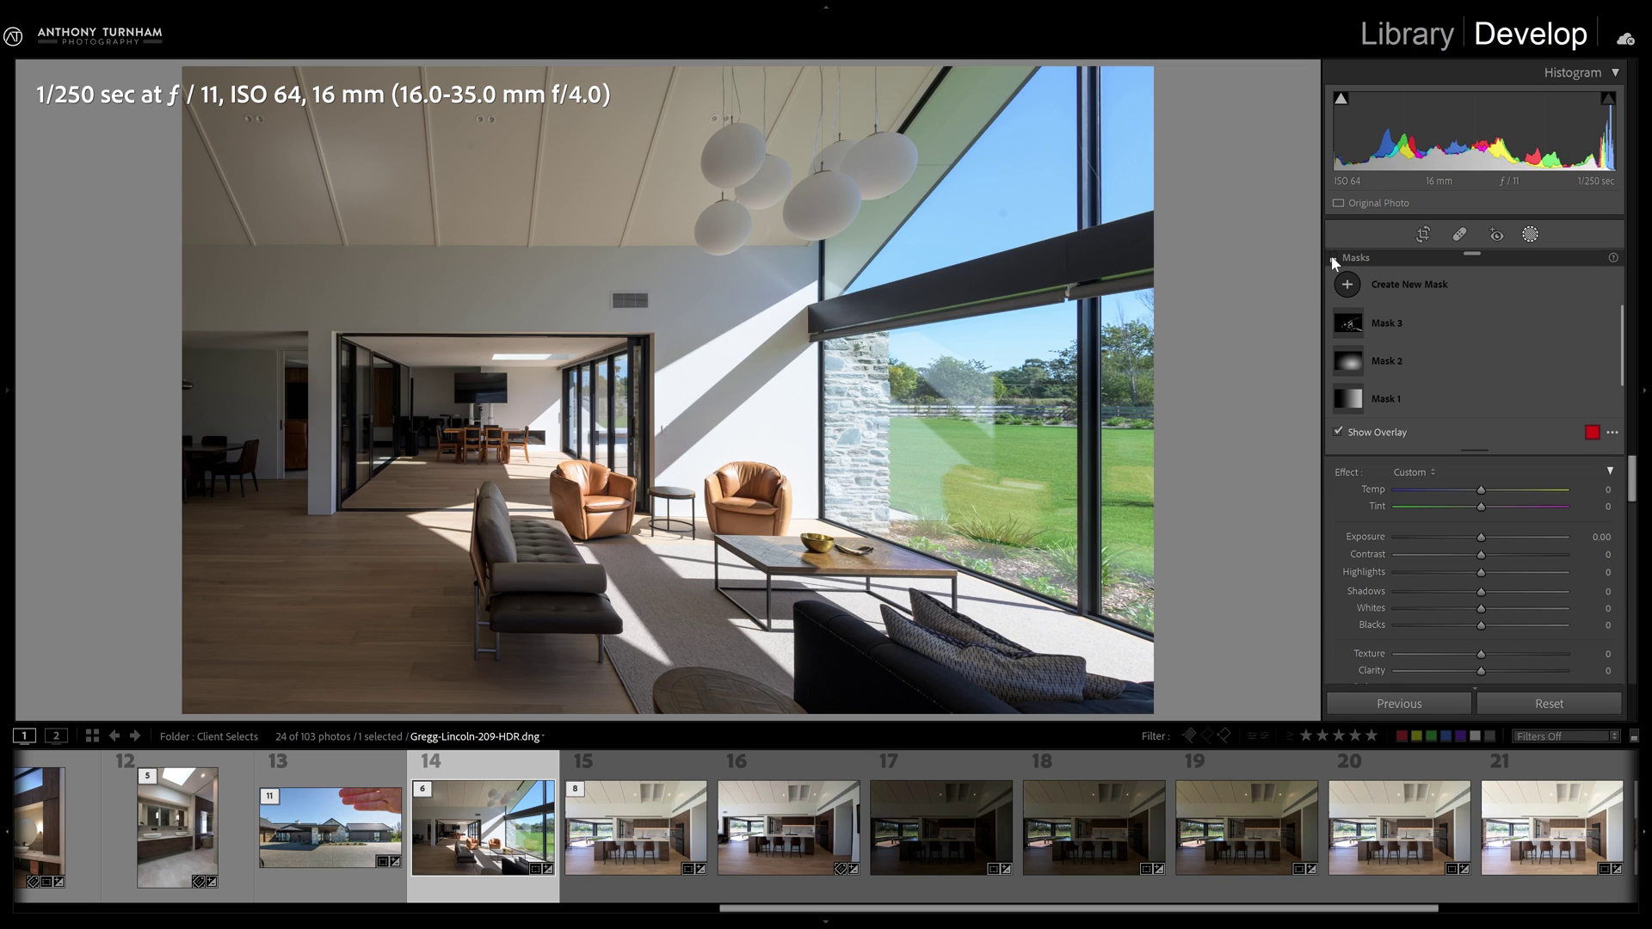
left_click(1332, 257)
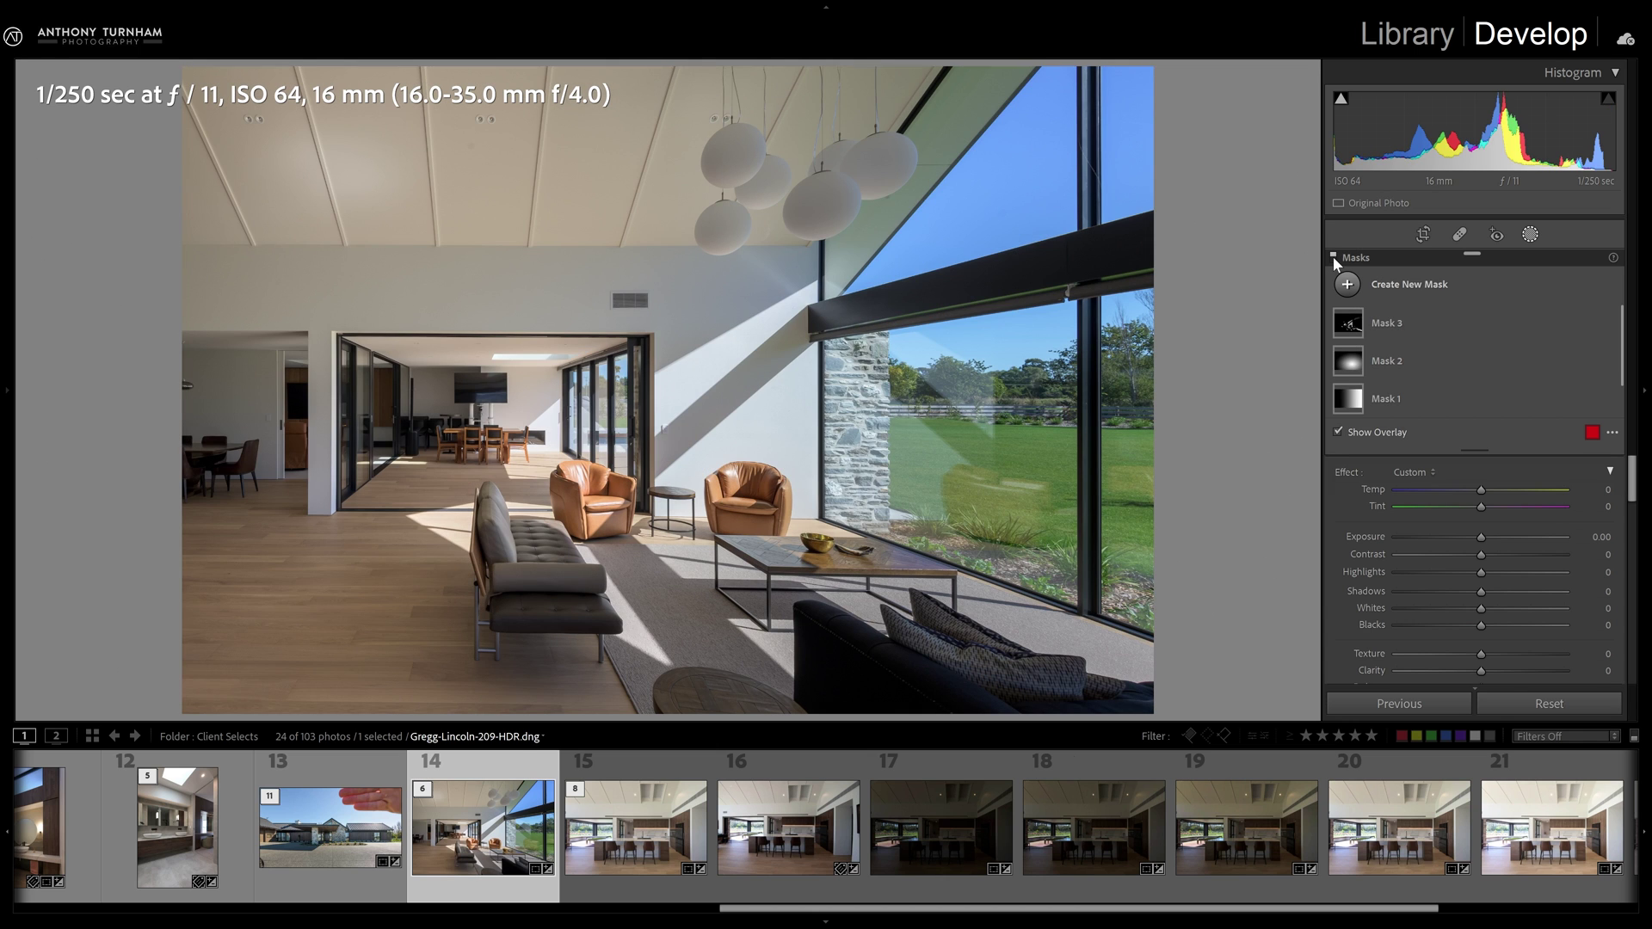
left_click(1330, 260)
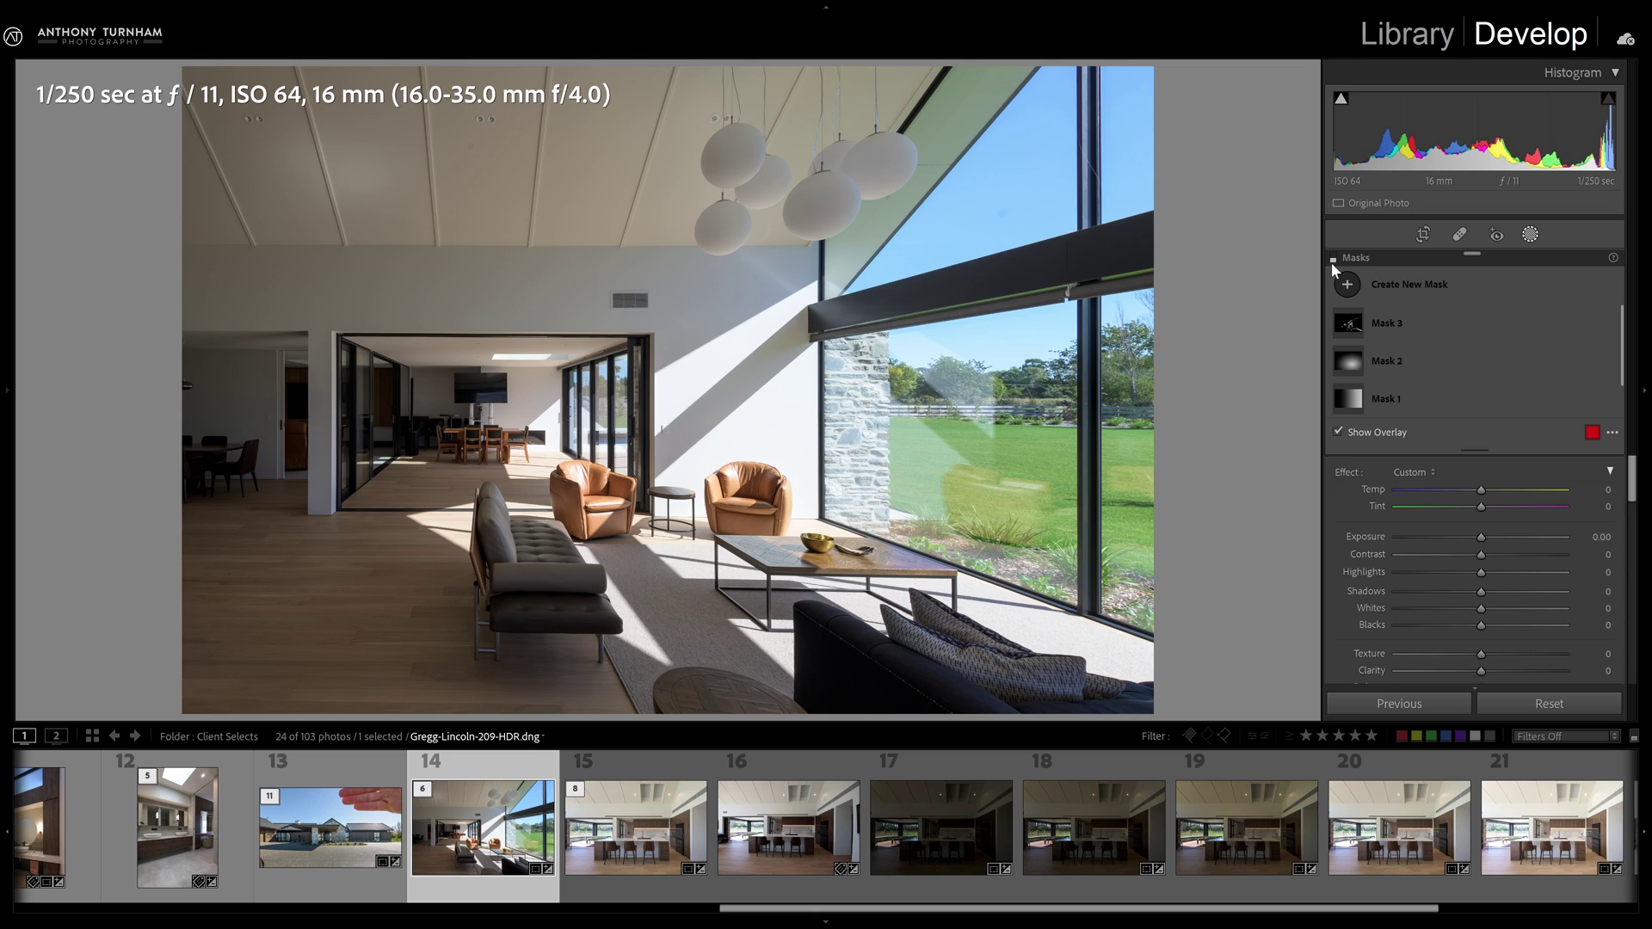
left_click(1330, 261)
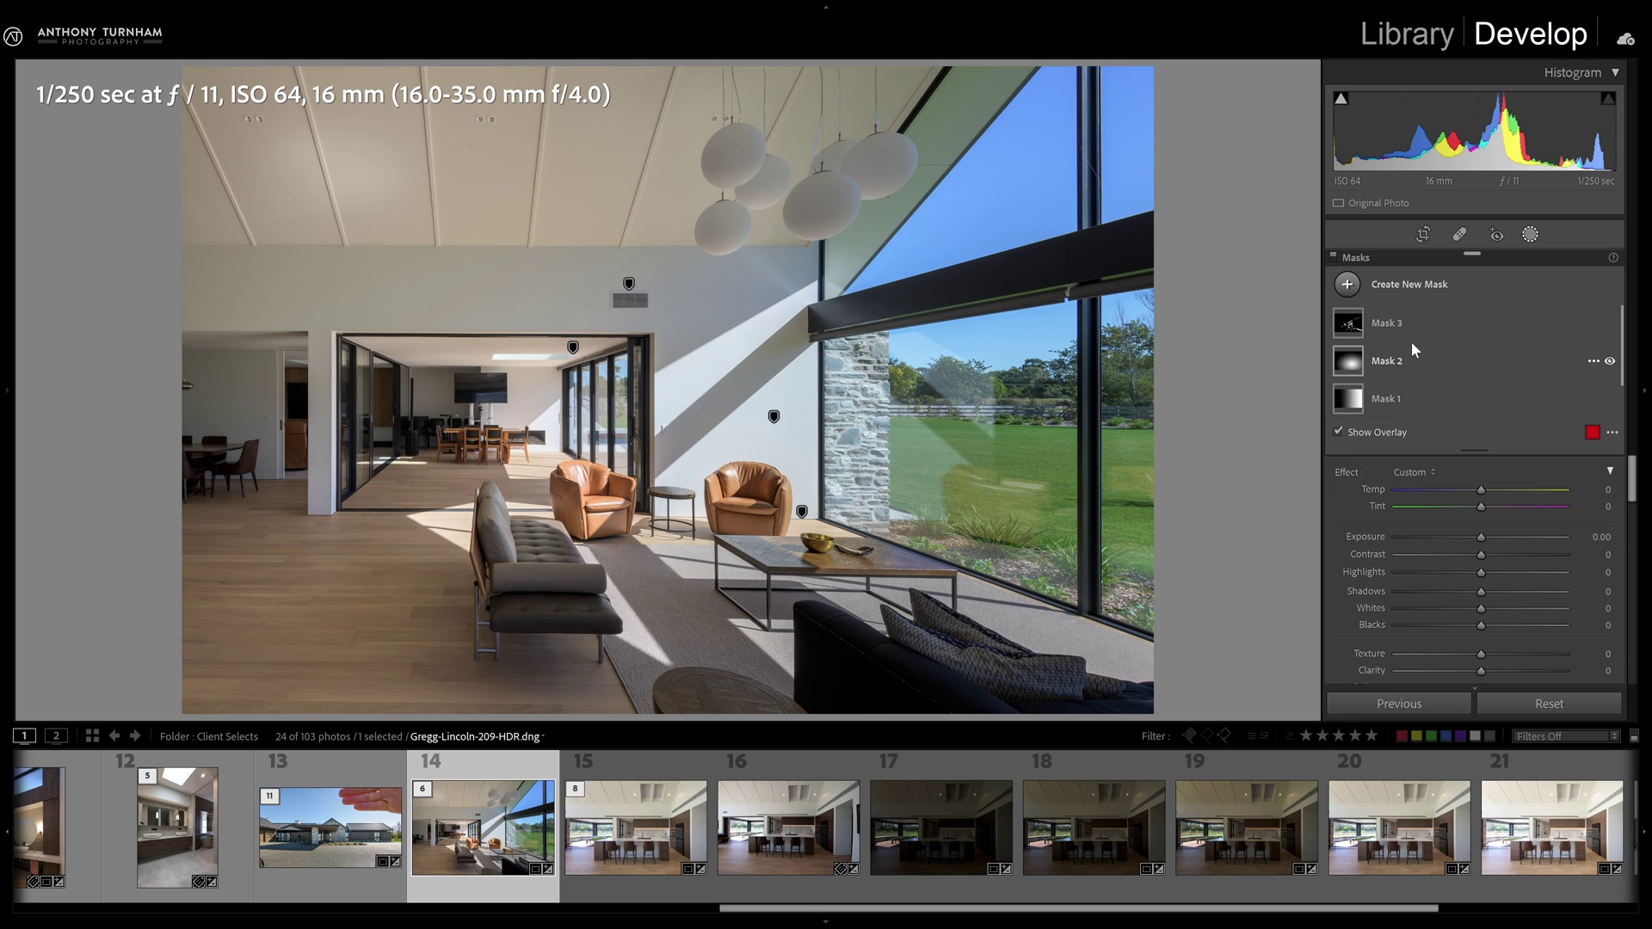
scroll(1402, 344, "down", 1)
scroll(1395, 364, "up", 1)
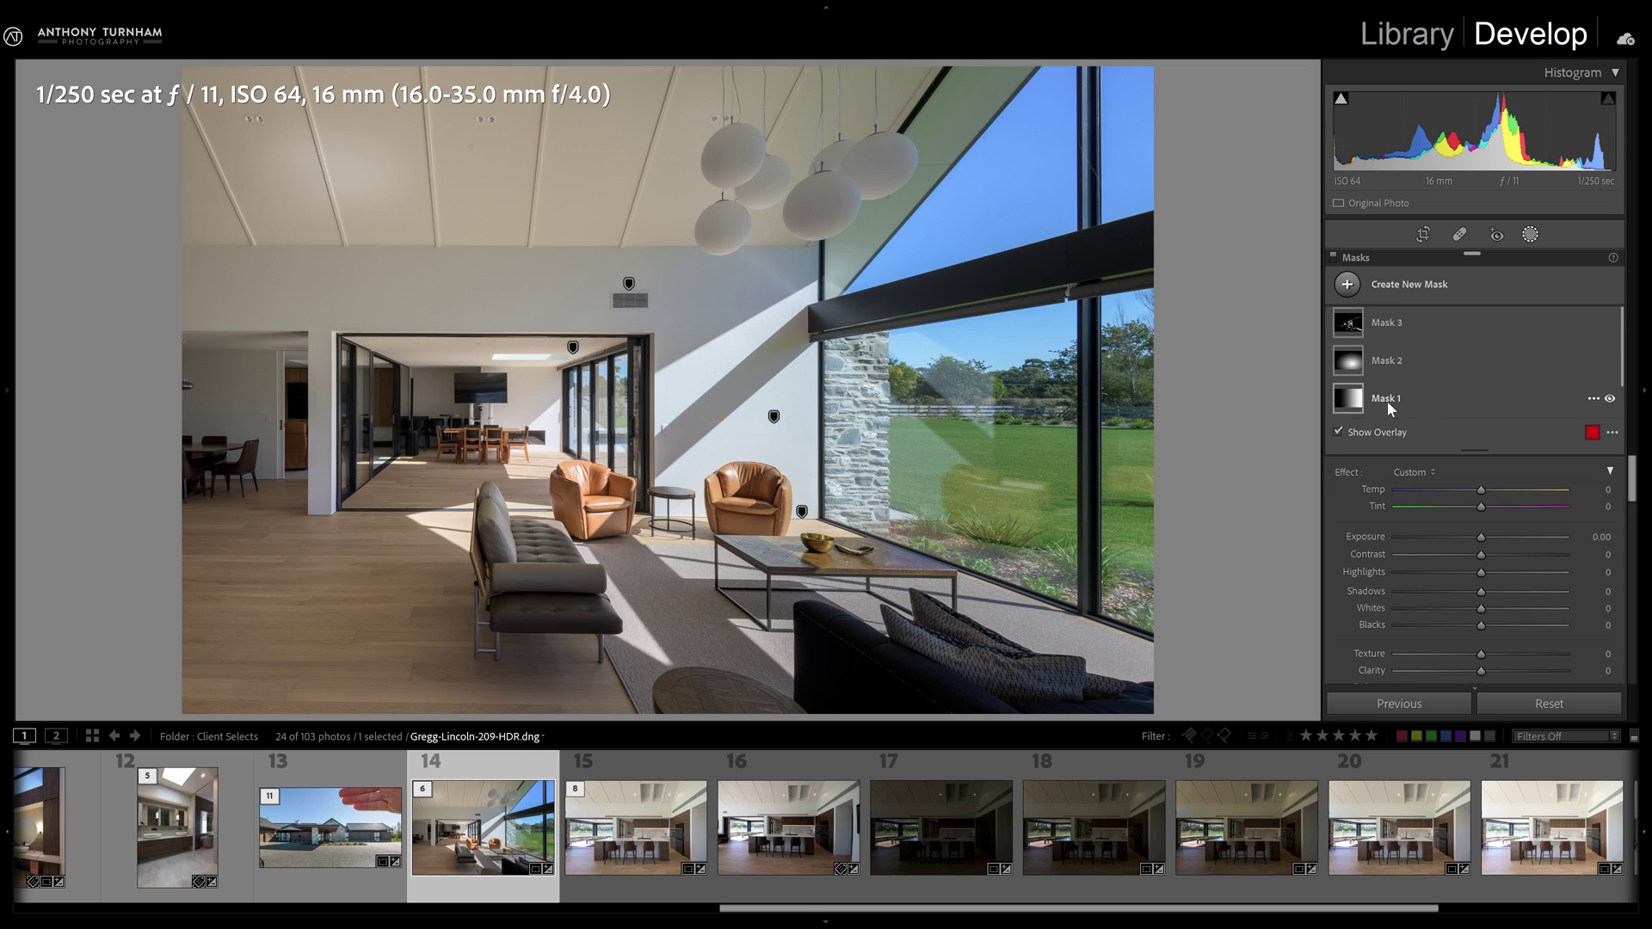
Name the masks Darken exterior, Control Highlights and Control Highlights (luminosity), then start a new radial gradient
double_click(1392, 398)
type("Darken exterior")
key("Return")
double_click(1392, 361)
type("Control Highlights")
key("Return")
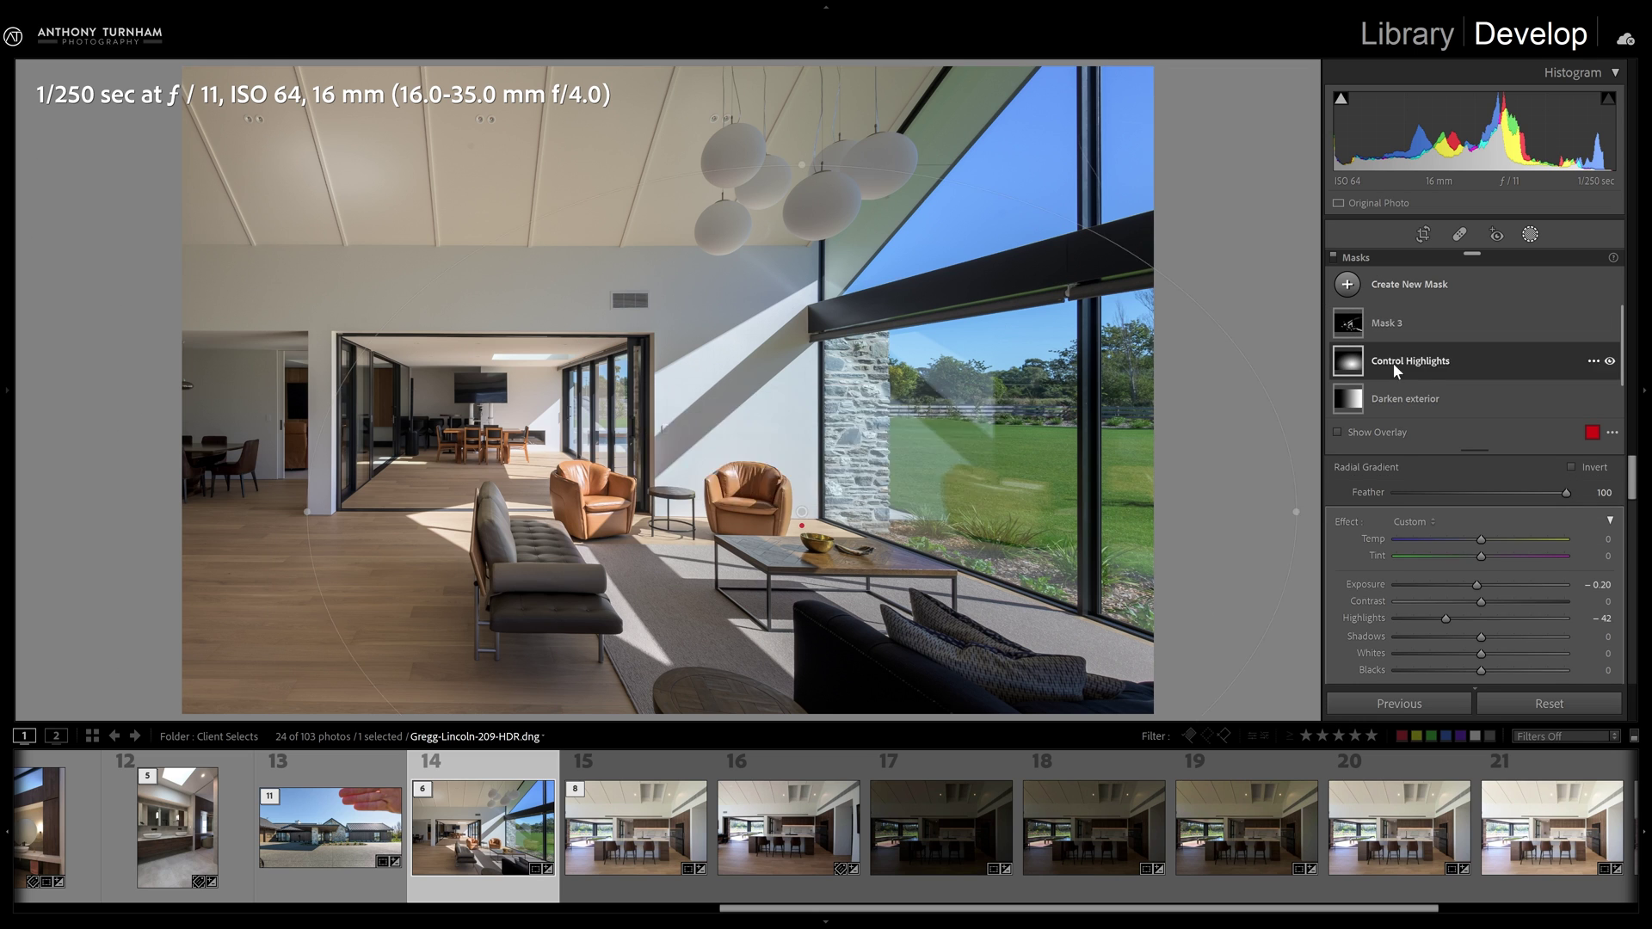
double_click(1386, 323)
type("Control Highlights (luminosit")
key("Return")
left_click(1413, 288)
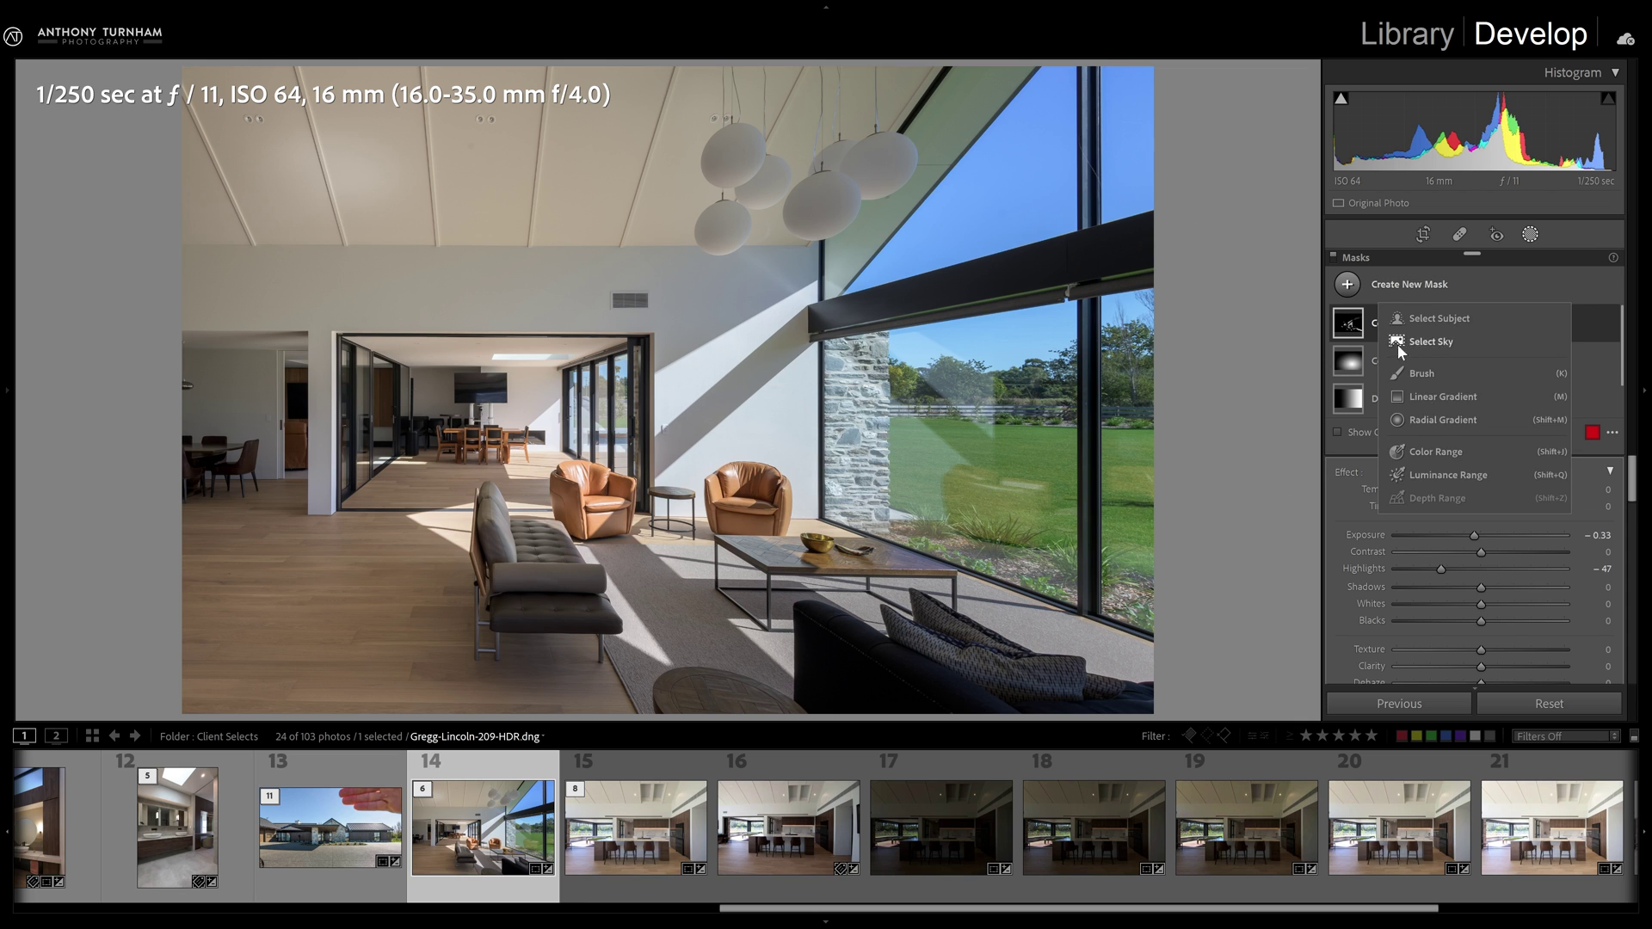
left_click(1438, 422)
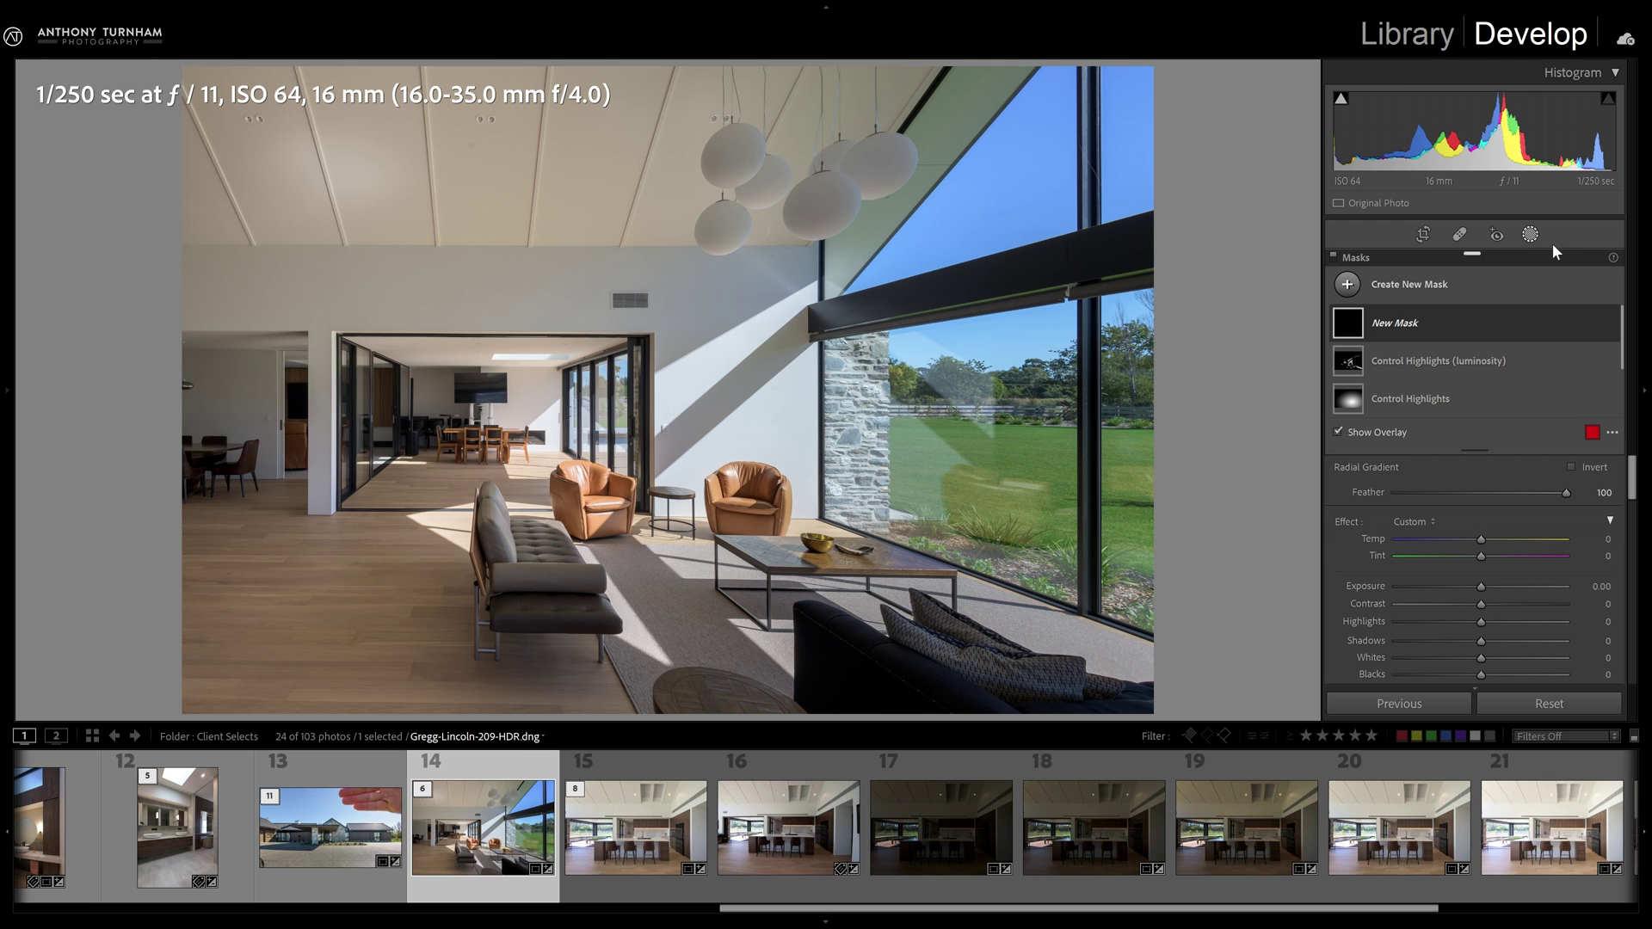
Draw a radial mask over the left dining area set to Exposure 1.10, Shadows 29, Blacks −7
mouse_move(231, 417)
left_mouse_down()
mouse_move(461, 267)
mouse_move(420, 284)
left_mouse_up()
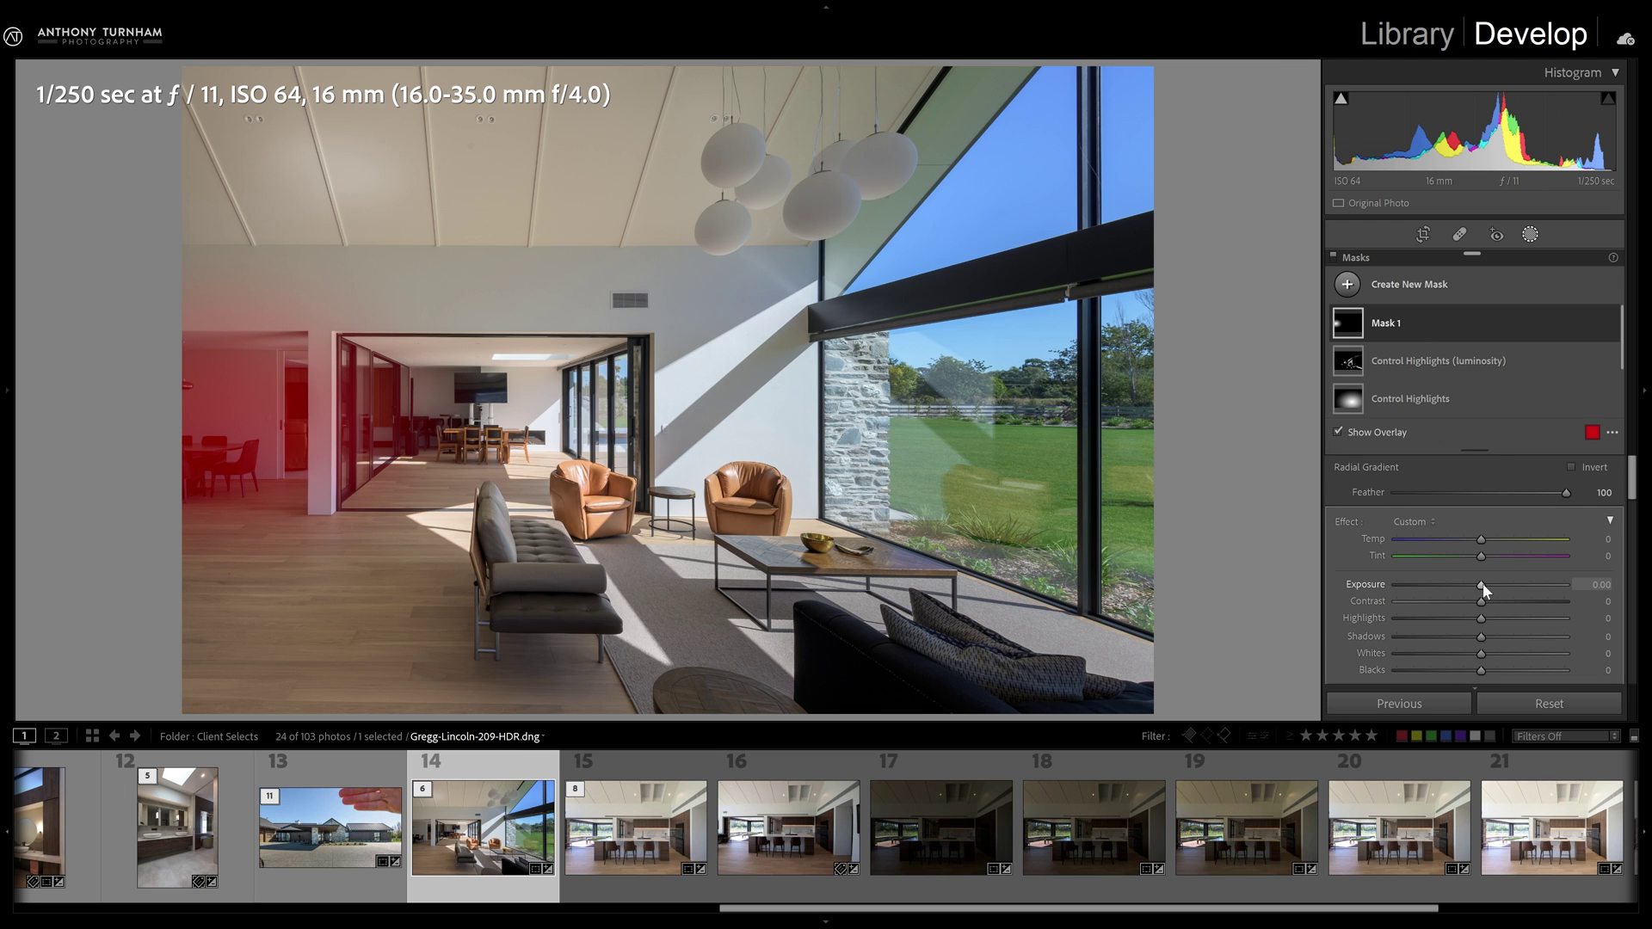
key("o")
left_click_drag(1483, 583, 1505, 585)
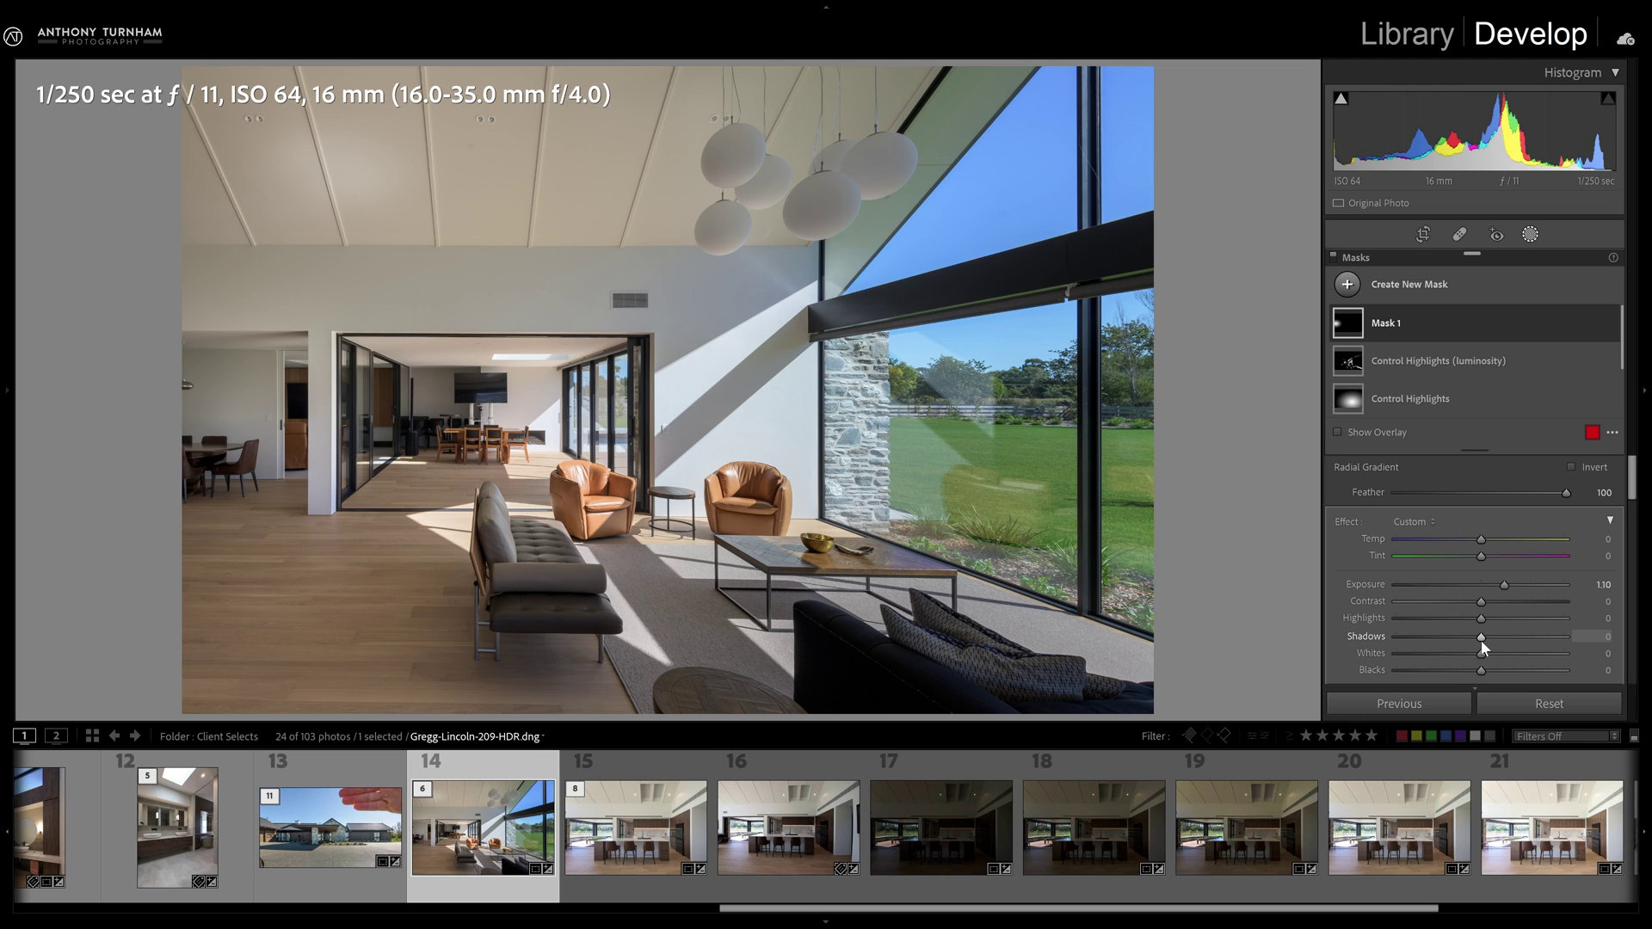
left_click_drag(1494, 640, 1511, 641)
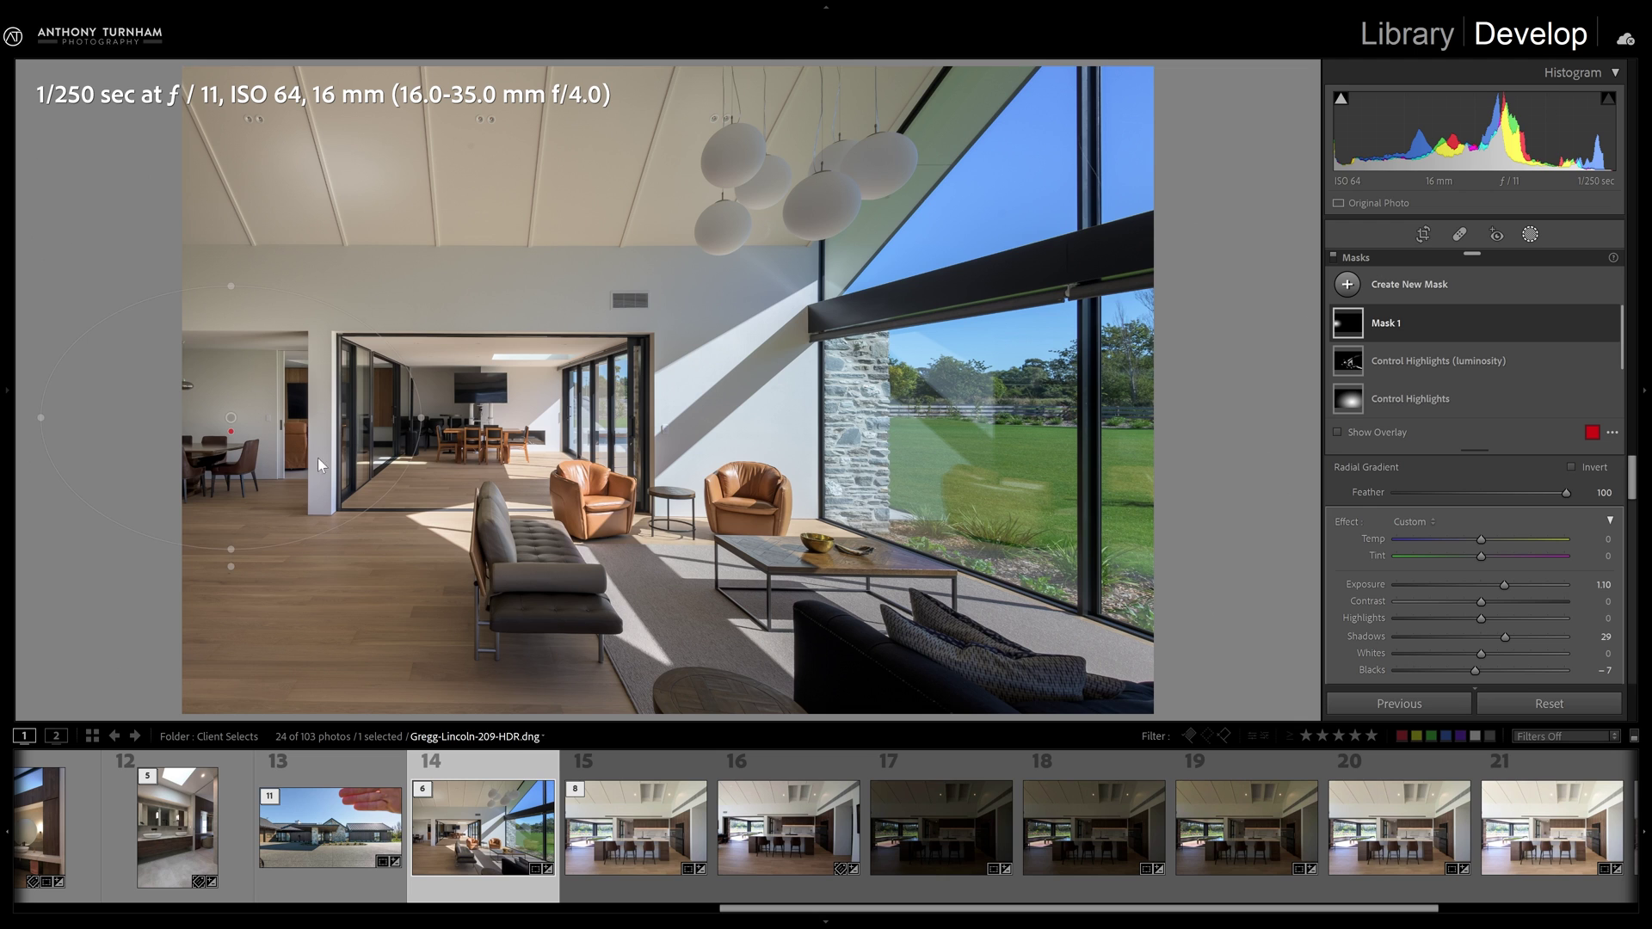
Add a second radial gradient over the room to Mask 1
mouse_move(241, 415)
left_click(1396, 335)
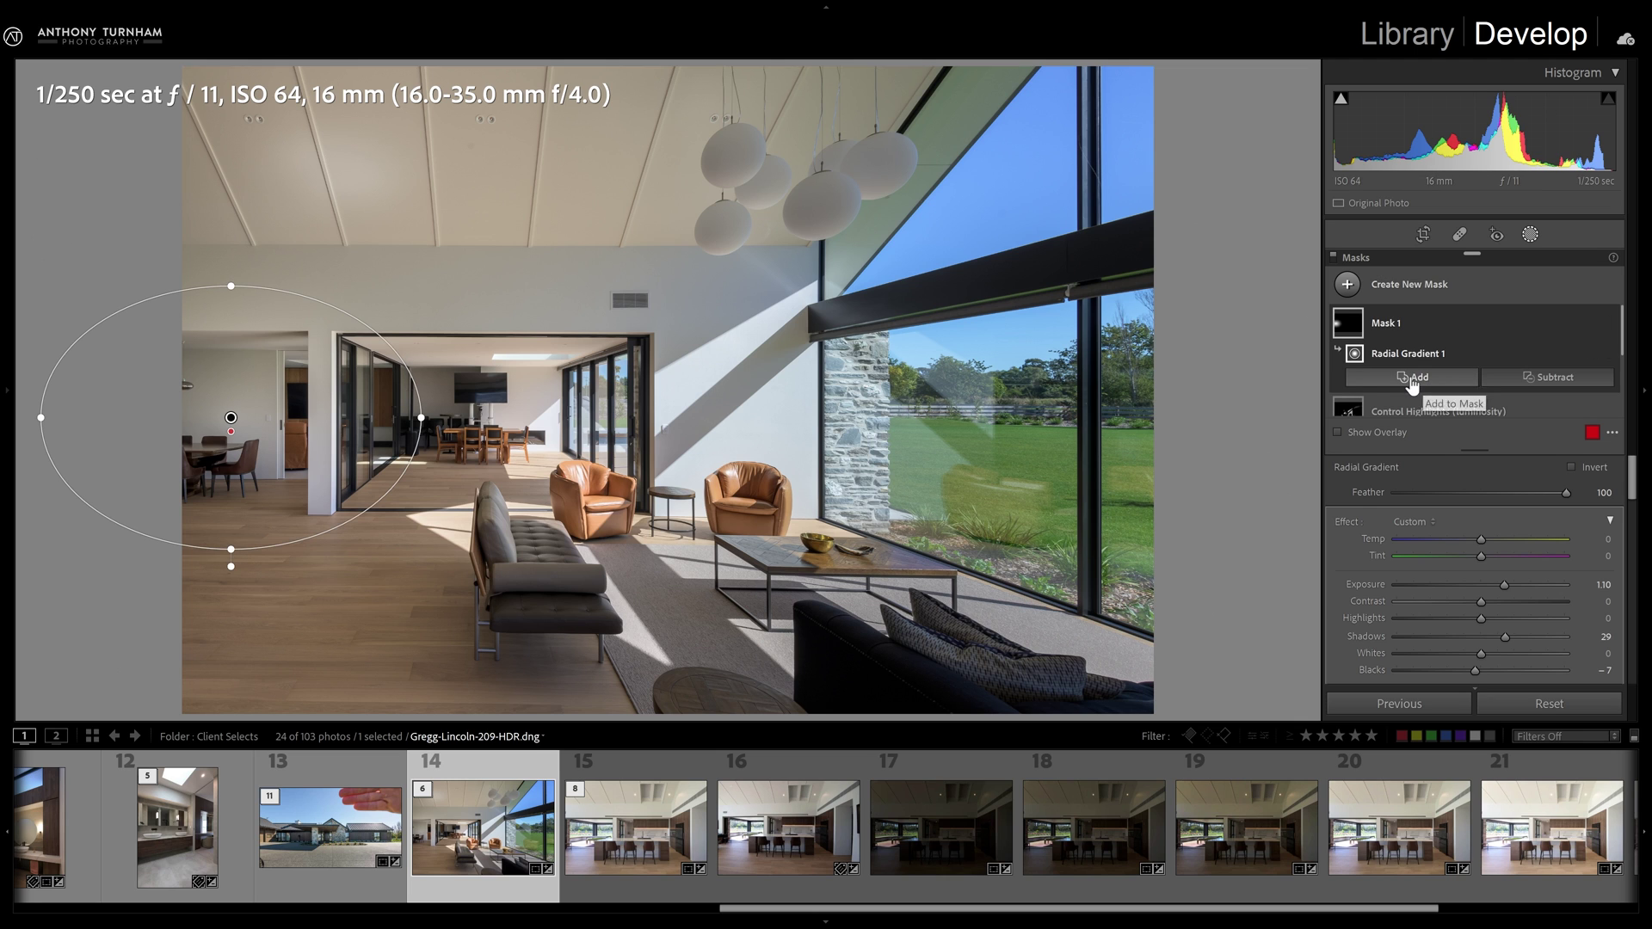
left_click(1415, 379)
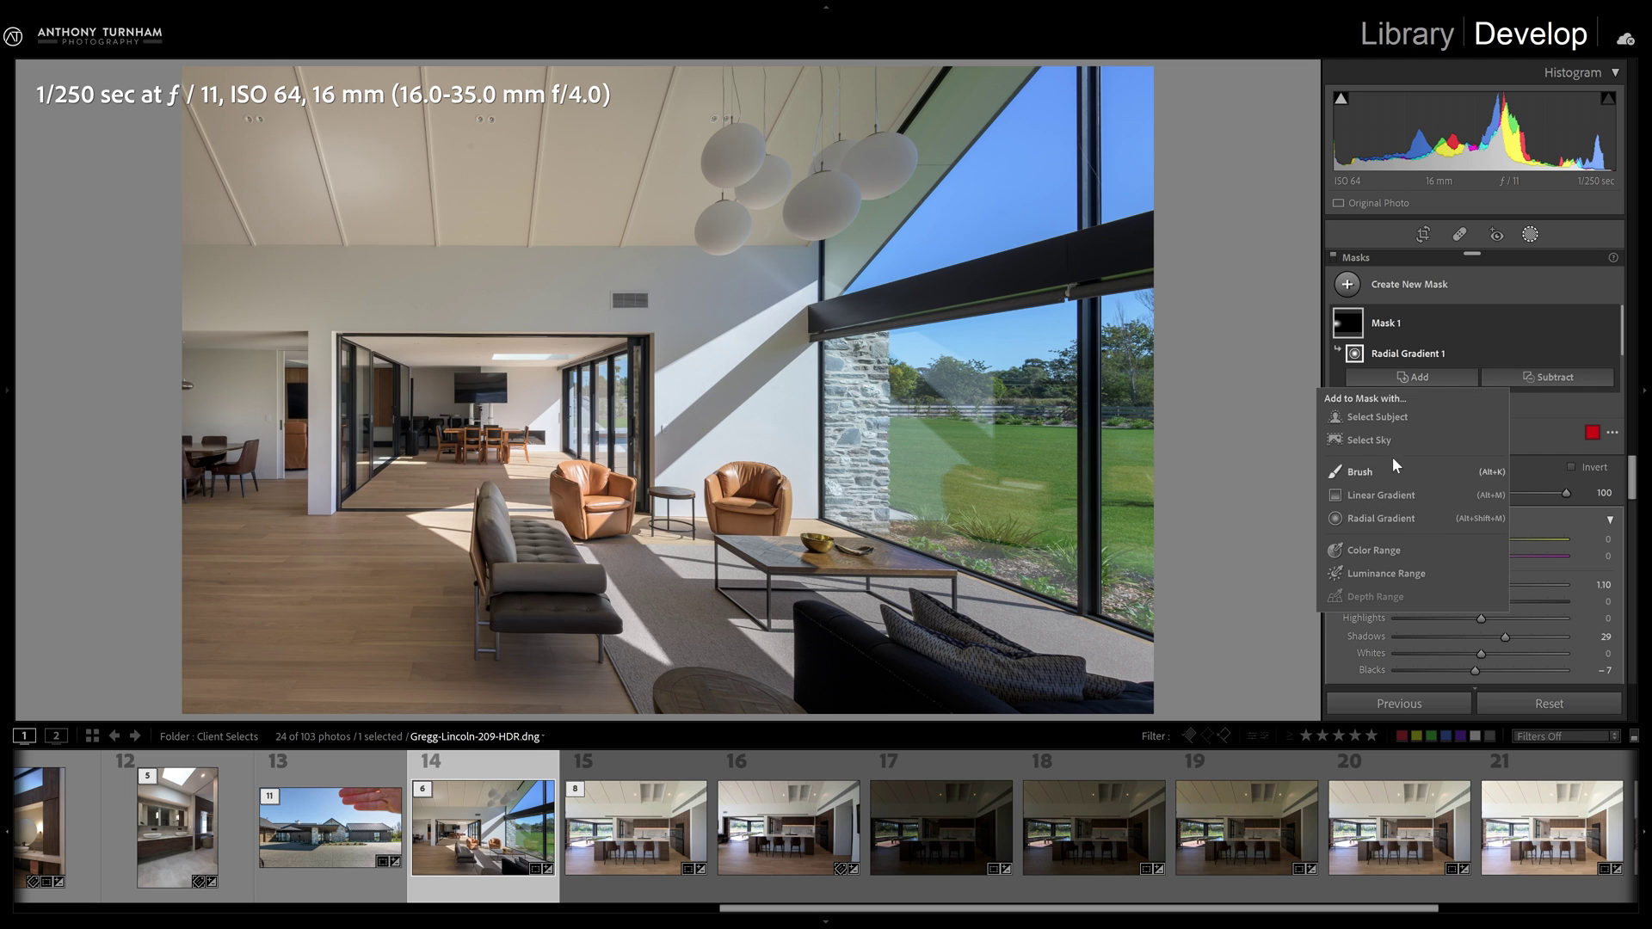
left_click(1376, 518)
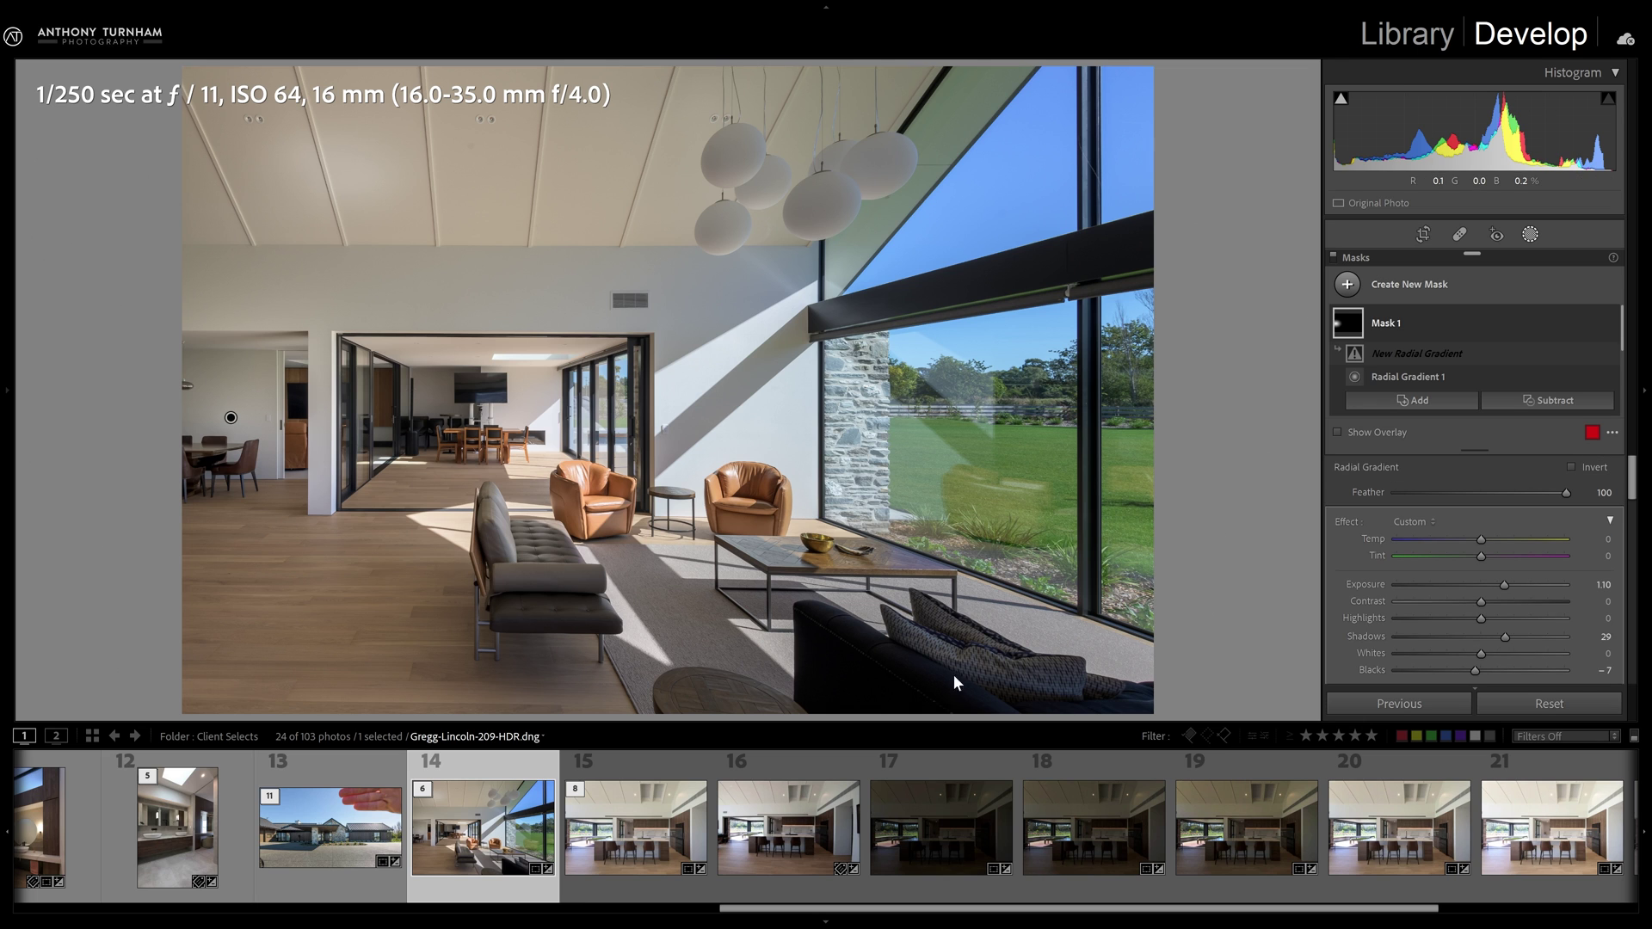
left_click_drag(903, 706, 1116, 603)
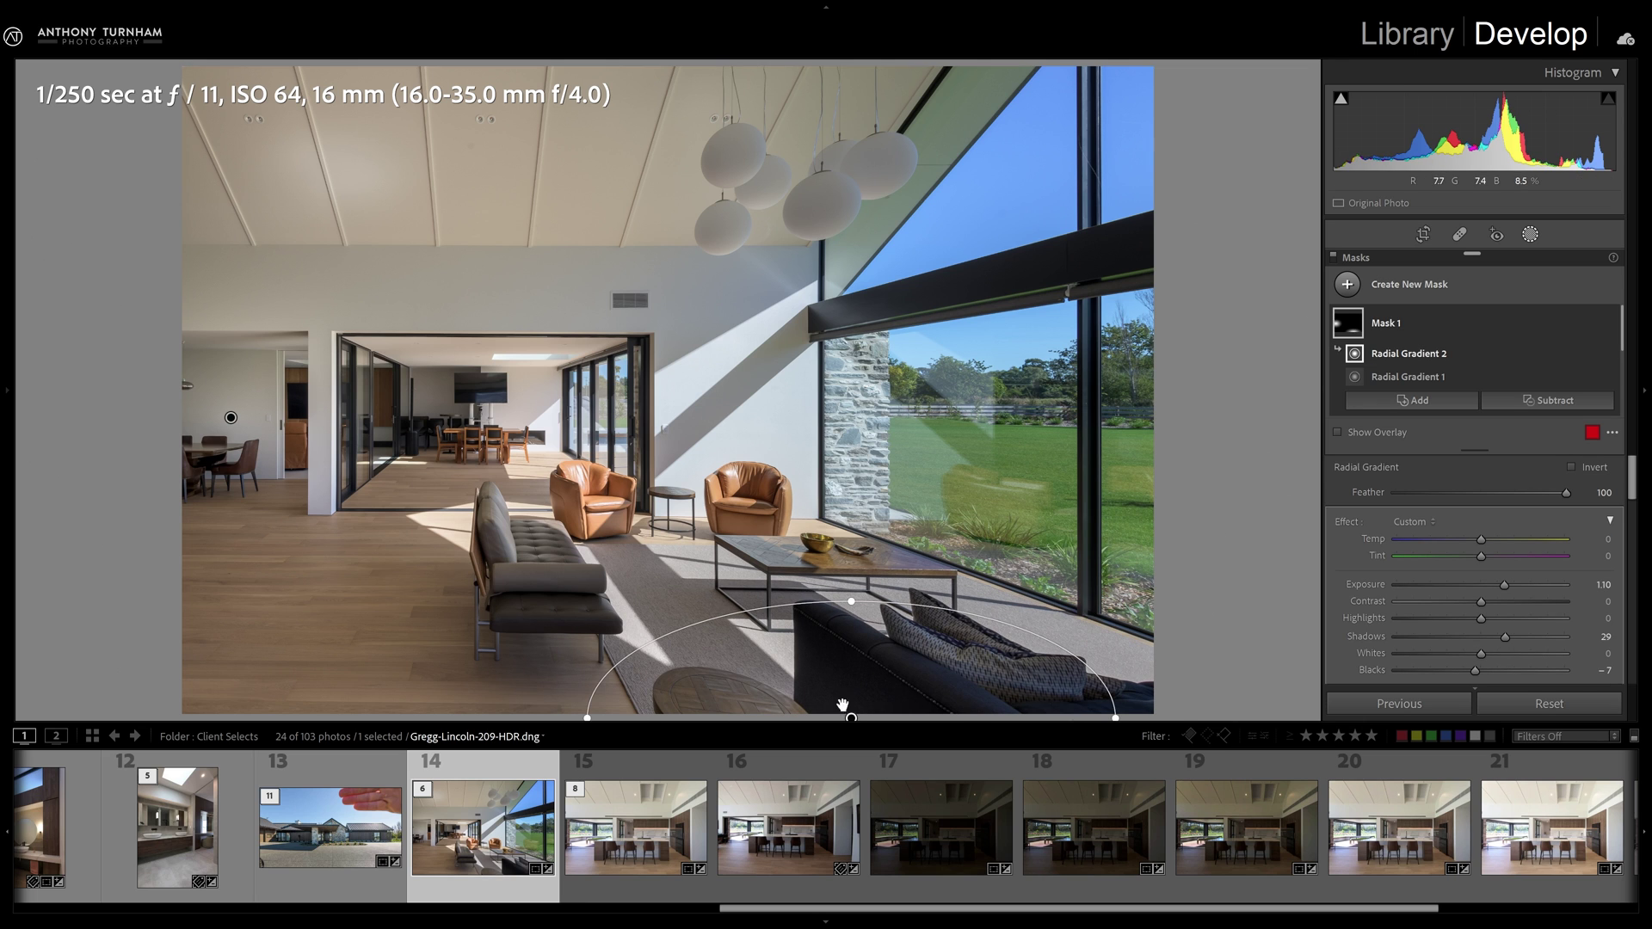
Add a brush to Mask 1 with Flow 44 and Density 29 and paint over the doorway
left_click(1415, 400)
left_click(1368, 501)
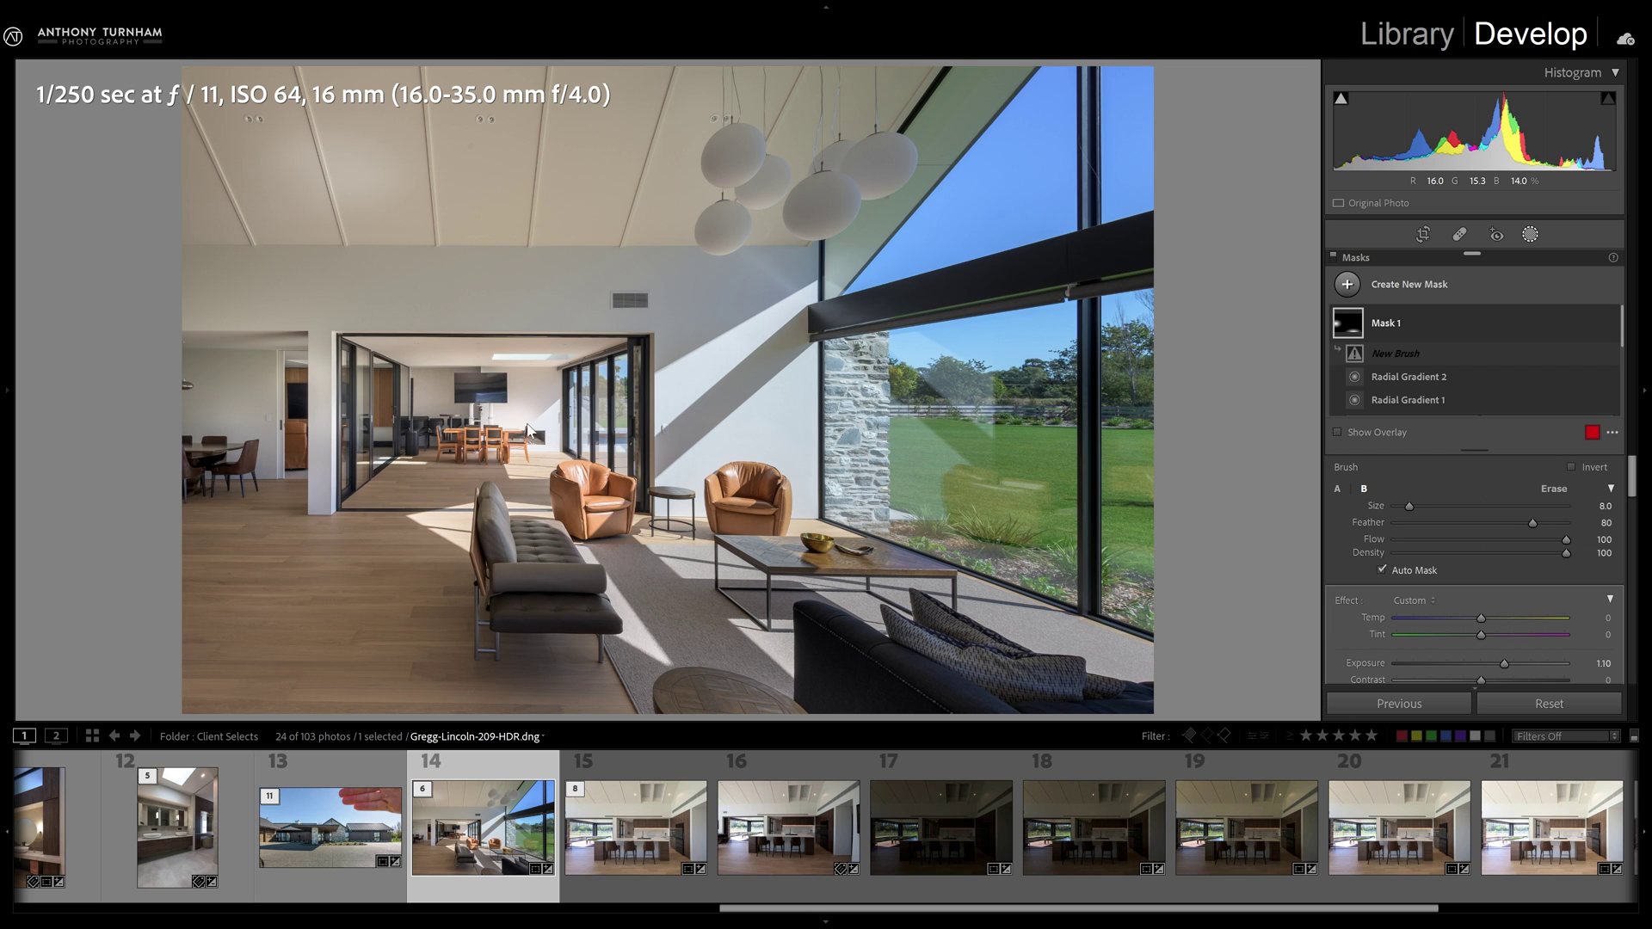
left_click_drag(547, 411, 487, 416)
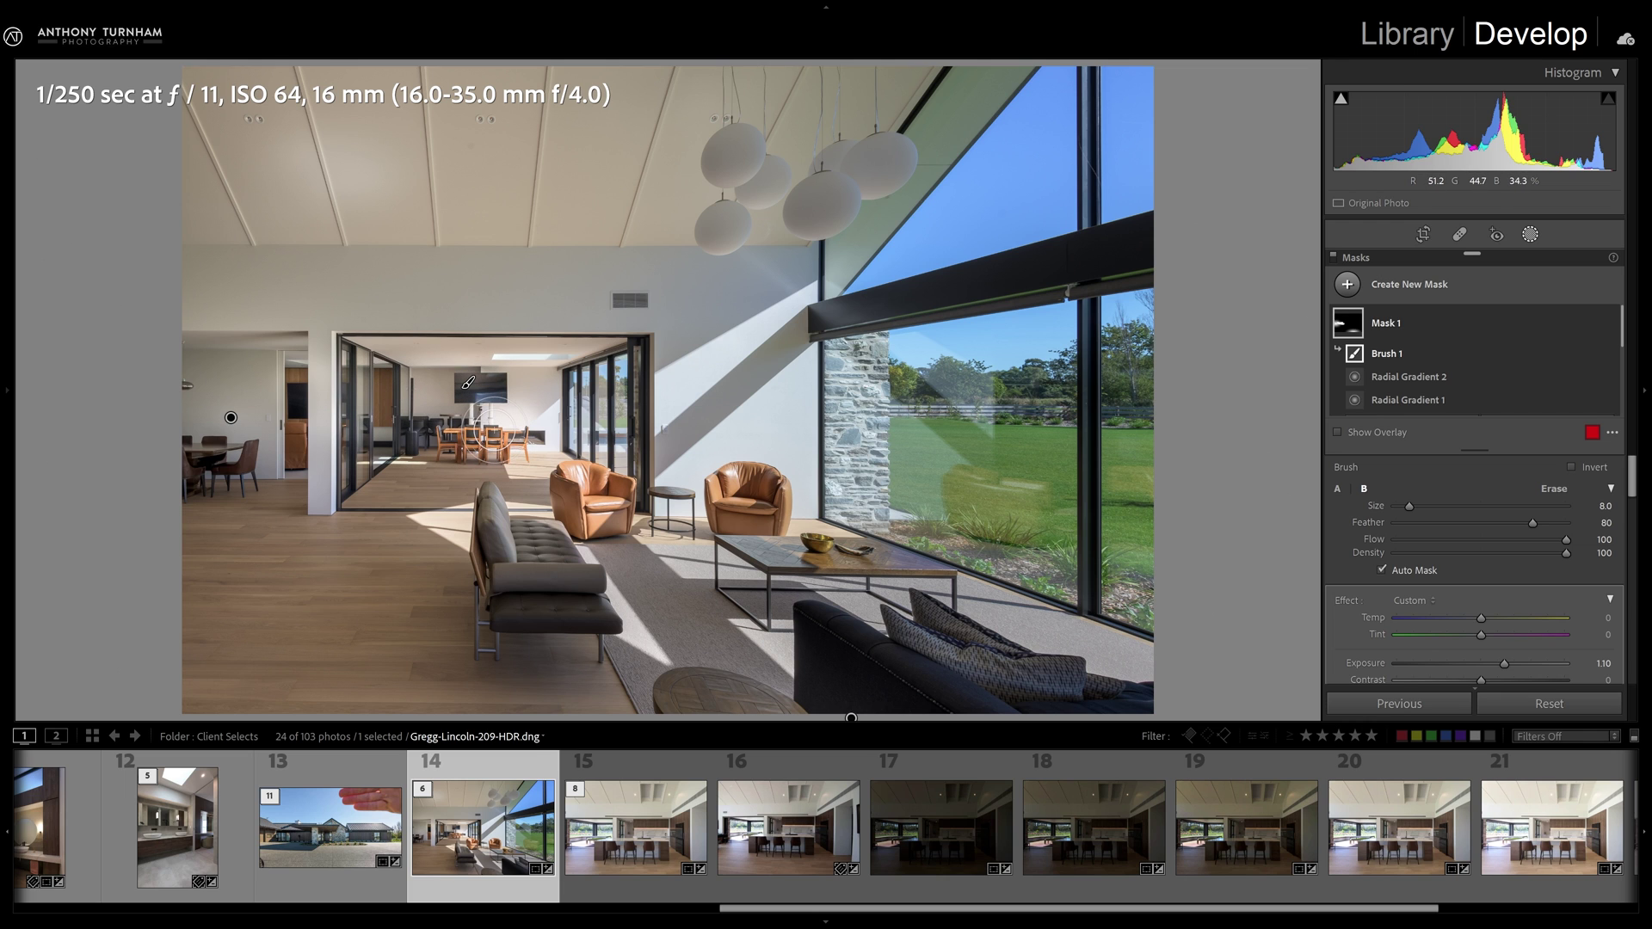
key("ctrl+z")
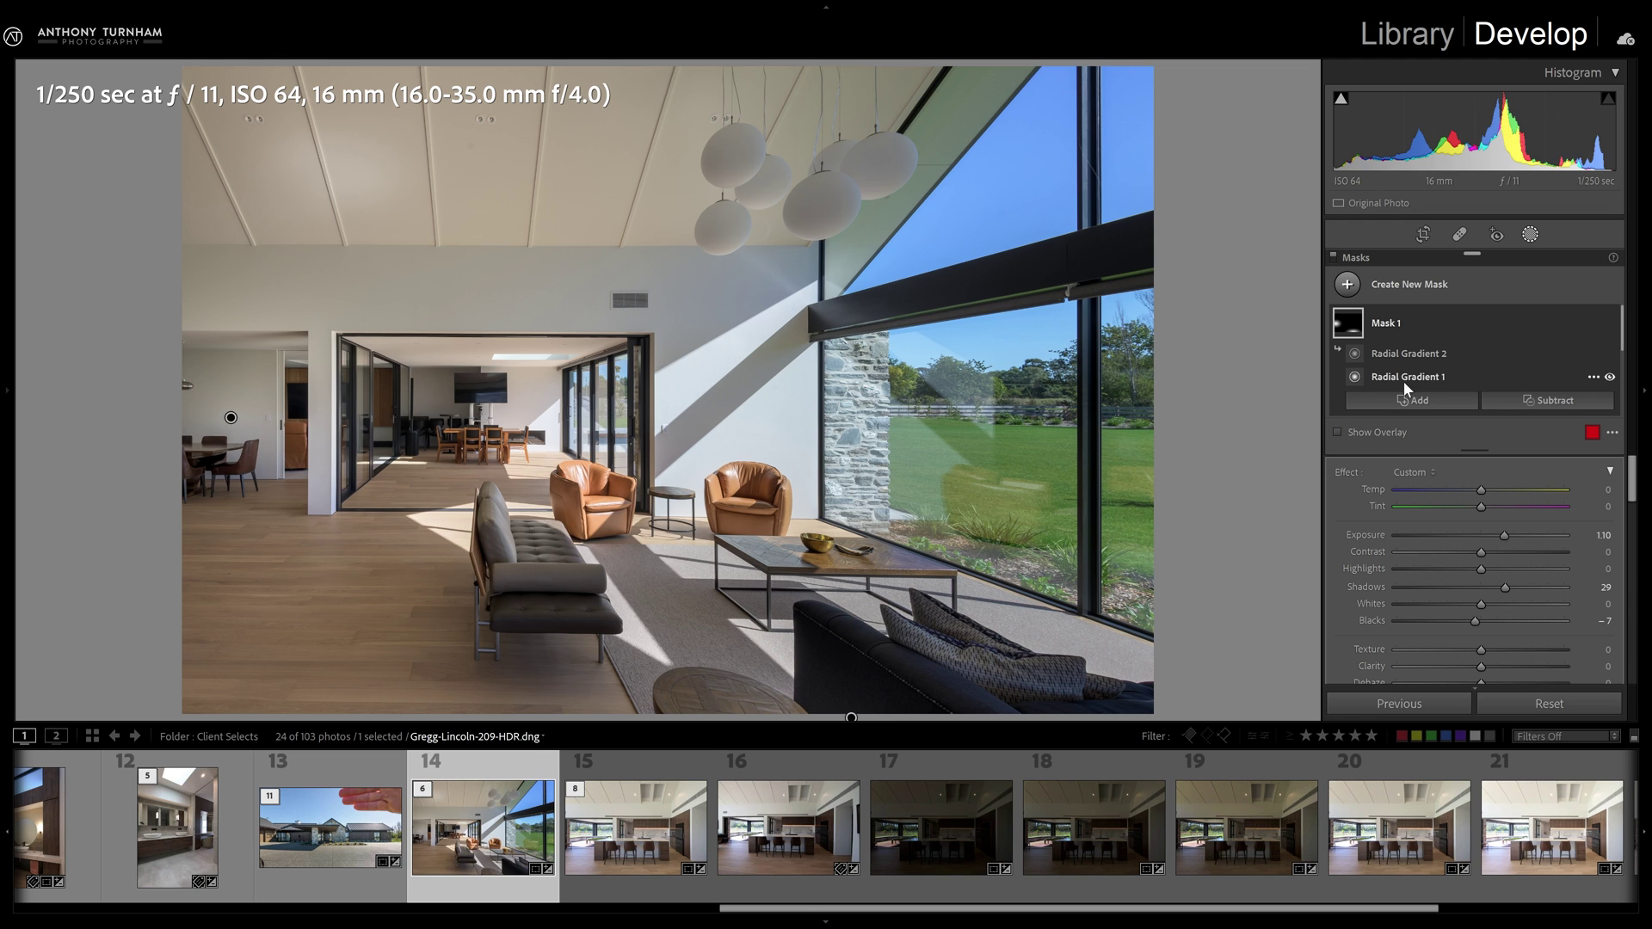
left_click(1418, 402)
left_click(1390, 497)
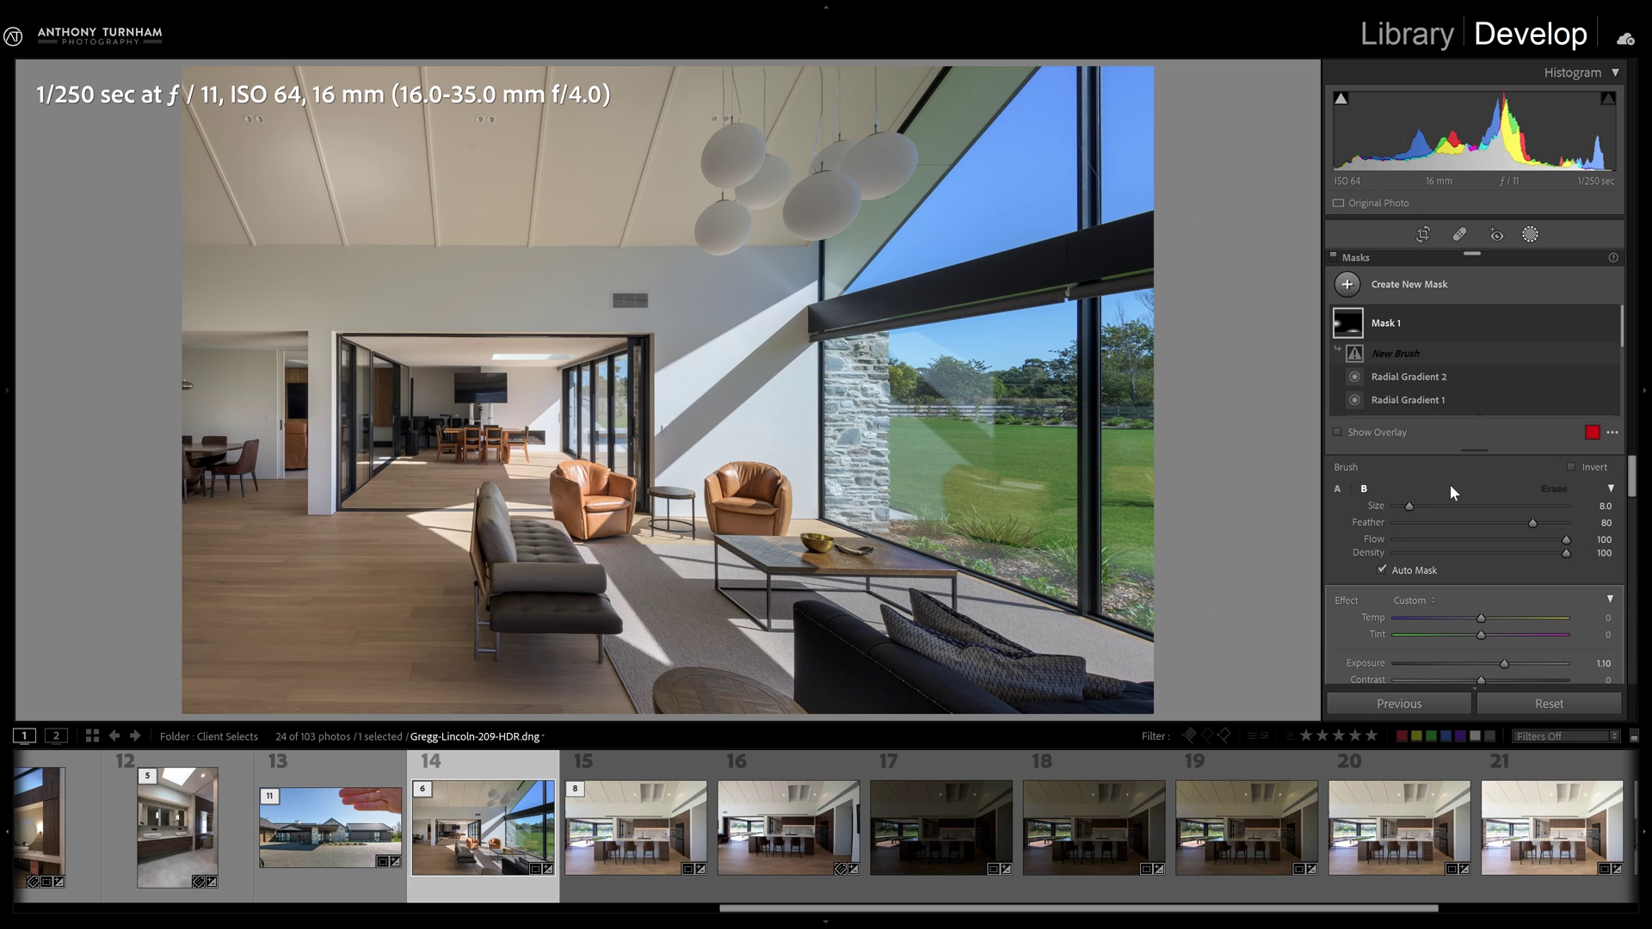
left_click_drag(1565, 539, 1445, 554)
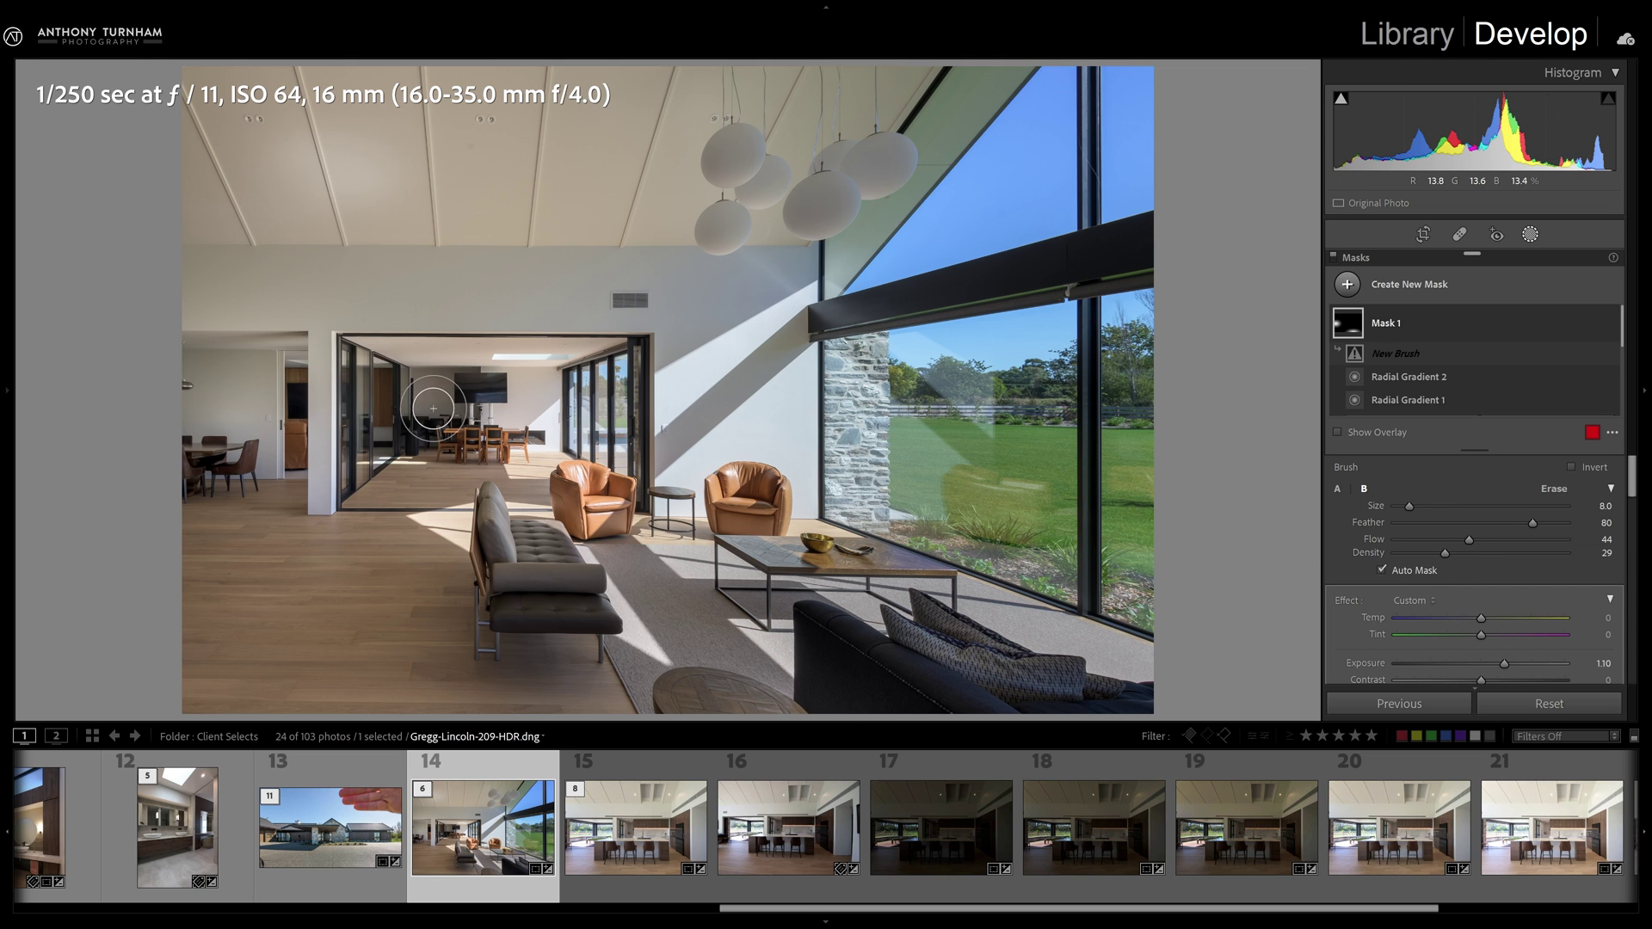
left_click_drag(417, 416, 452, 395)
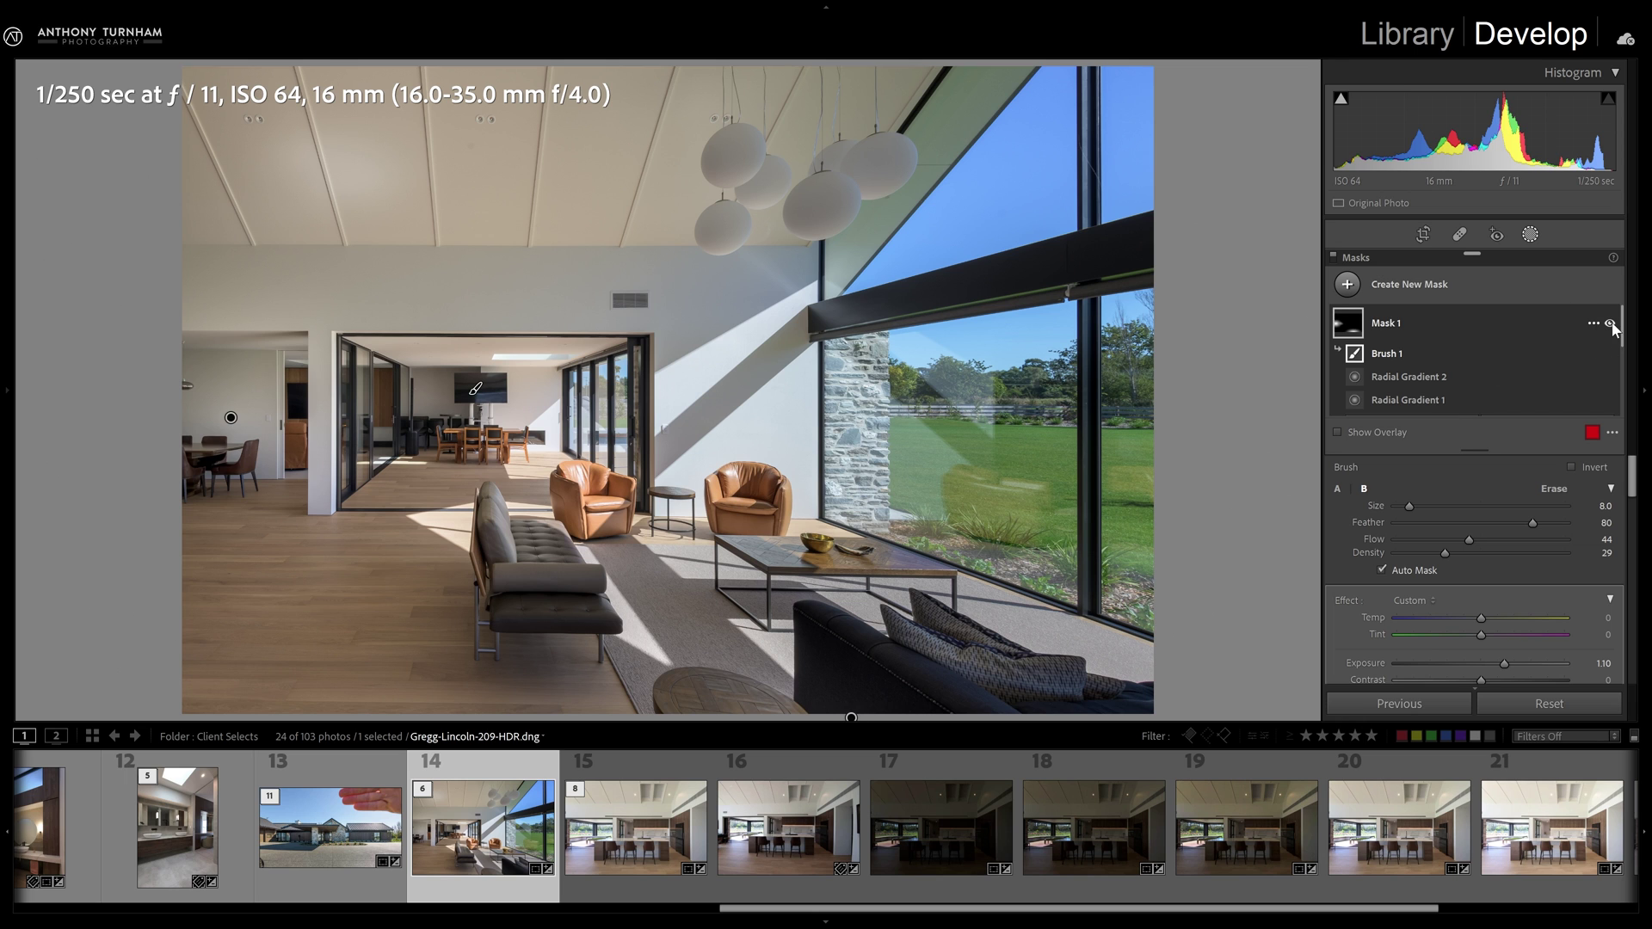
Toggle Mask 1 off and on to compare, then return to the basic tone adjustments
left_click(1611, 325)
left_click(1611, 325)
left_click(1611, 325)
left_click(1612, 325)
left_click(1532, 234)
Create a color range mask sampled from the ceiling and set its Saturation to −62
left_click(1530, 234)
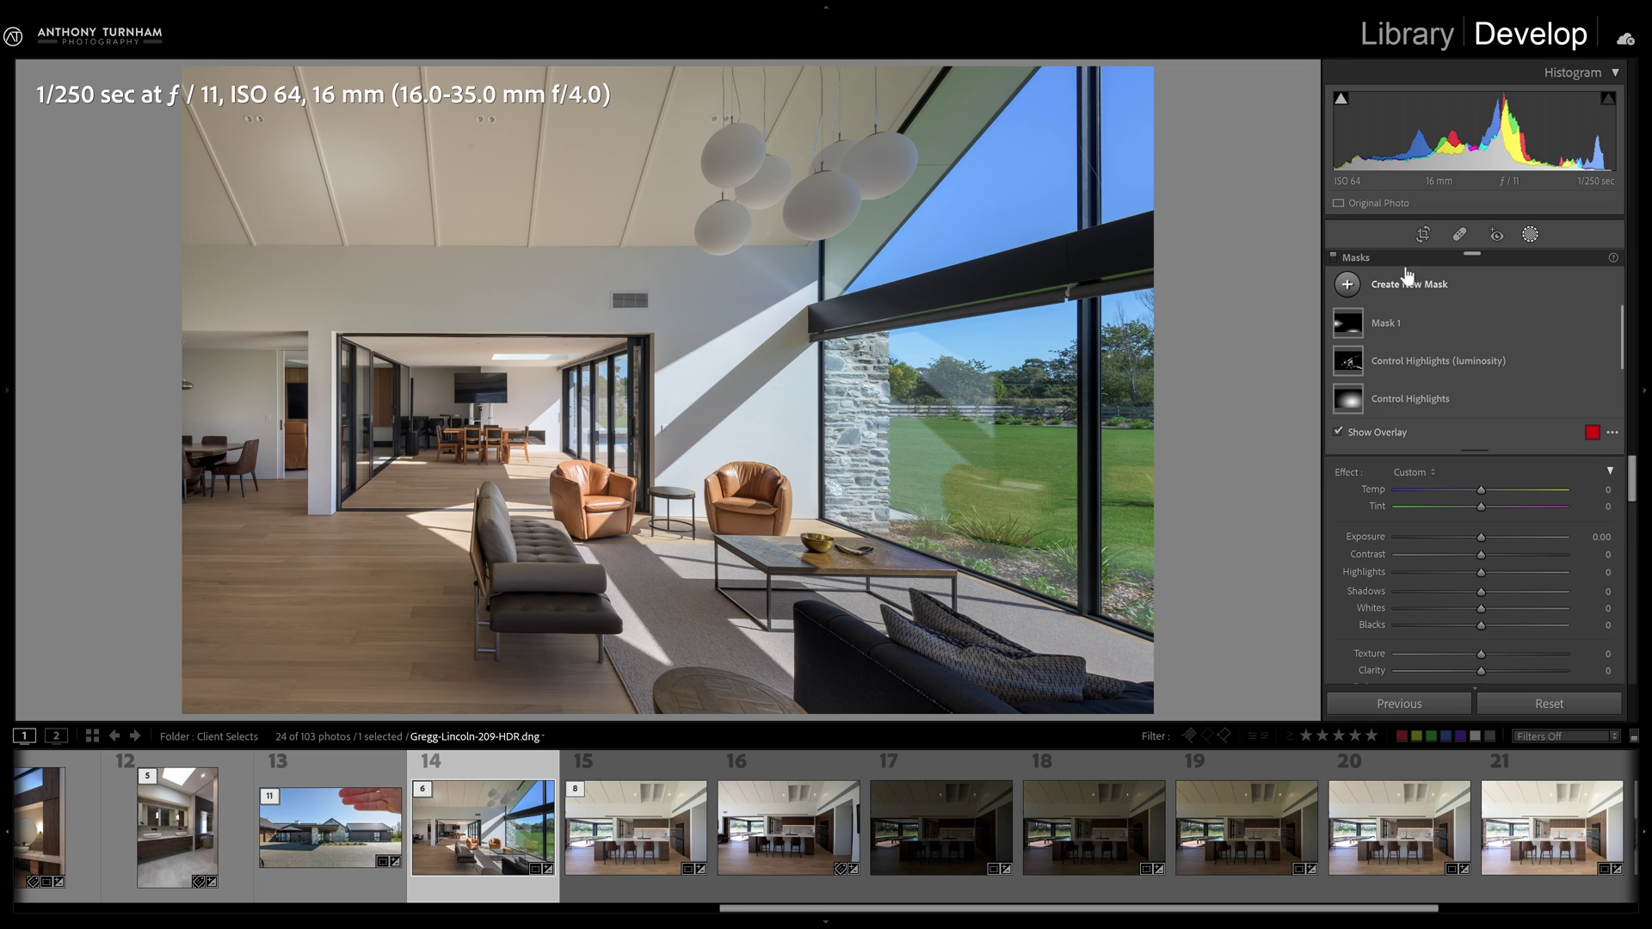
left_click(1405, 287)
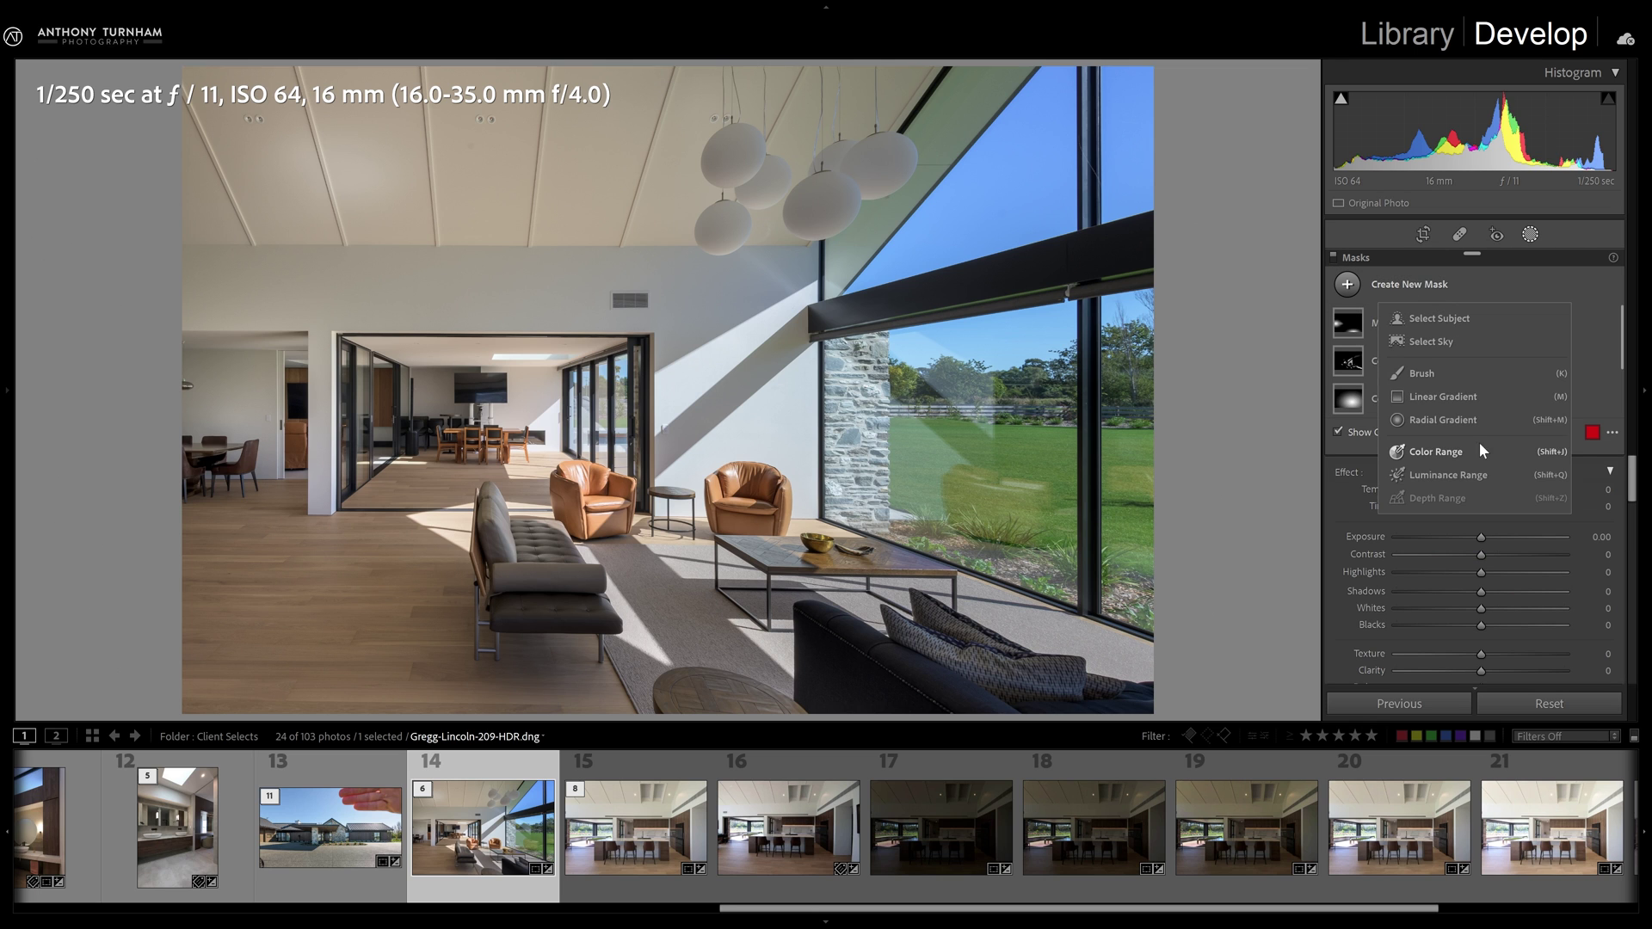
left_click(1437, 453)
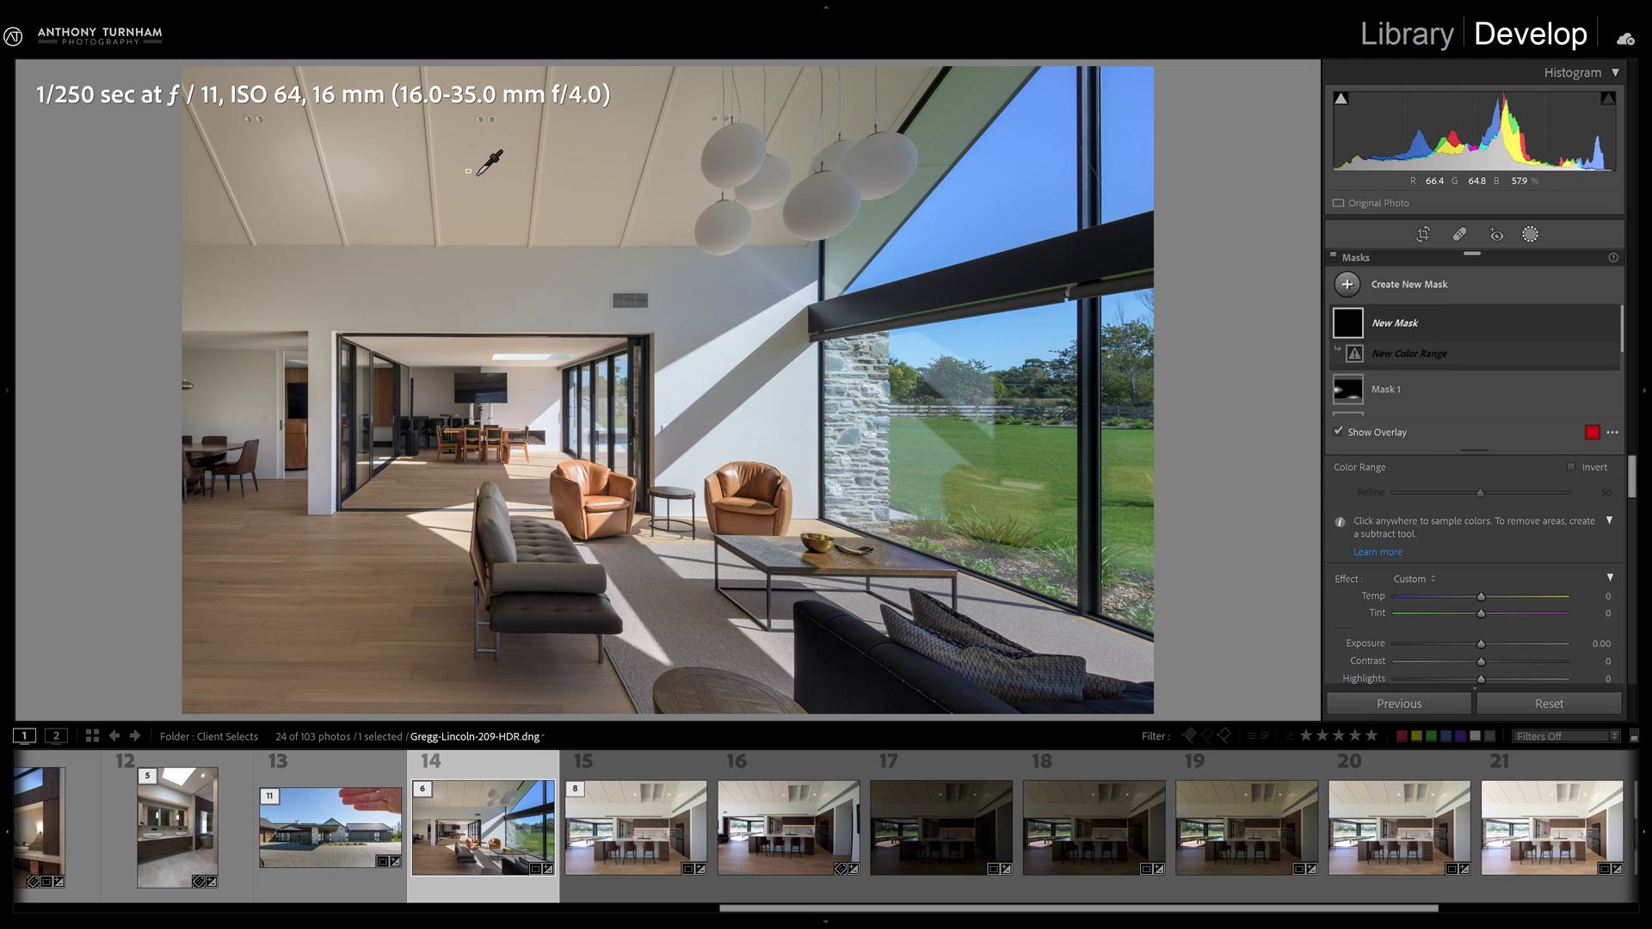
left_click_drag(479, 174, 520, 209)
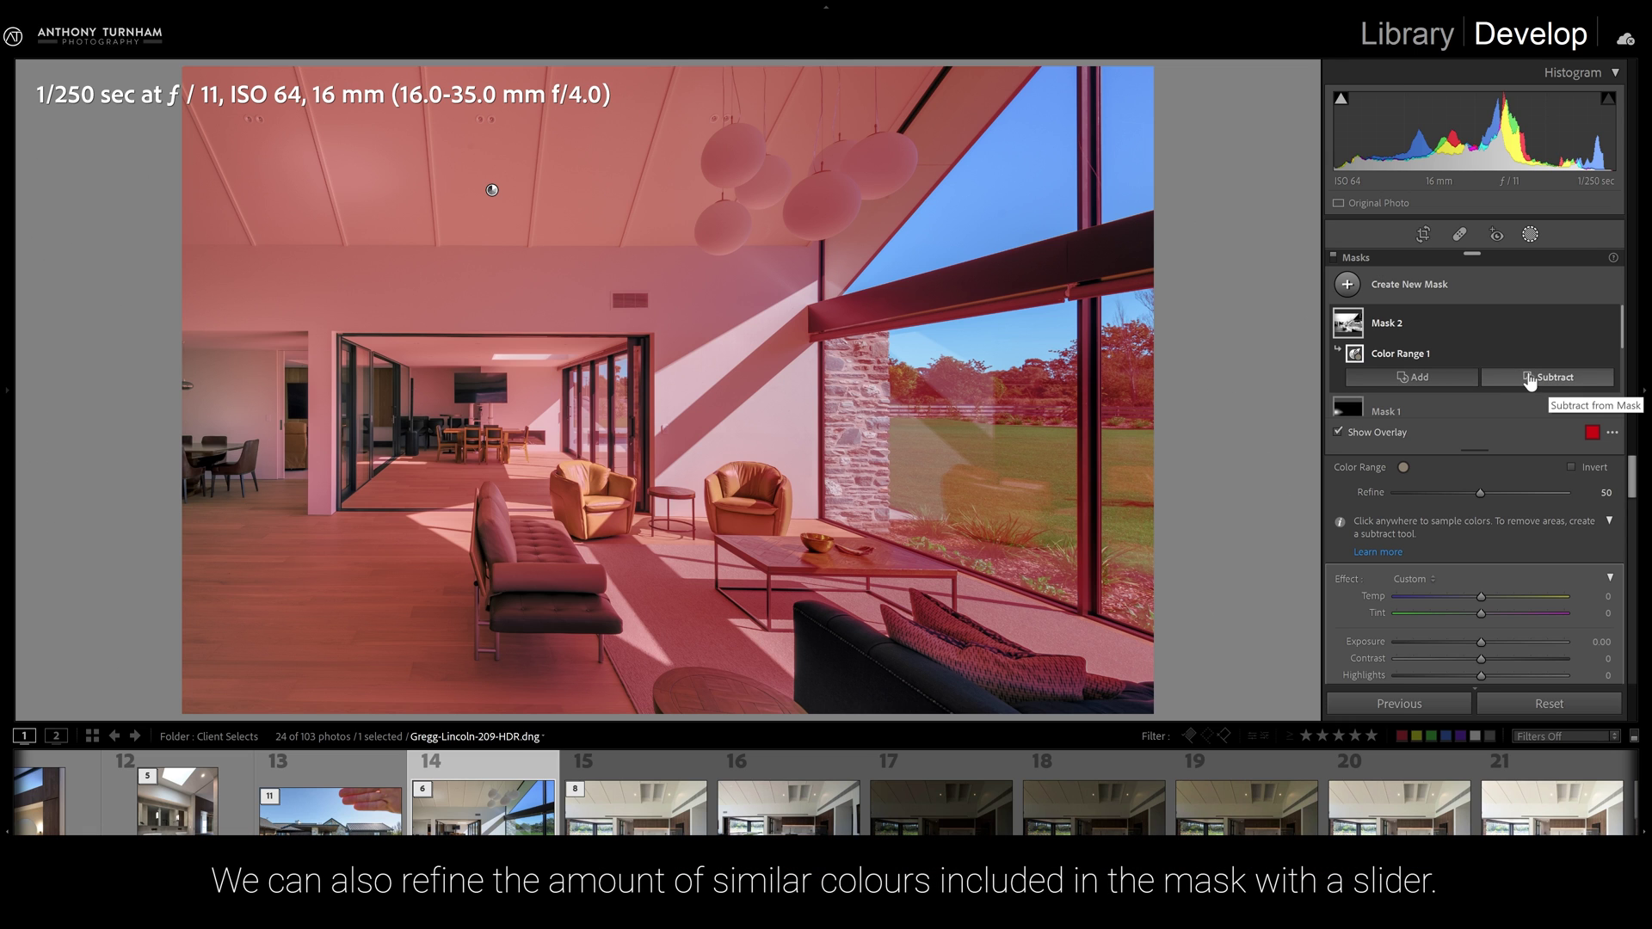
scroll(1507, 516, "down", 2)
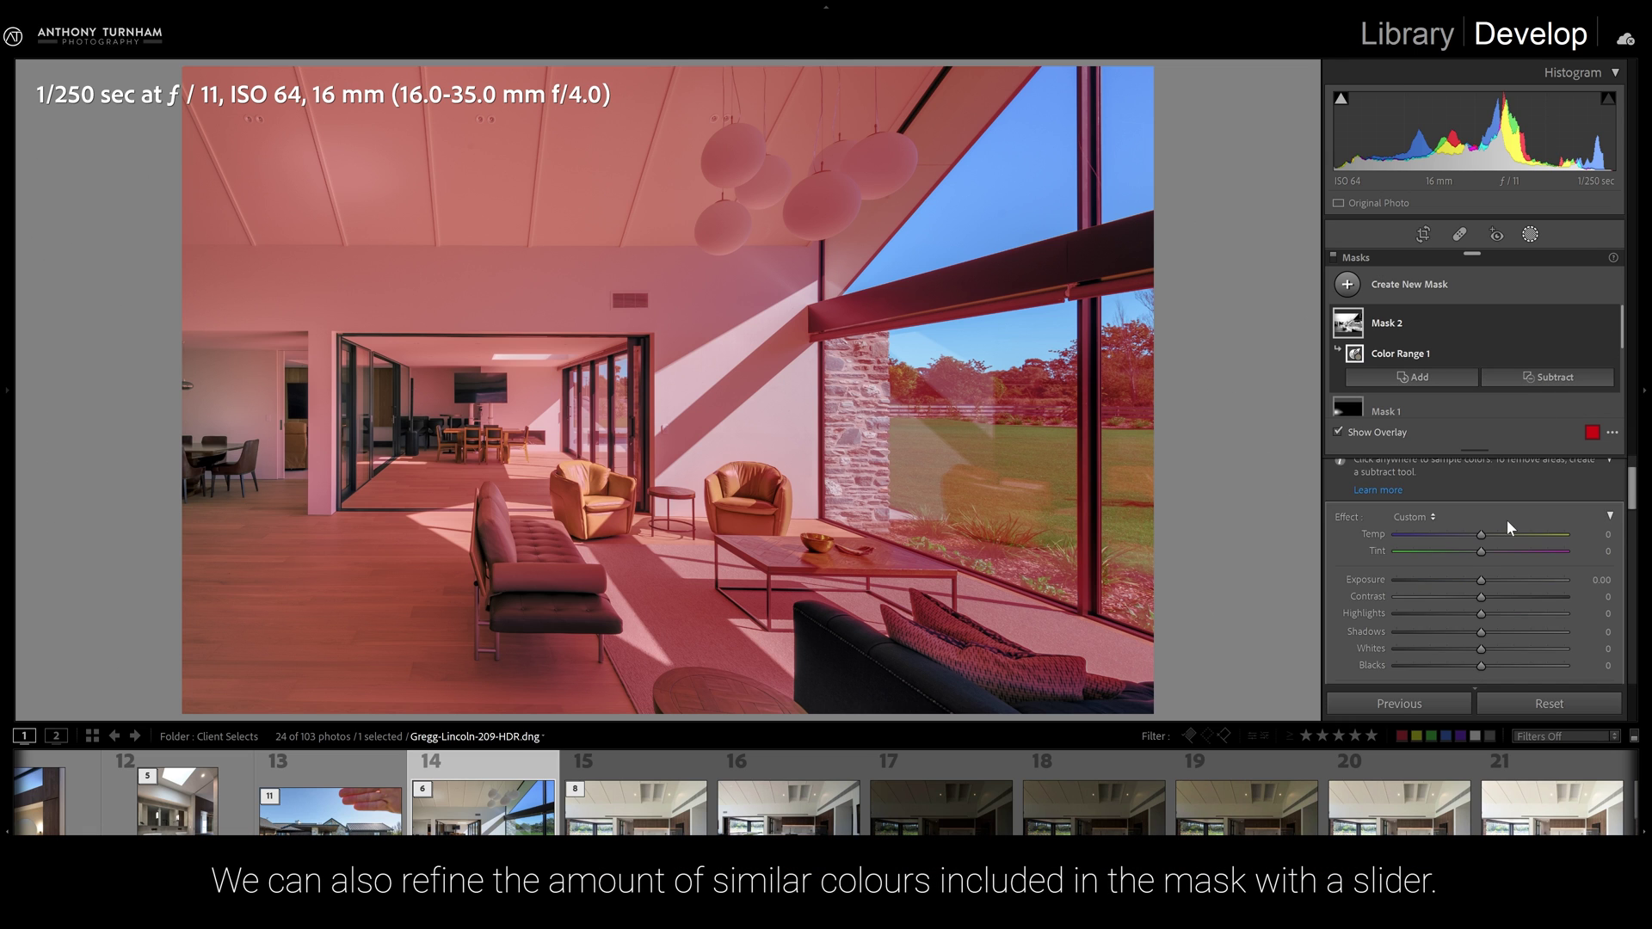
scroll(1506, 525, "down", 8)
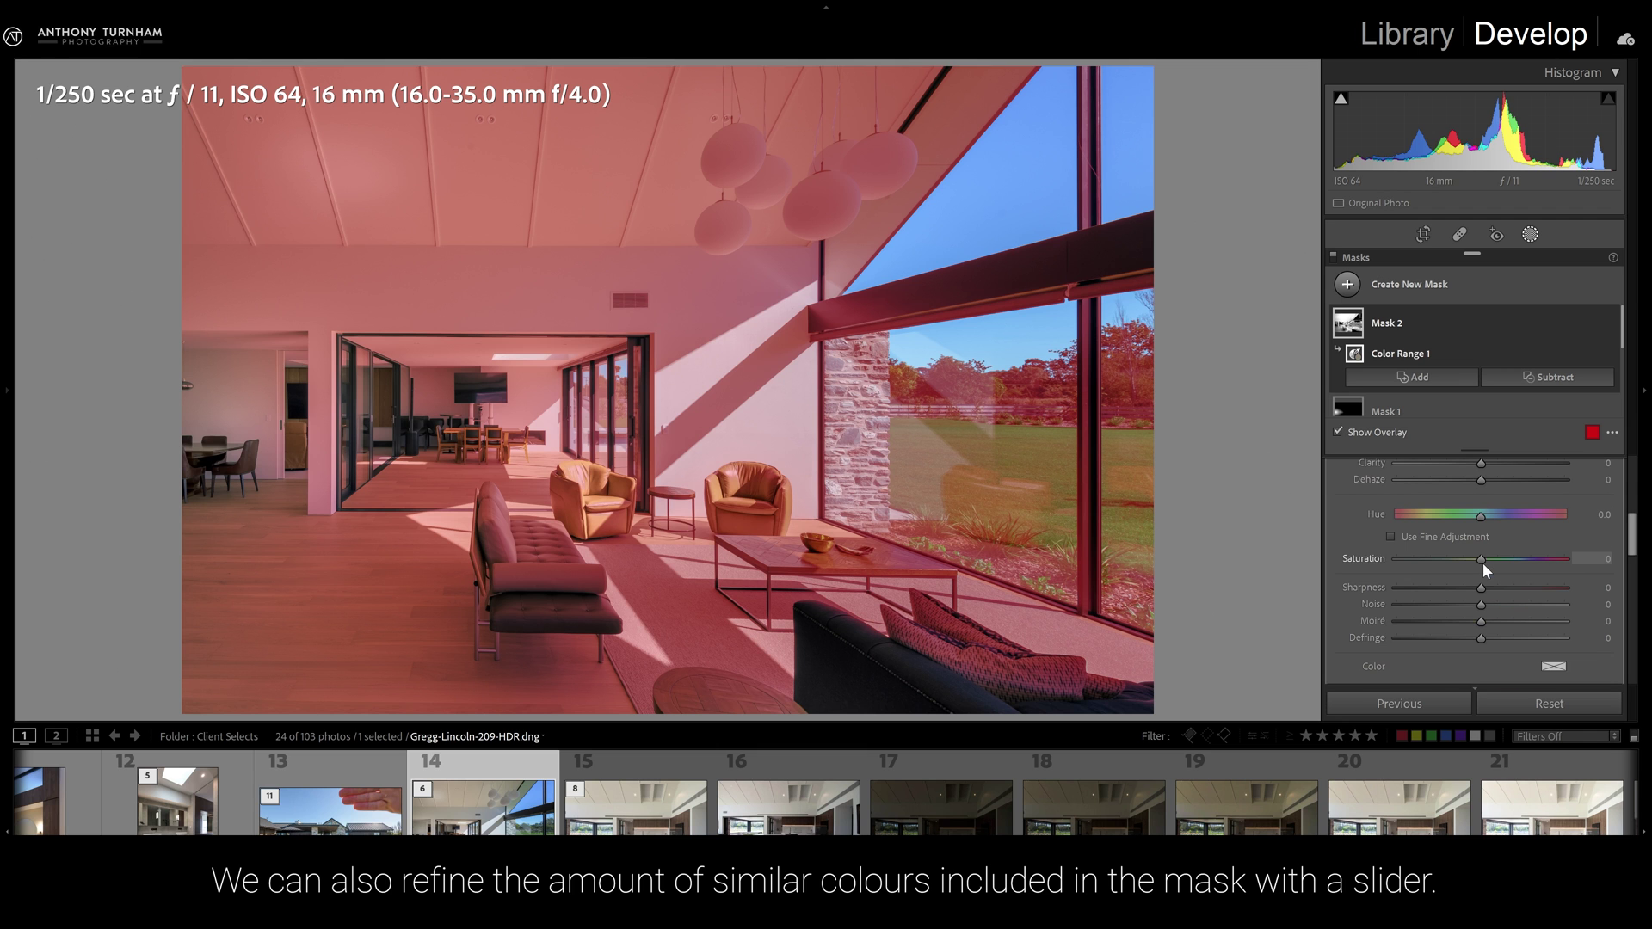
left_click_drag(1480, 560, 1378, 561)
key("o")
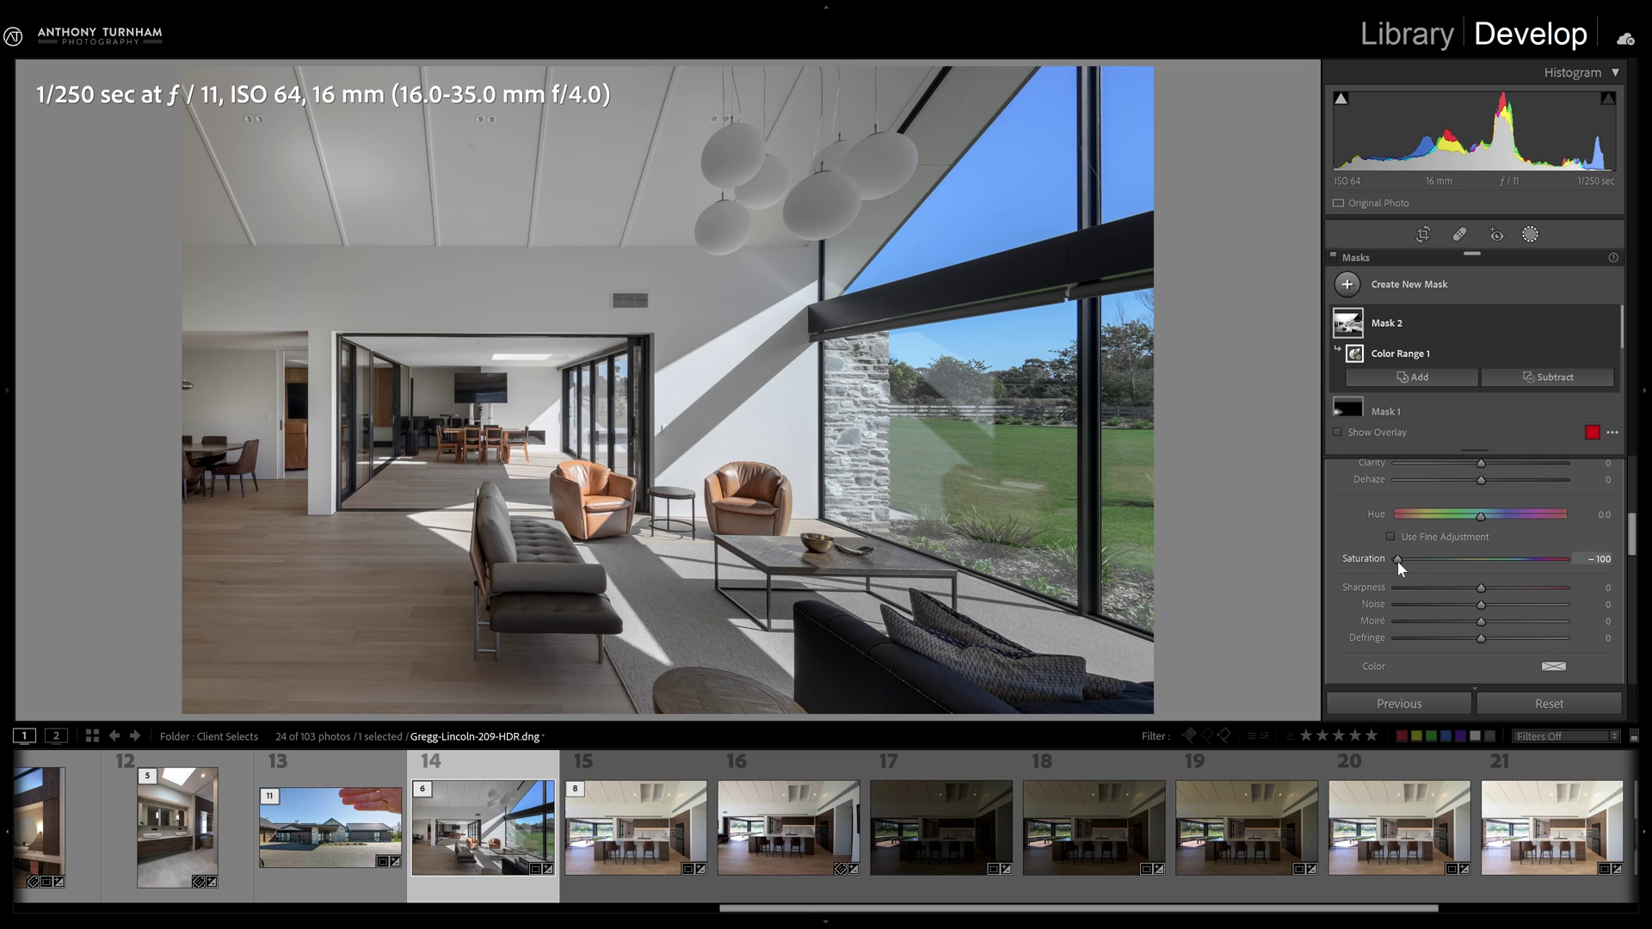
left_click_drag(1397, 561, 1478, 568)
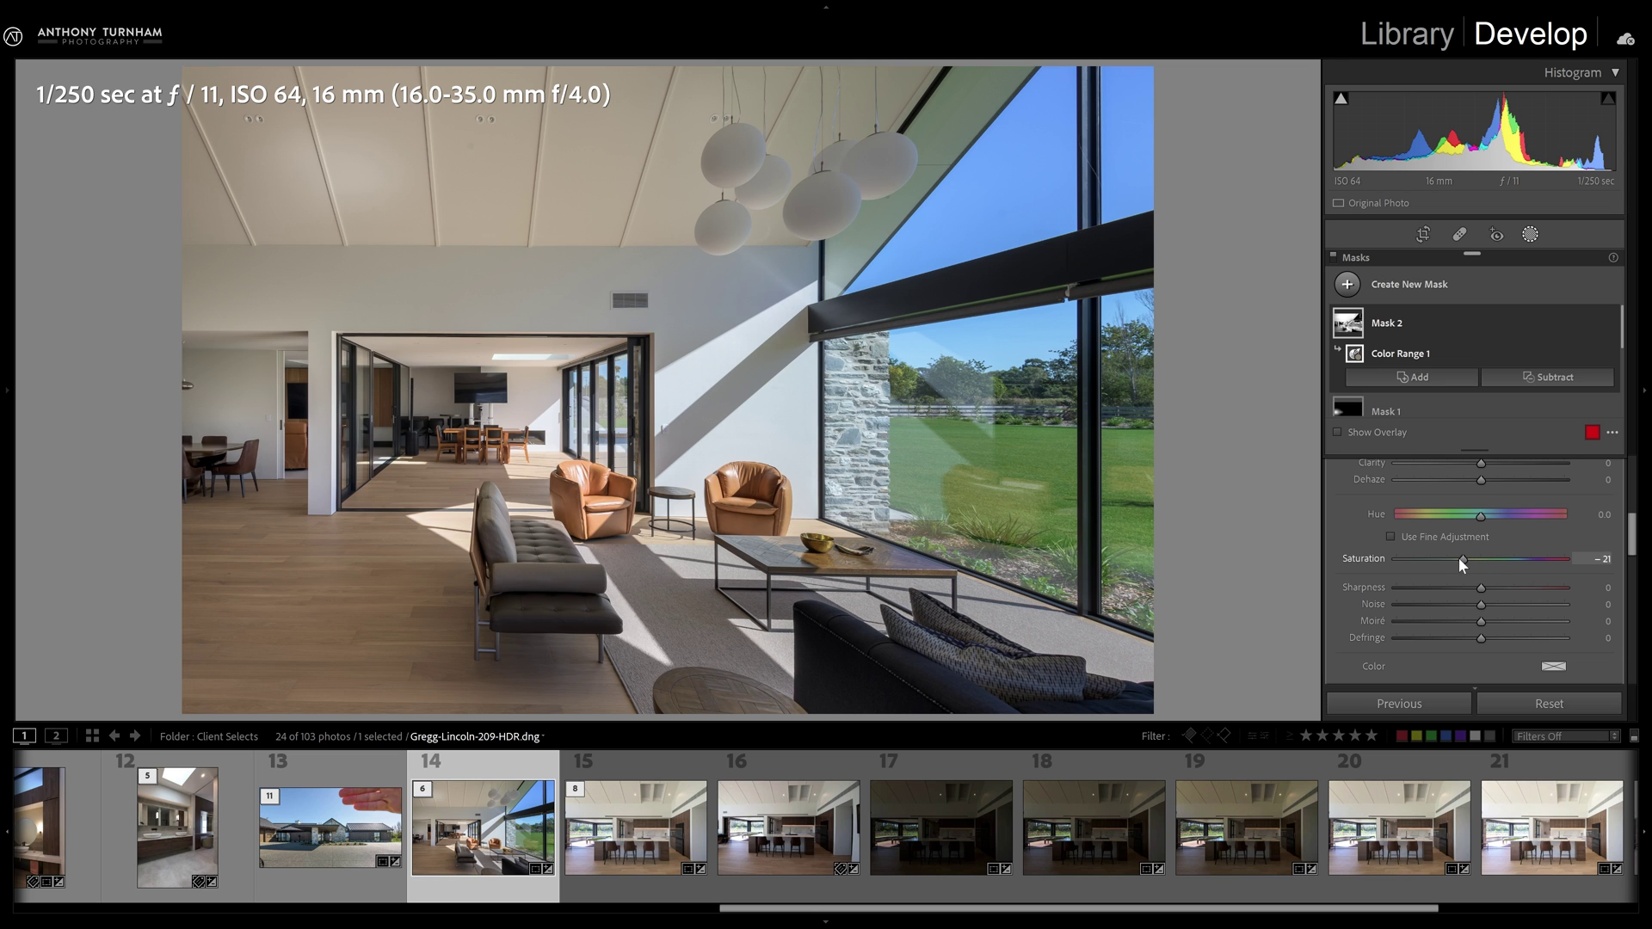
mouse_move(1460, 560)
left_mouse_down()
mouse_move(1540, 565)
mouse_move(1433, 557)
left_mouse_up()
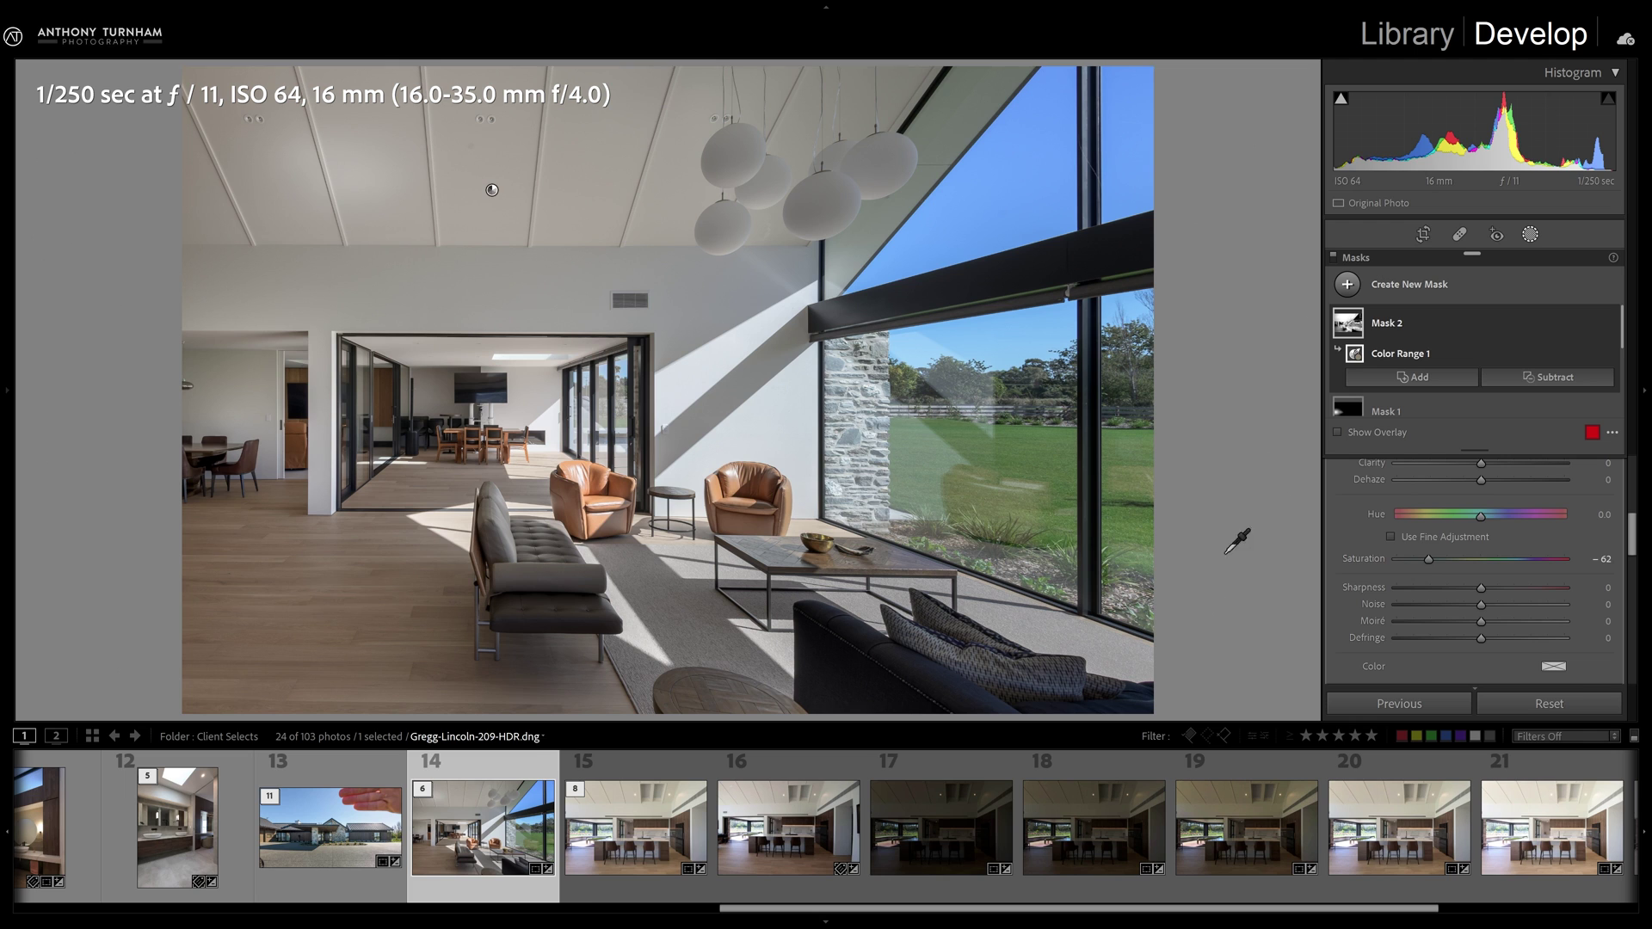
Subtract a linear gradient across the room's middle from Mask 2
left_click(1542, 386)
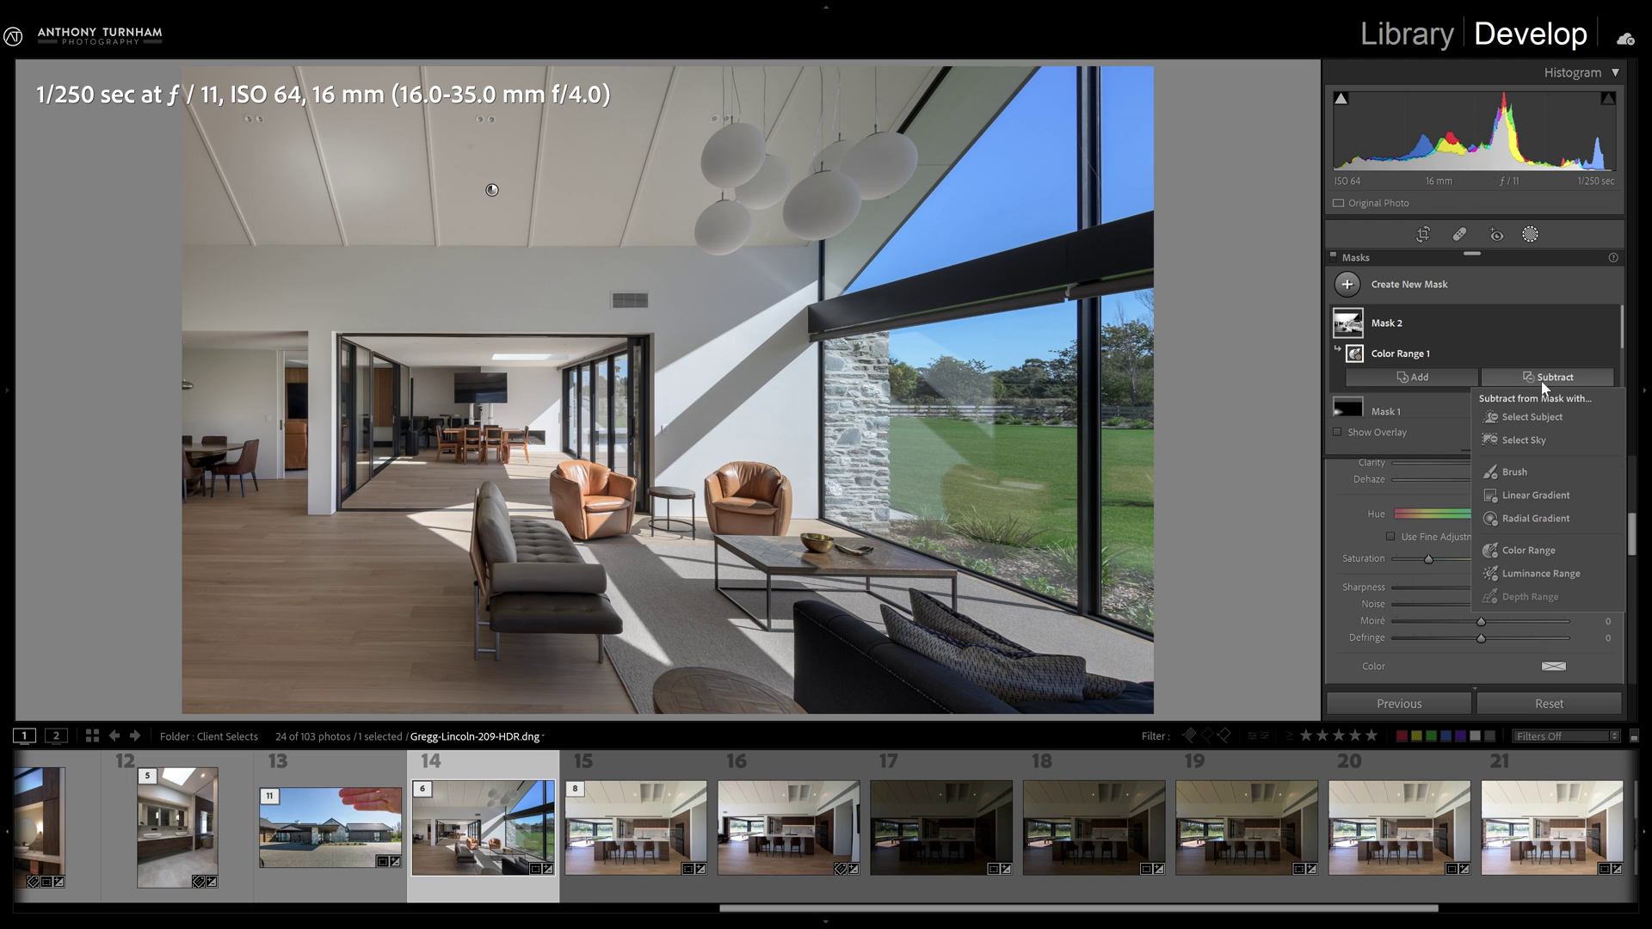
left_click(1535, 497)
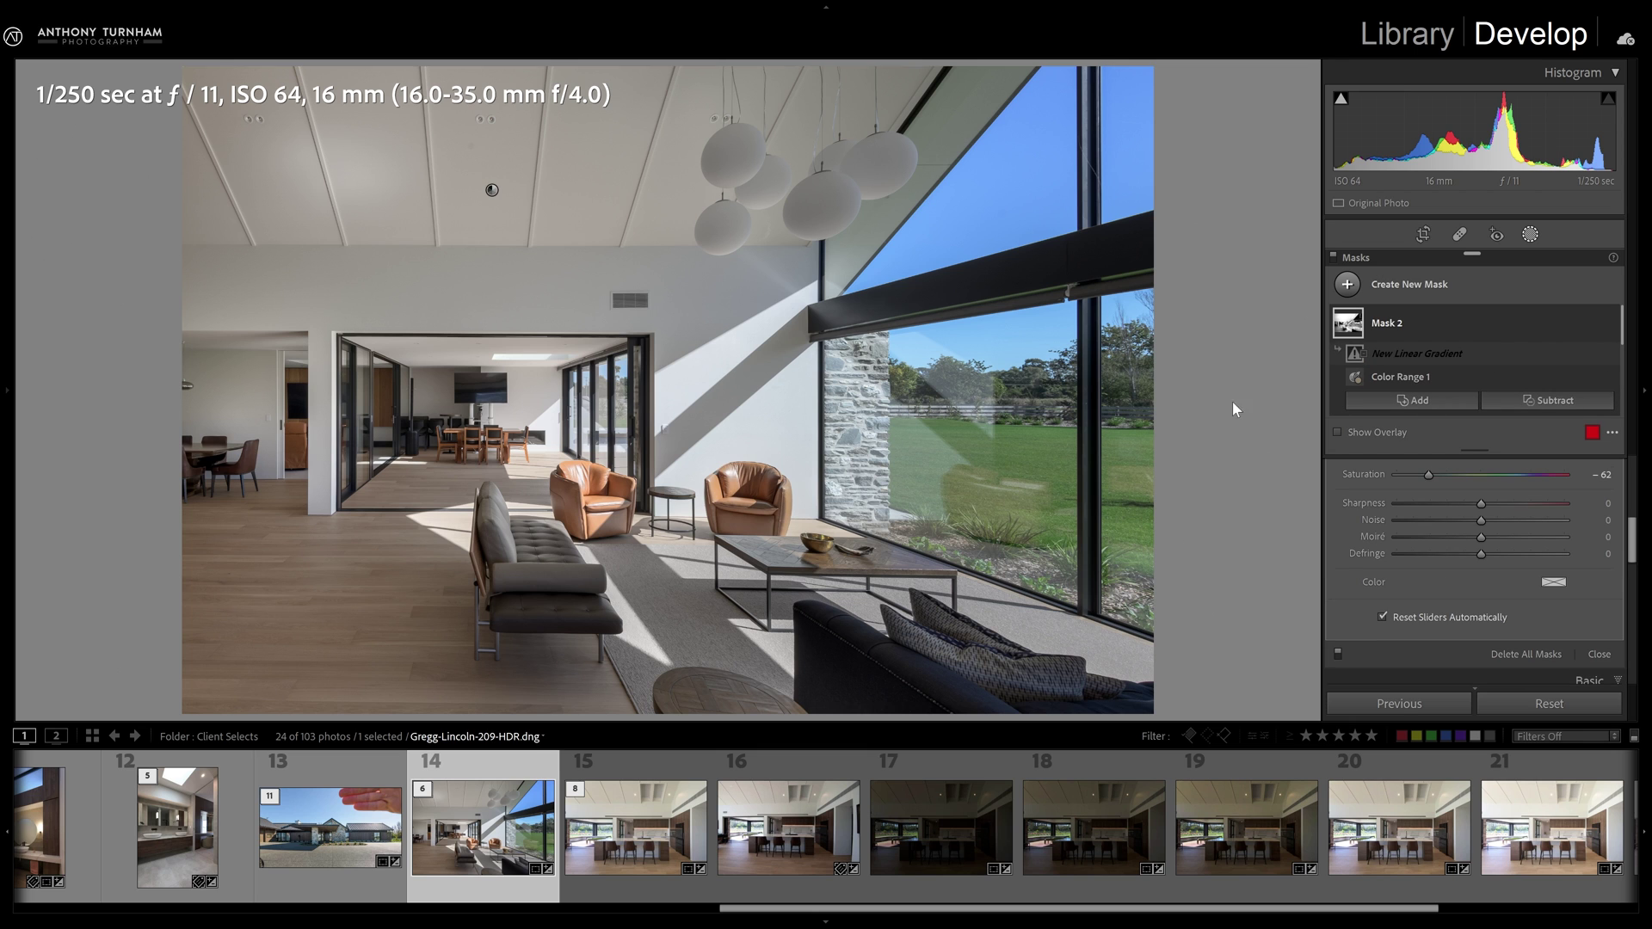
left_click_drag(549, 492, 561, 445)
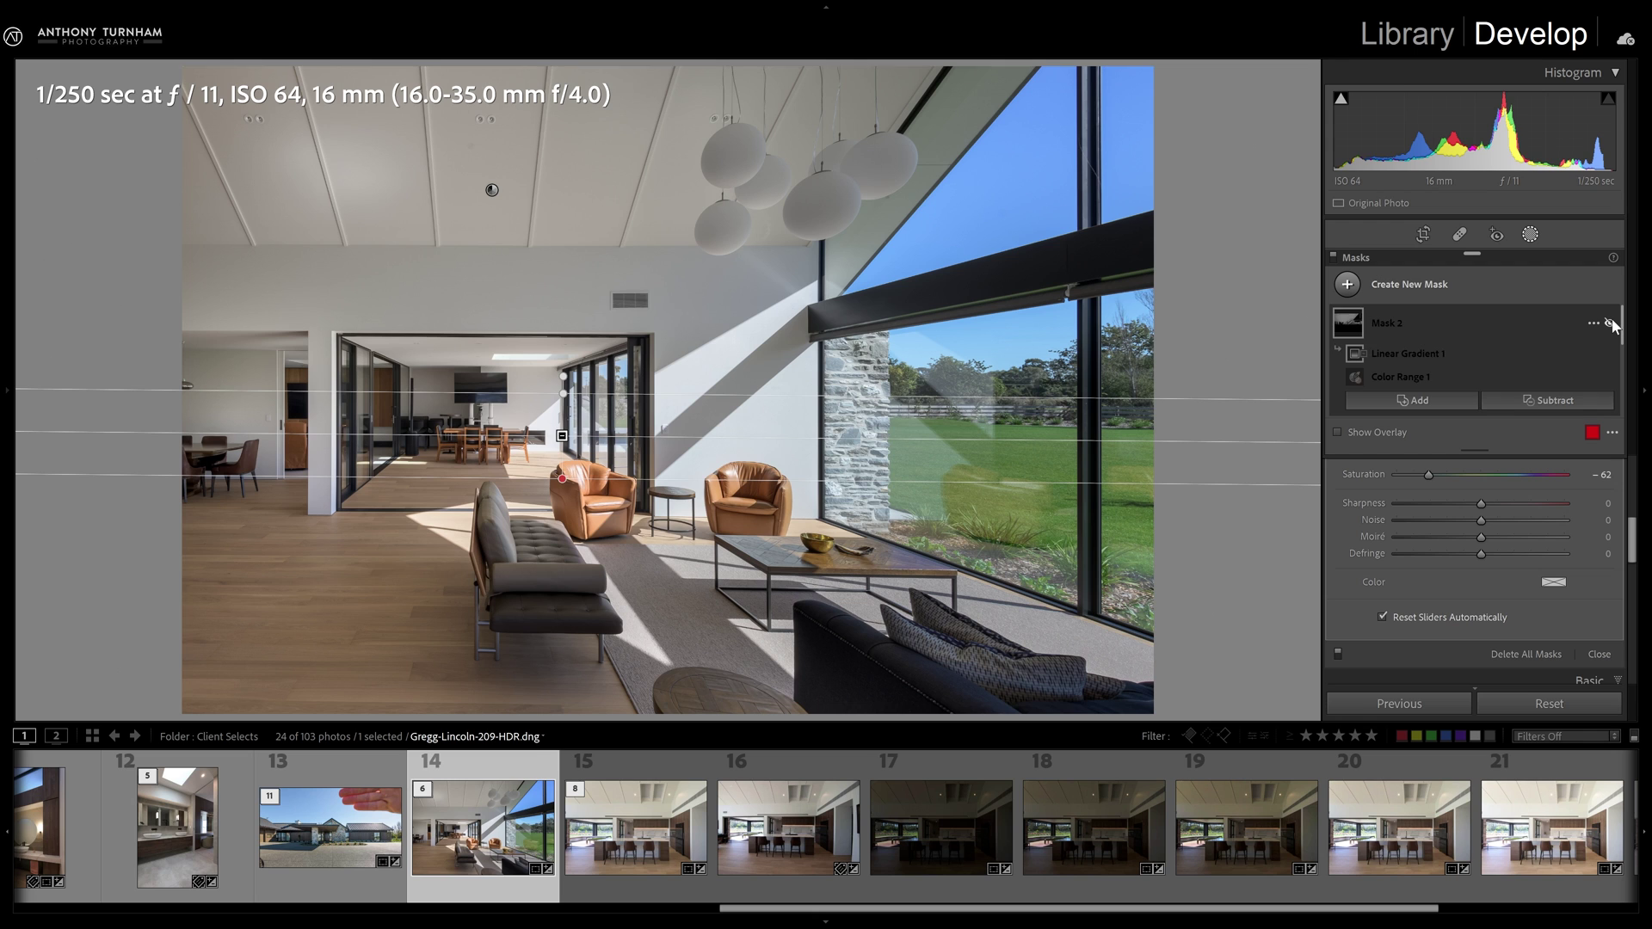
Toggle Mask 2 off and on to compare its ceiling correction
left_click(1612, 324)
left_click(1611, 324)
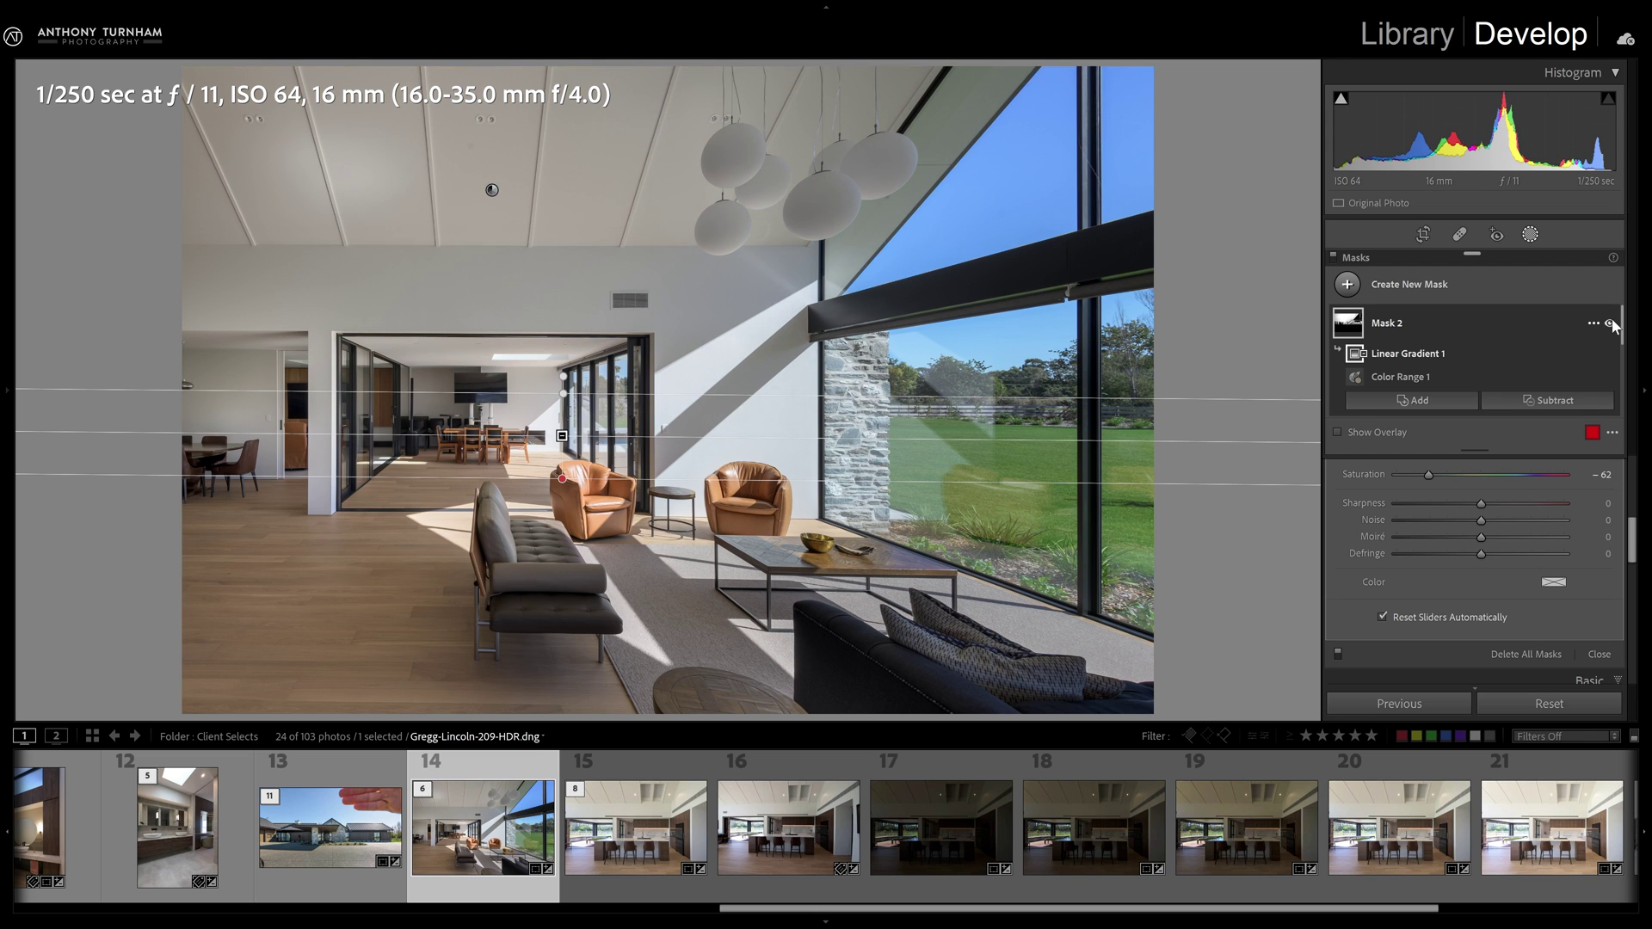
left_click(1611, 323)
left_click(1612, 324)
left_click(1420, 288)
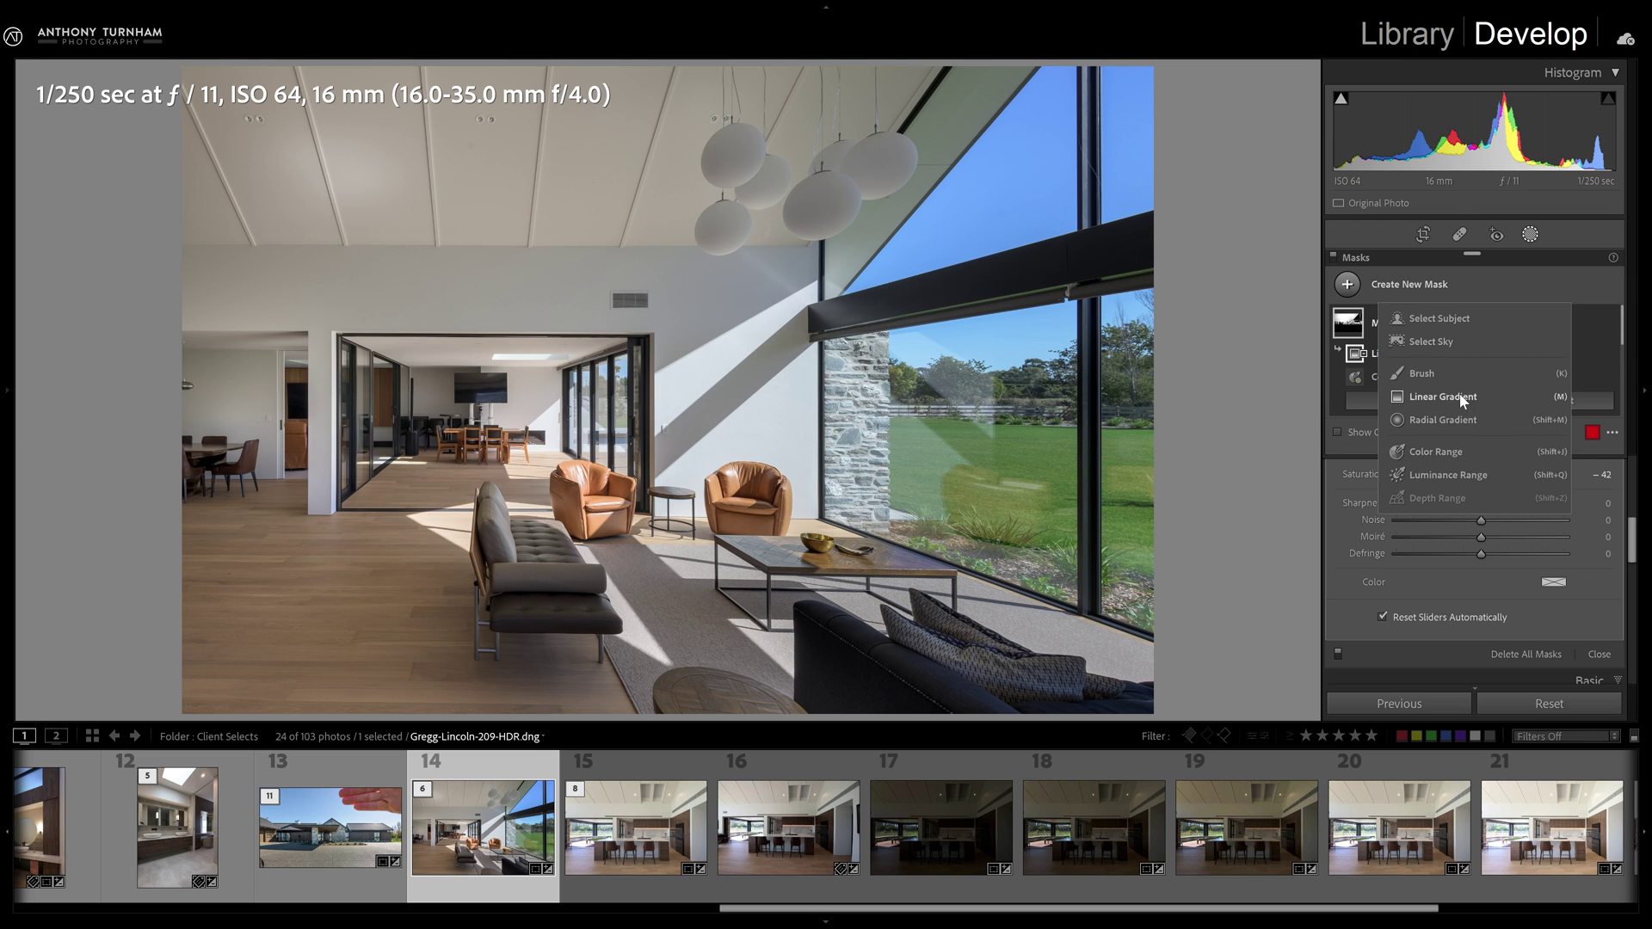
Add a radial gradient mask around the armchairs and lower its Highlights to −89
left_click(1468, 418)
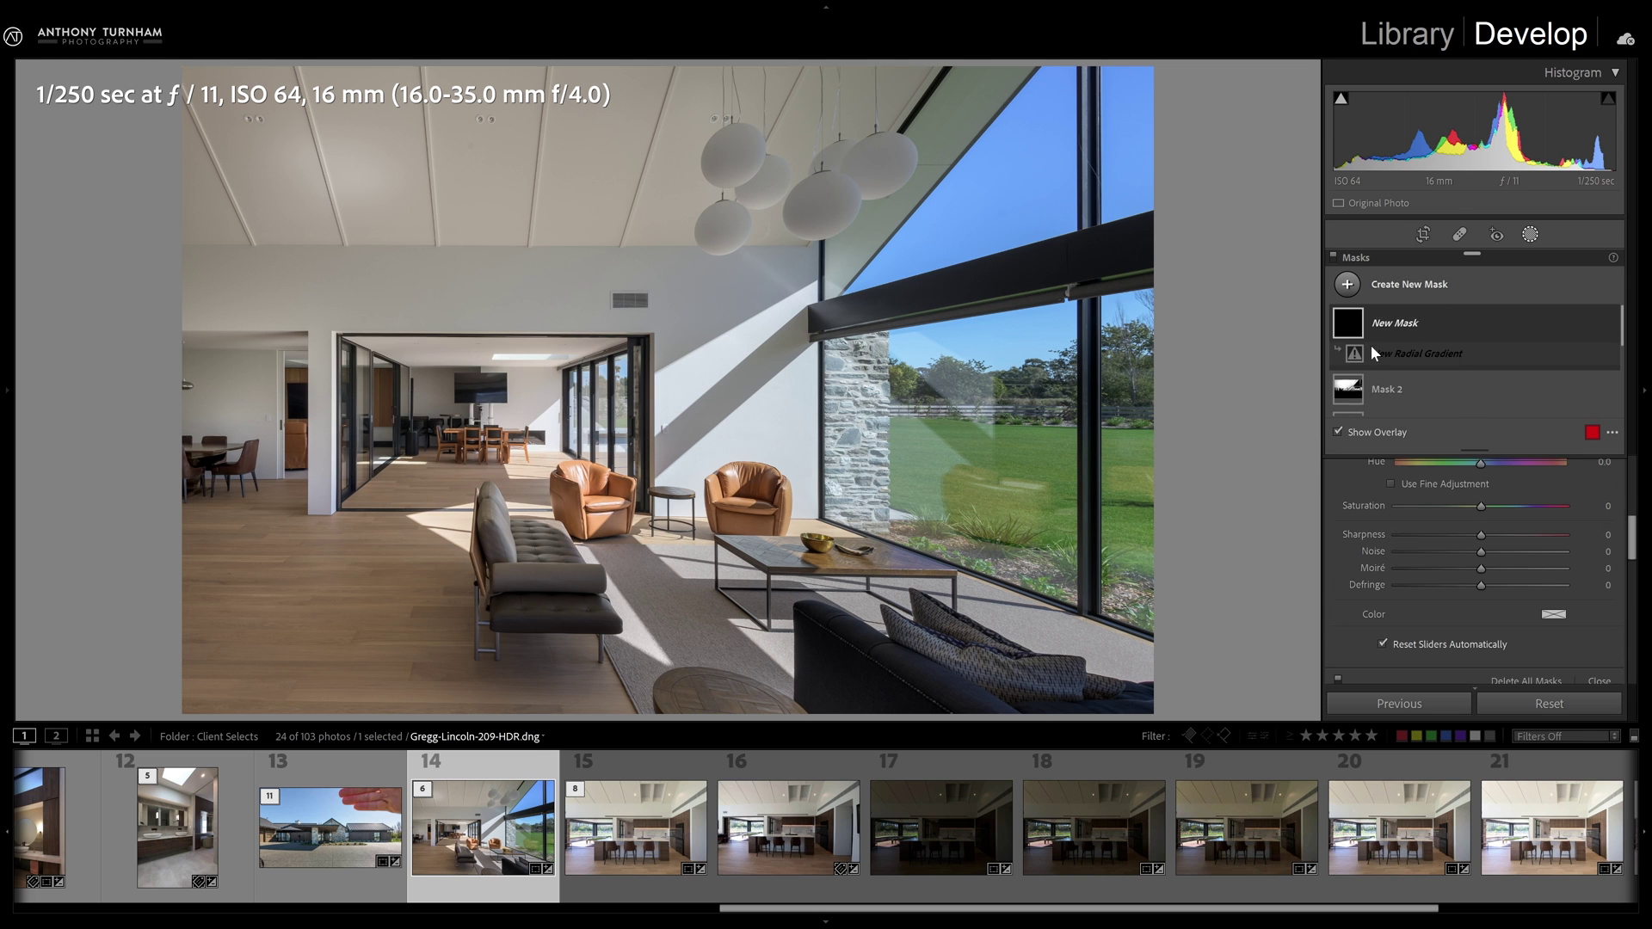
left_click_drag(545, 448, 629, 370)
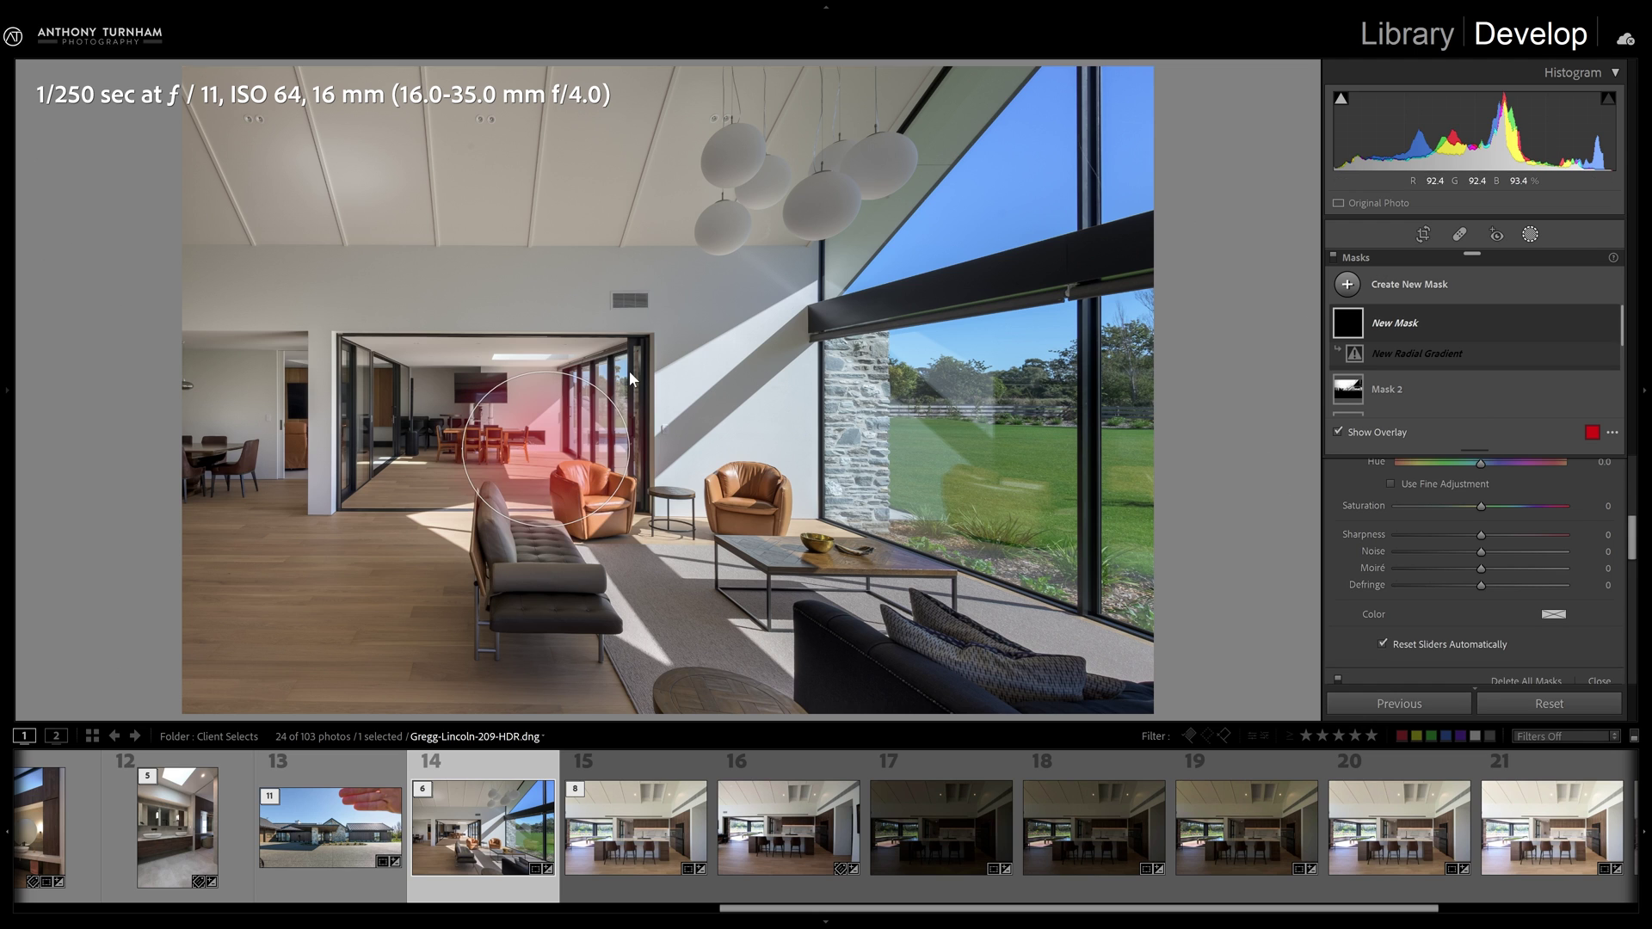
left_click_drag(1479, 554, 1430, 561)
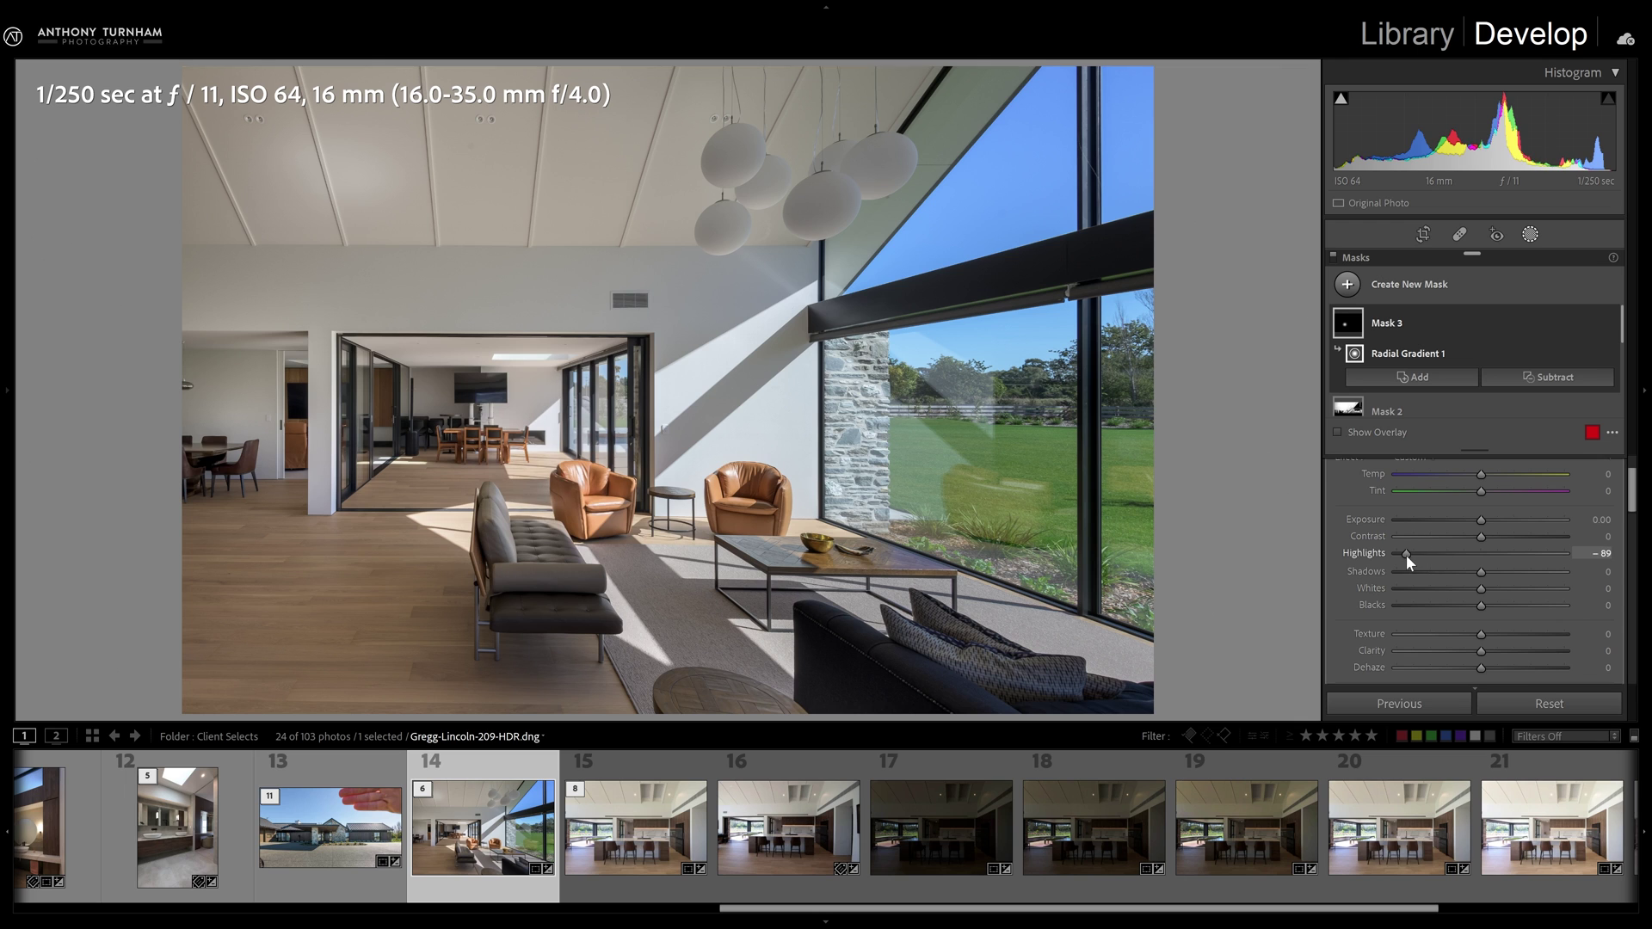
Add a second radial gradient mask over the sofa and raise its Shadows to +60
left_click(1520, 290)
left_click(1454, 415)
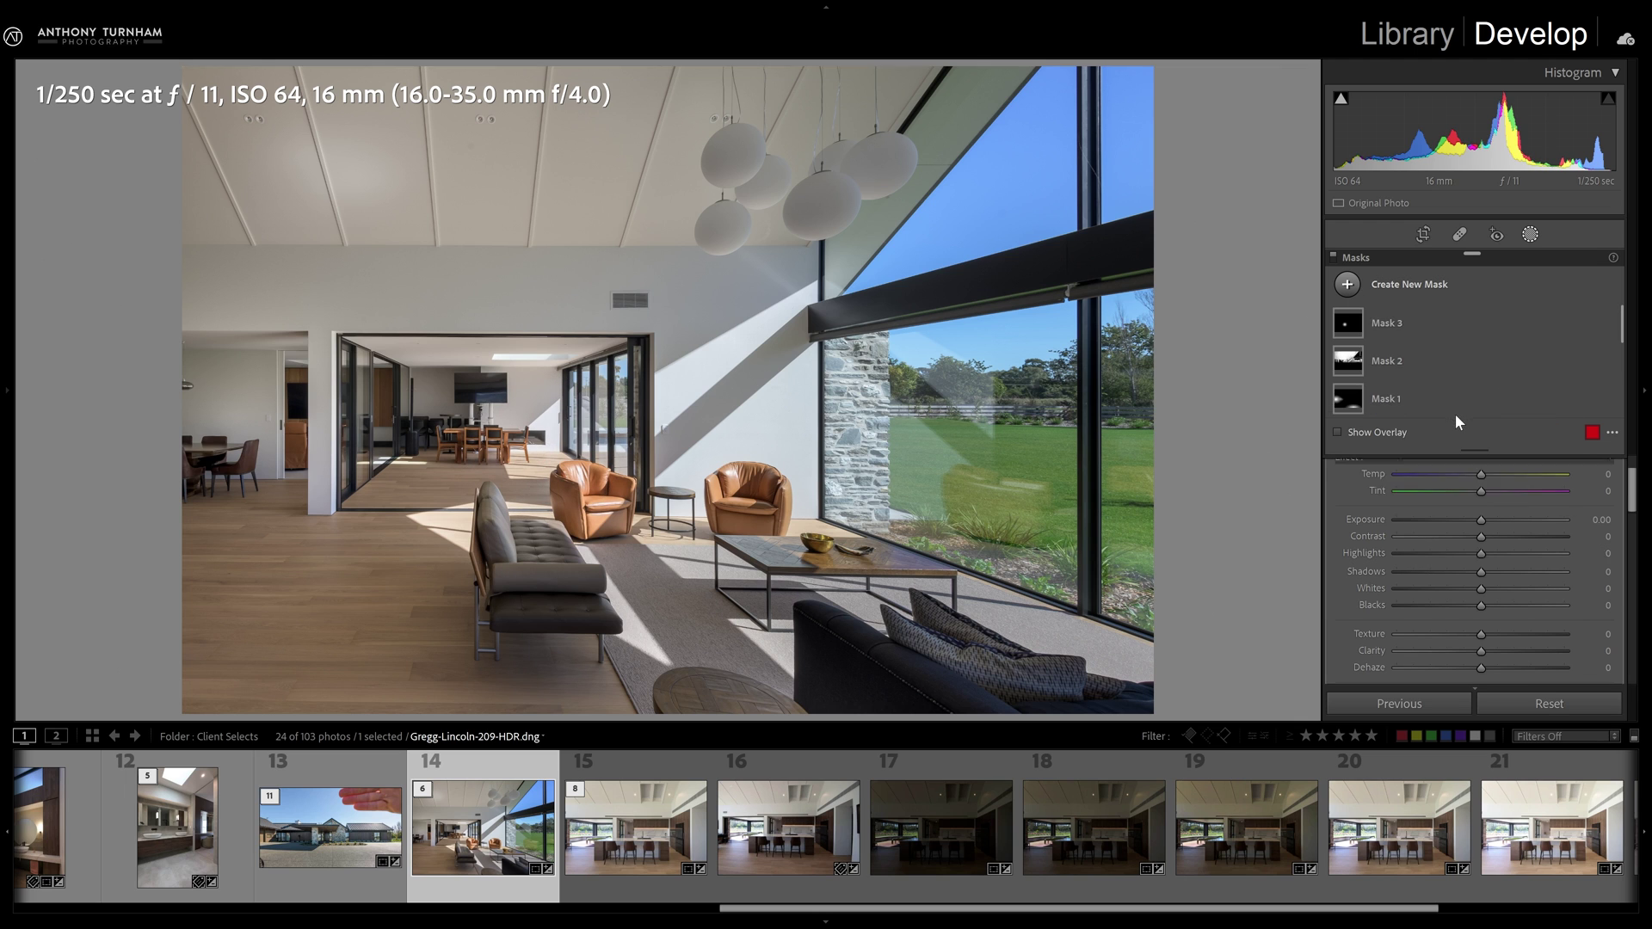
left_click_drag(554, 607, 674, 535)
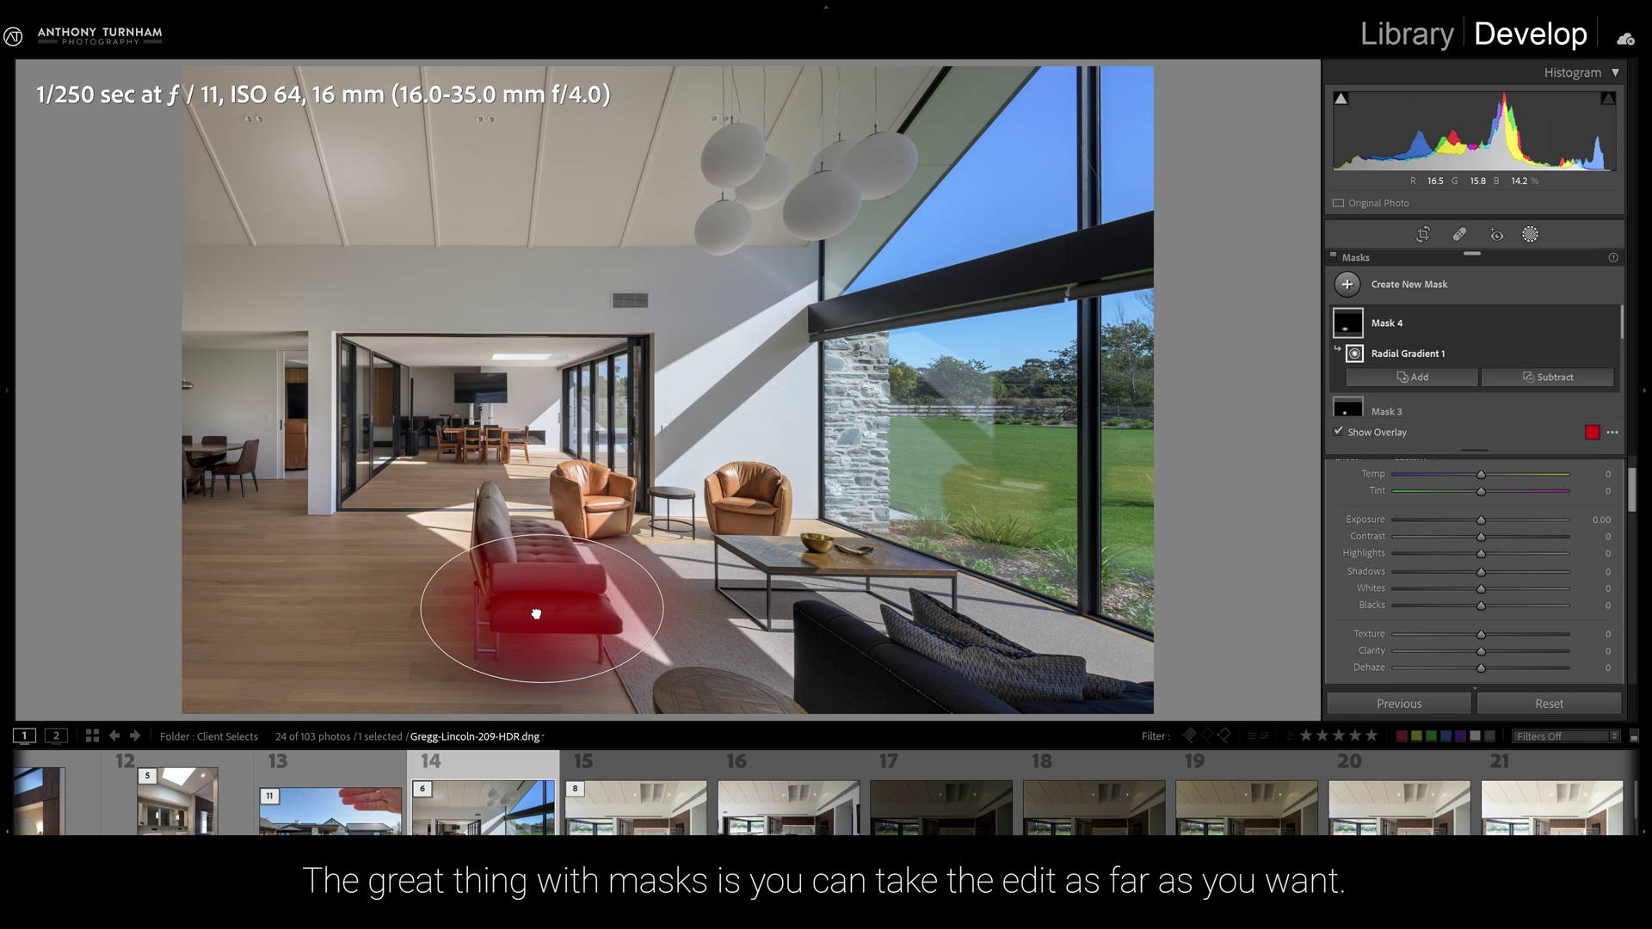
left_click_drag(1520, 571, 1561, 578)
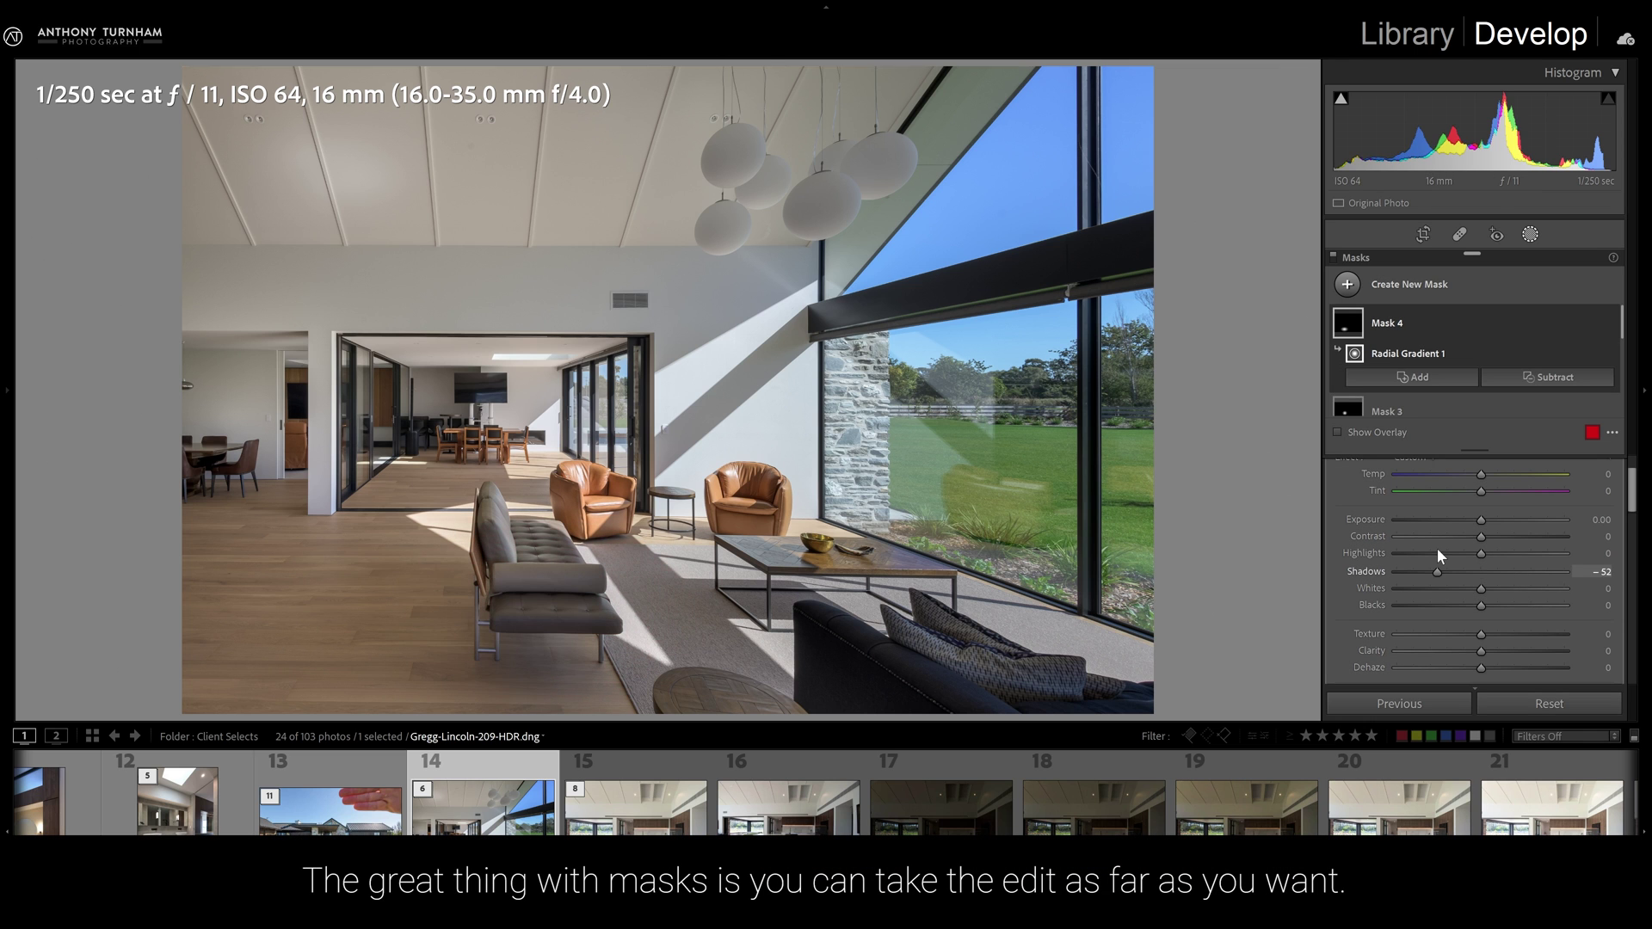
left_click_drag(1437, 549, 1532, 554)
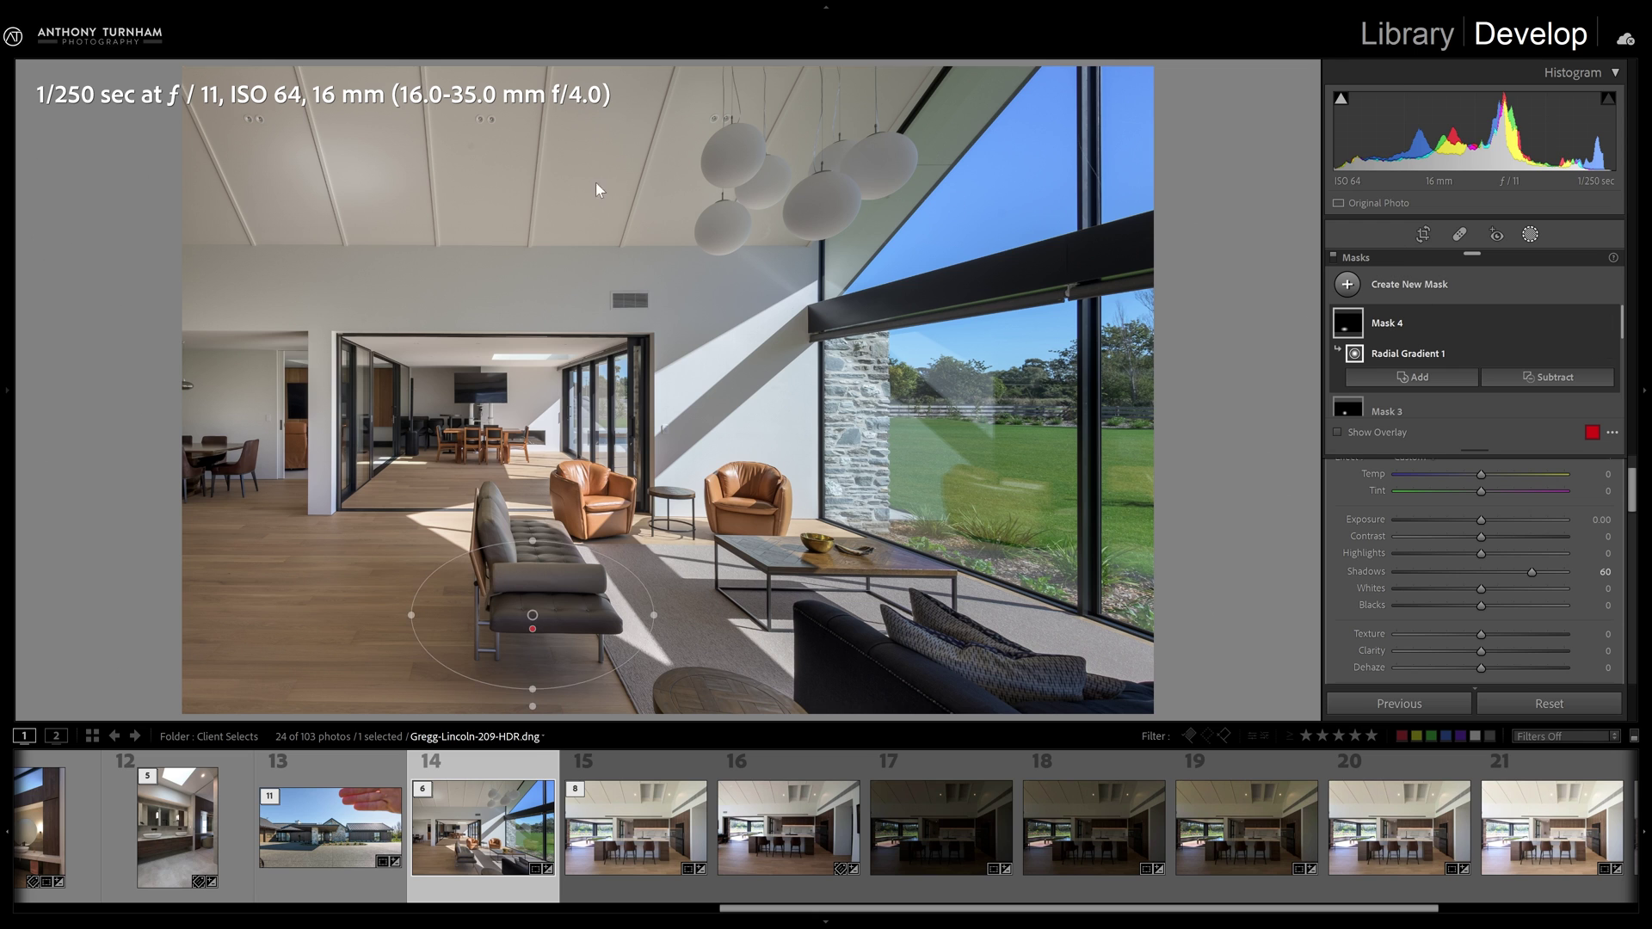
With Visualize Spots on, heal the dust spots on the ceiling and top edge, then view the Before version
left_click(1460, 236)
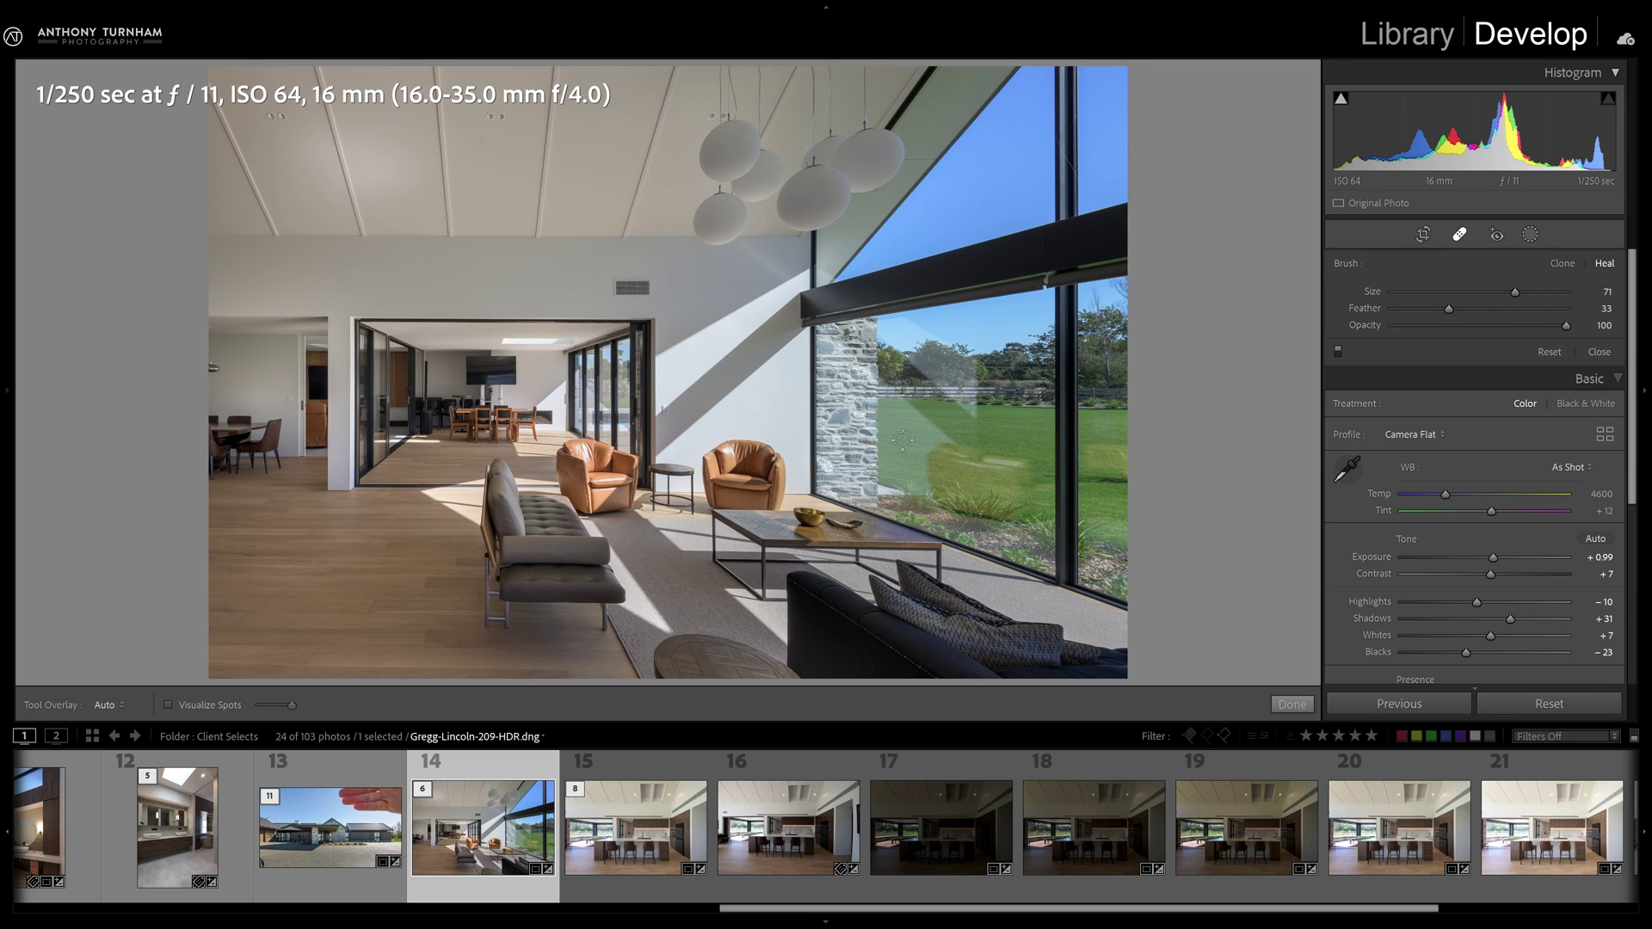
left_click(169, 704)
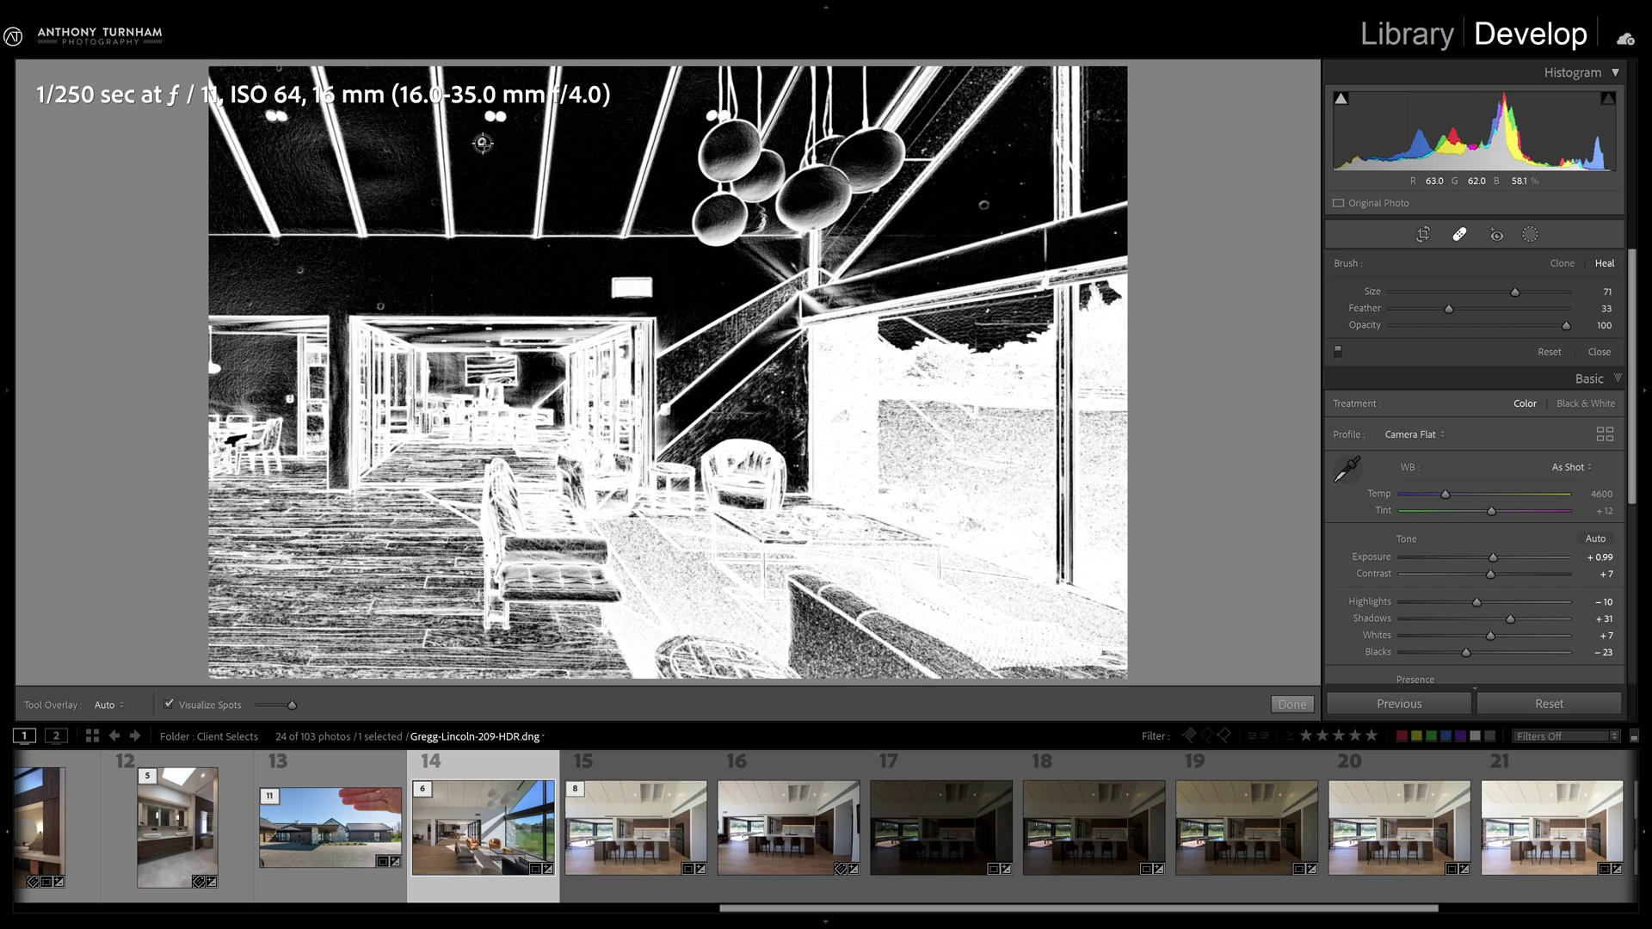
left_click(482, 143)
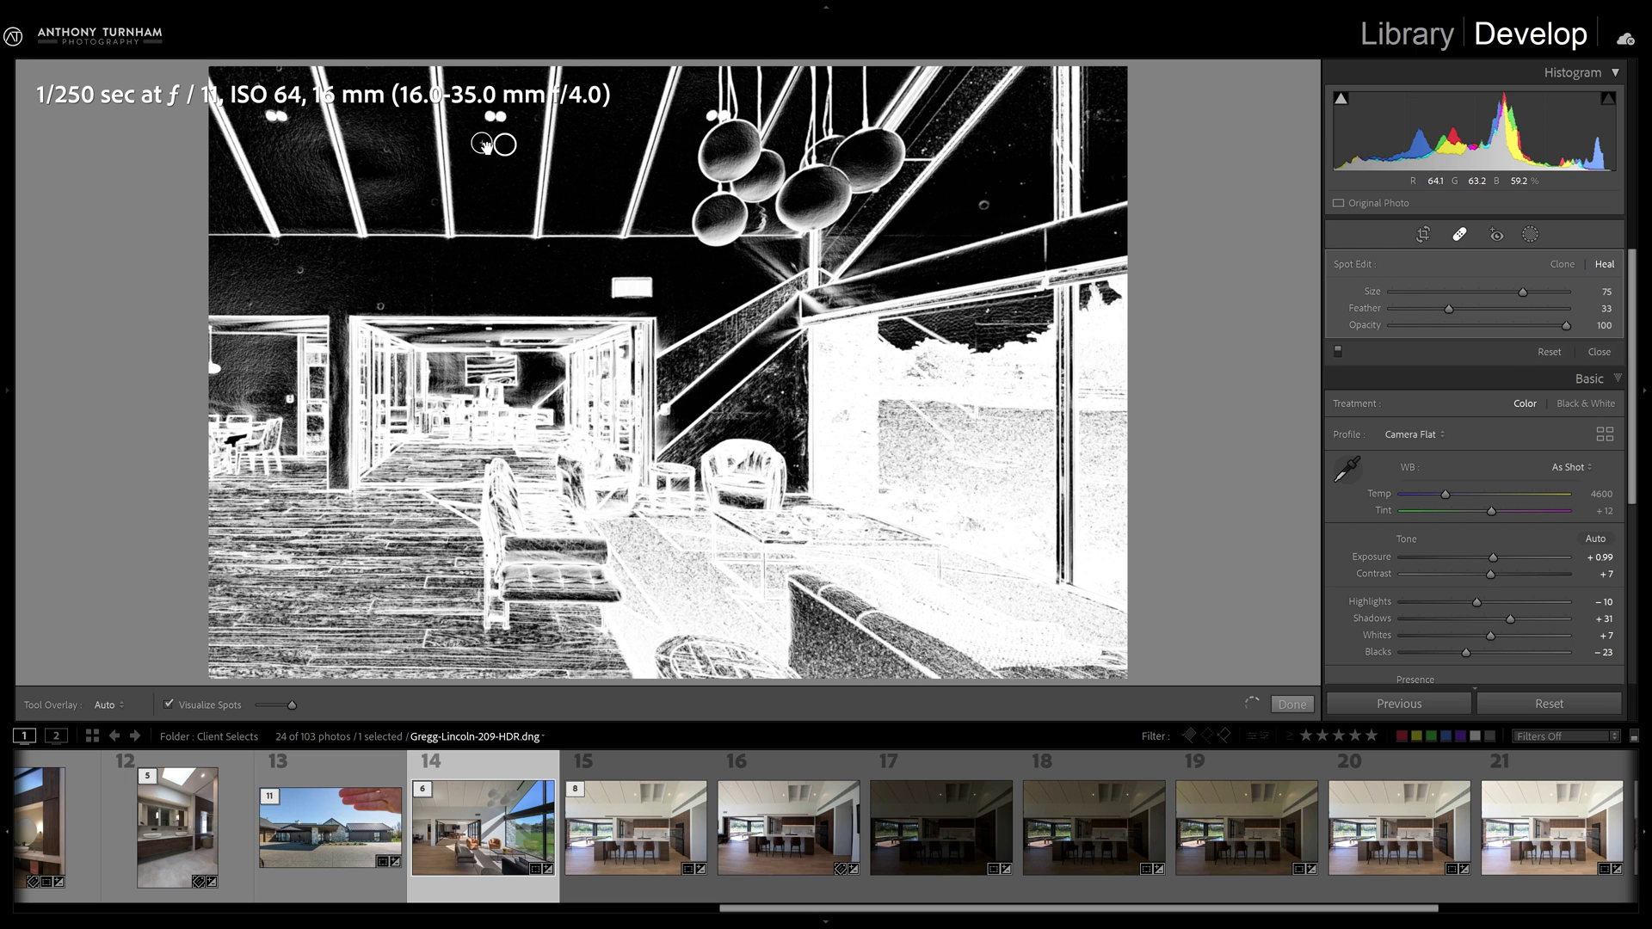
left_click(983, 205)
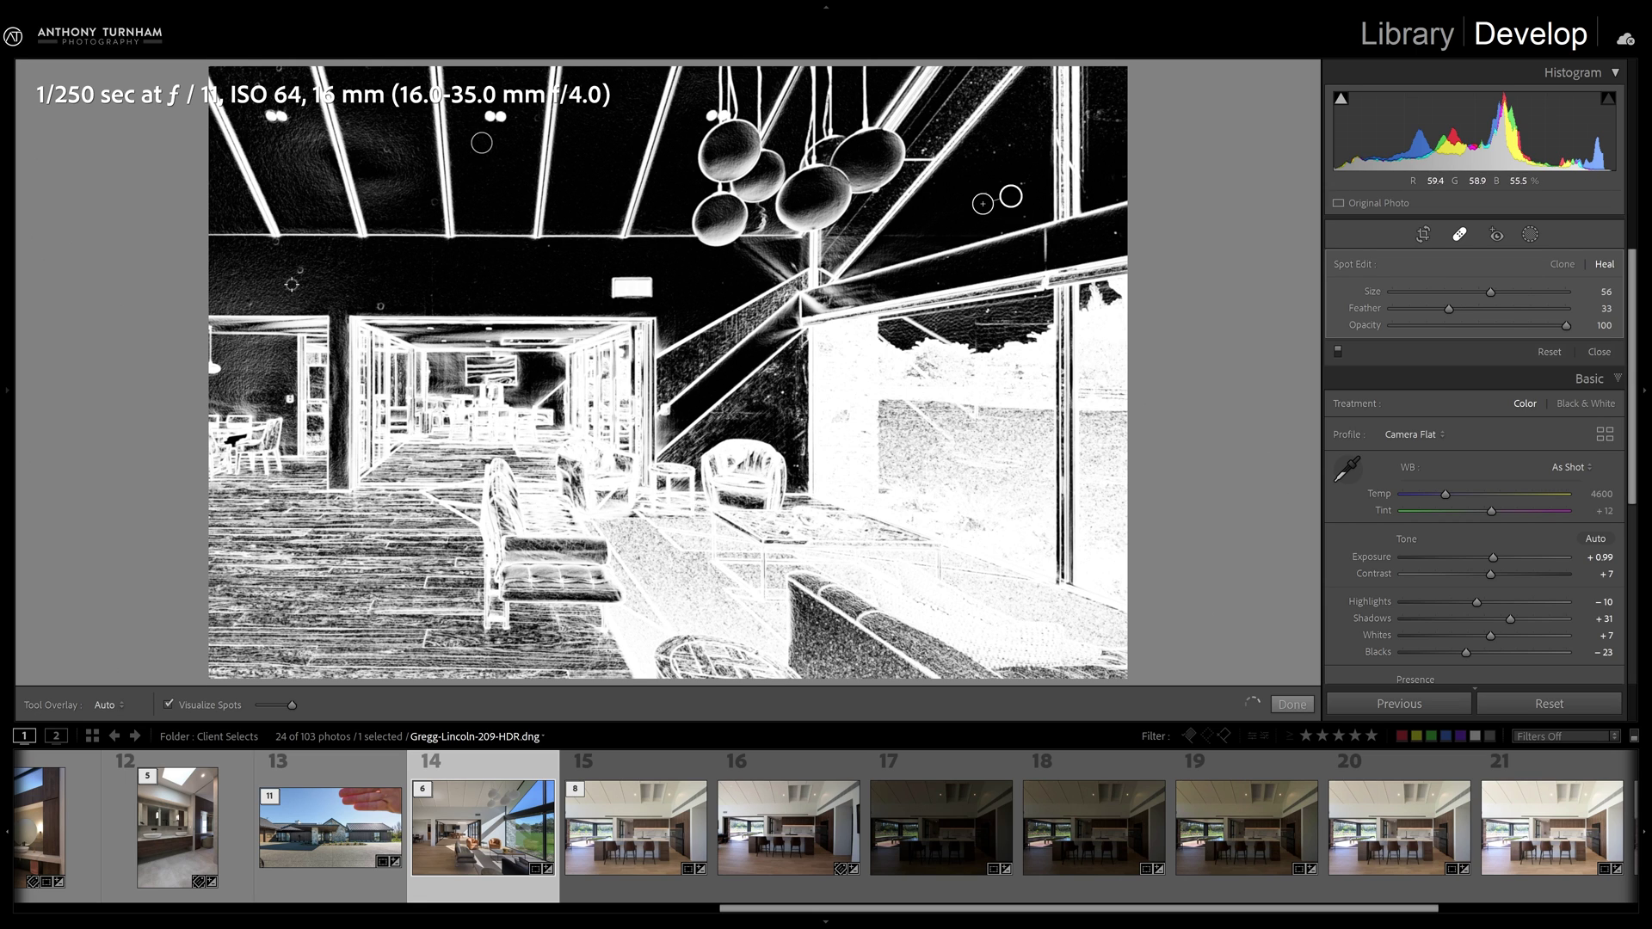
left_click(1000, 147)
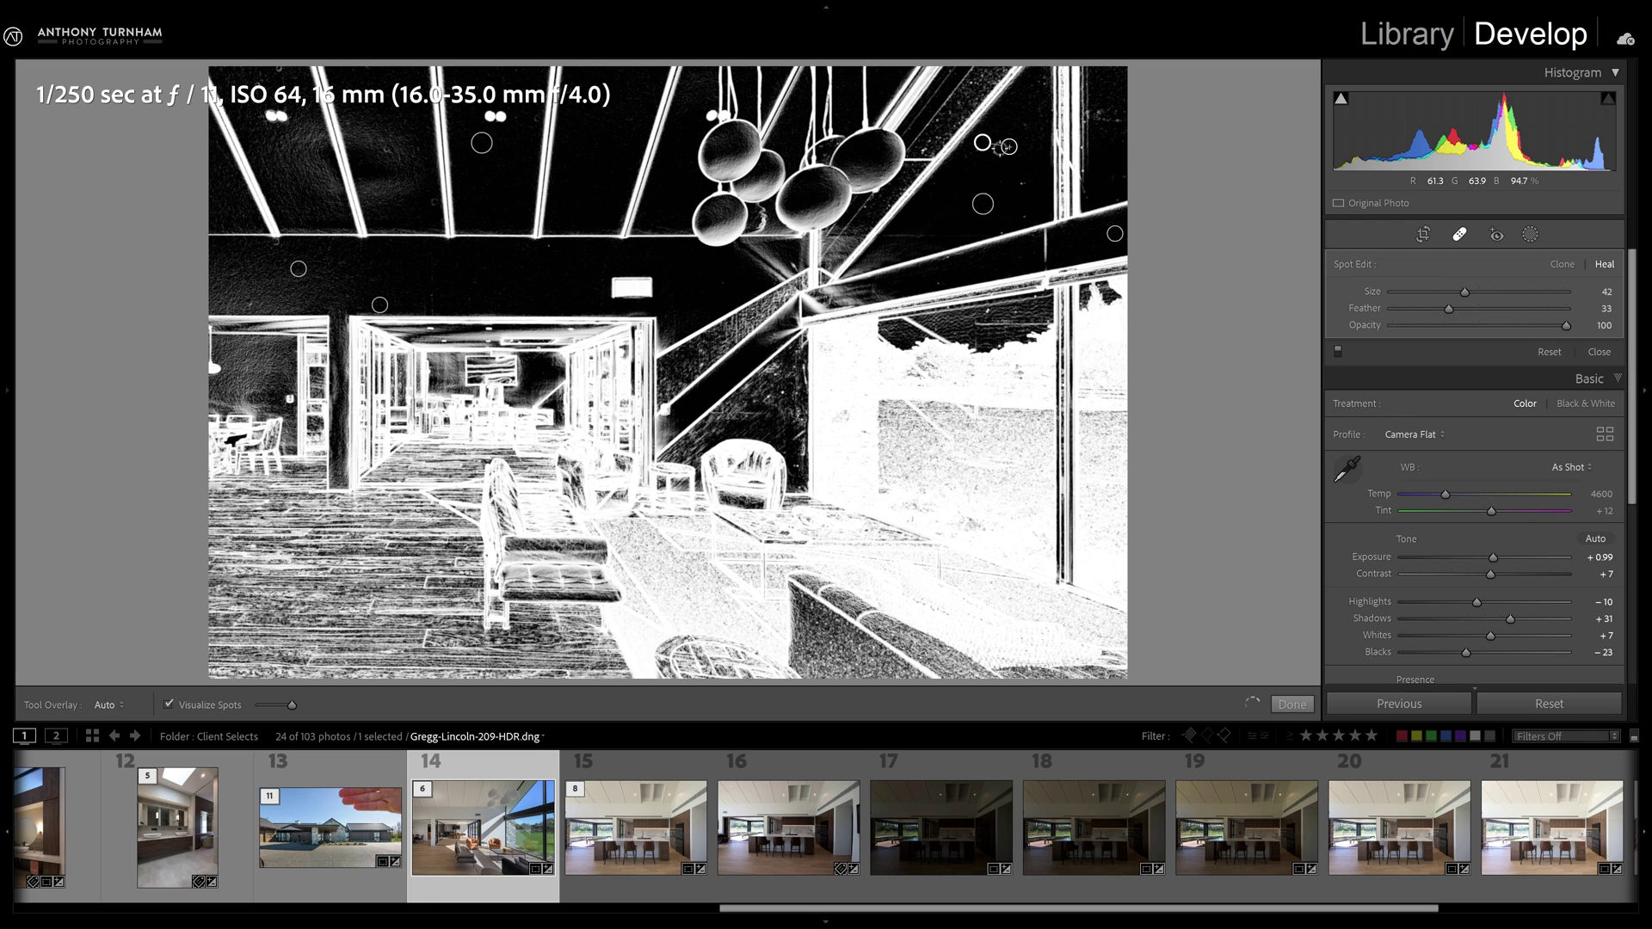
left_click(169, 704)
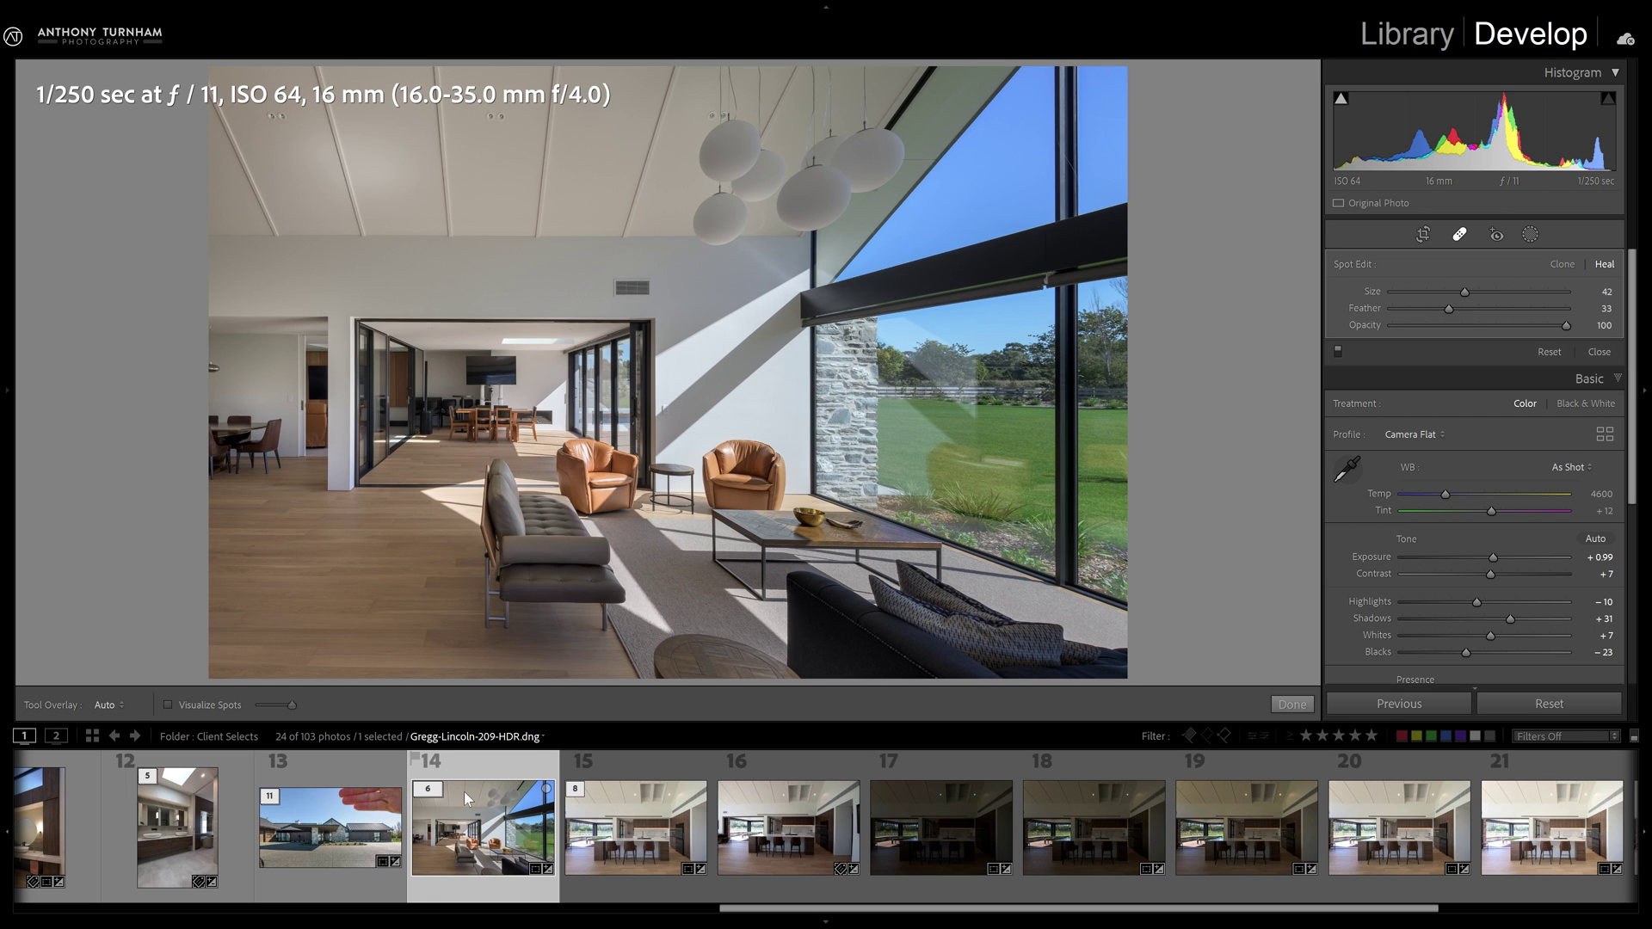
key("backslash")
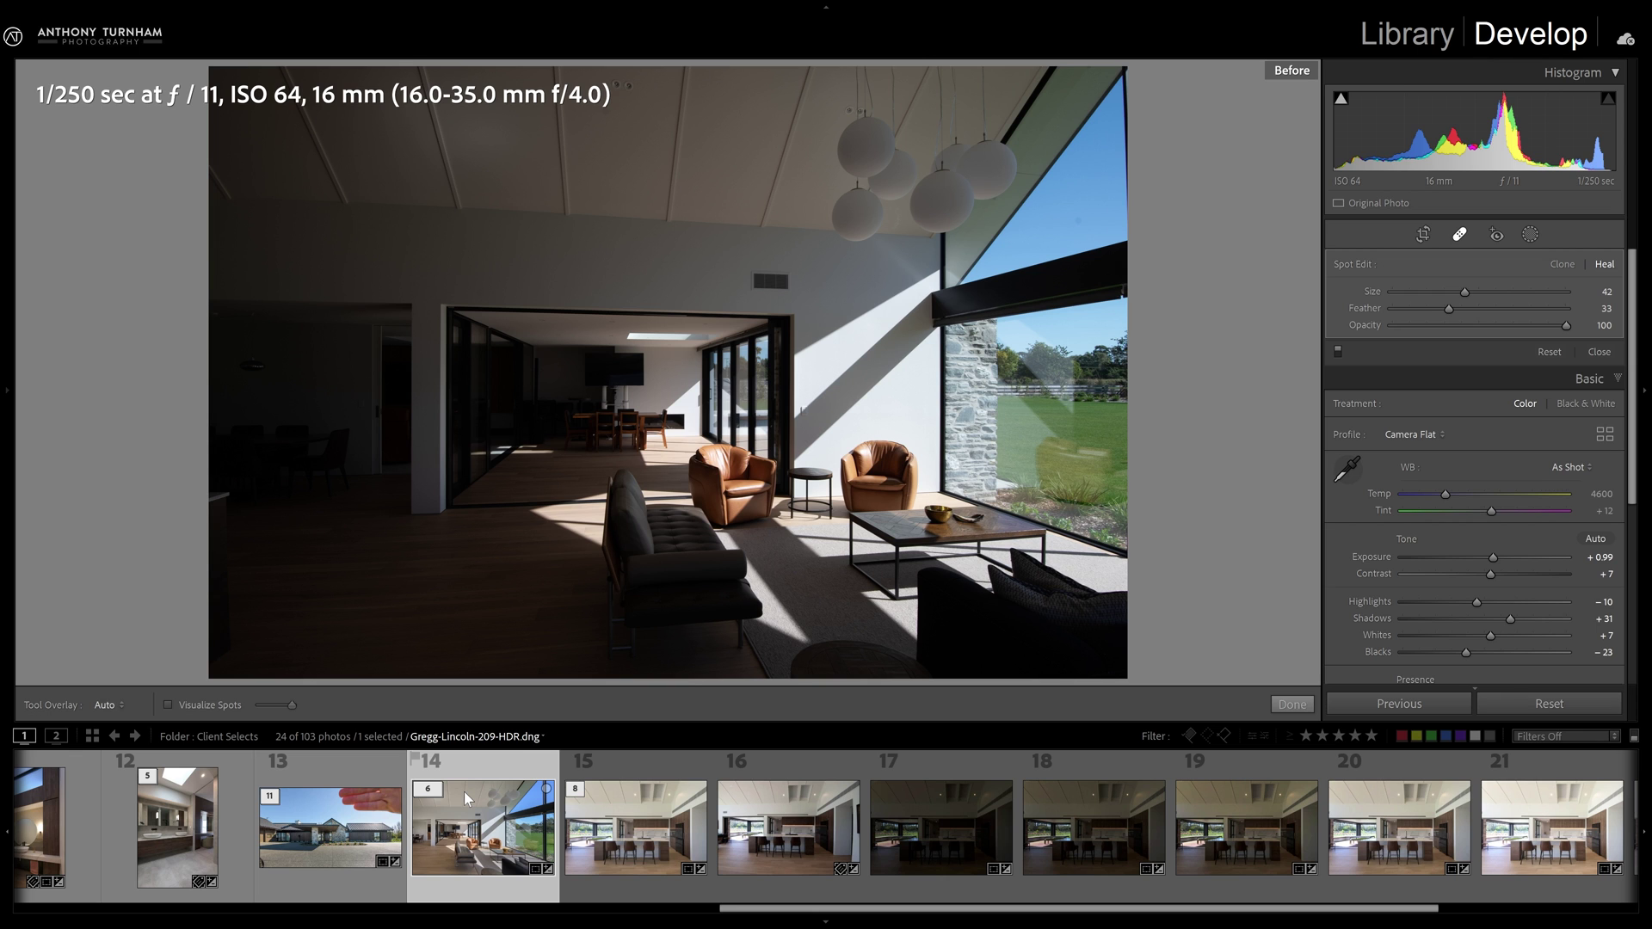
Leave Spot Removal for the edited photo and show its mask list with Masks 2, 3 and 4
key("q")
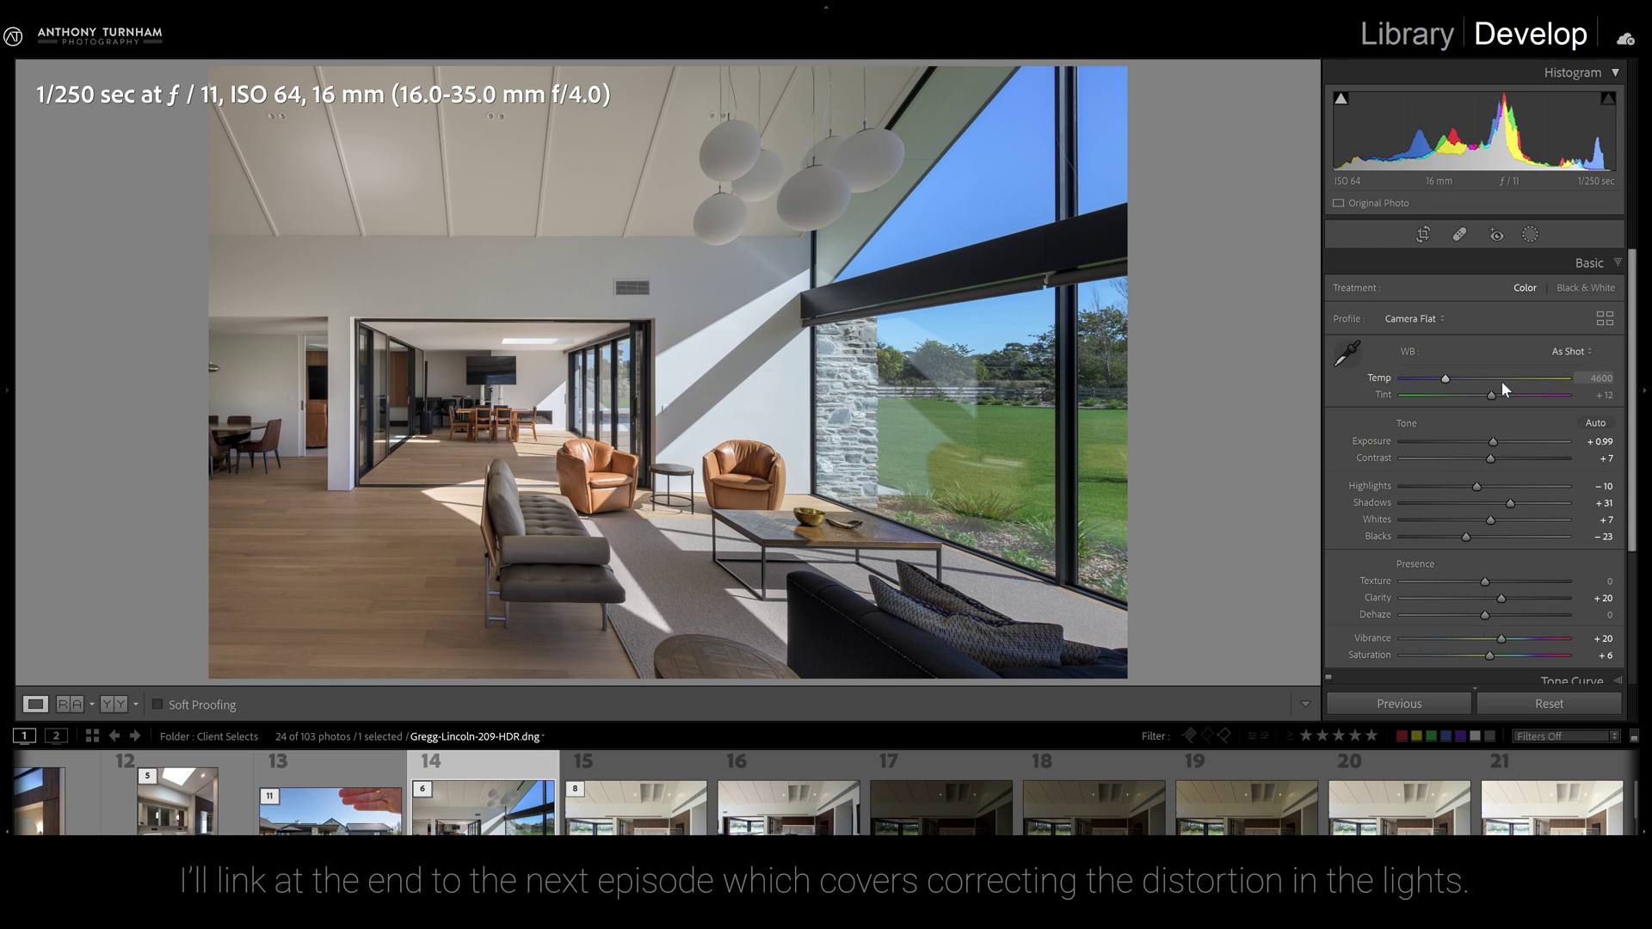
left_click(1529, 236)
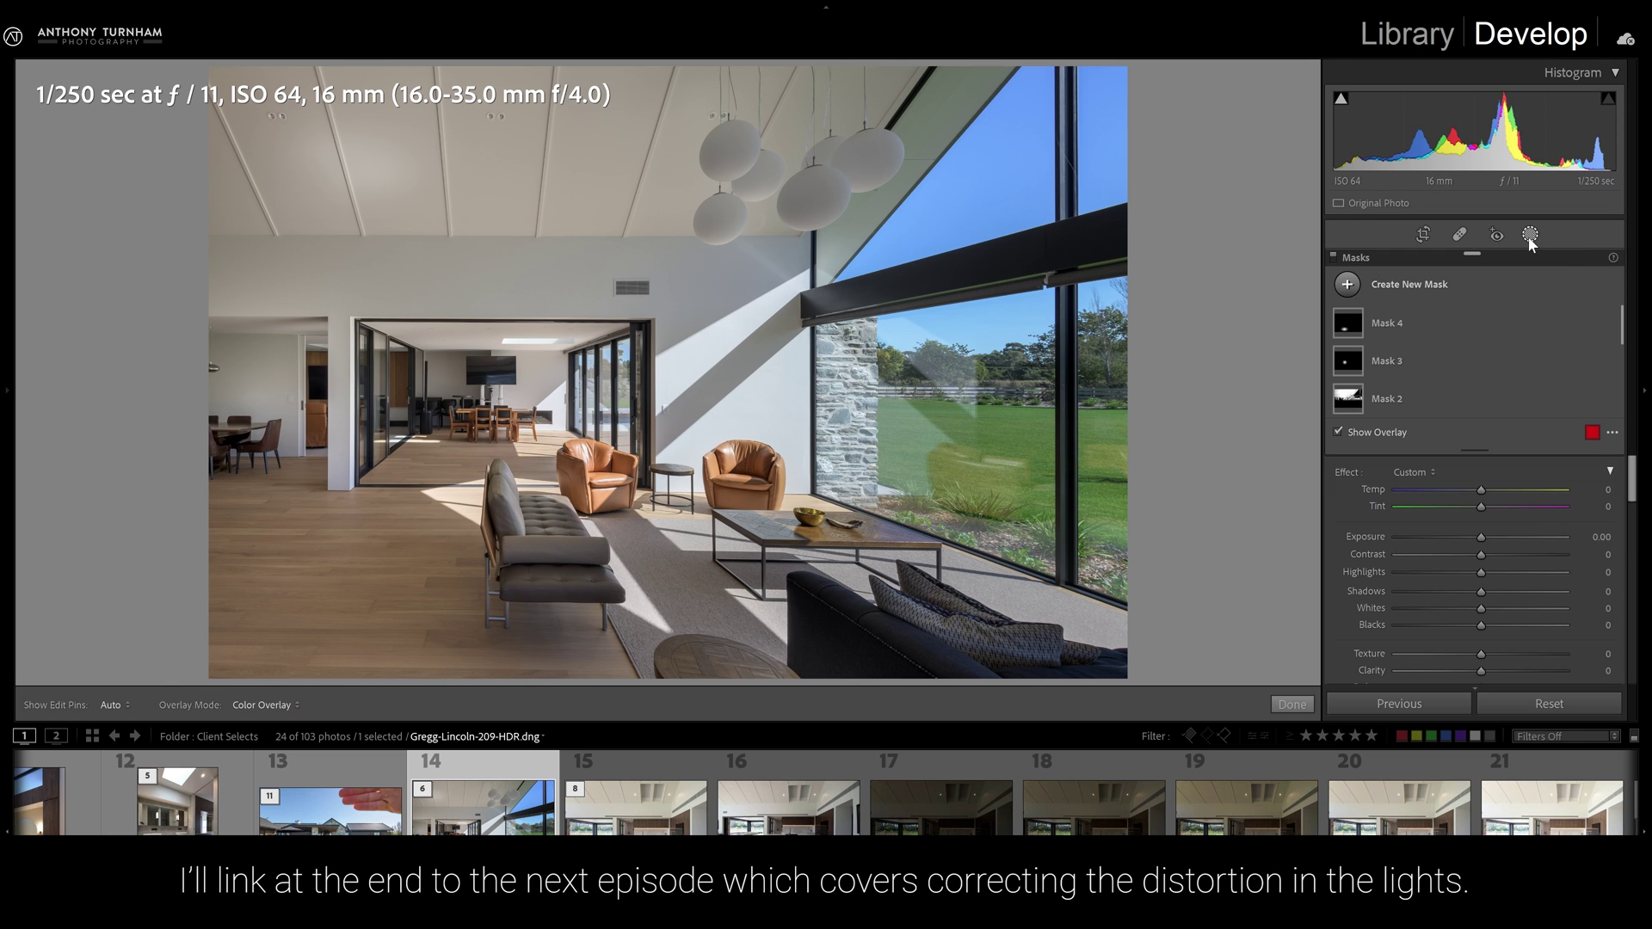
left_click(1332, 258)
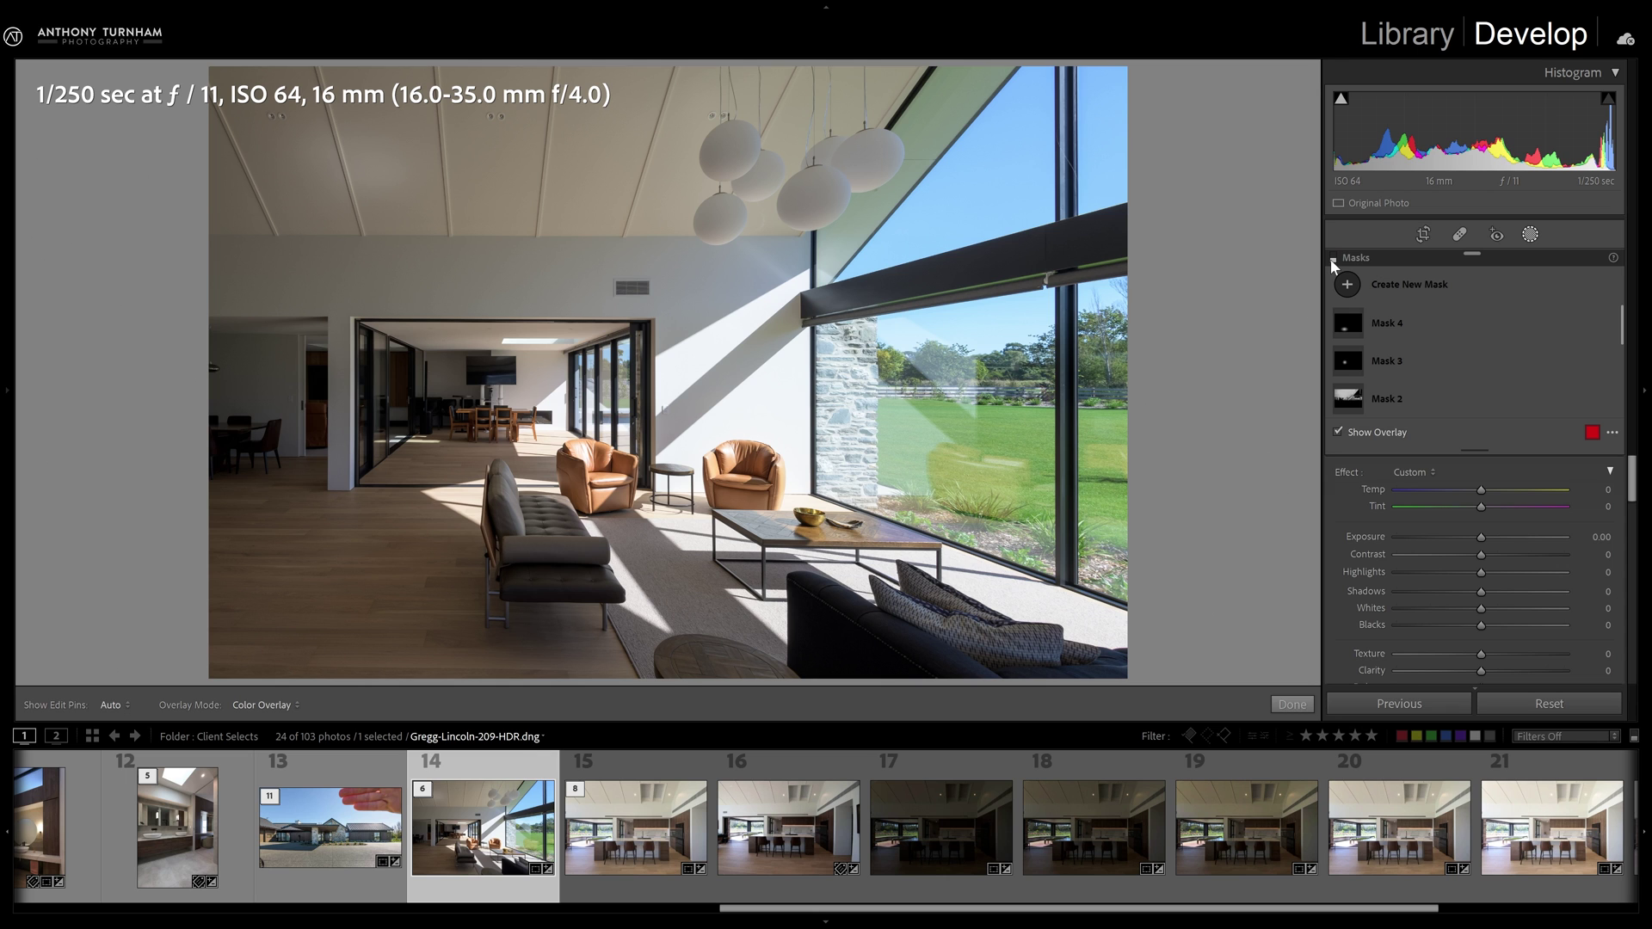
left_click(1330, 258)
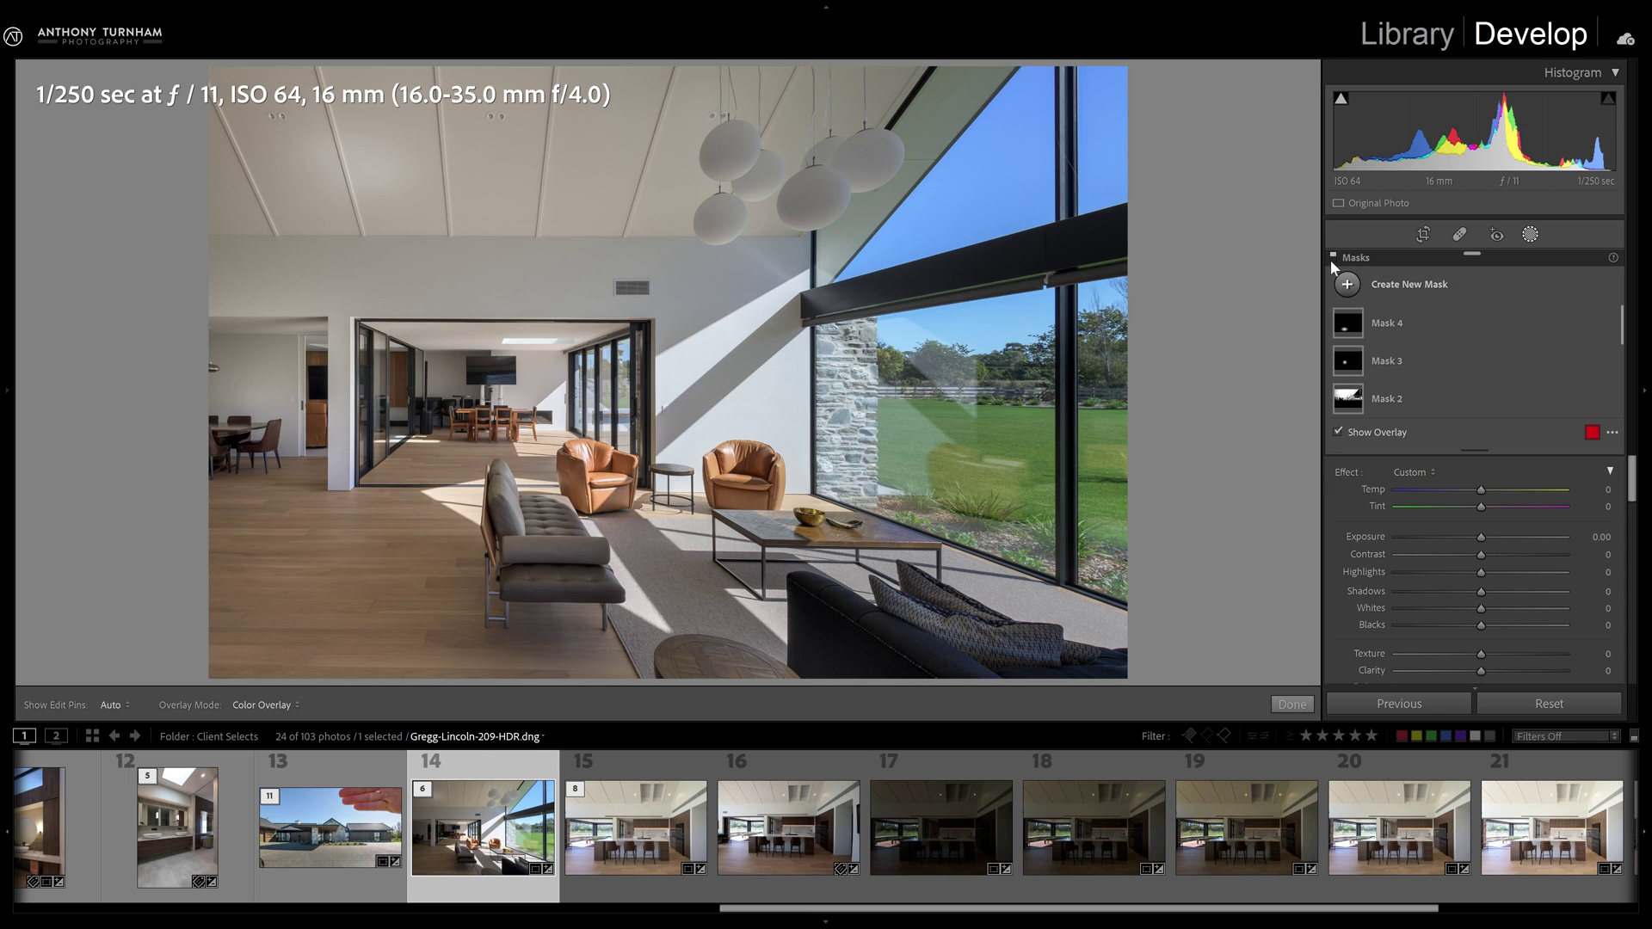